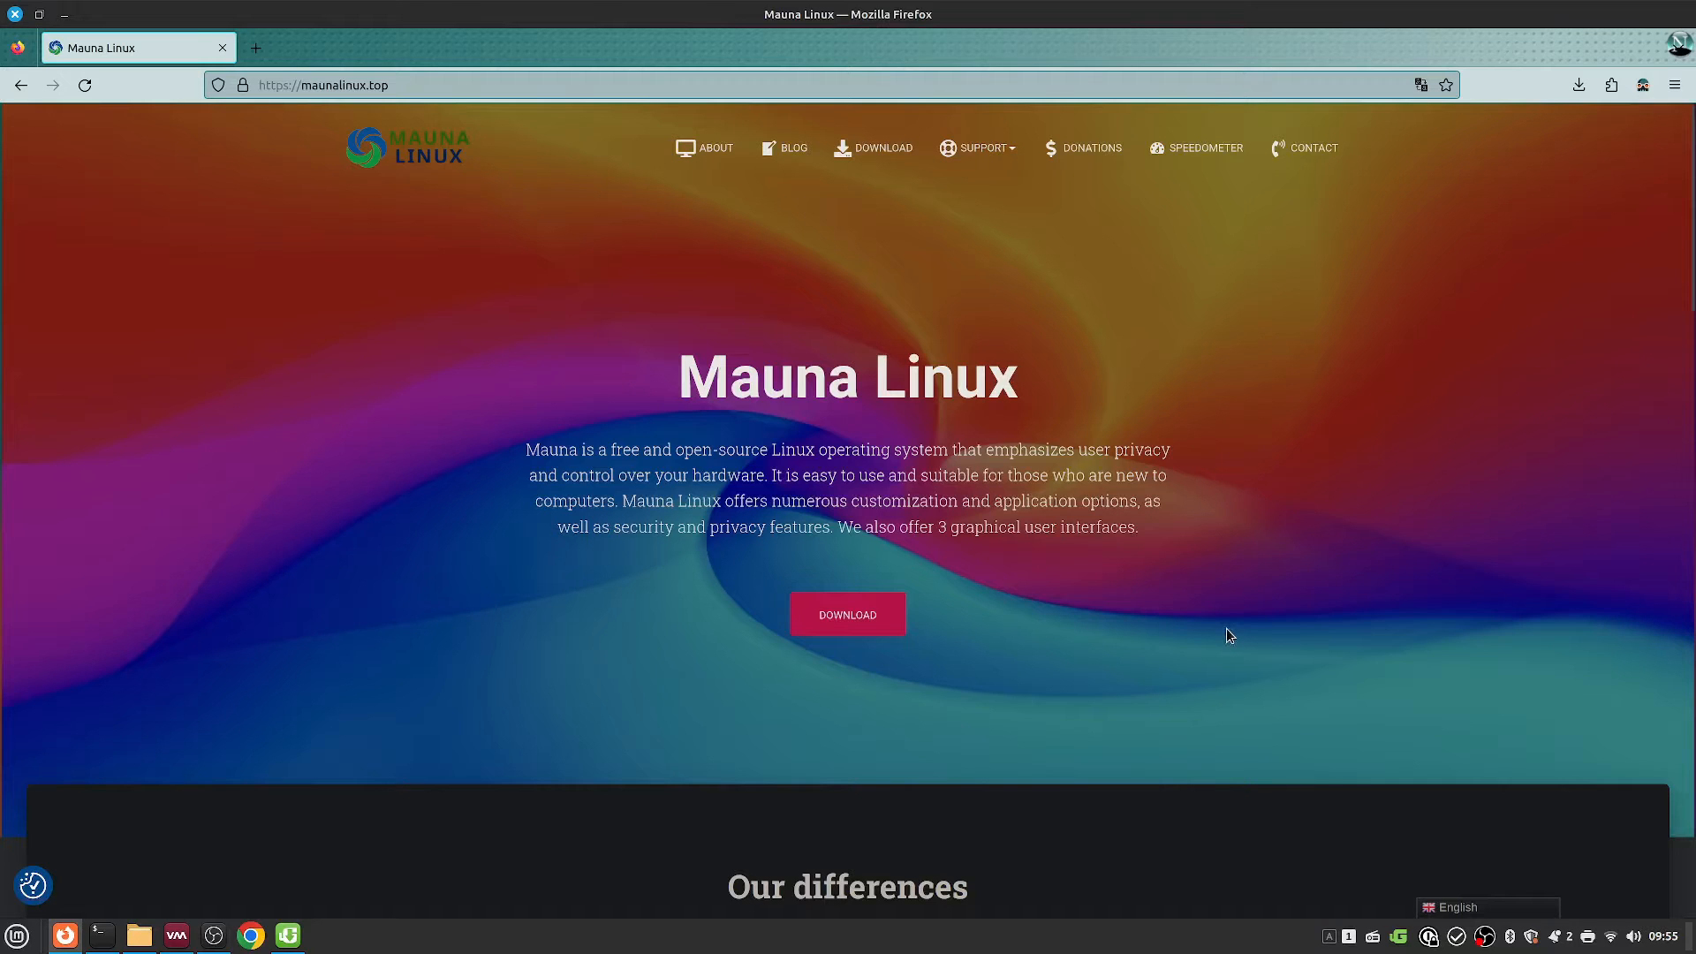
Step: Scroll through the Mauna Linux homepage, briefly selecting the Web card text, then return to the top
scroll(1228, 629, "down", 3)
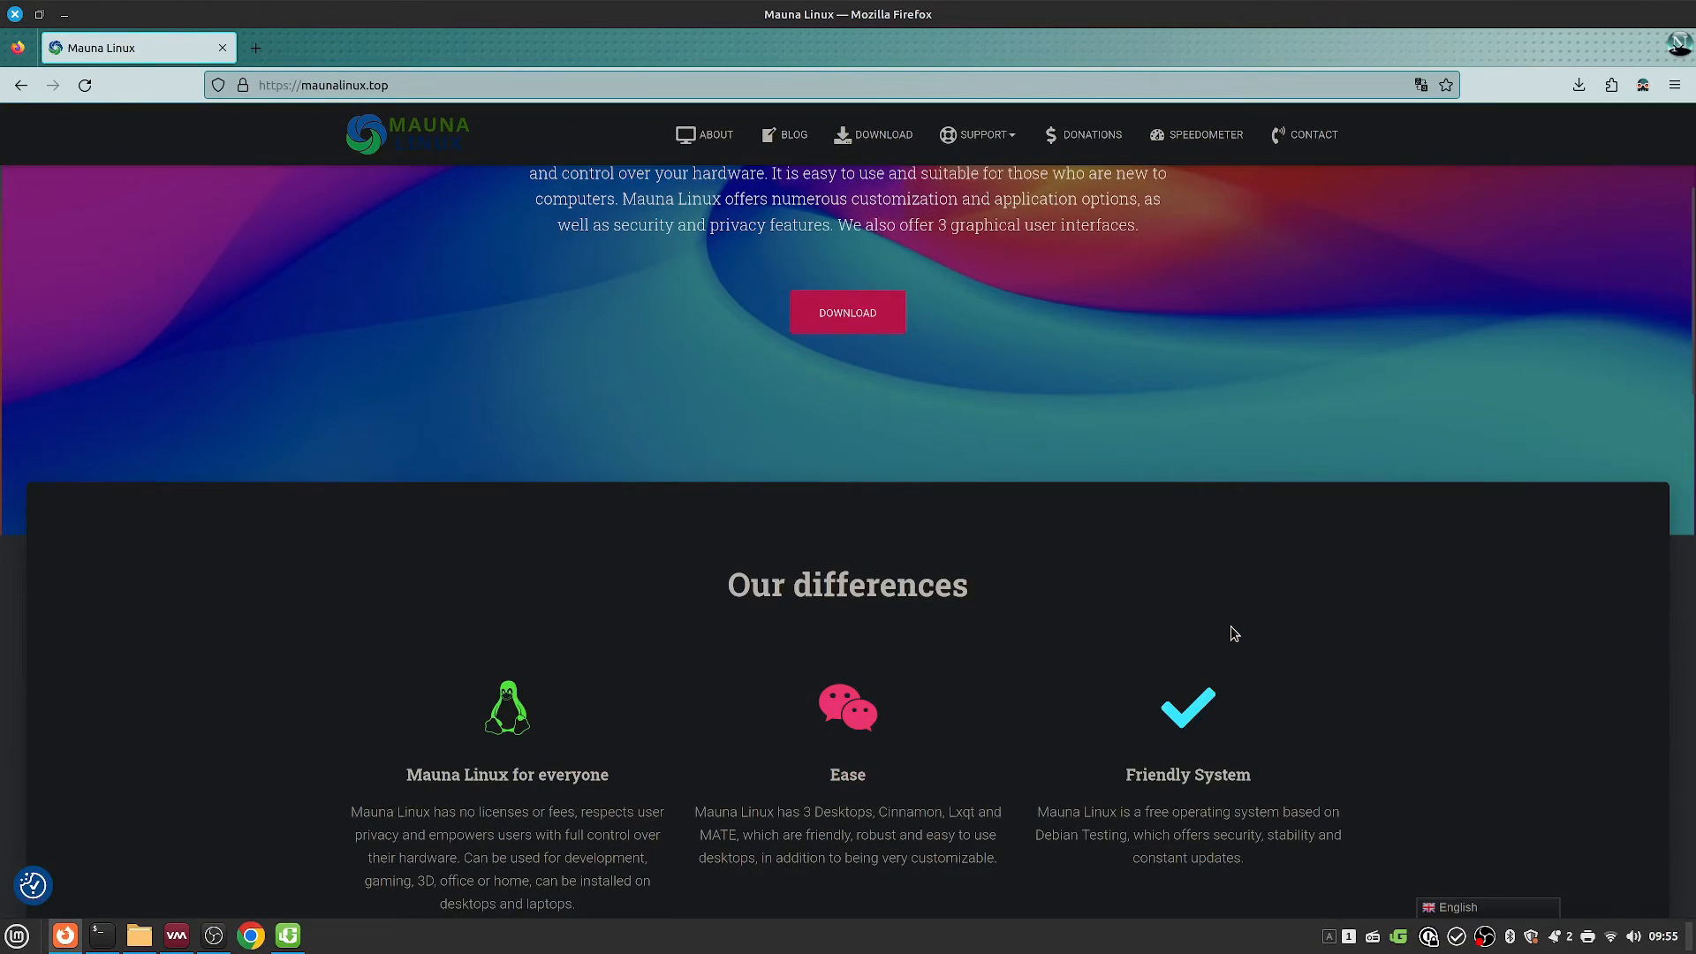
scroll(1236, 628, "down", 1)
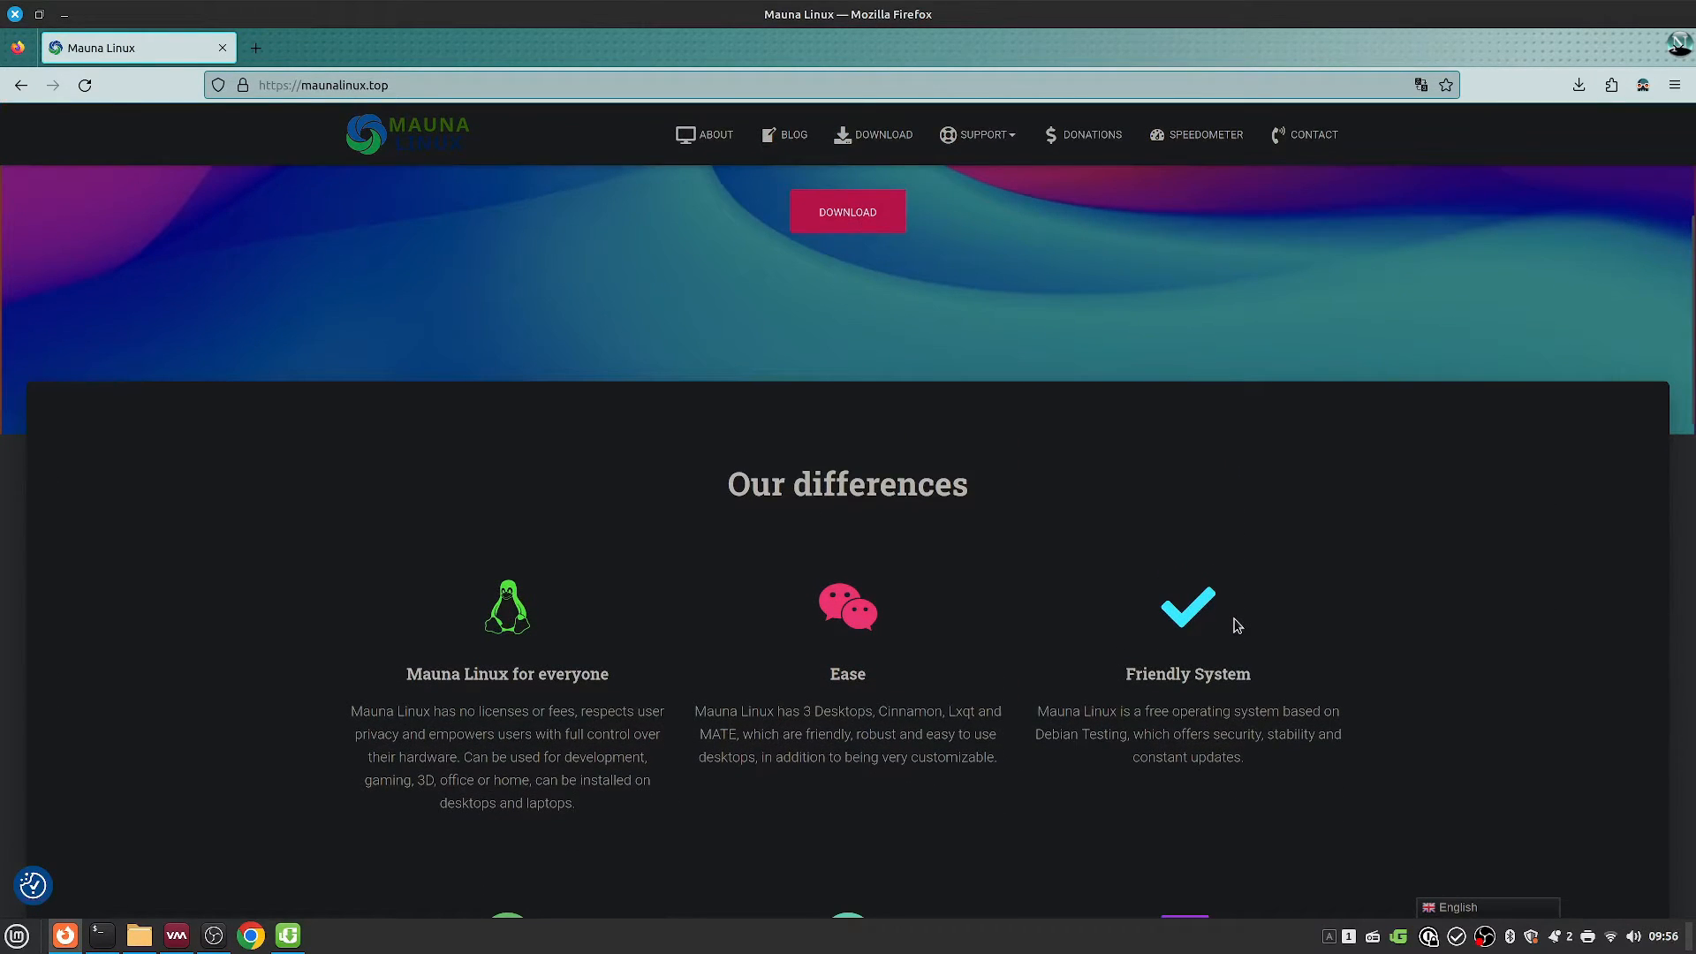
scroll(1237, 626, "down", 4)
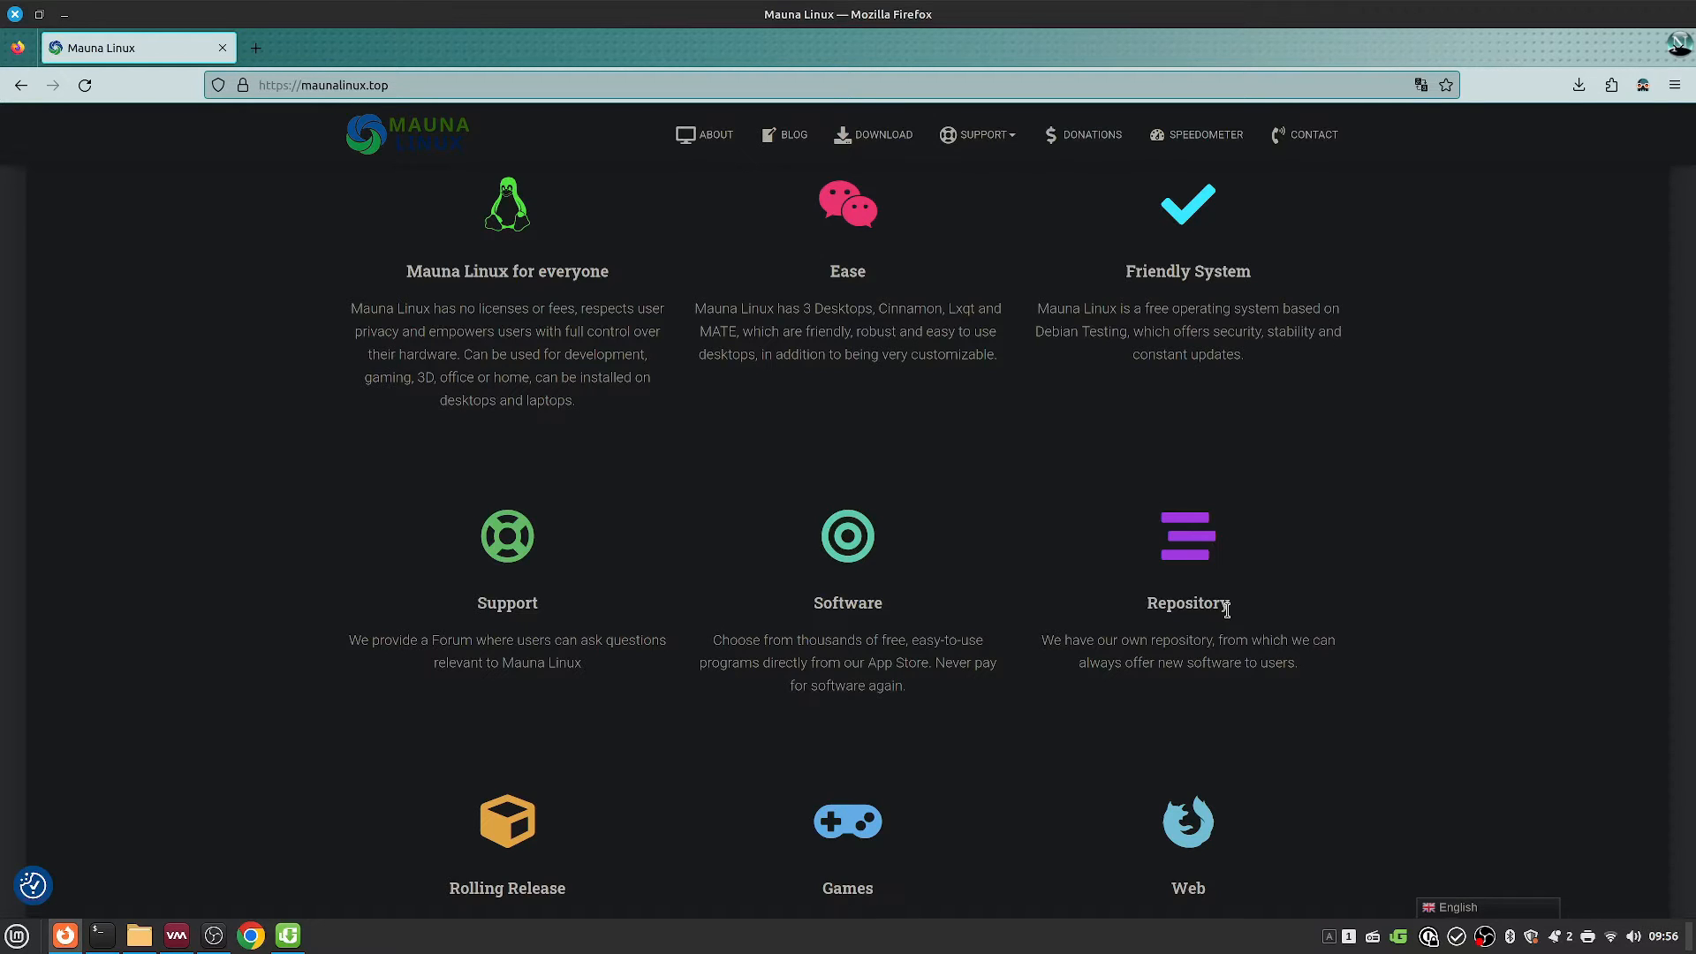
scroll(1224, 608, "down", 2)
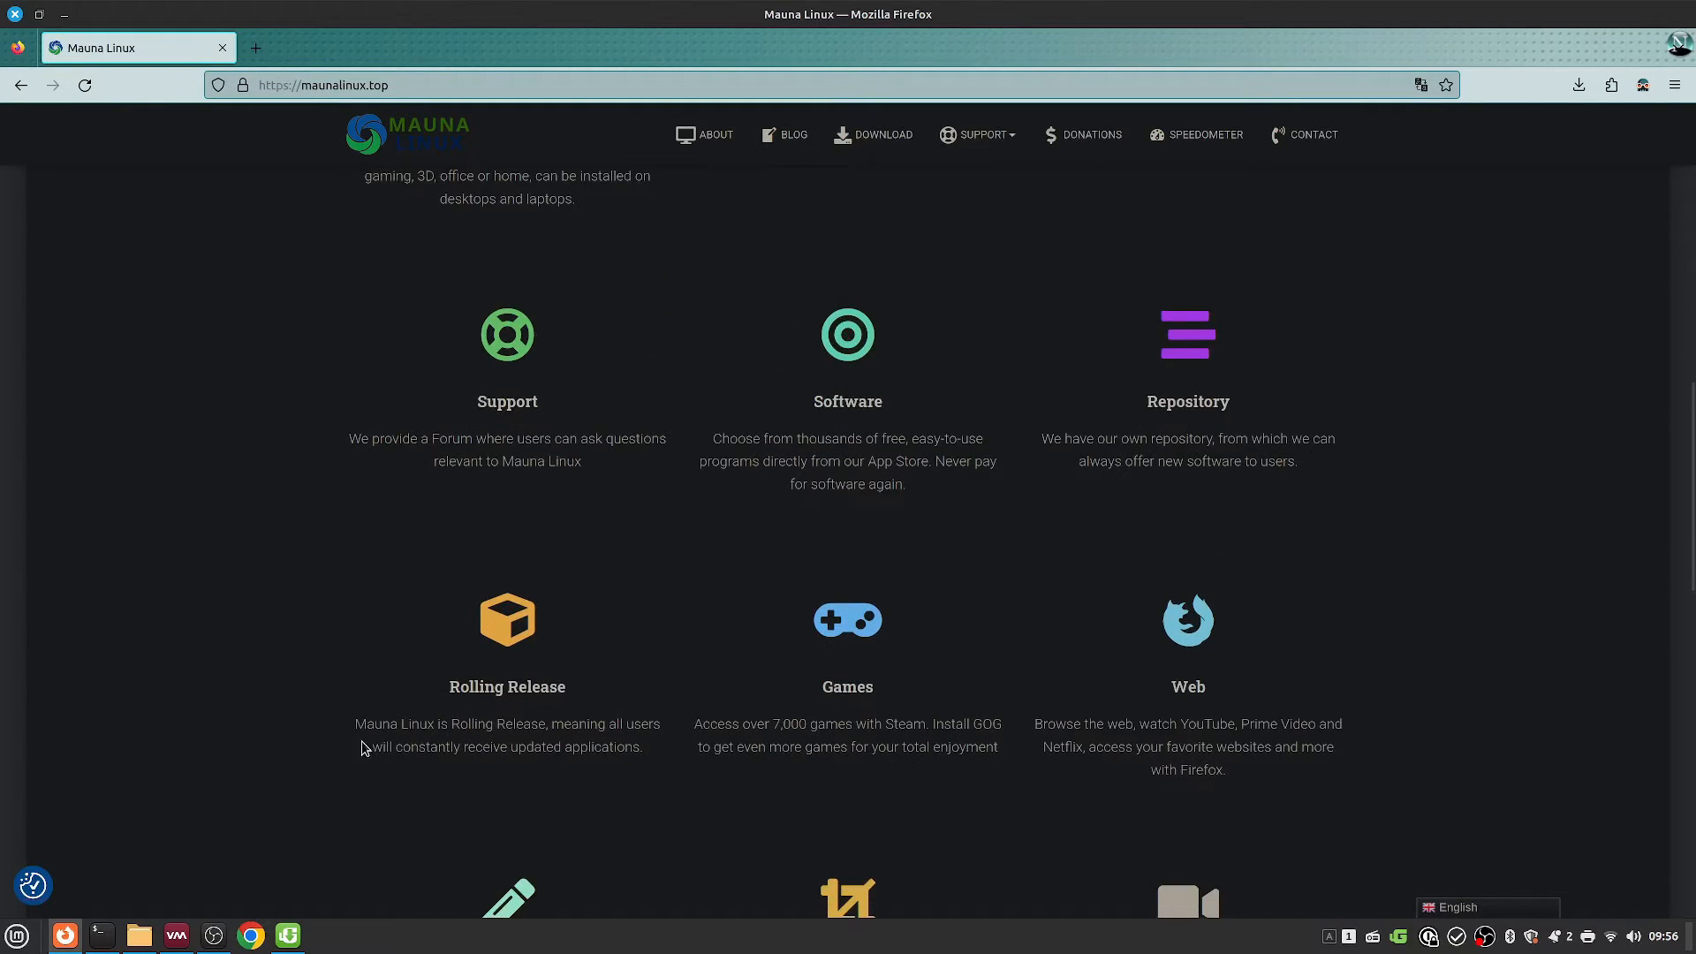
left_click_drag(1011, 774, 1368, 761)
left_click(1368, 761)
scroll(1199, 472, "down", 2)
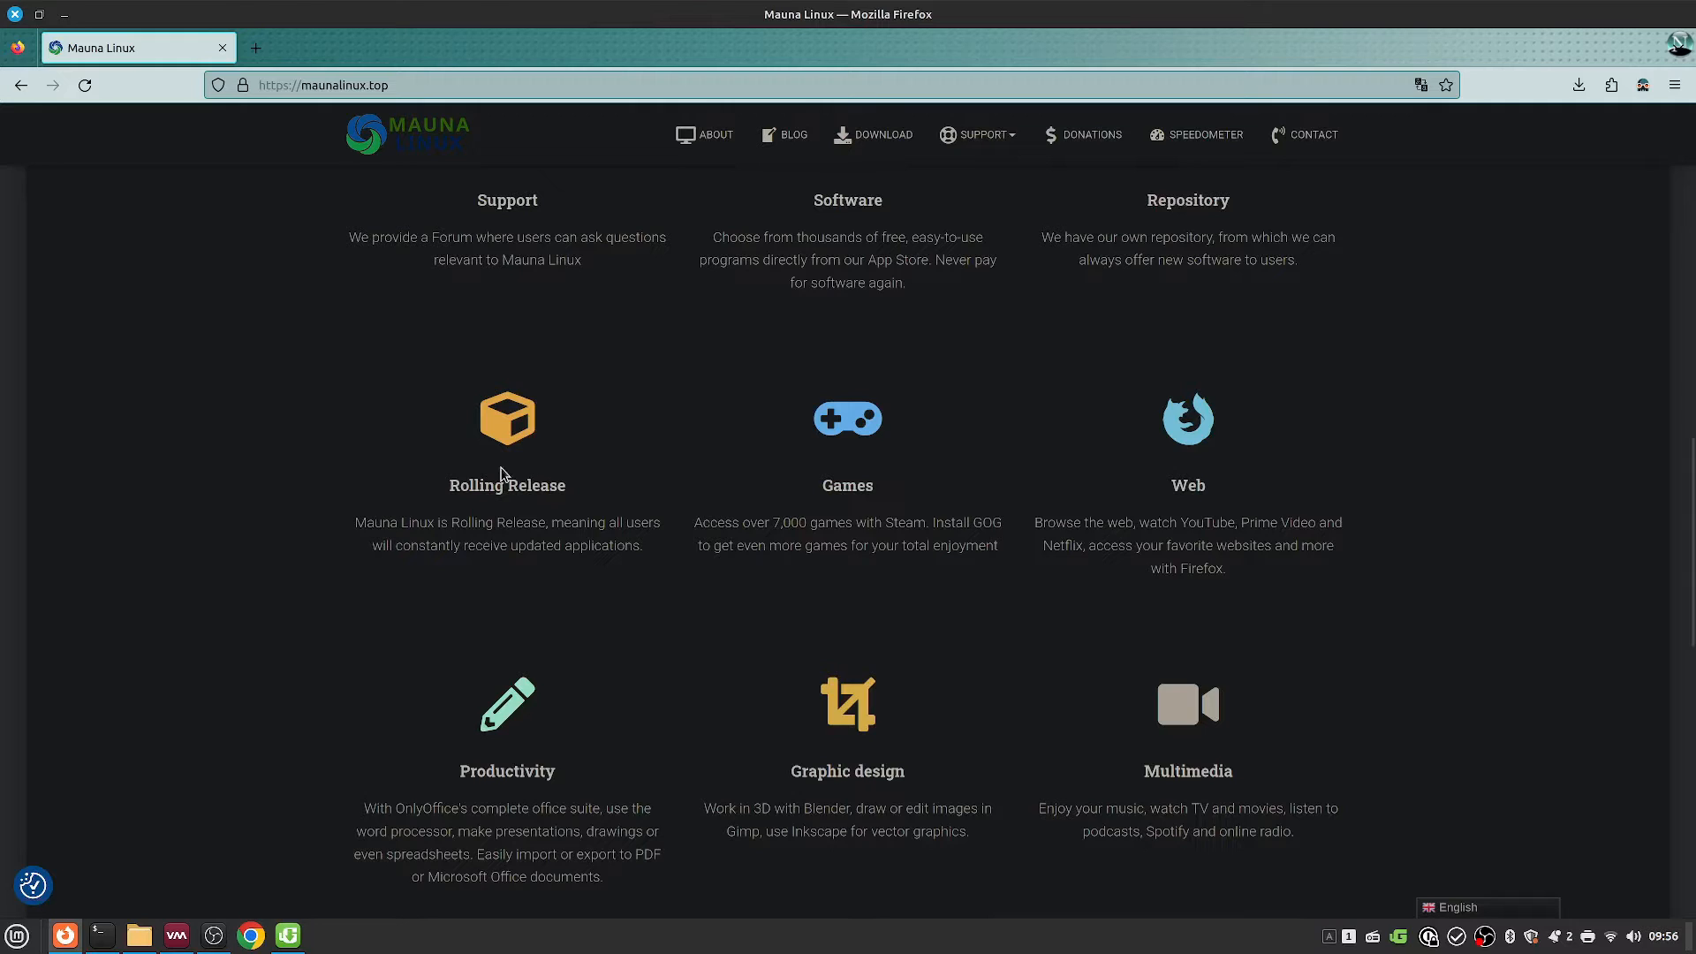
scroll(500, 475, "down", 6)
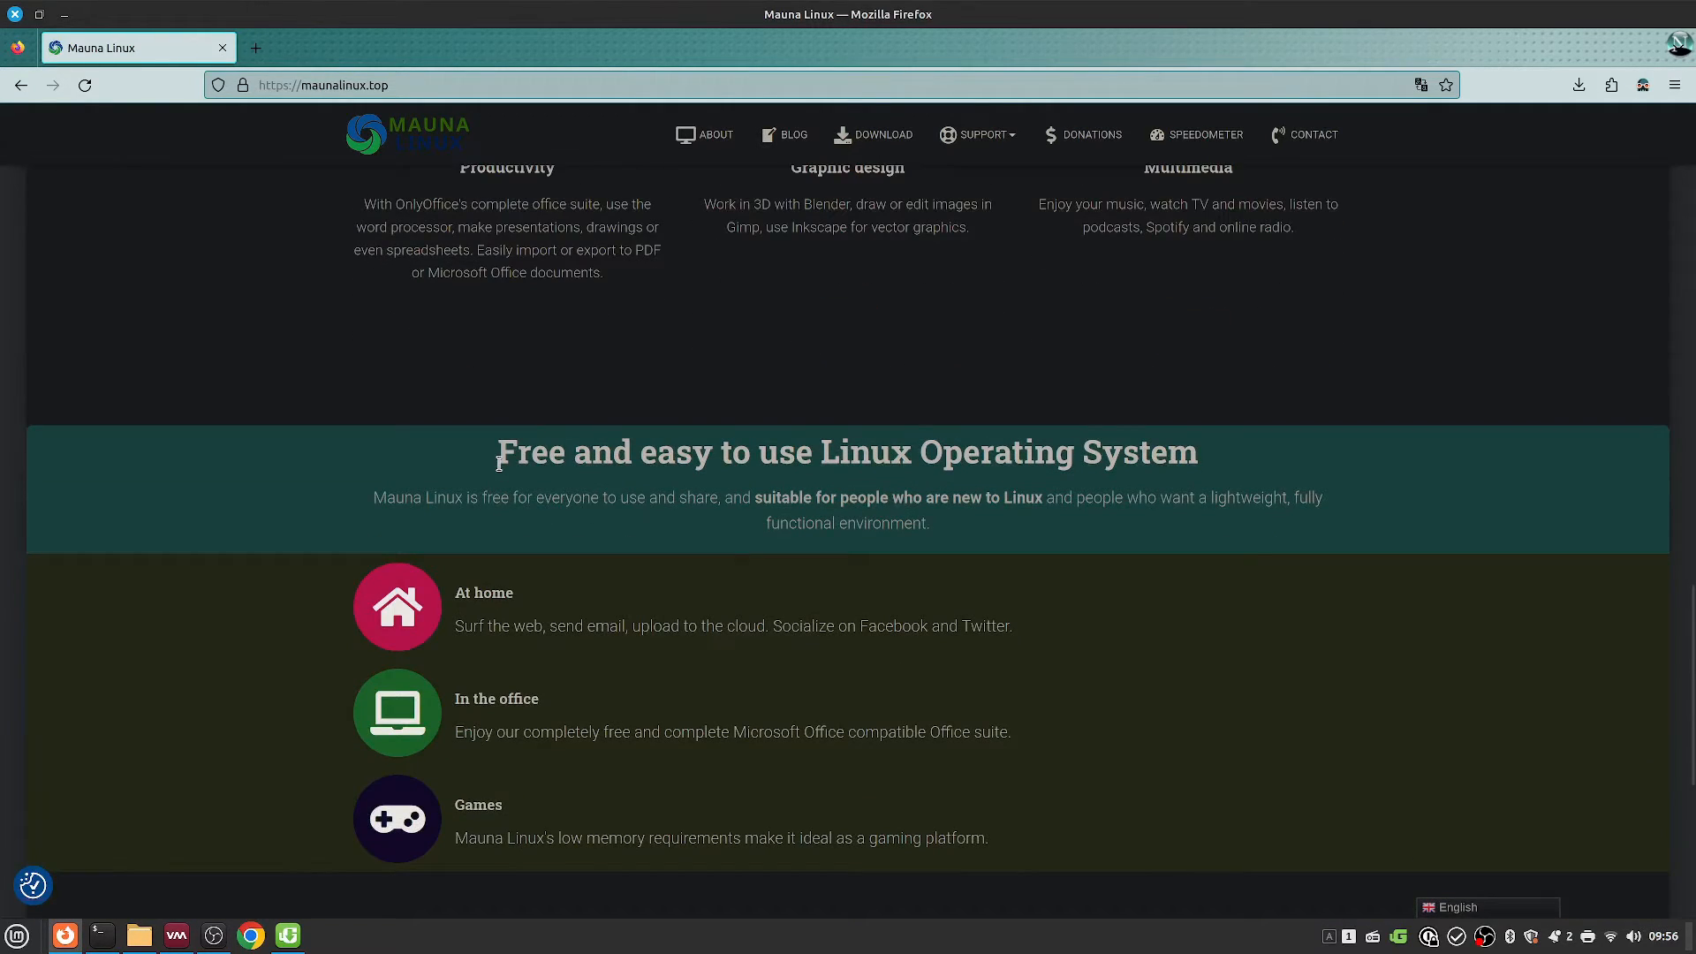
scroll(840, 776, "down", 3)
scroll(848, 798, "down", 2)
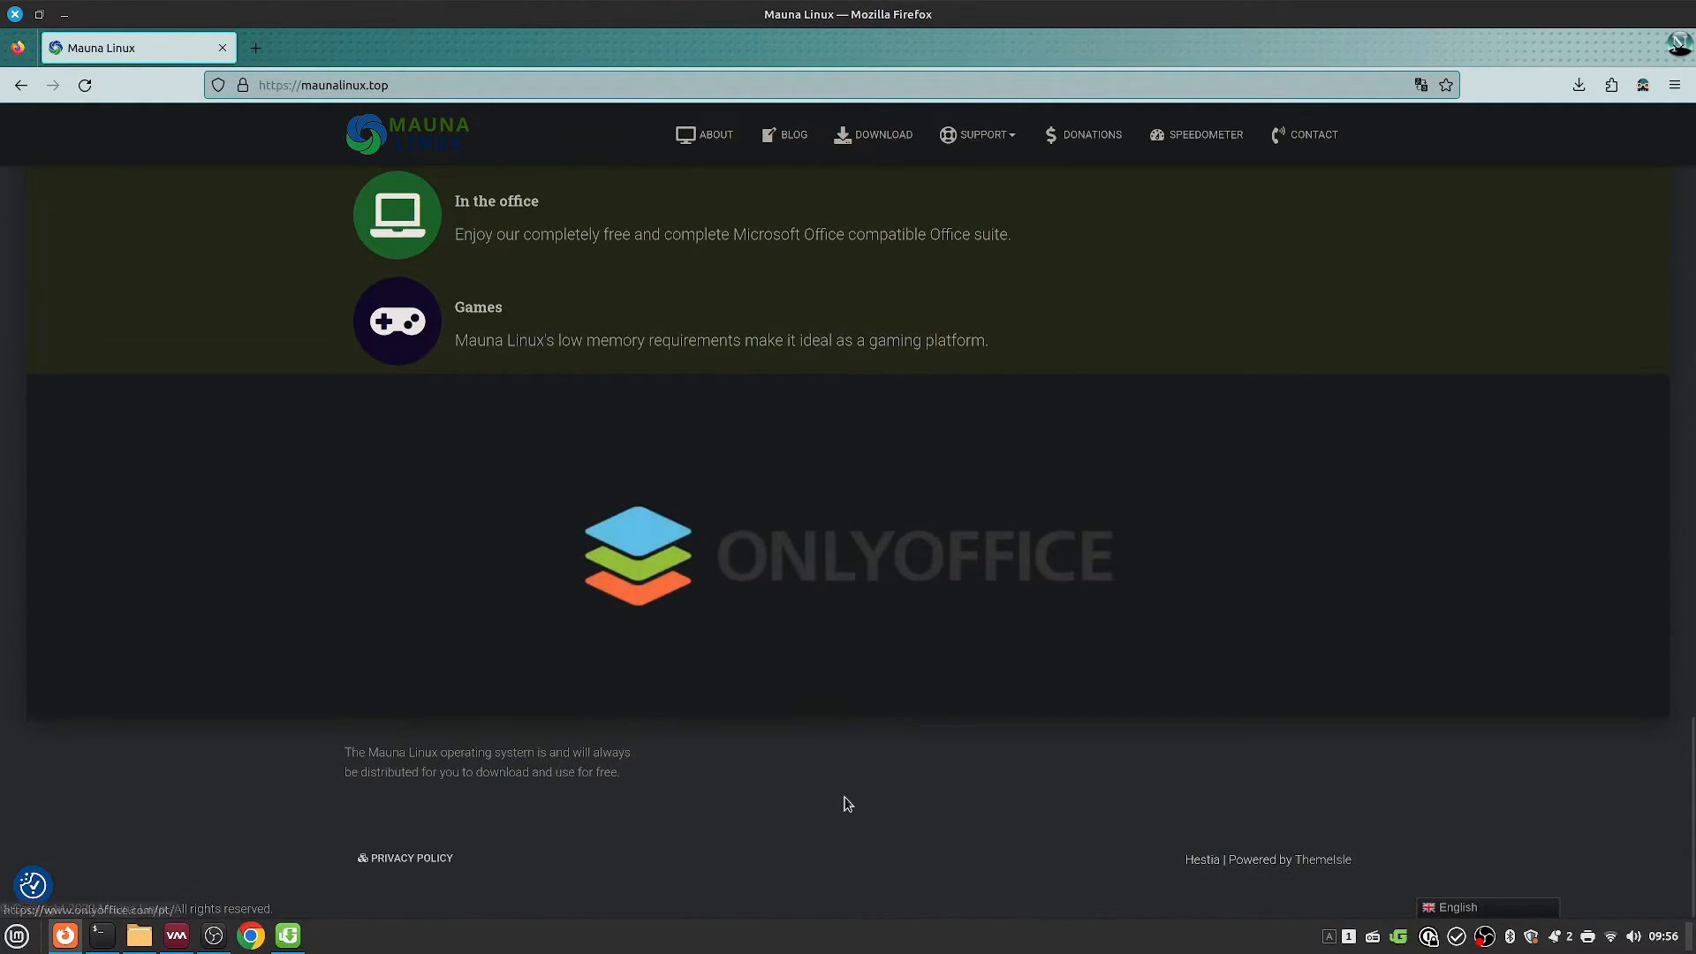
key("Home")
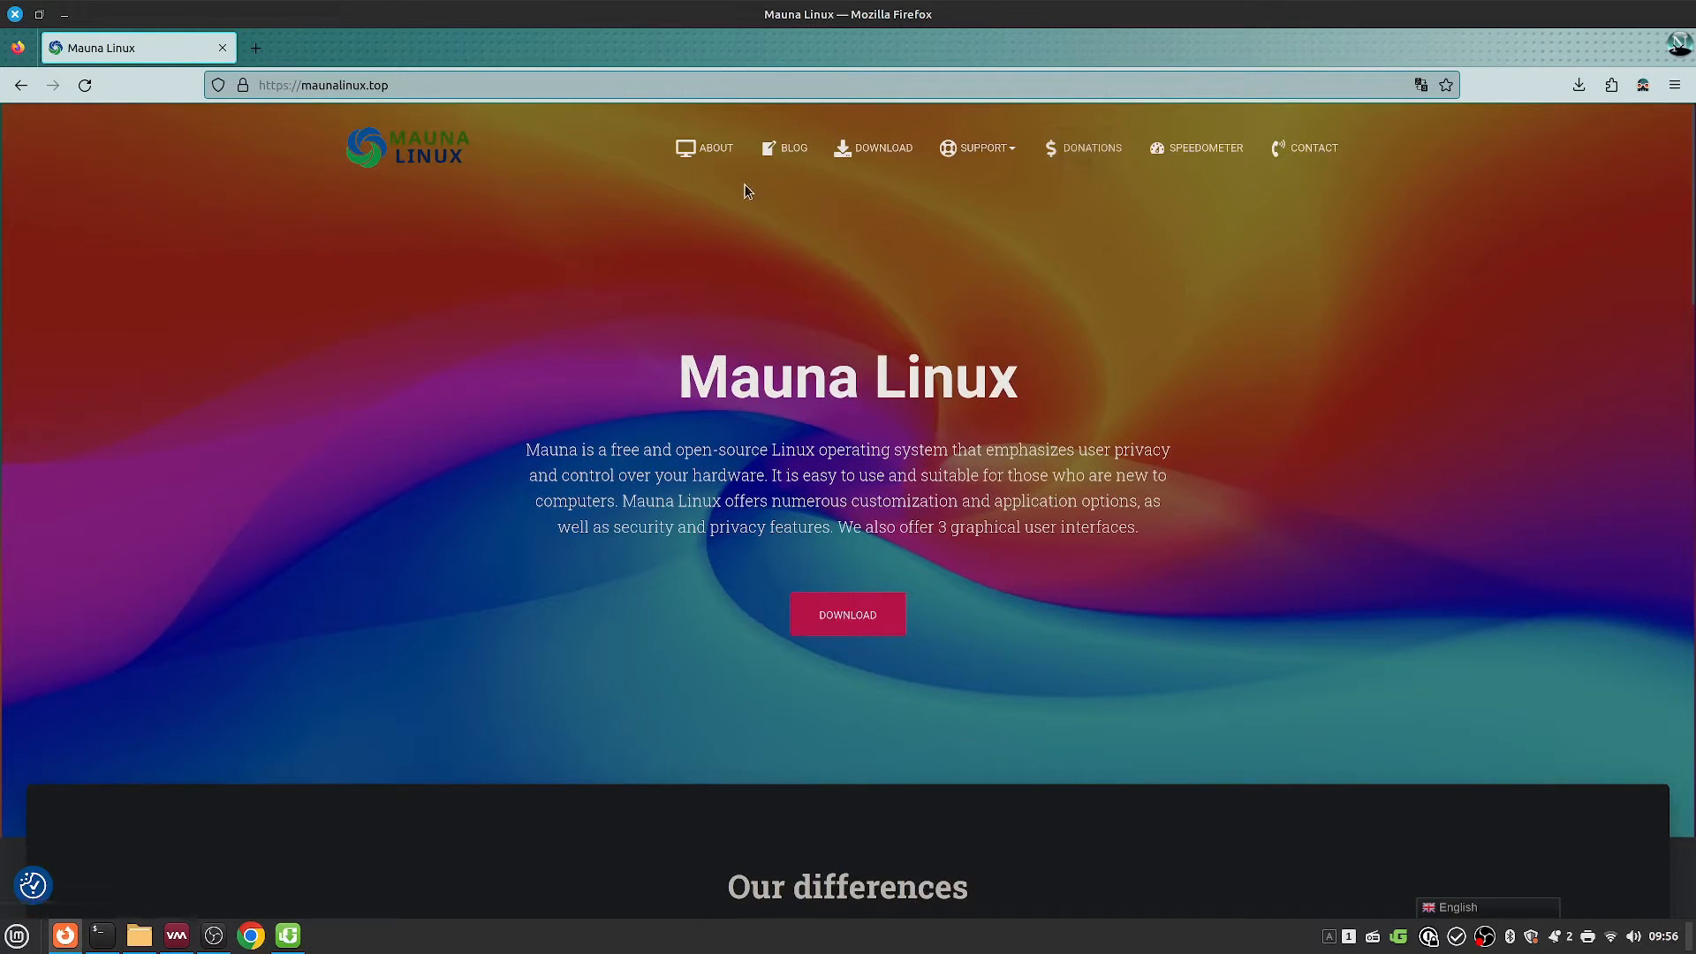
Step: Read the About page after dismissing the translation offer, selecting part of the MAUNA description
left_click(727, 152)
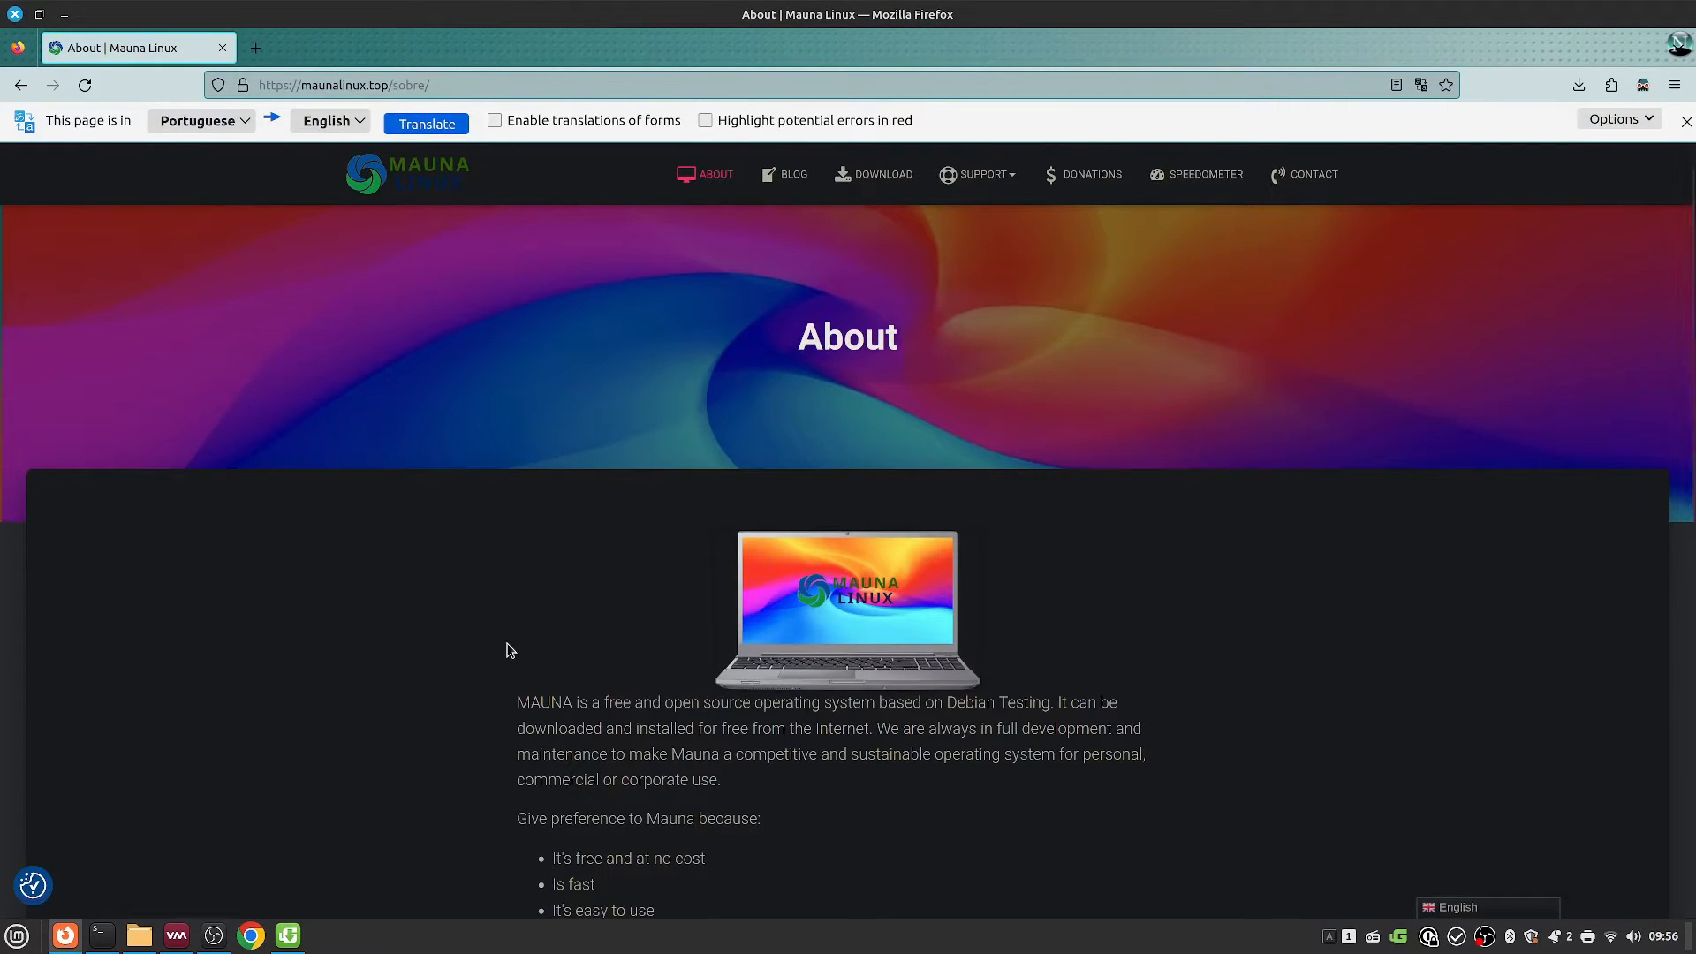
scroll(510, 650, "down", 3)
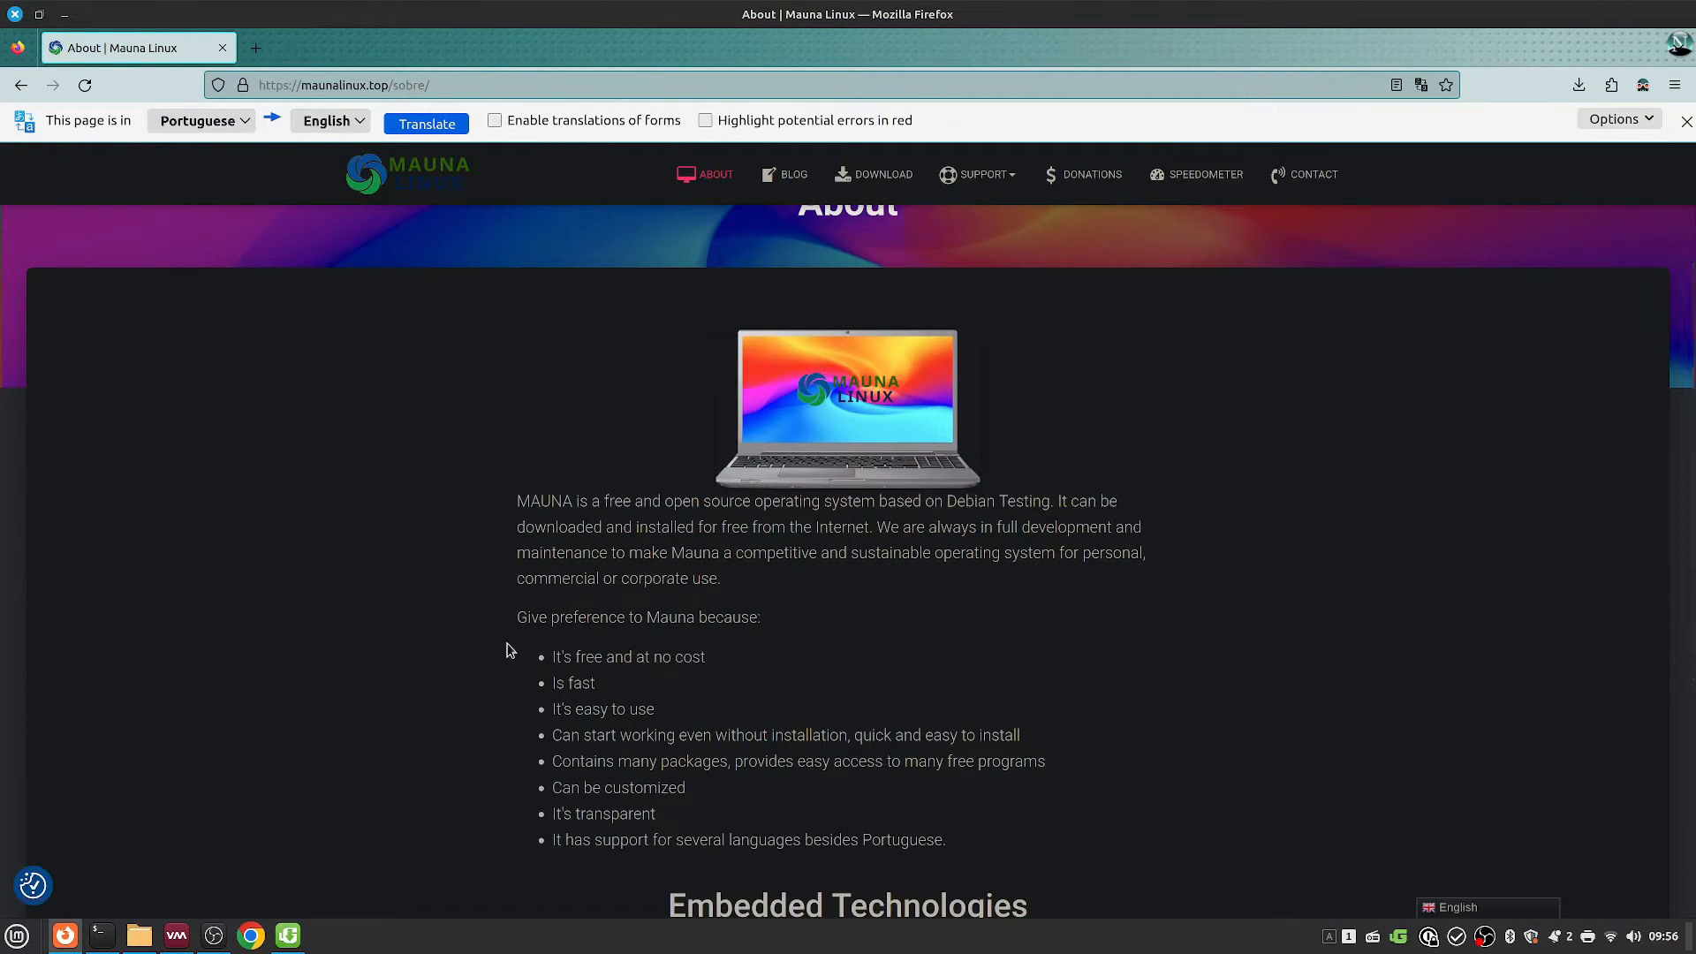
left_click(1687, 124)
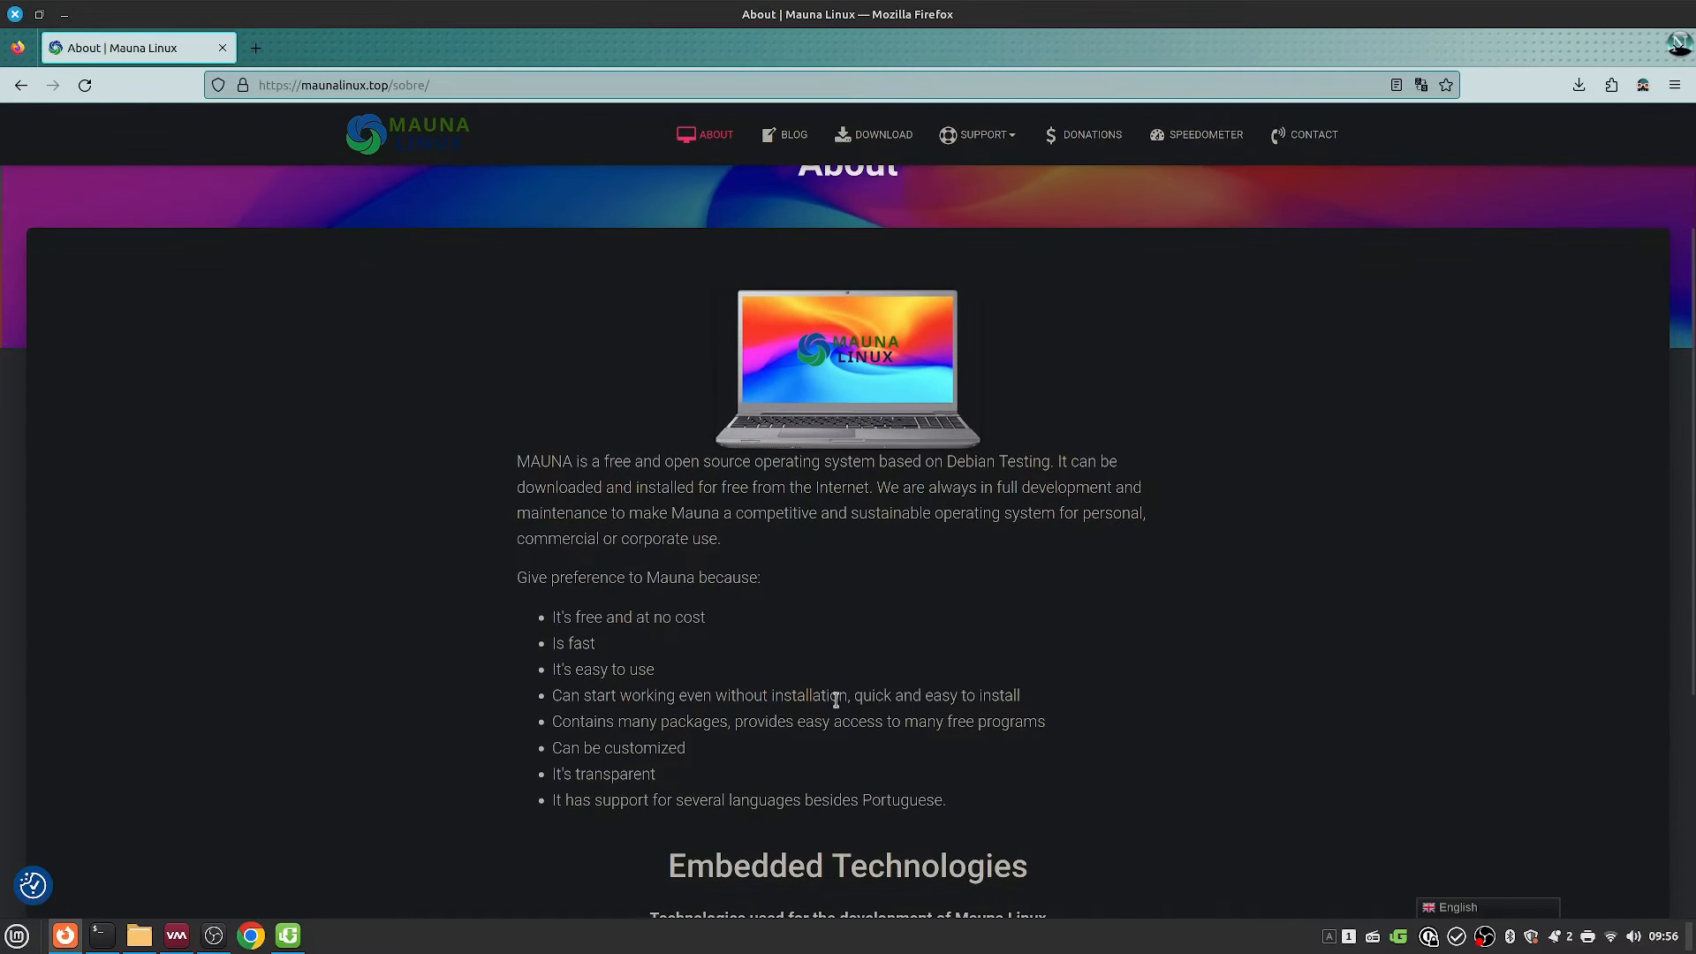
scroll(667, 574, "down", 5)
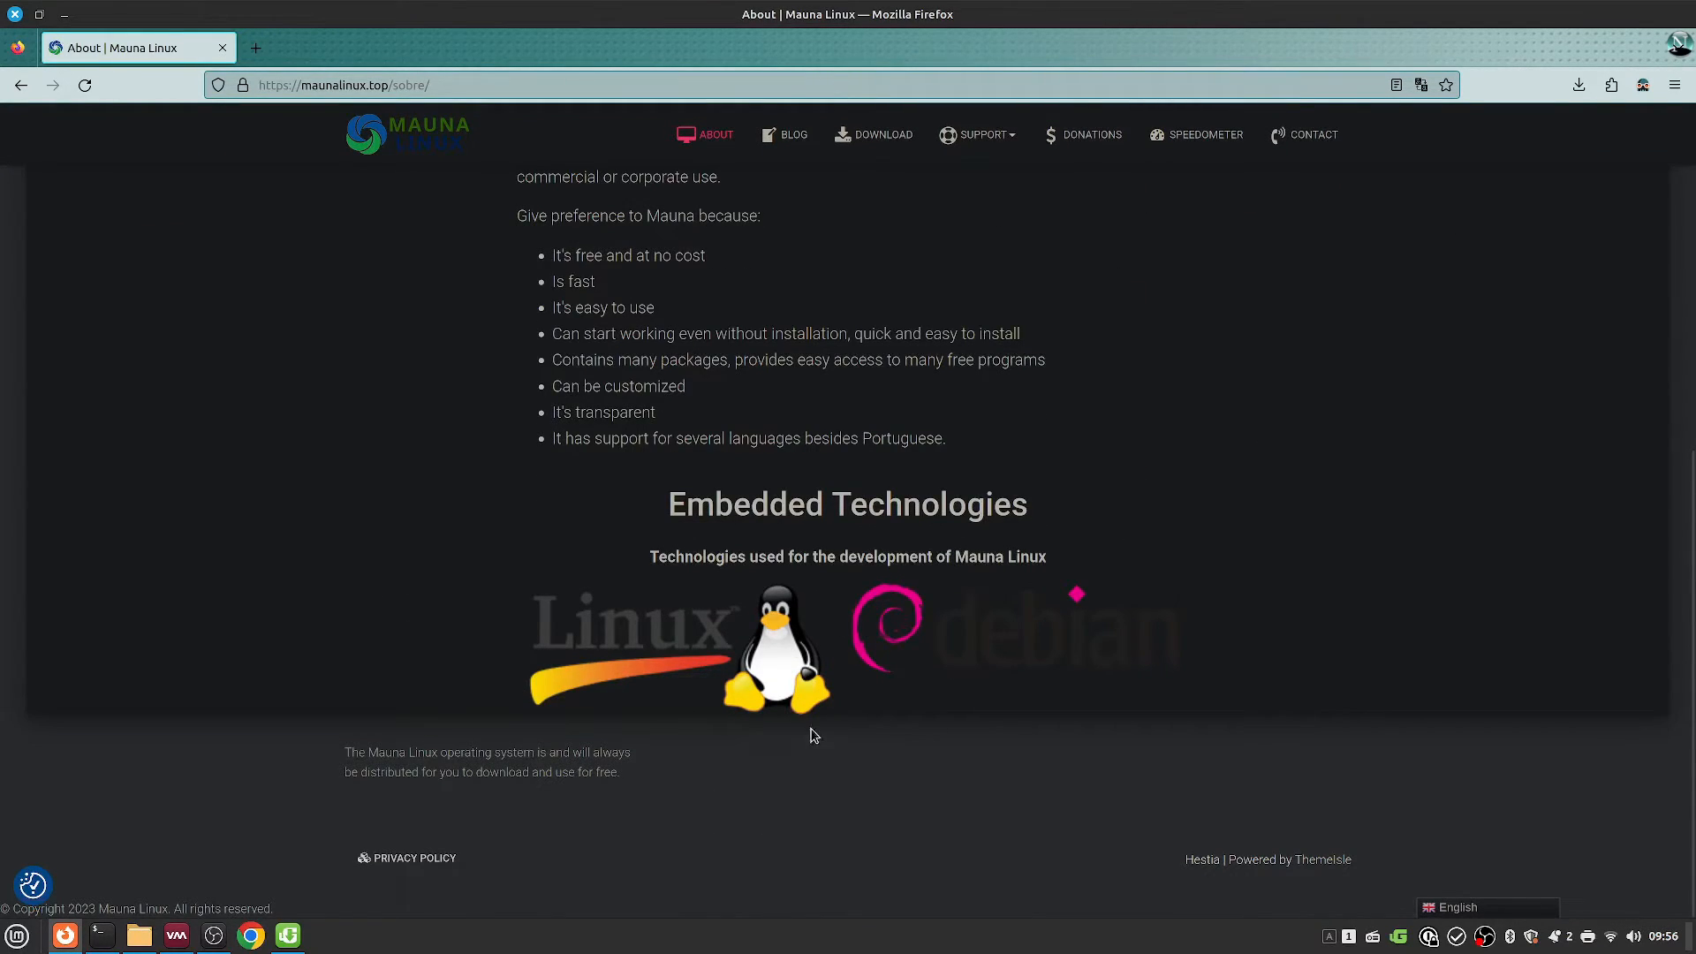
scroll(809, 728, "up", 3)
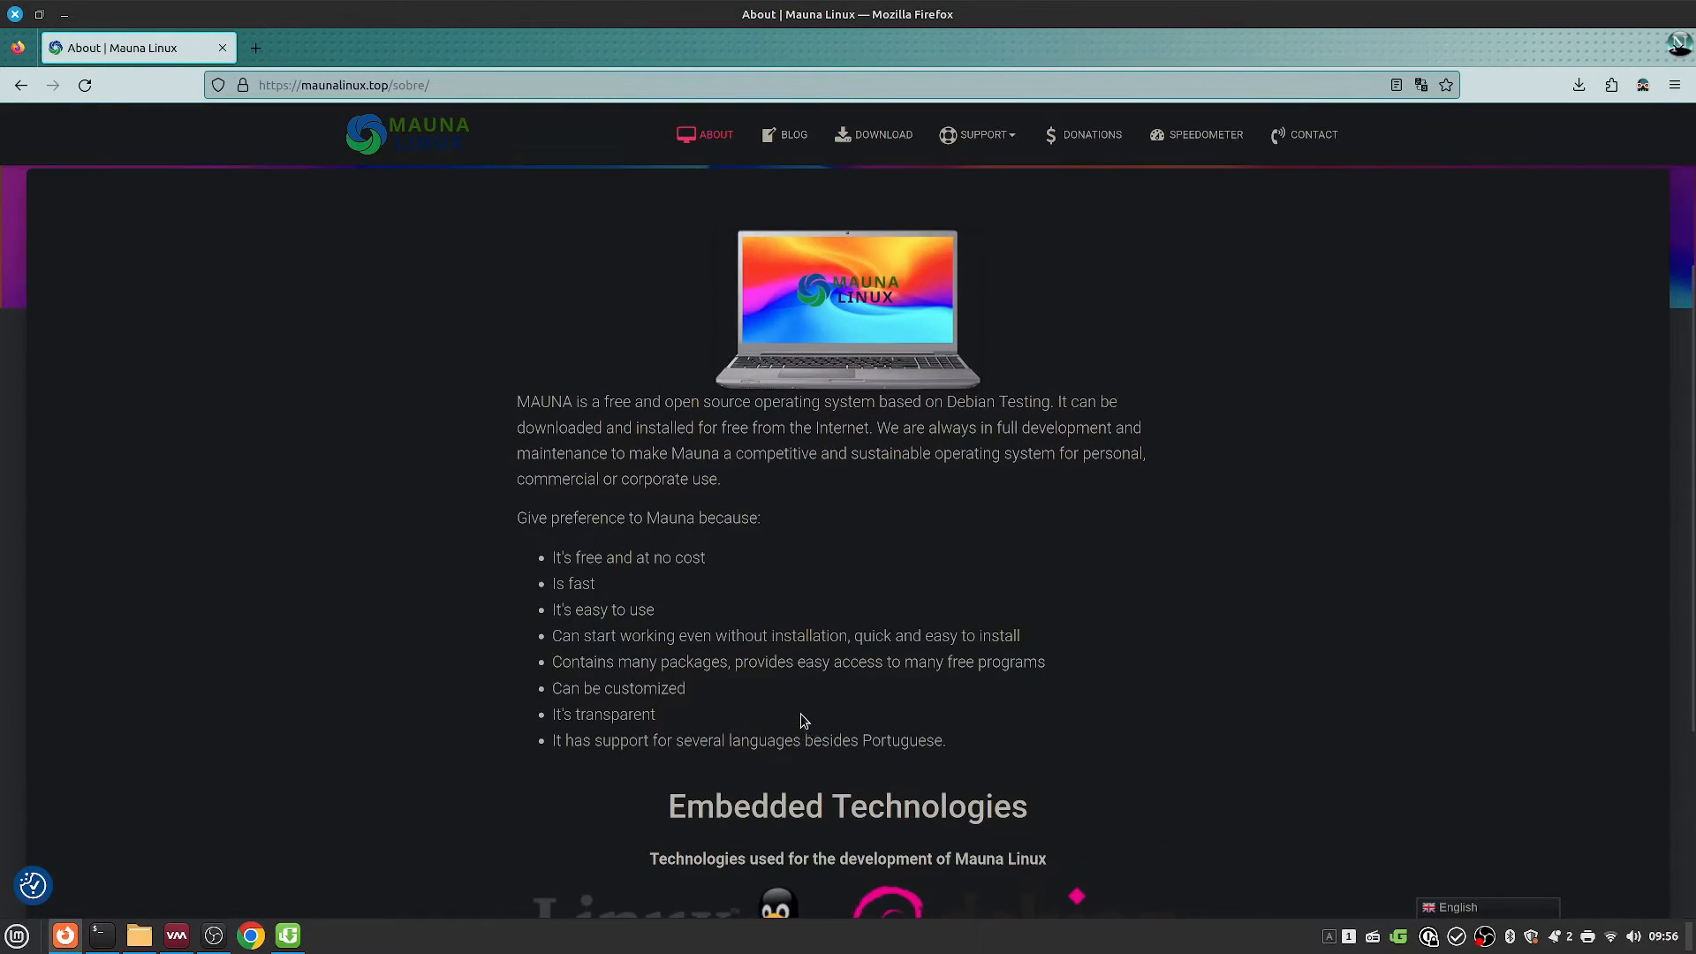
left_click_drag(528, 402, 1153, 510)
left_click(1127, 527)
scroll(857, 725, "up", 3)
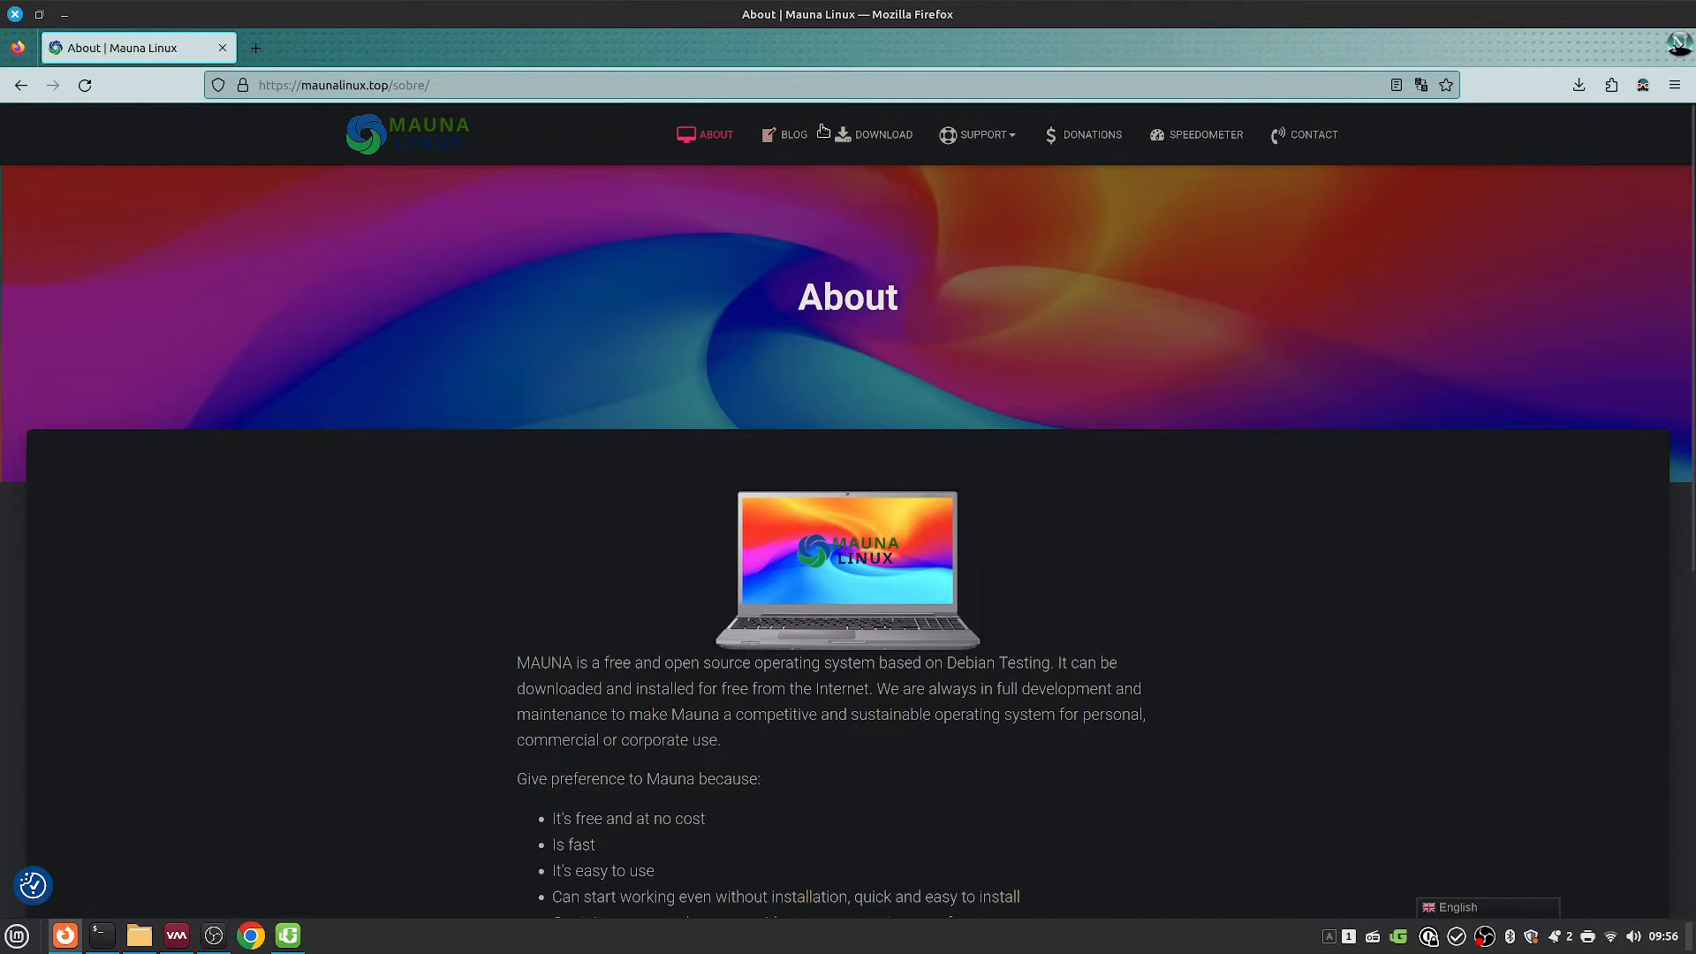
Step: Scroll through the Download page's edition list, then switch to Virtual Machine Manager
left_click(863, 133)
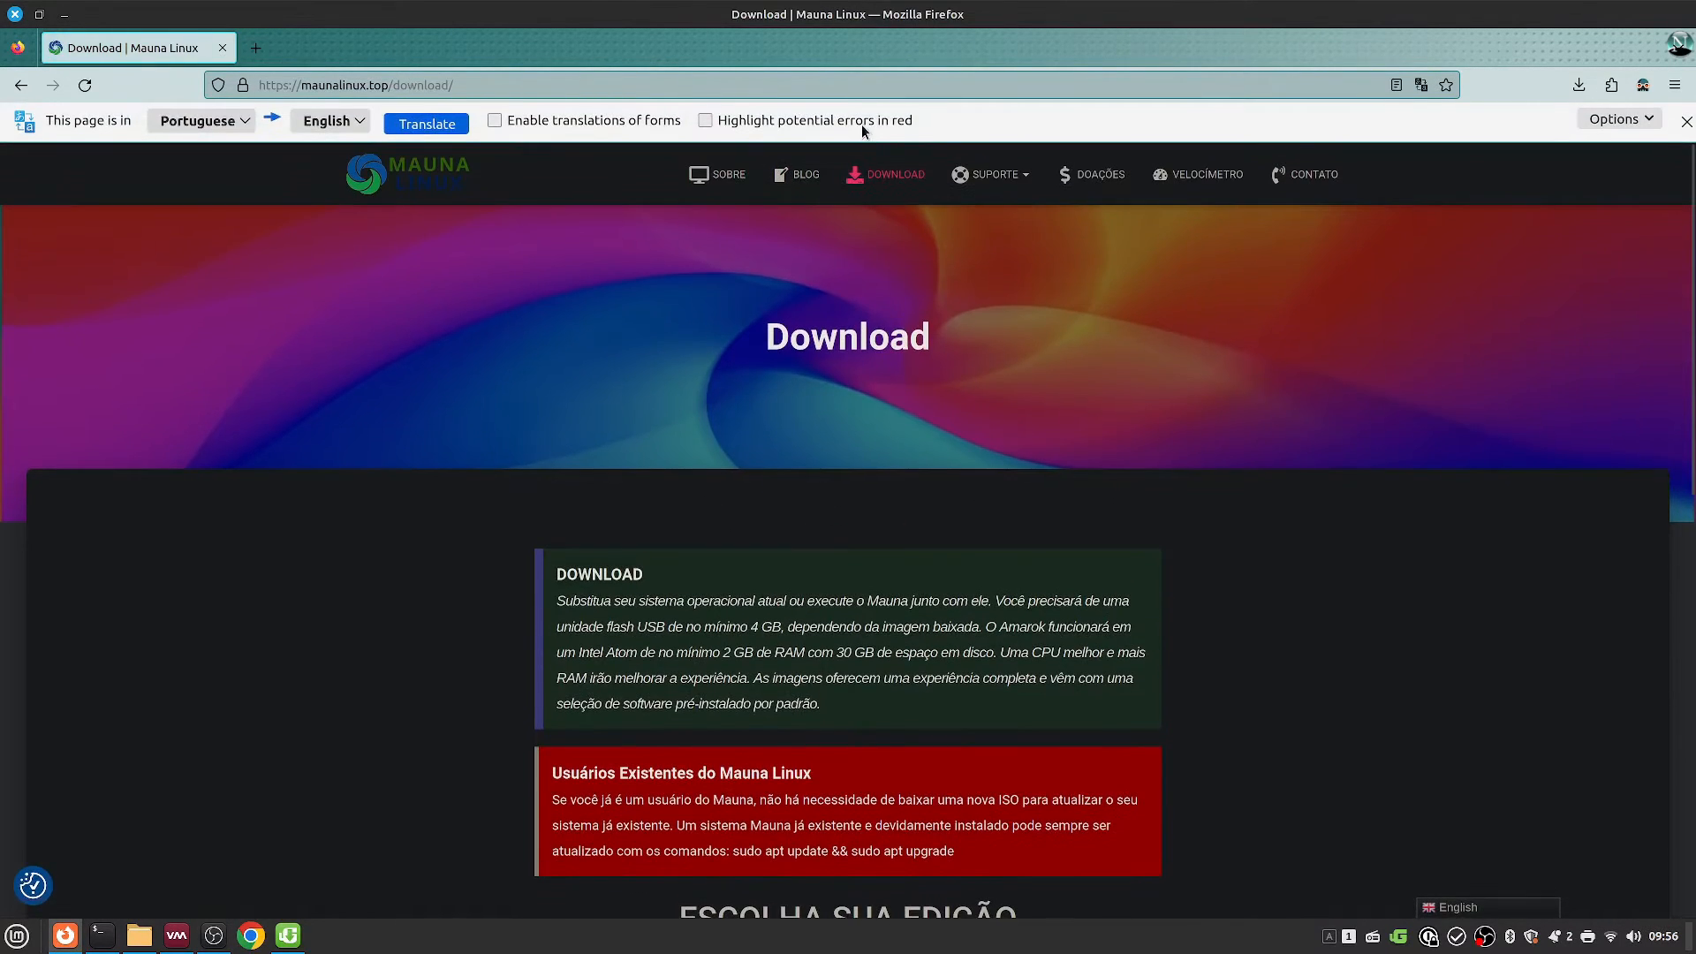
scroll(377, 554, "down", 7)
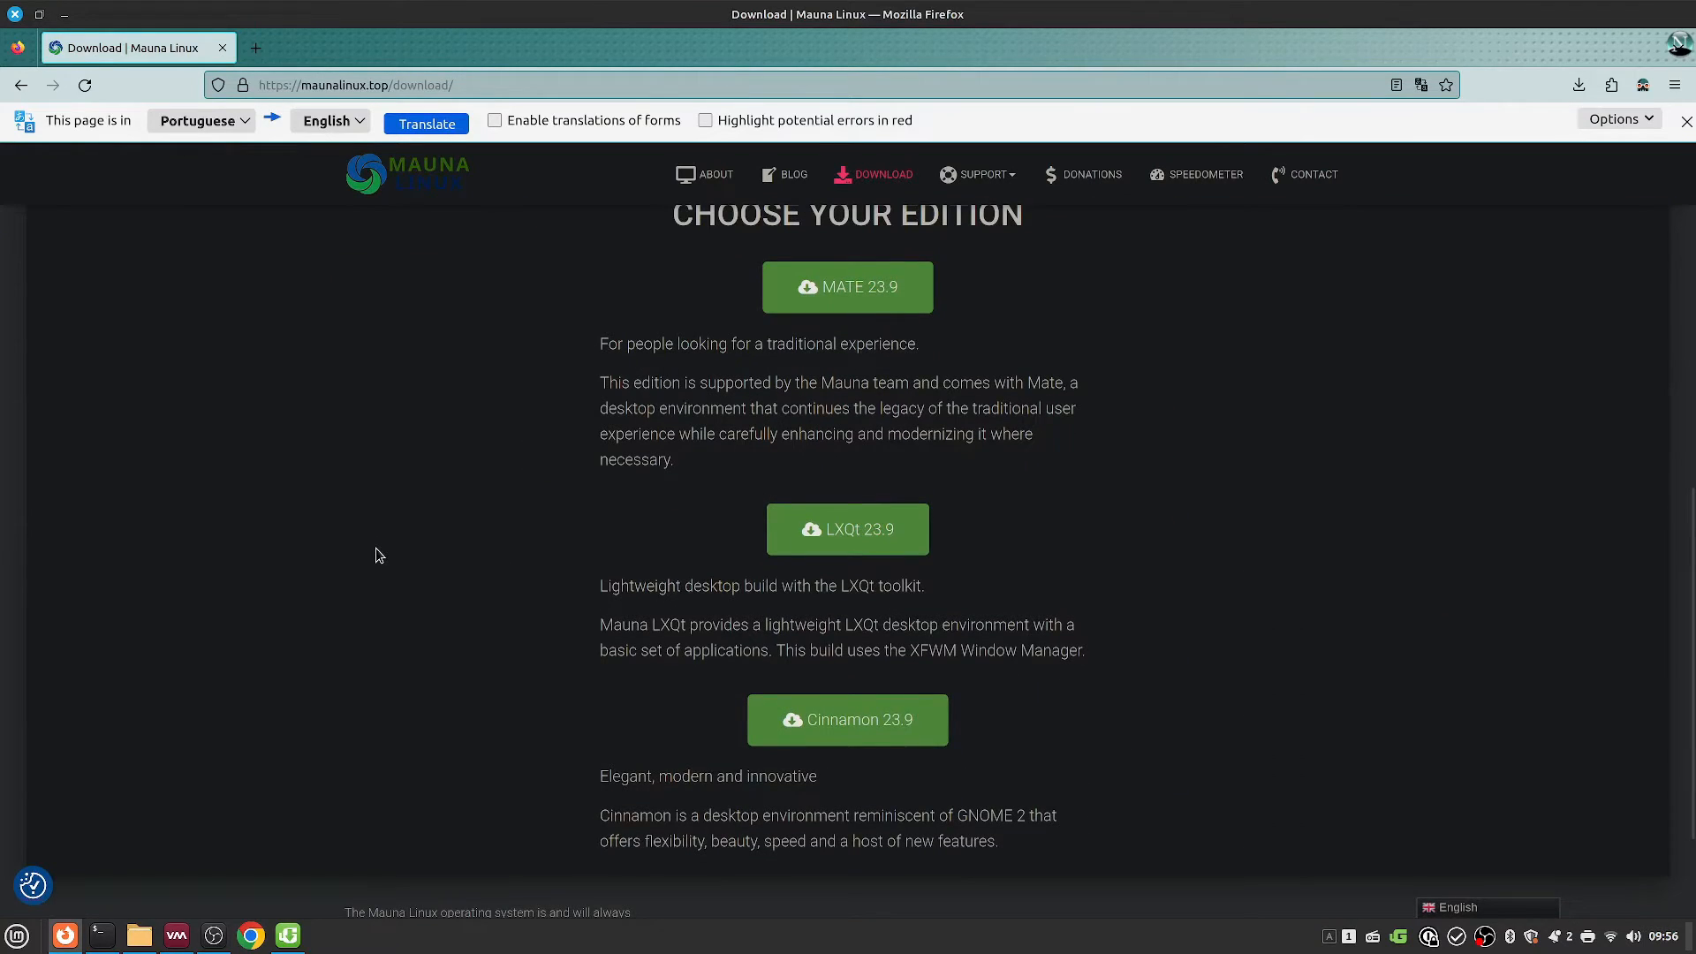
scroll(373, 552, "down", 3)
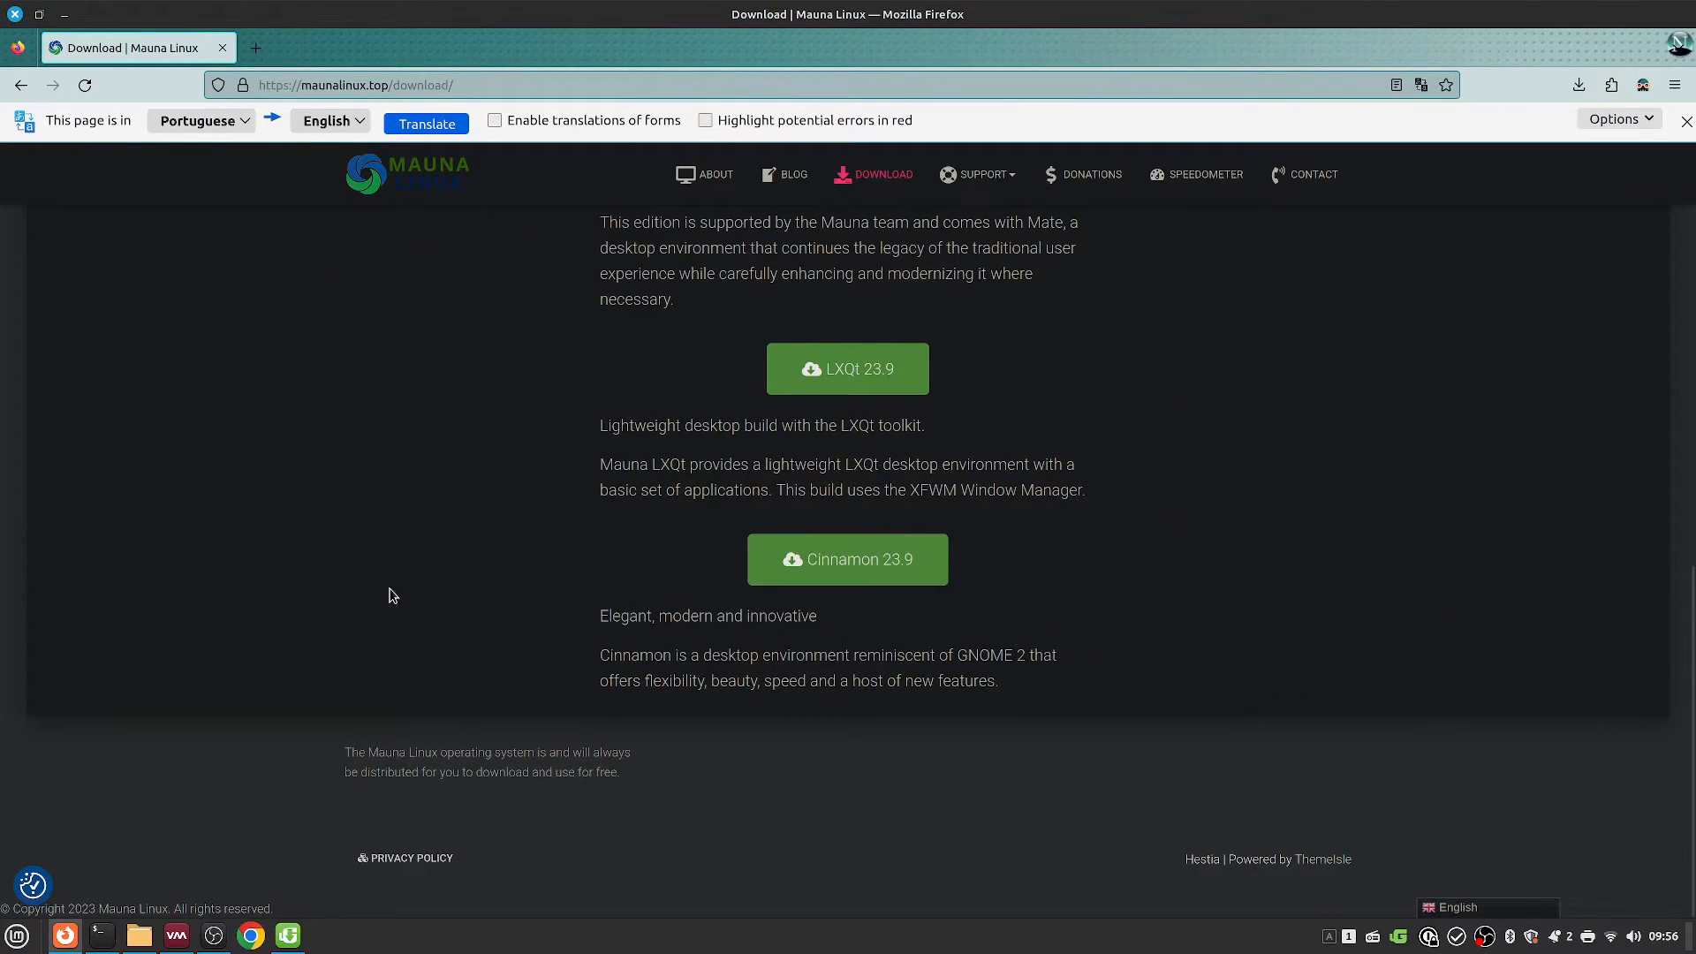
scroll(390, 589, "up", 10)
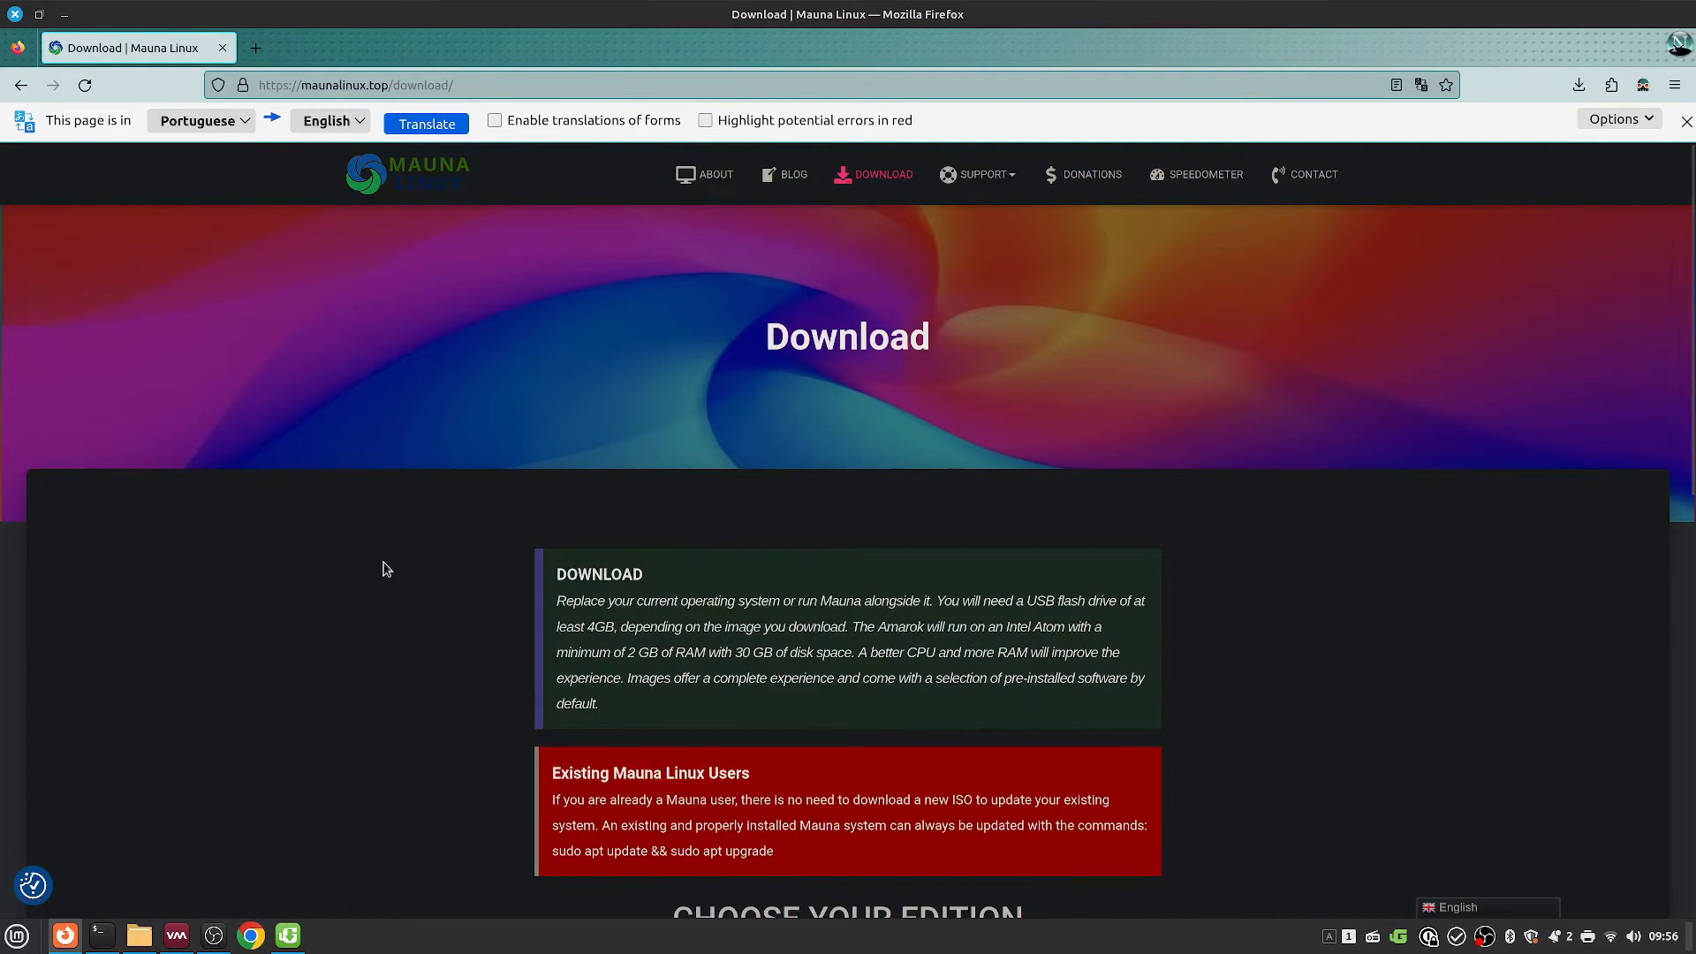
left_click(176, 935)
Step: Use the MaunaLinux-23.9 ISO as install media with Debian testing as the operating system
left_click(1249, 717)
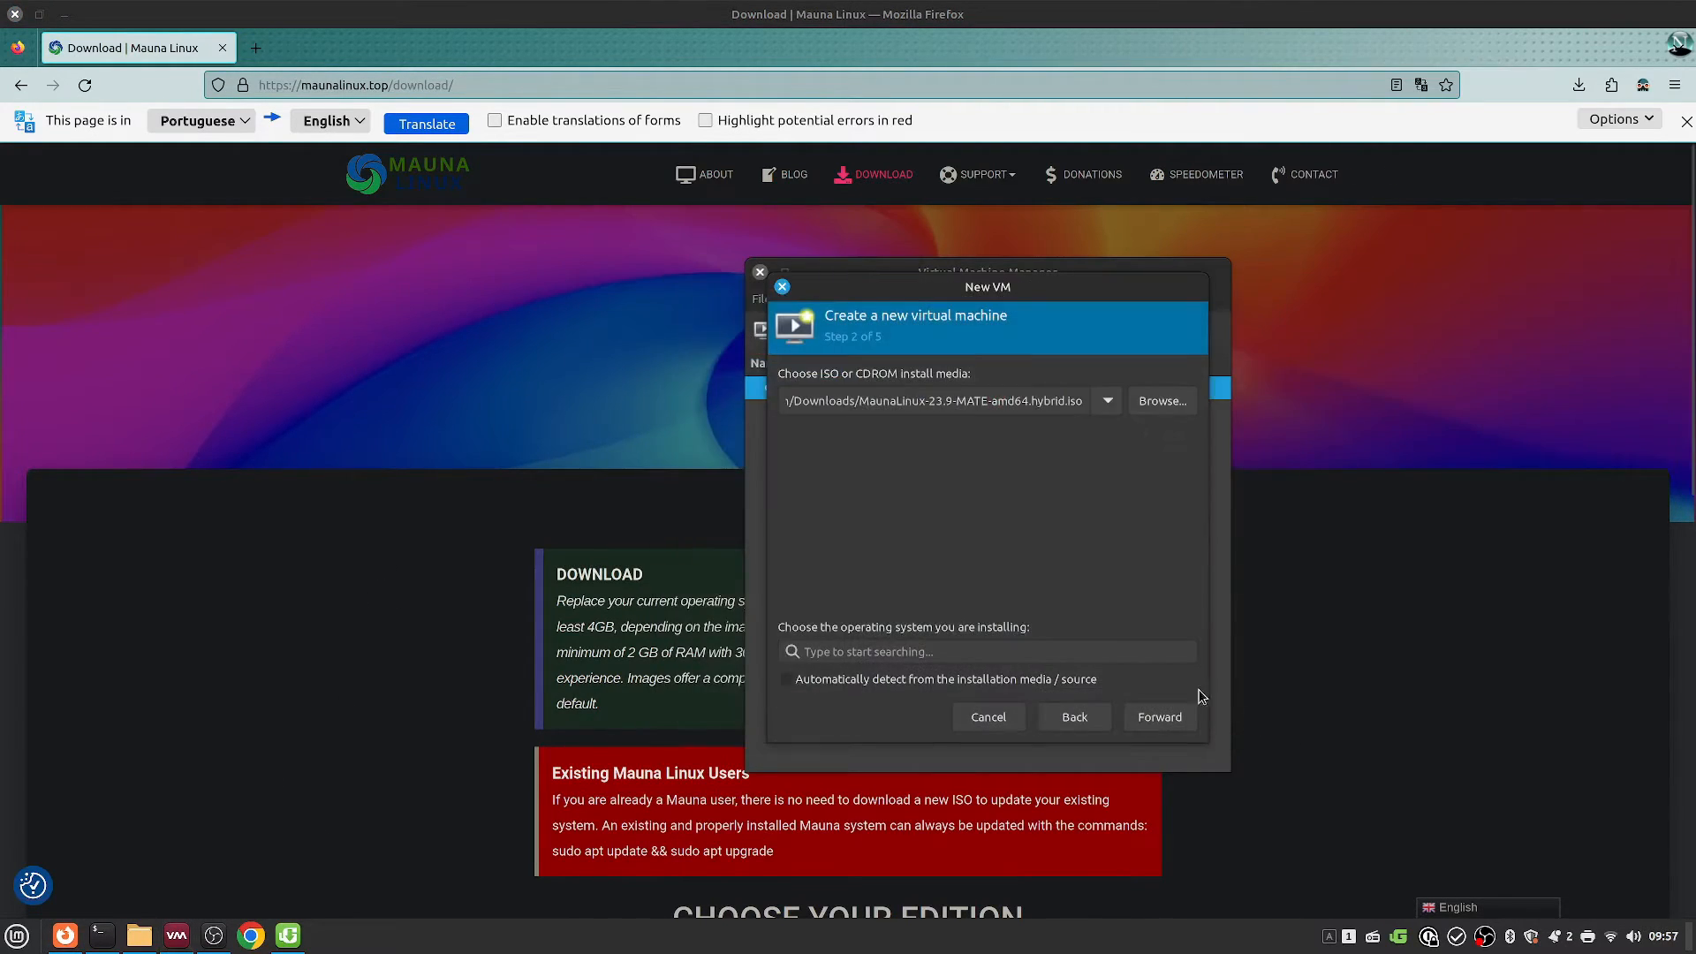
left_click(963, 652)
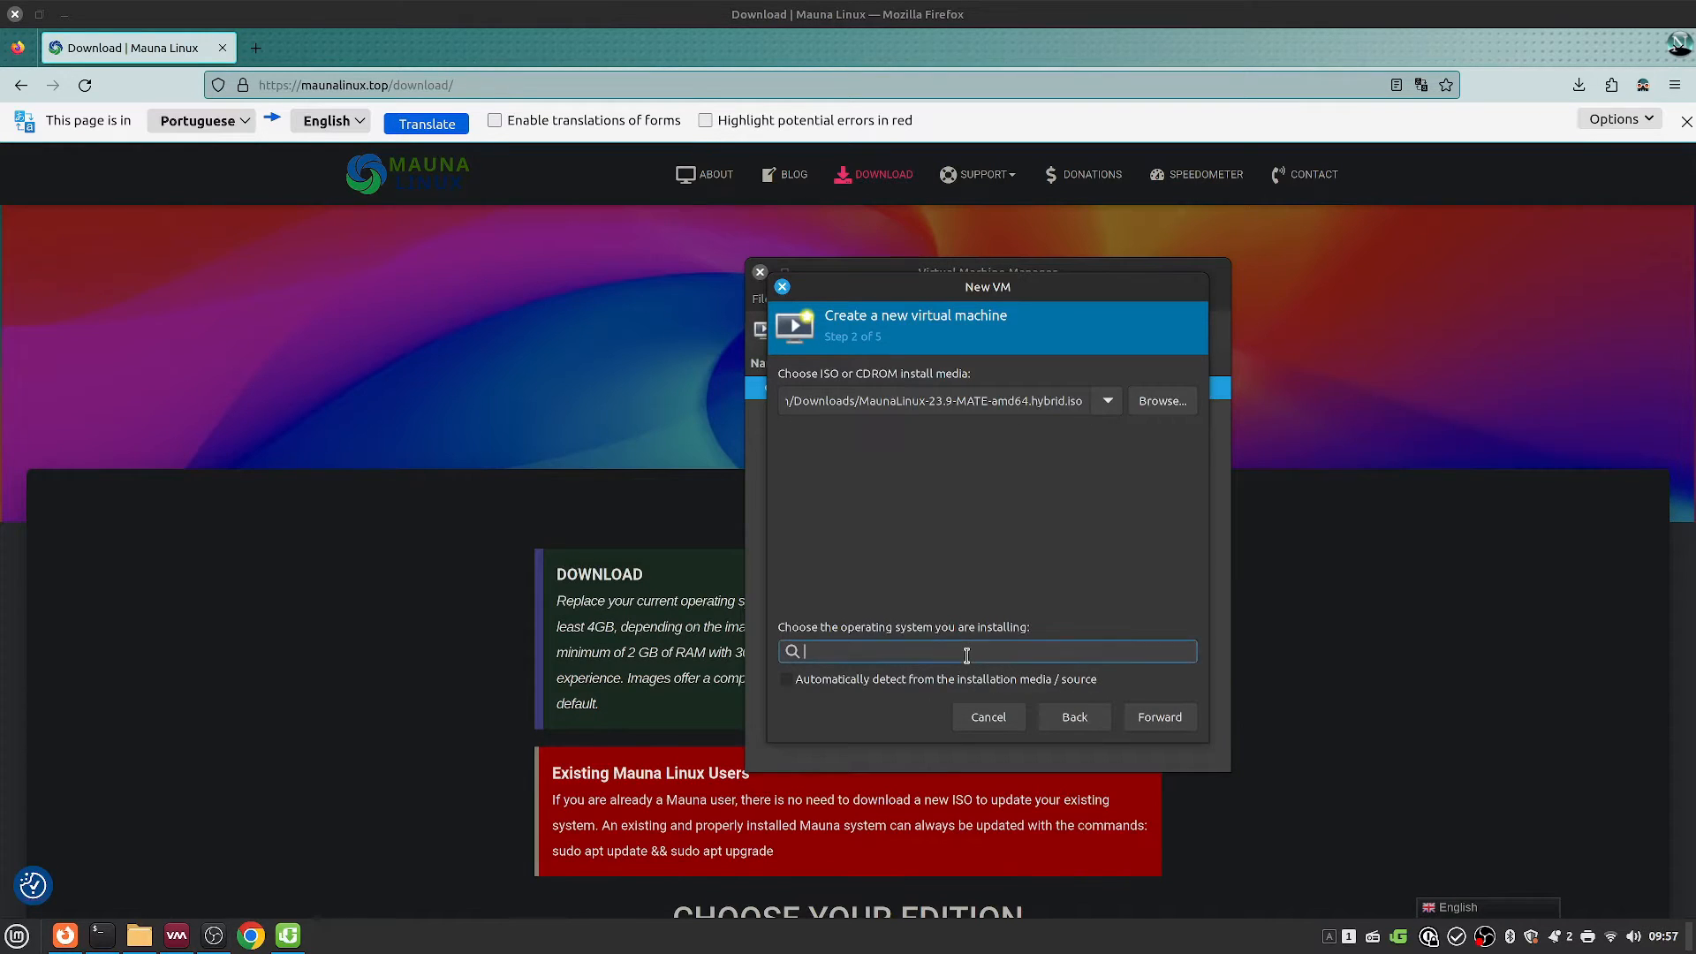
type("debian")
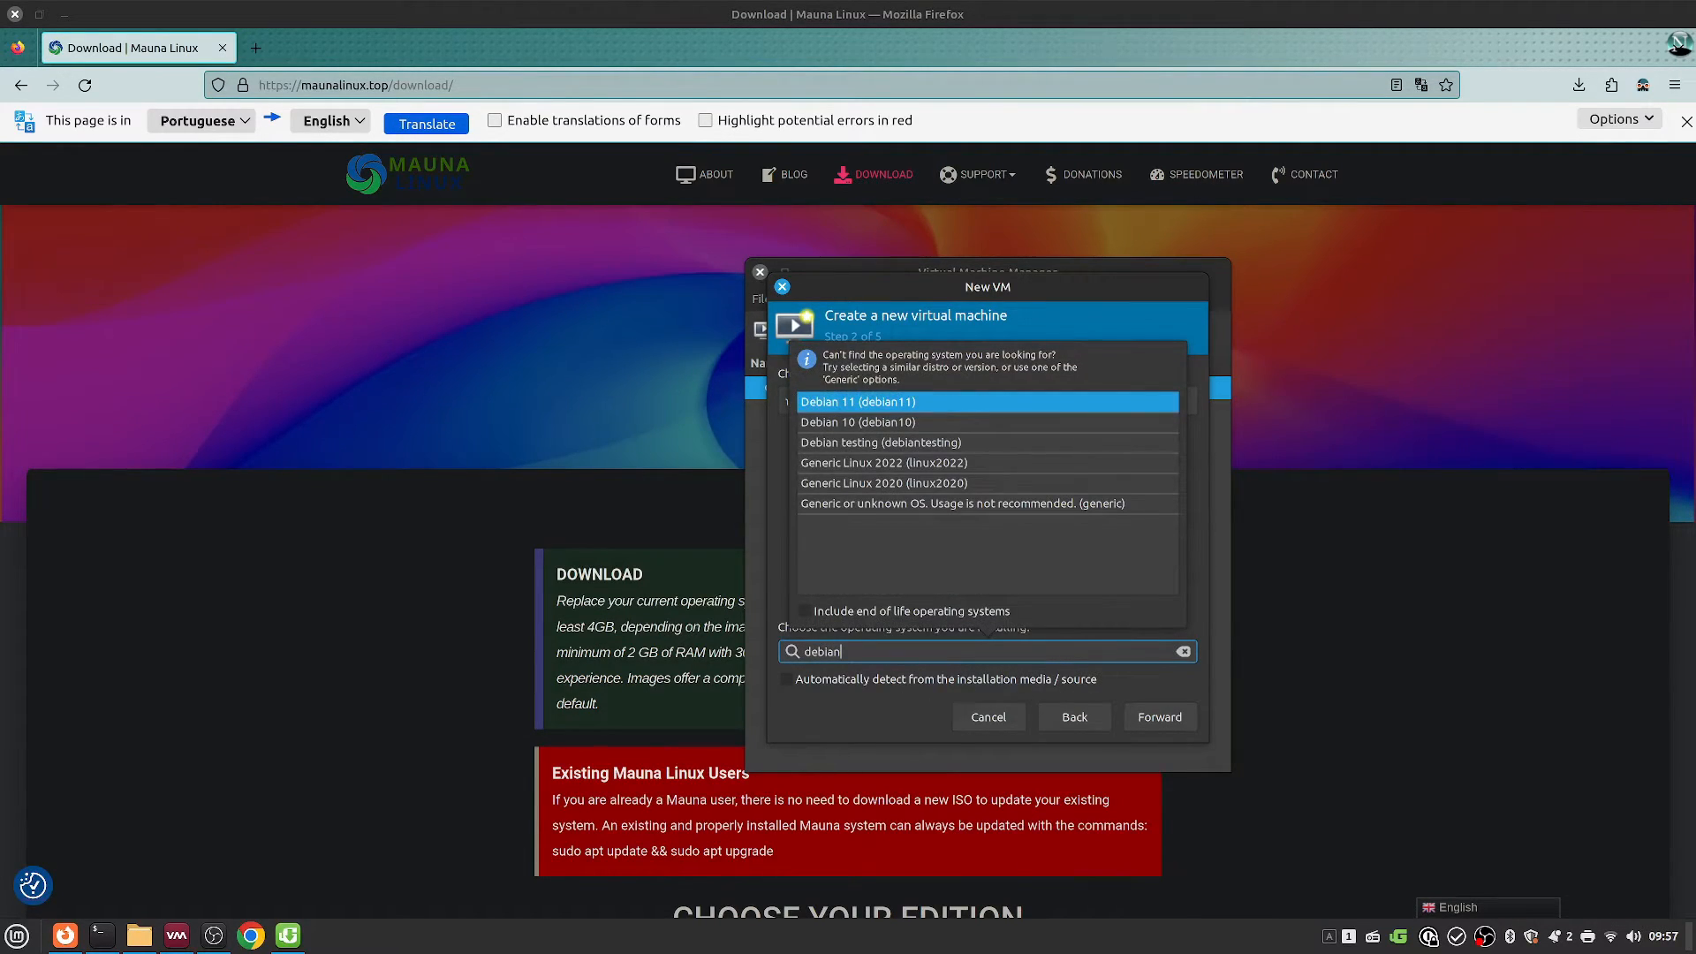
left_click(1004, 442)
left_click(1150, 719)
Step: Give the VM 6144 MiB of memory and 8 CPUs
double_click(873, 406)
type("6144")
key("Tab")
type("8")
left_click(1160, 717)
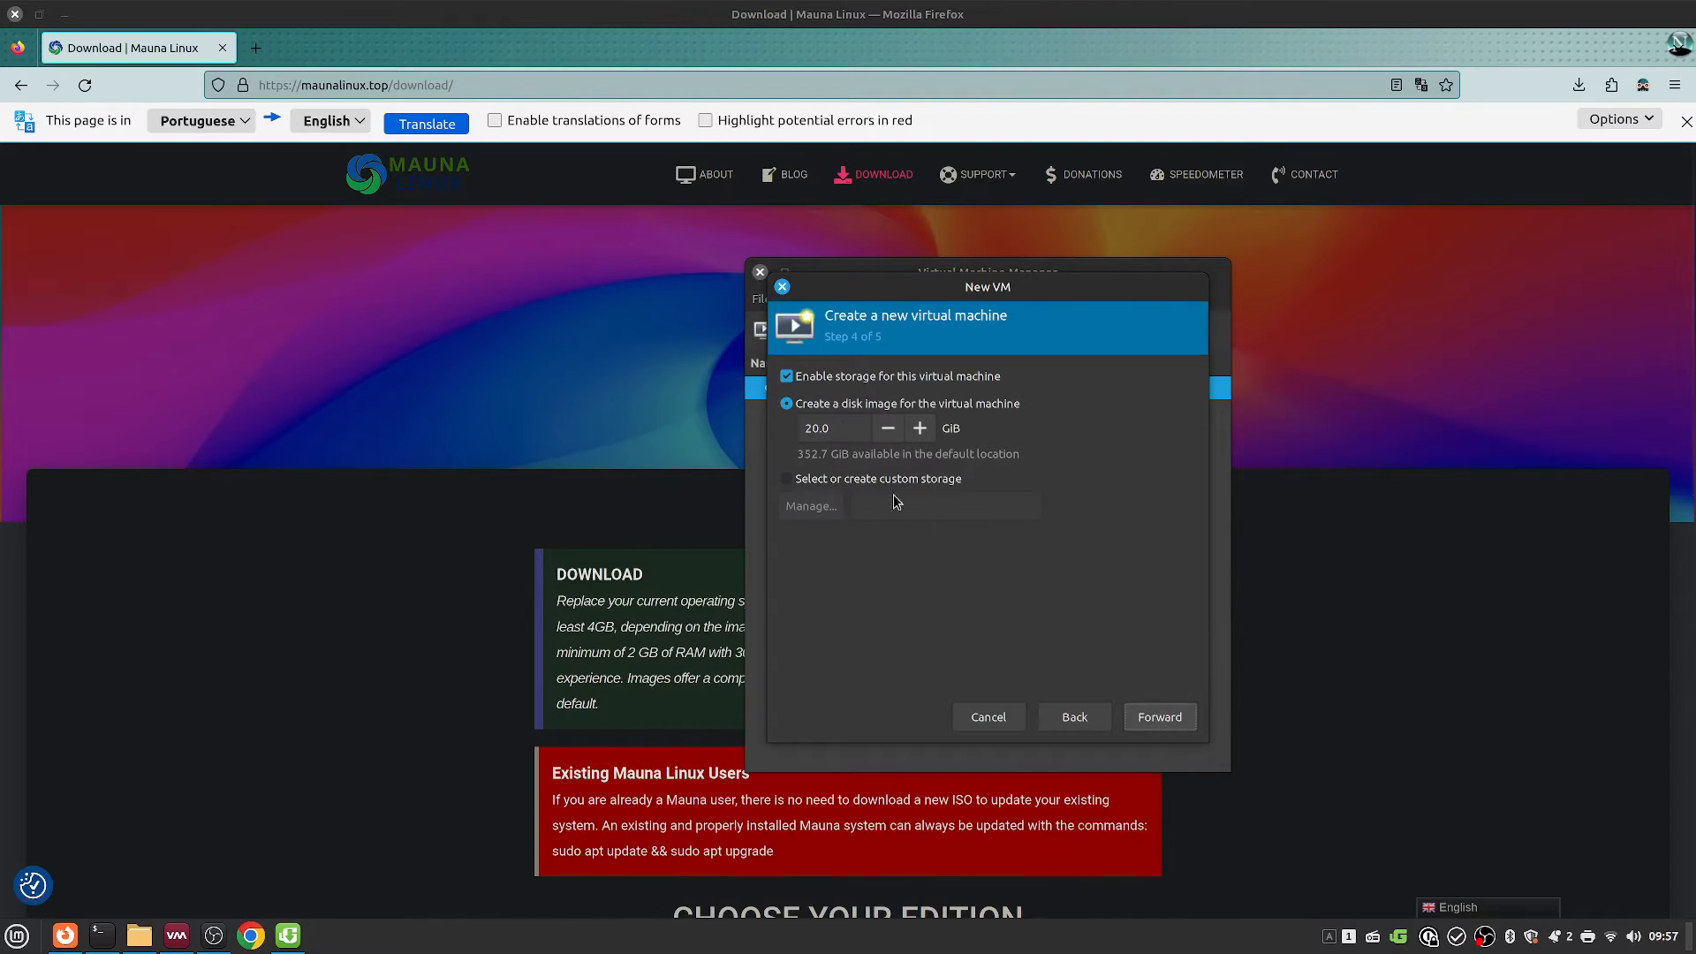
Step: Set a 100 GiB disk, name the machine 'maunalinux', and finish creating it
type("100")
left_click(1159, 716)
left_click_drag(953, 407, 352, 300)
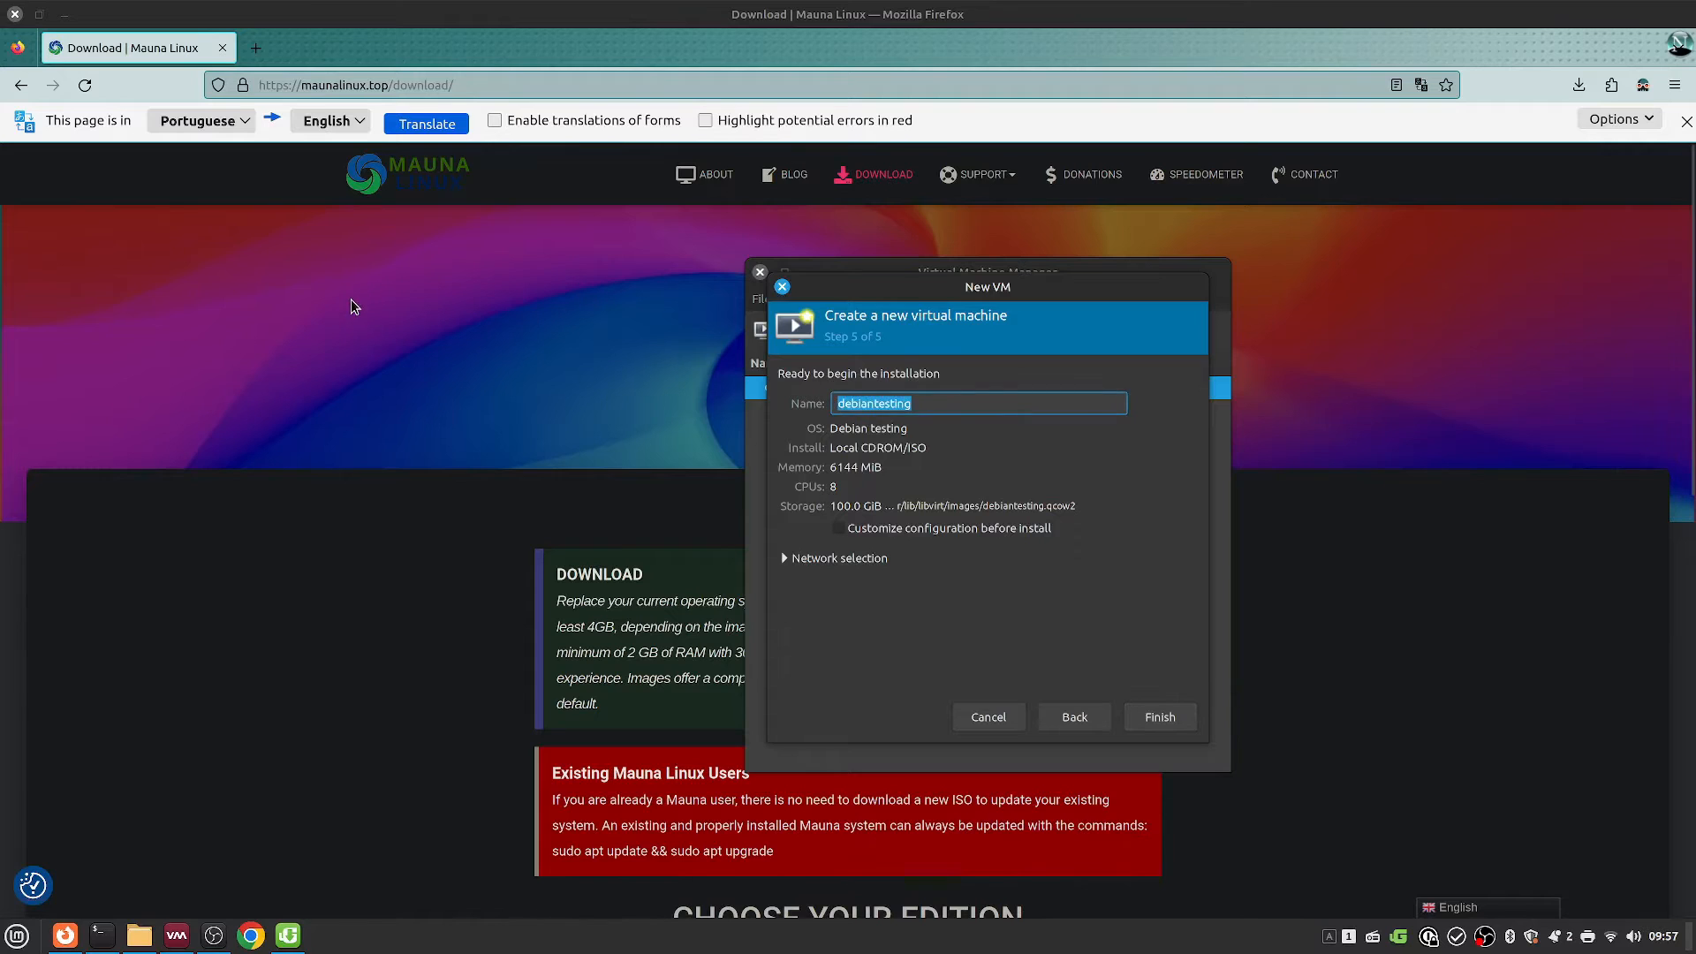
type("mau")
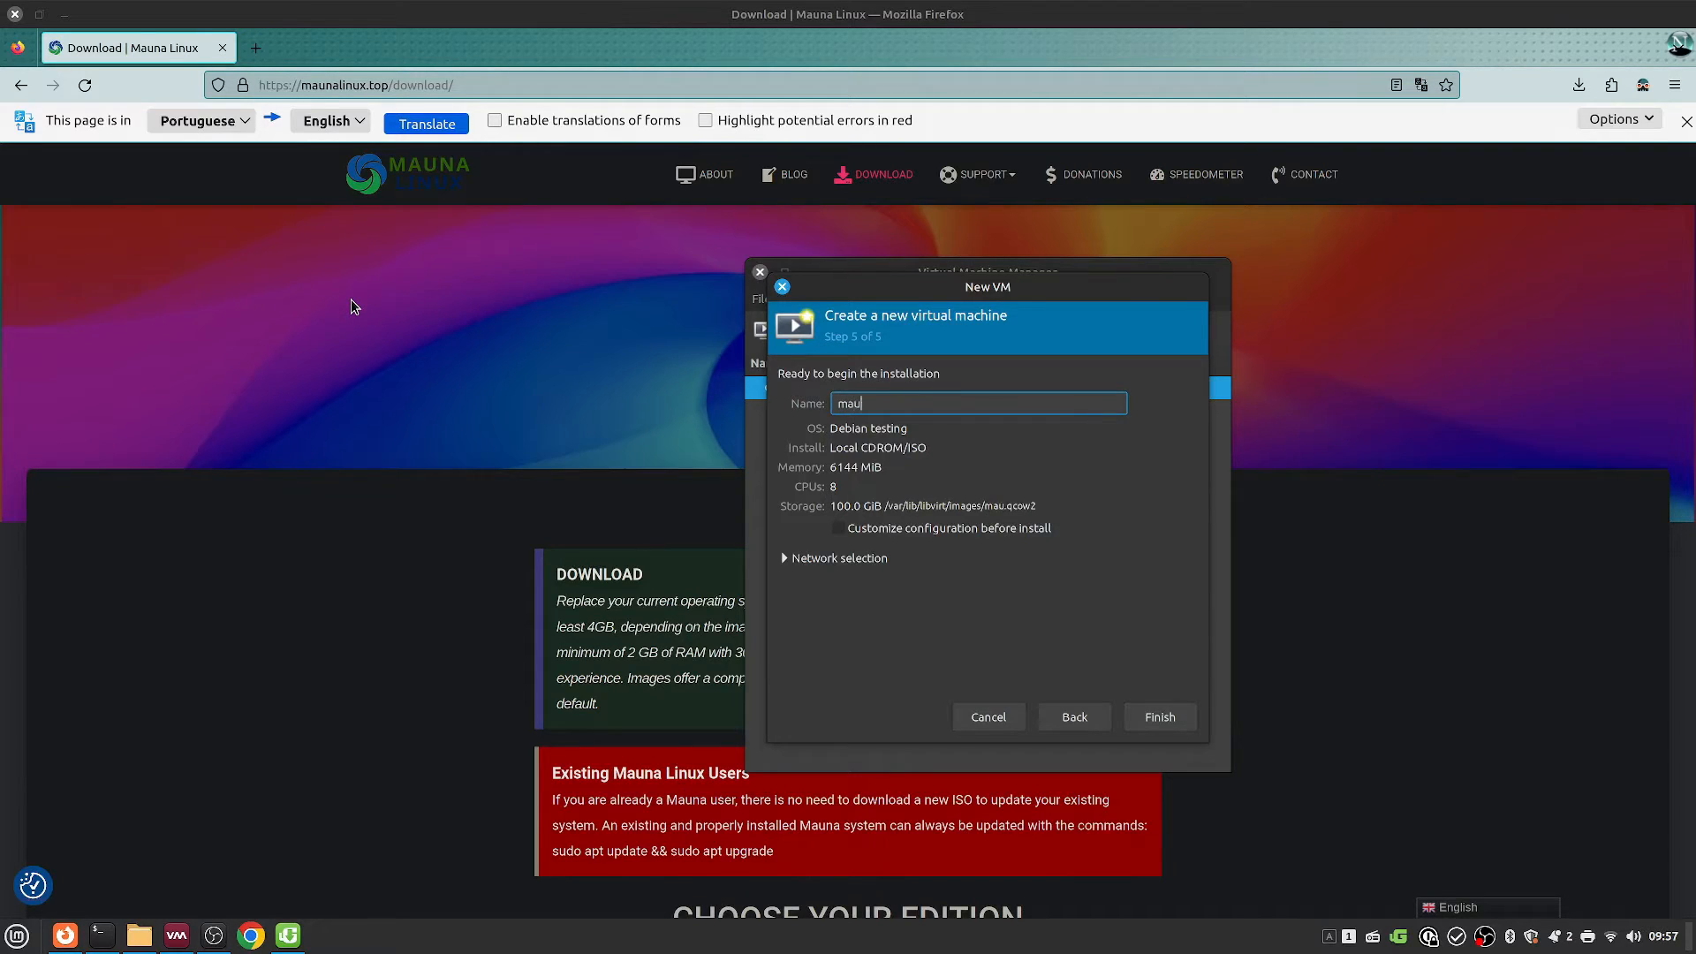
type("nalinux")
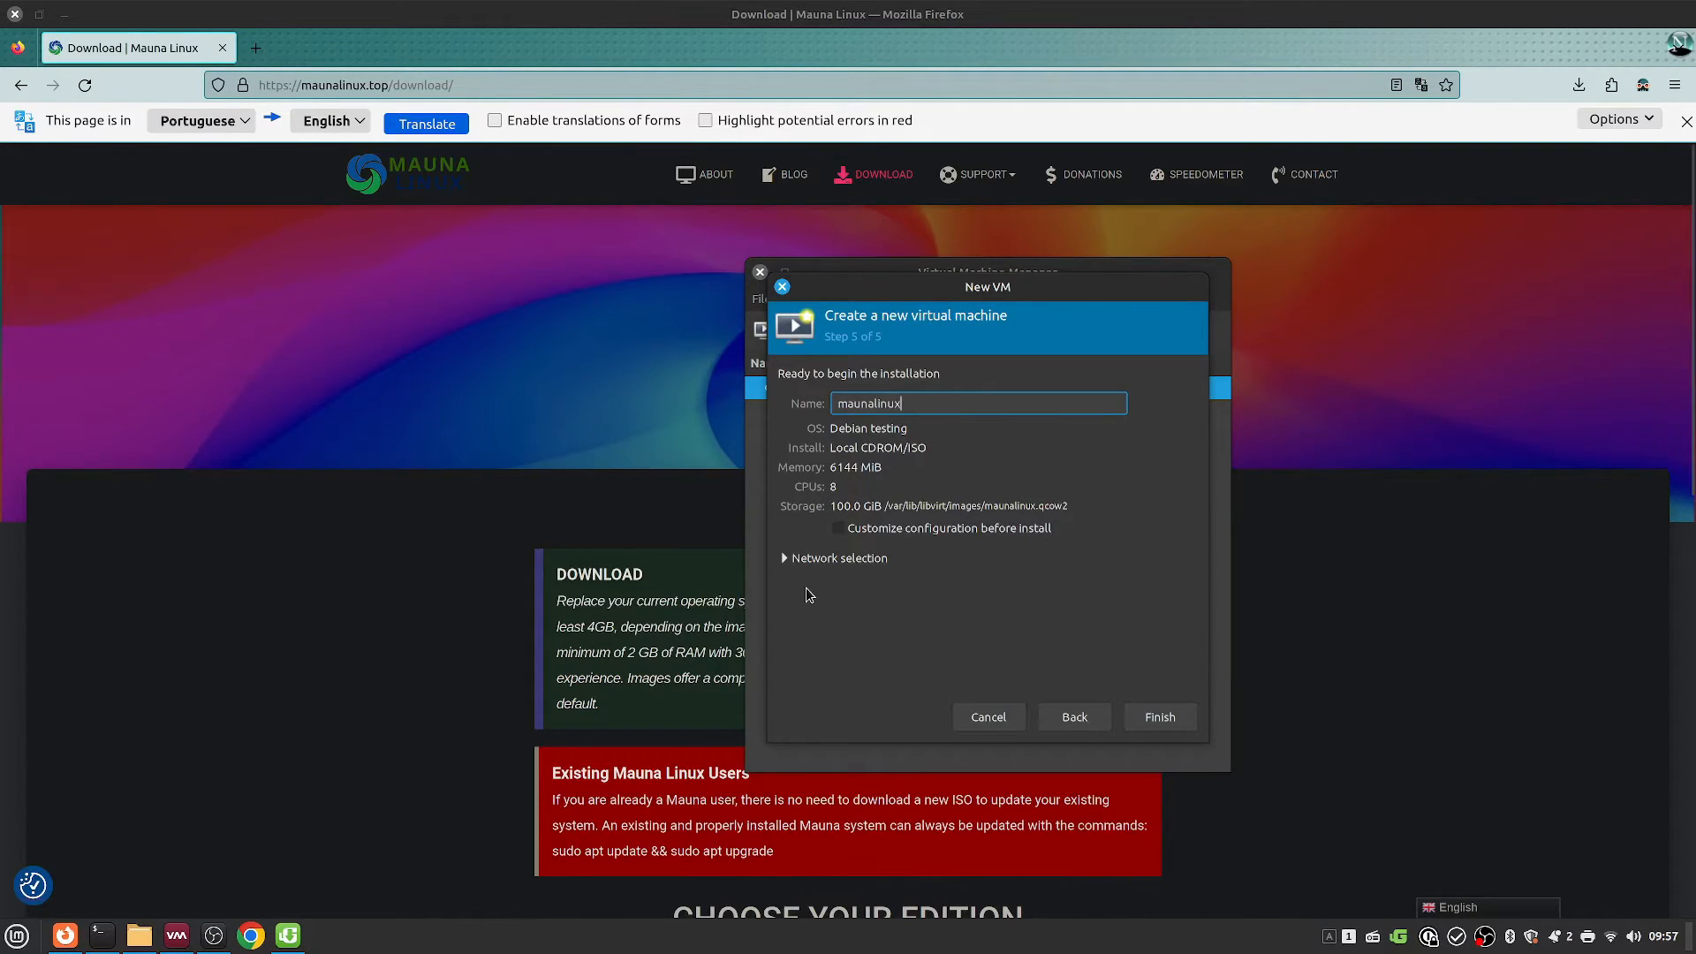
left_click(1160, 716)
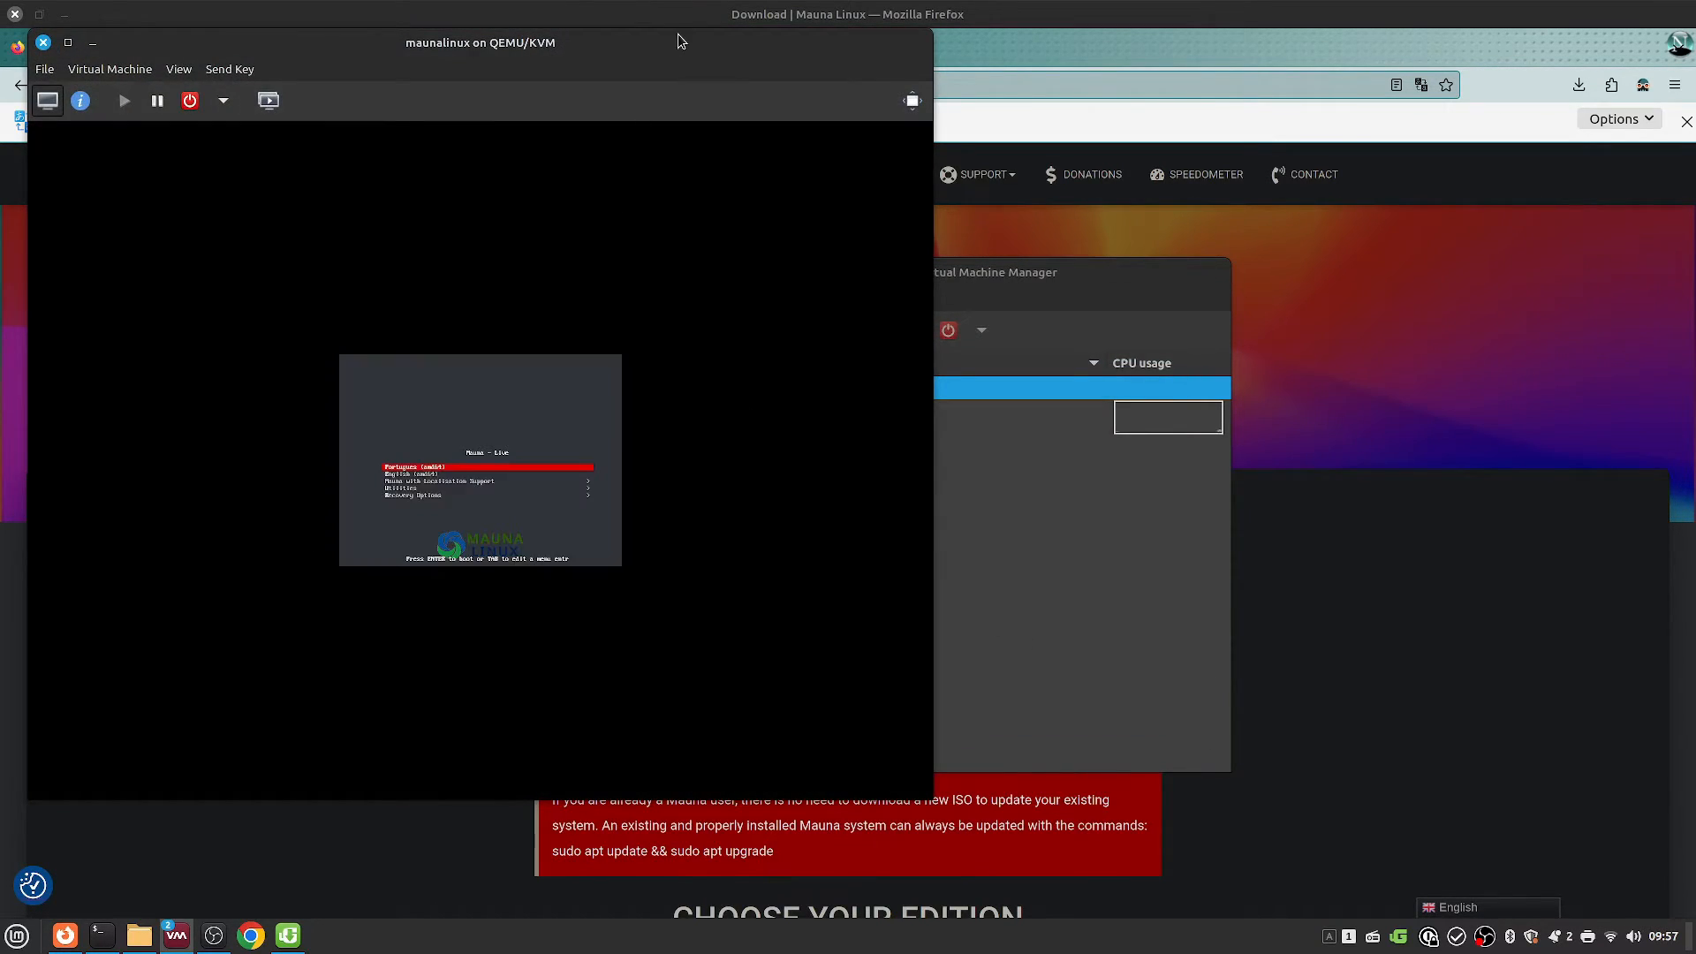
Step: Maximize the VM console, boot the Portugues (amd64) live entry, and switch to full screen
double_click(680, 41)
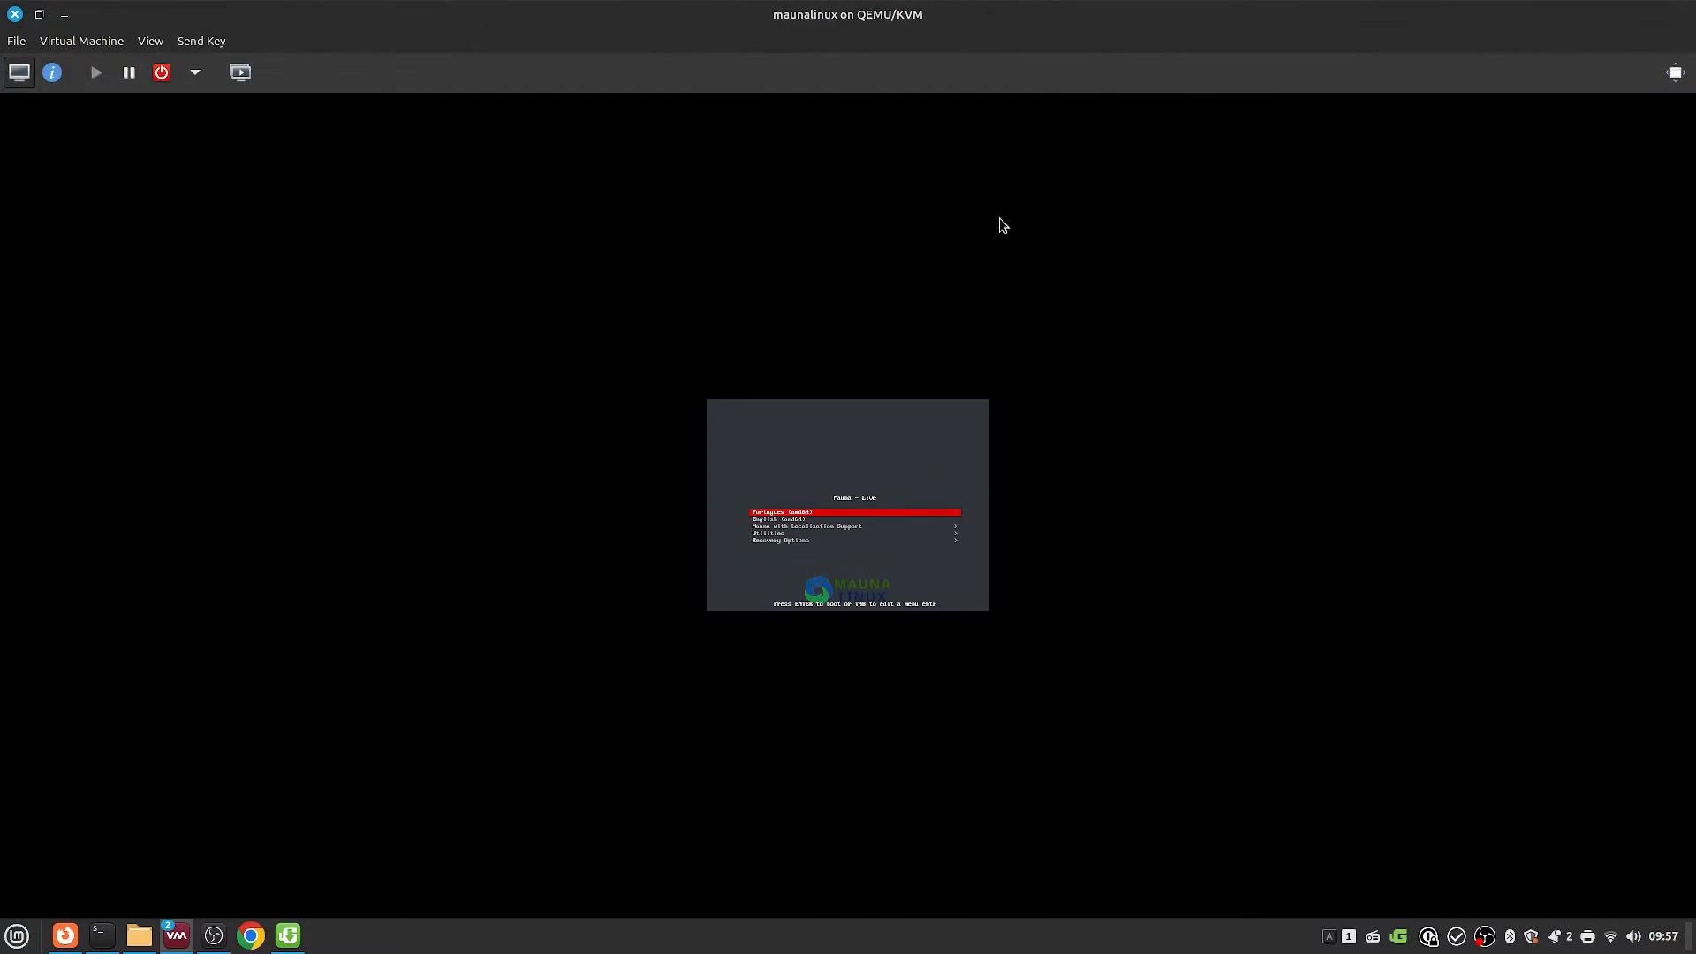
key("Down")
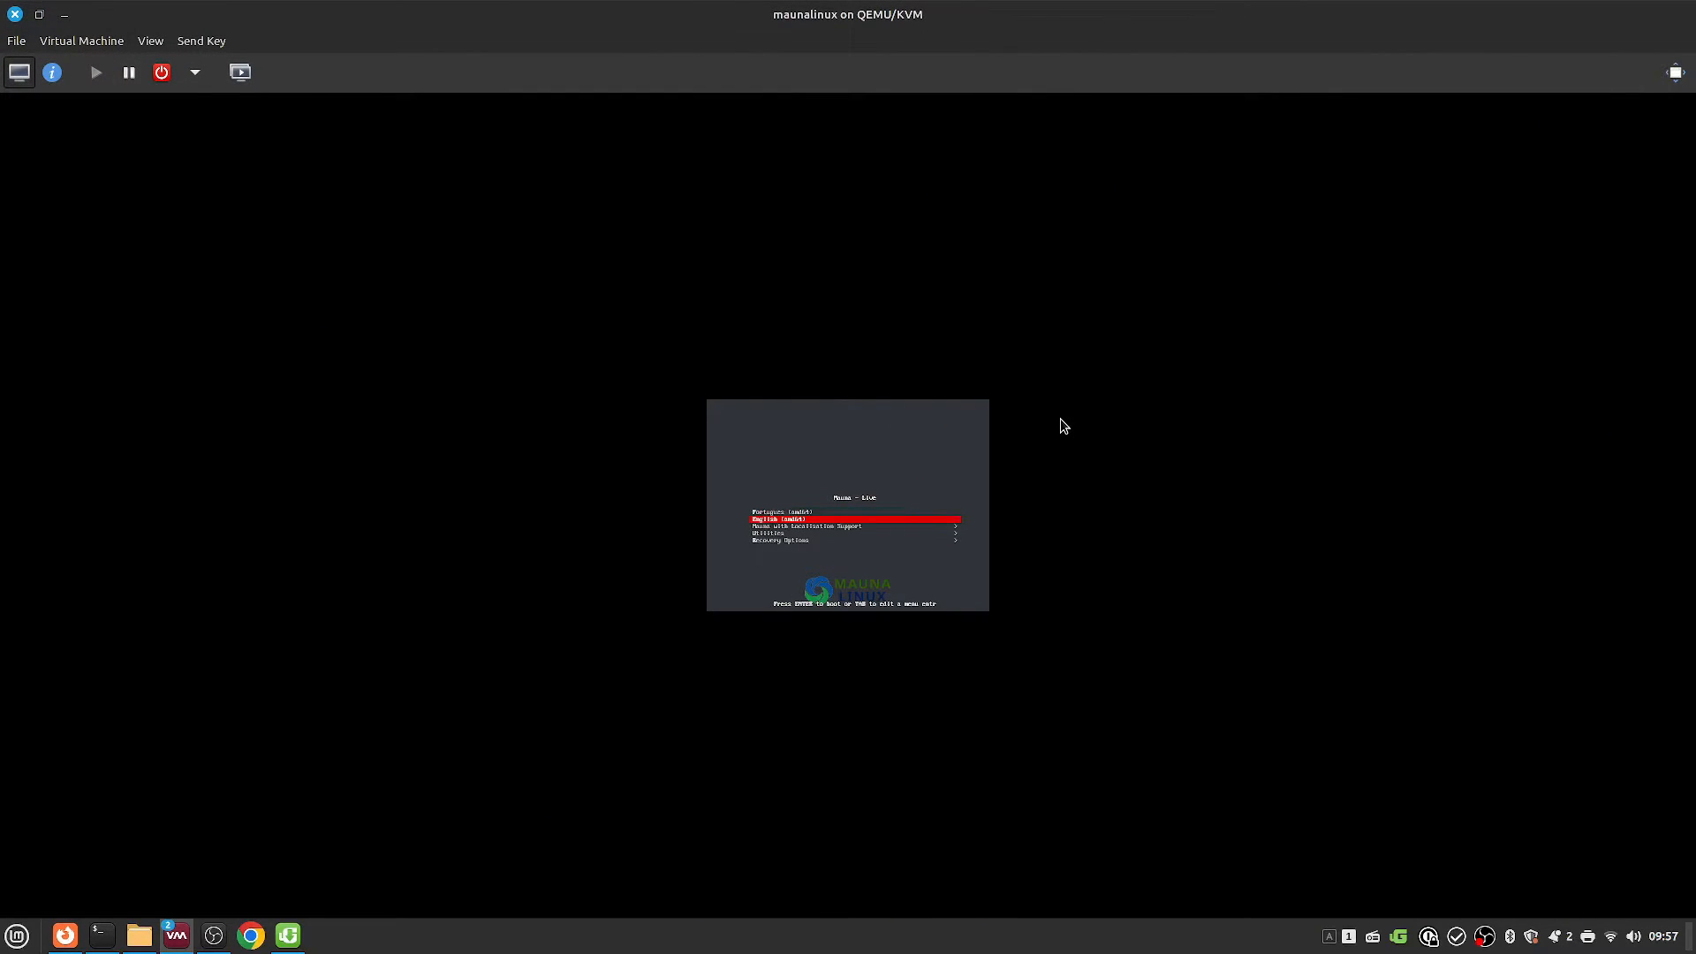
key("Up")
key("Return")
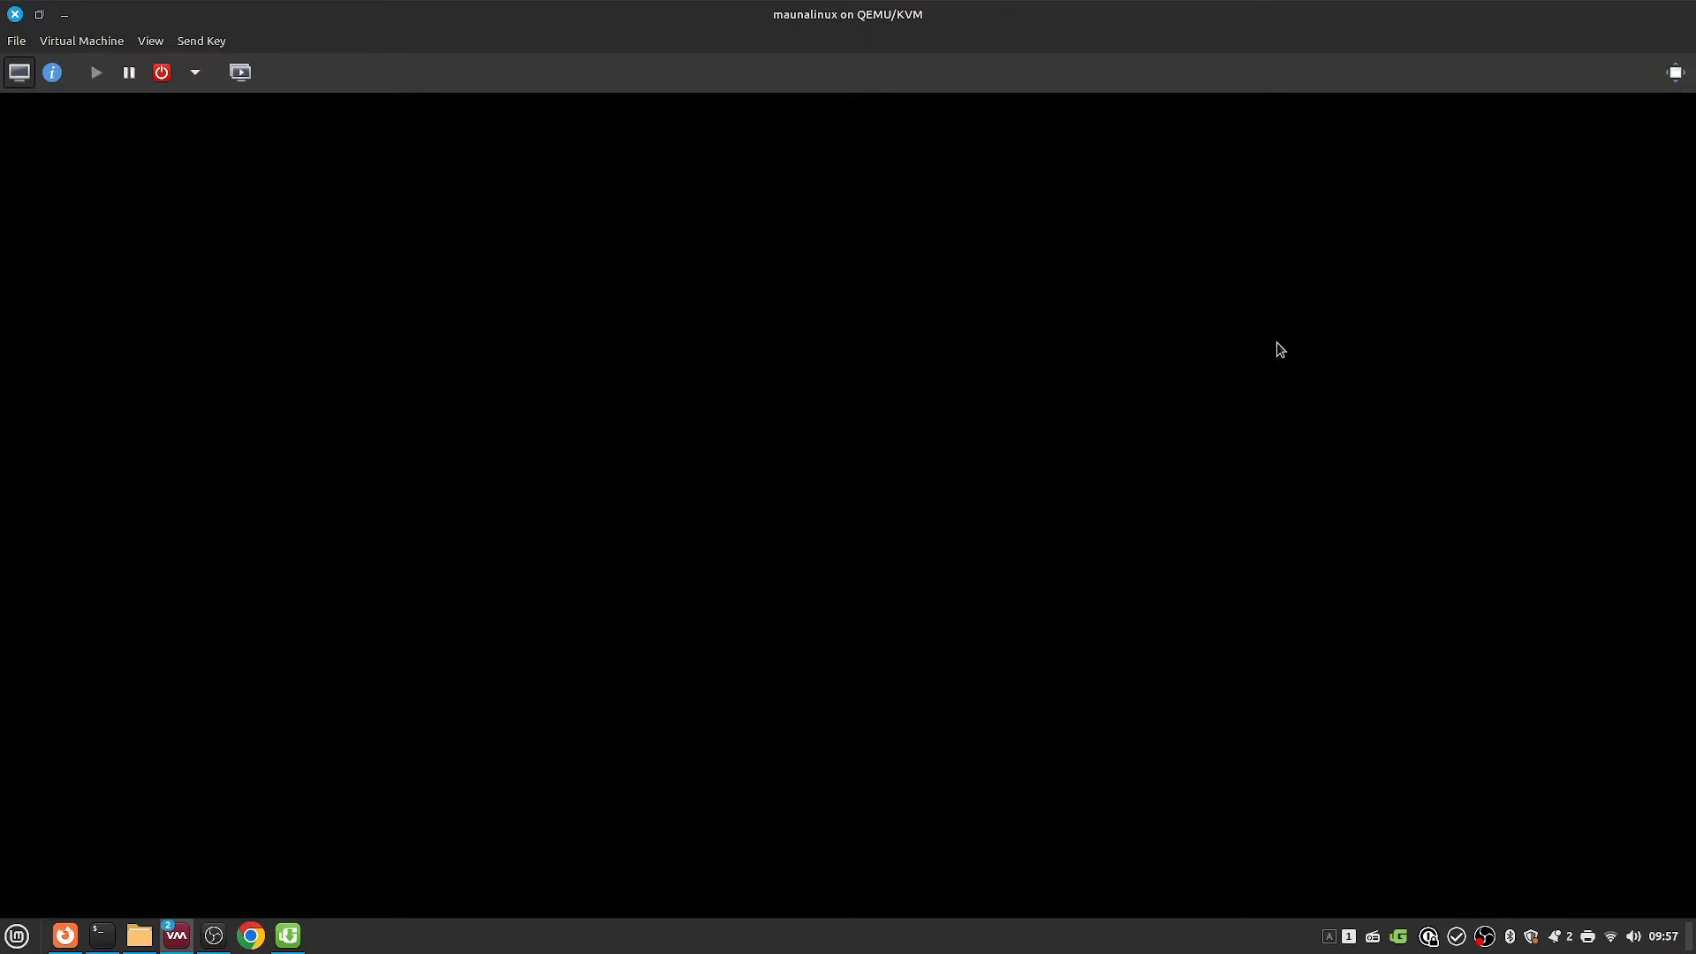
left_click(1676, 71)
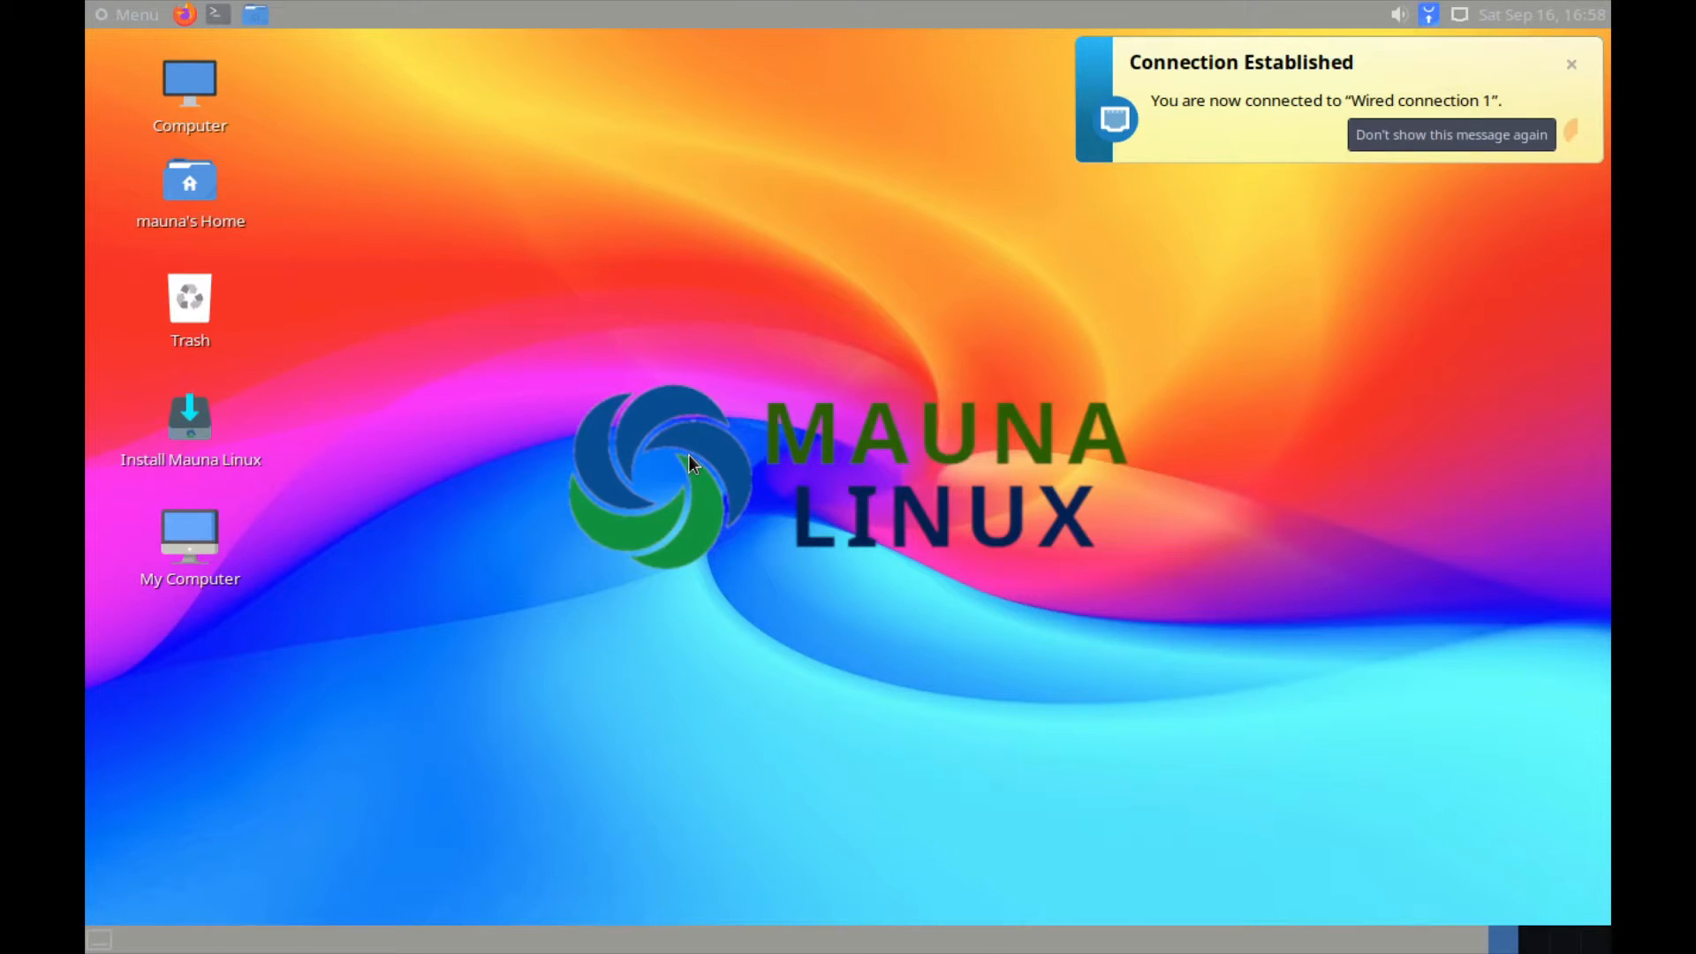
Step: Launch the Mauna Linux installer and accept United States English language and English (US) keyboard
left_click(1571, 63)
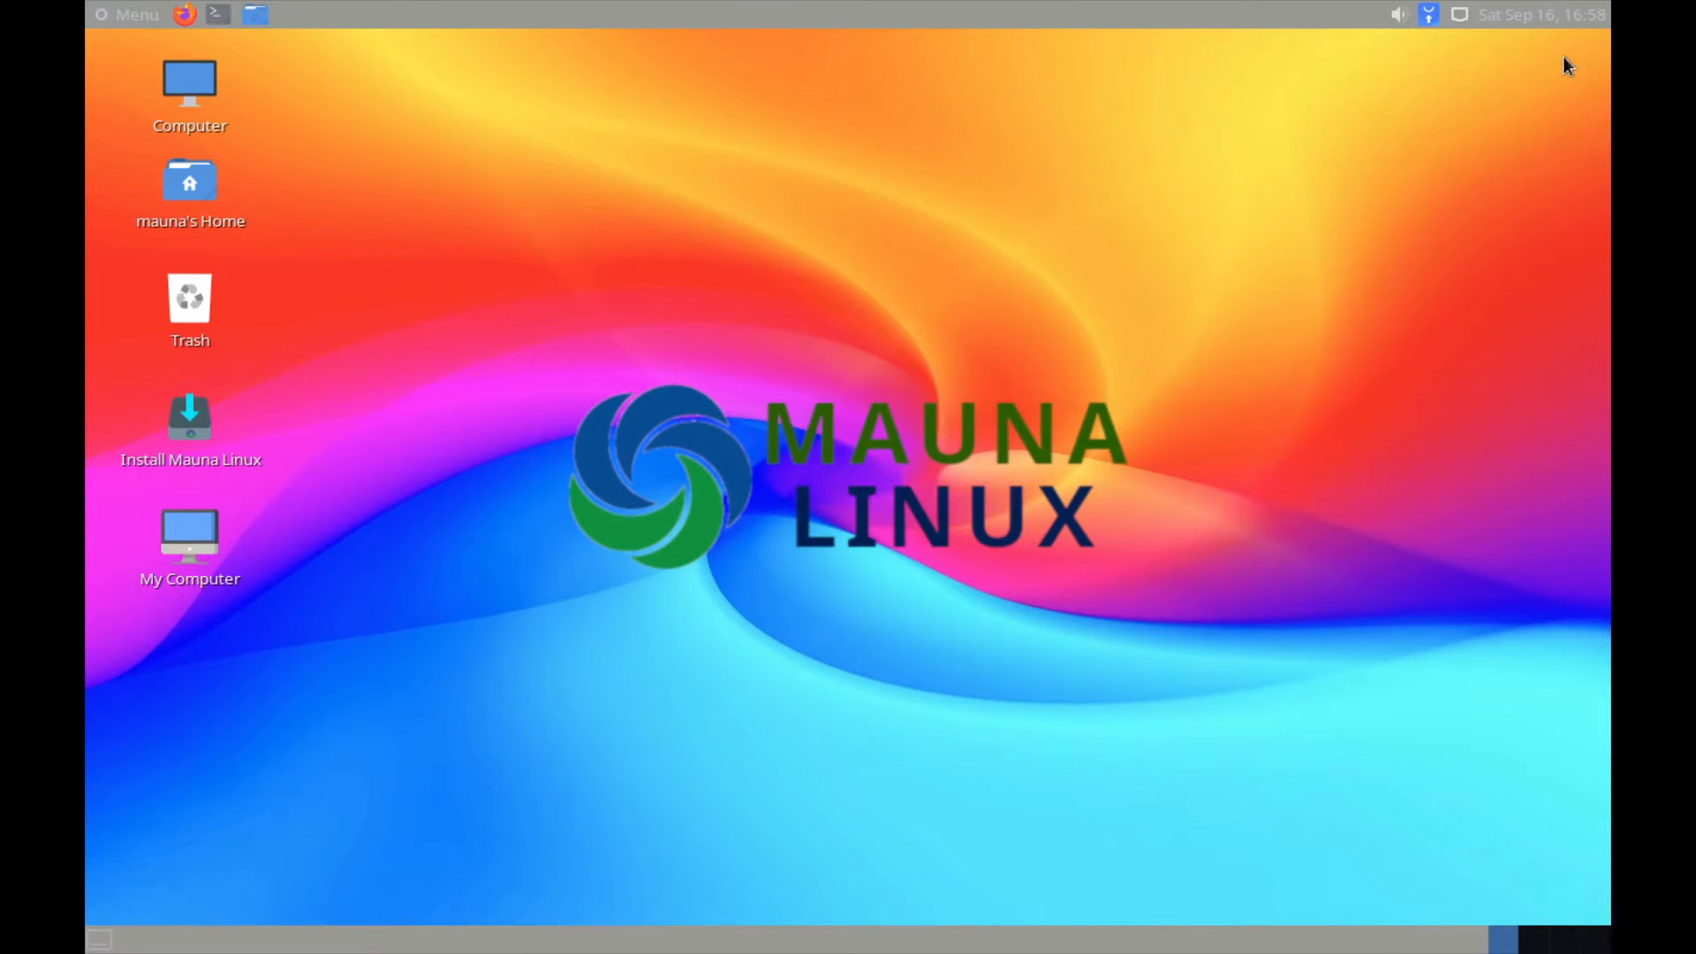
left_click(141, 23)
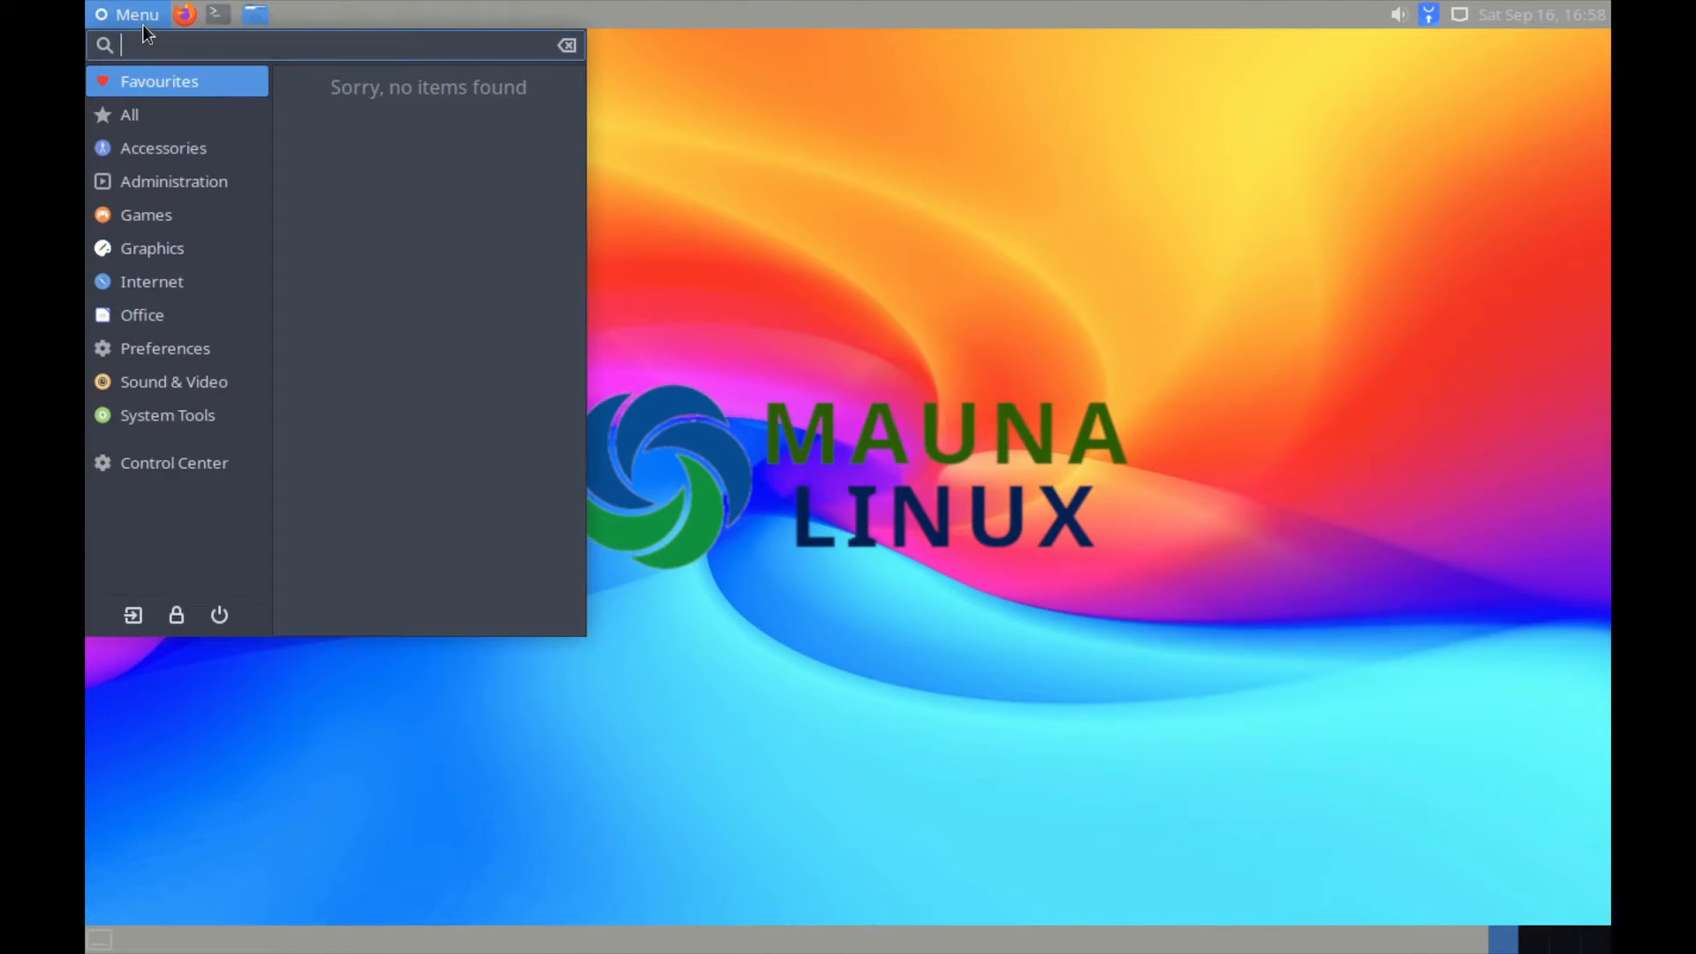
left_click(165, 348)
left_click(695, 309)
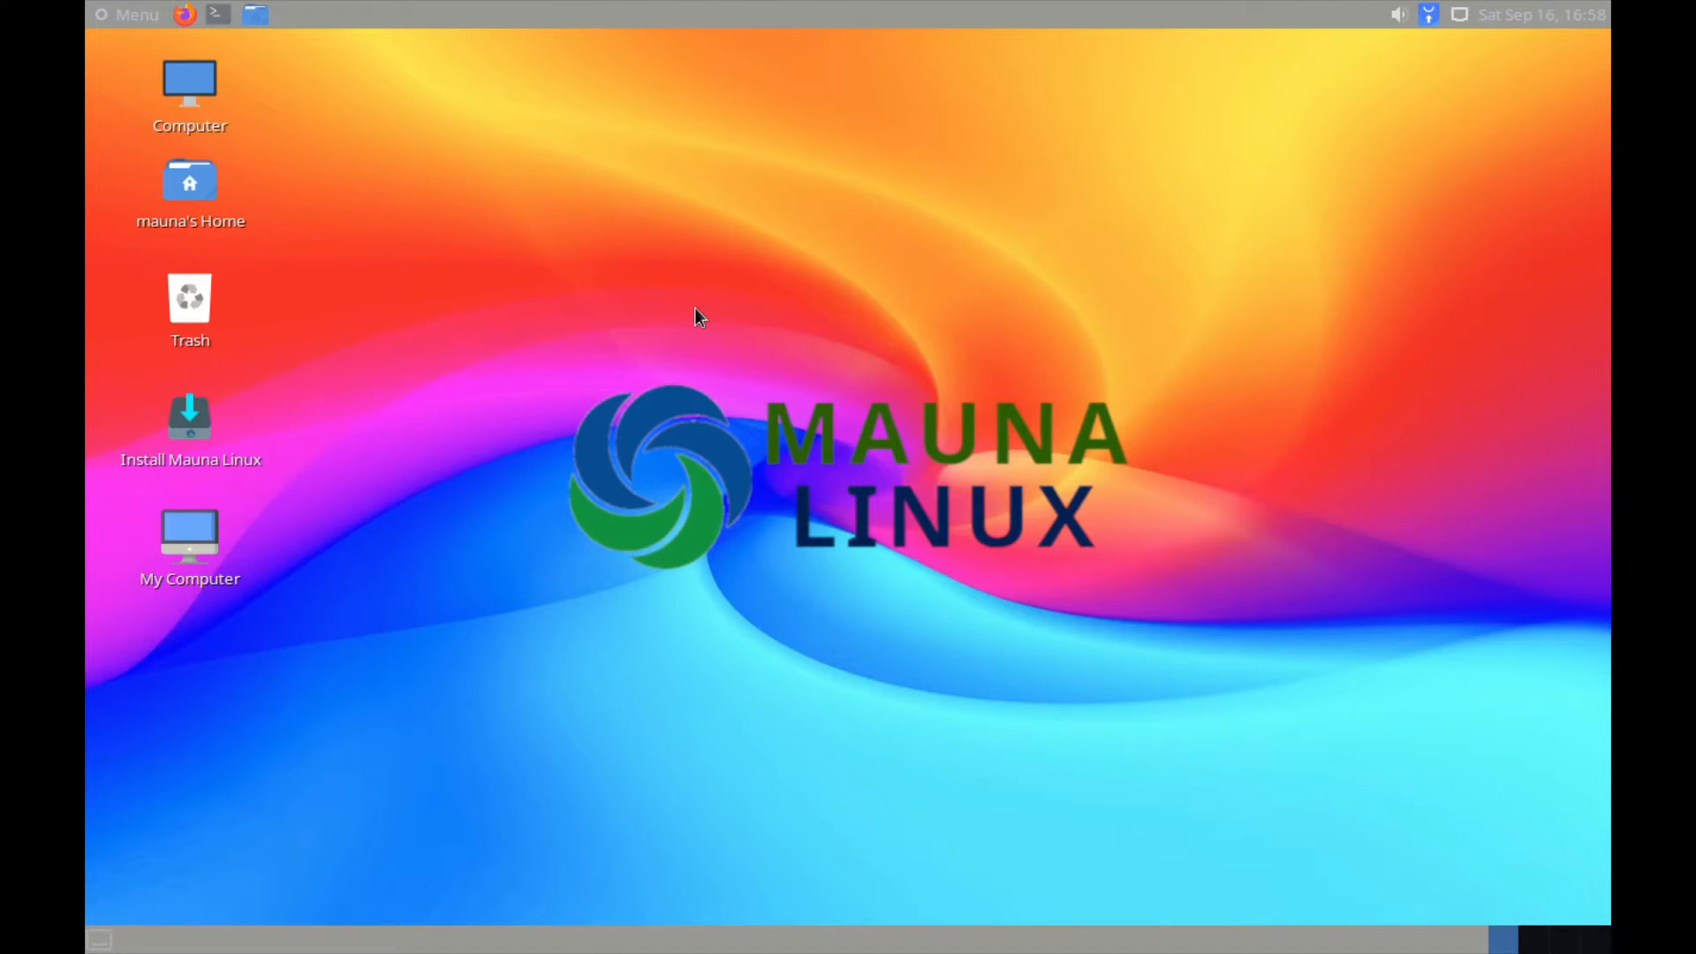
left_click(198, 426)
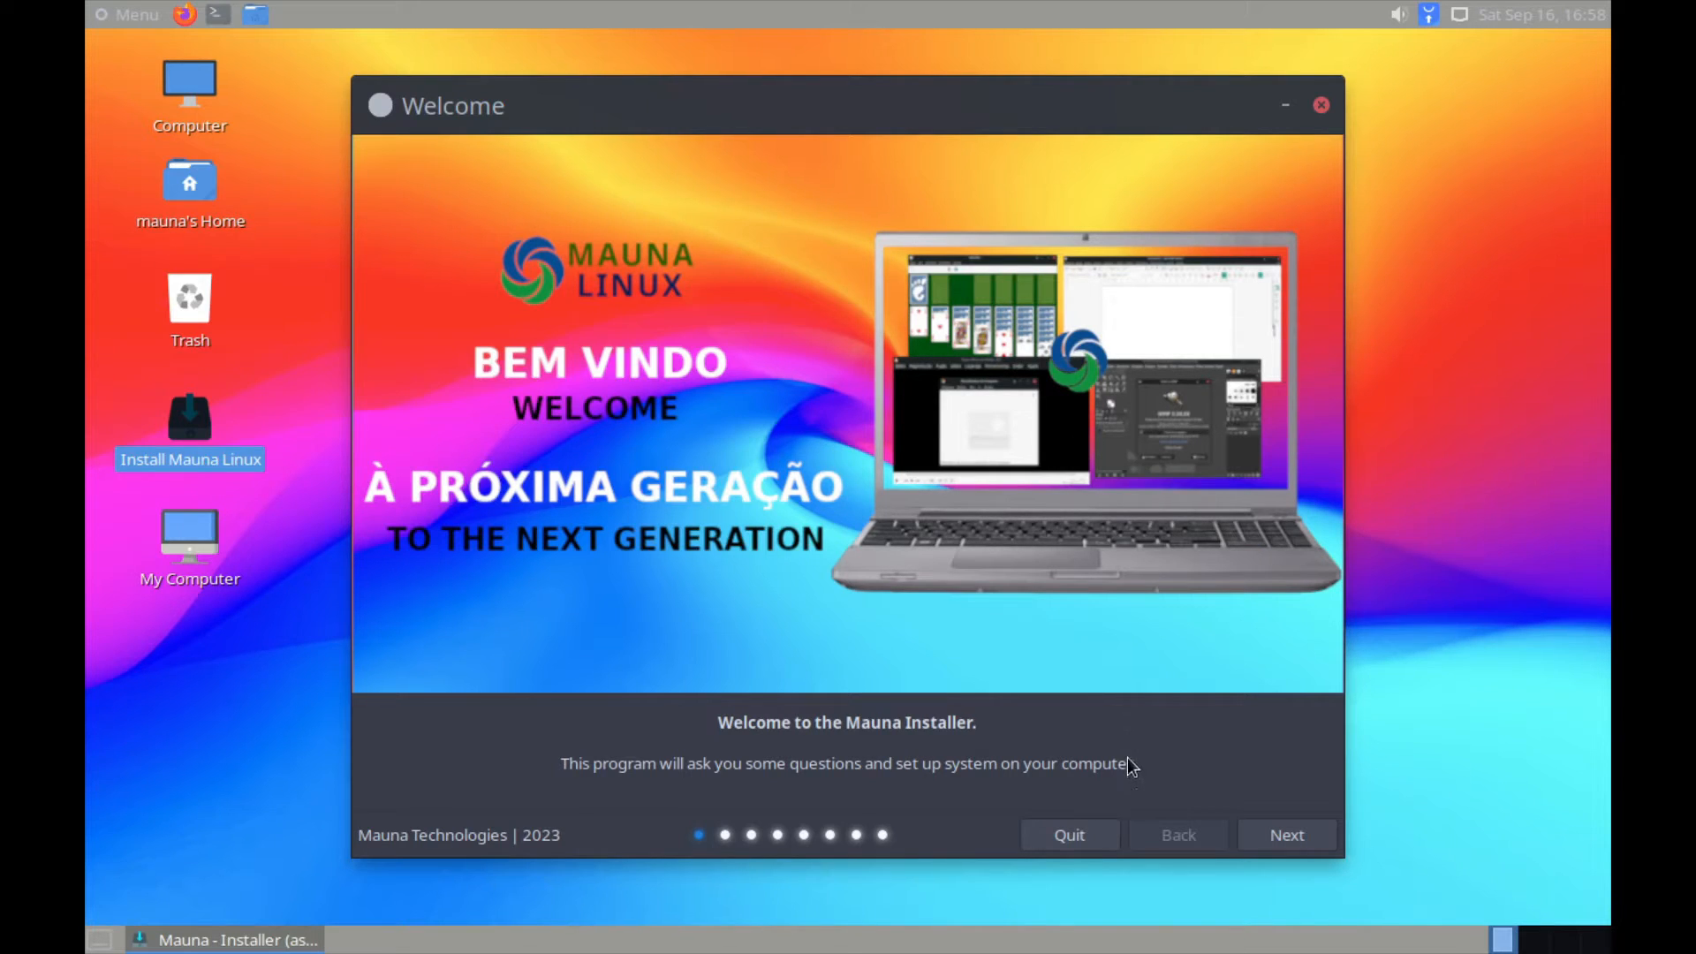
left_click(1284, 835)
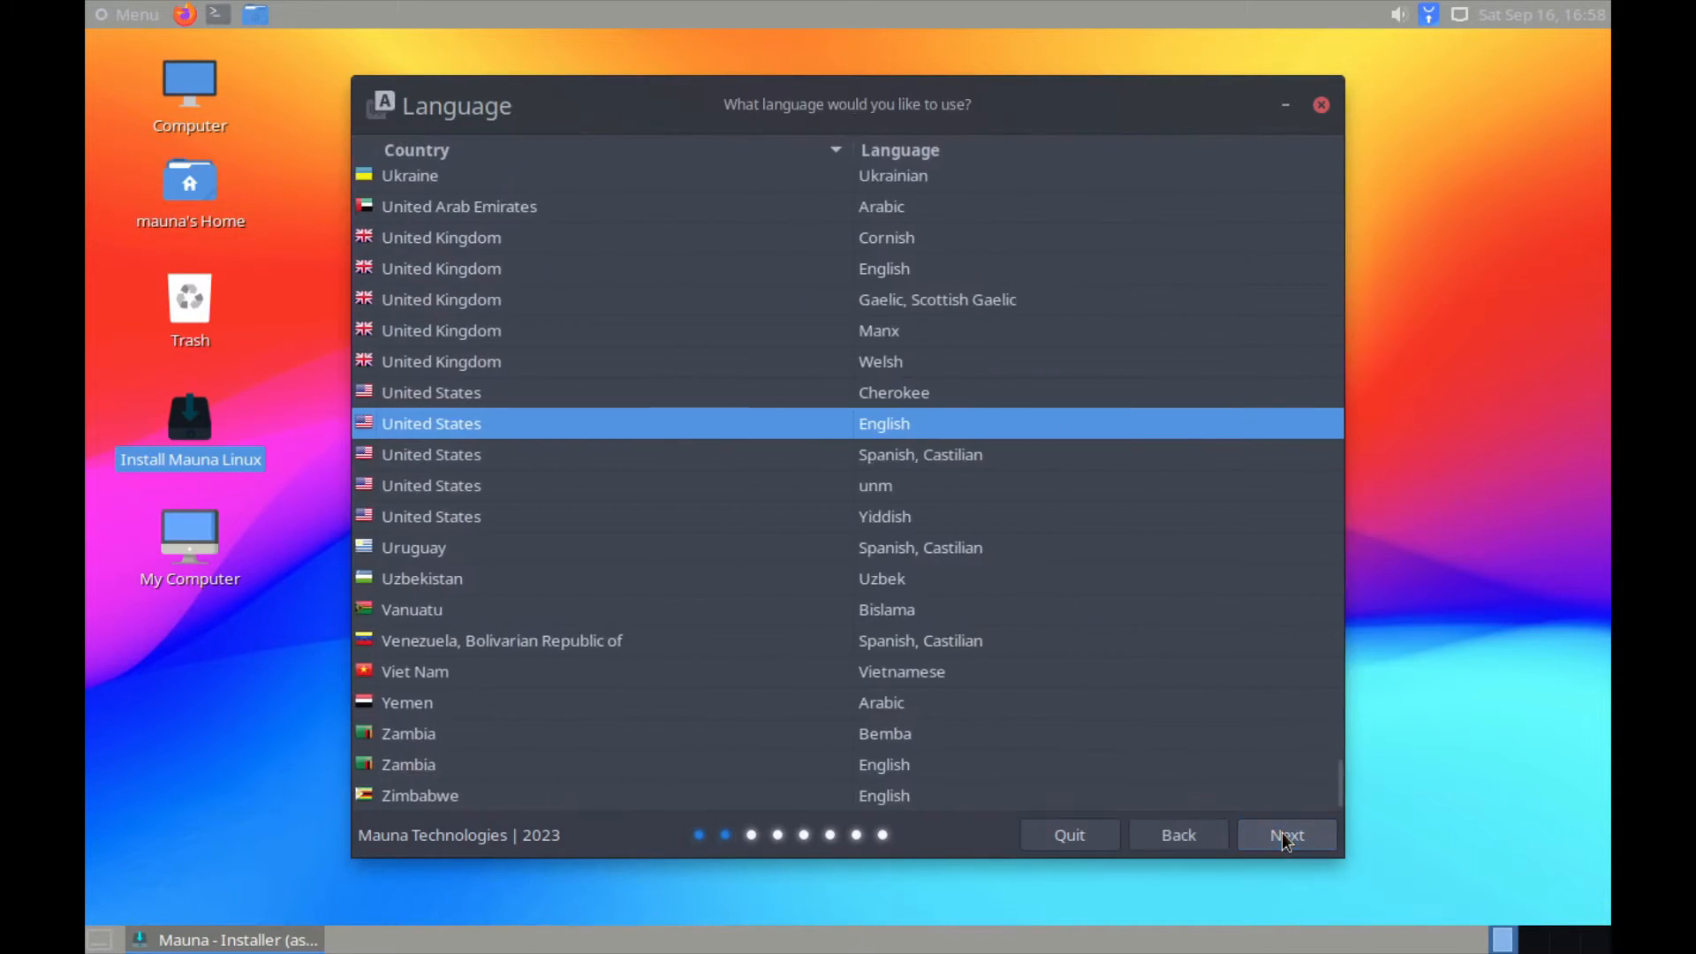
left_click(1286, 835)
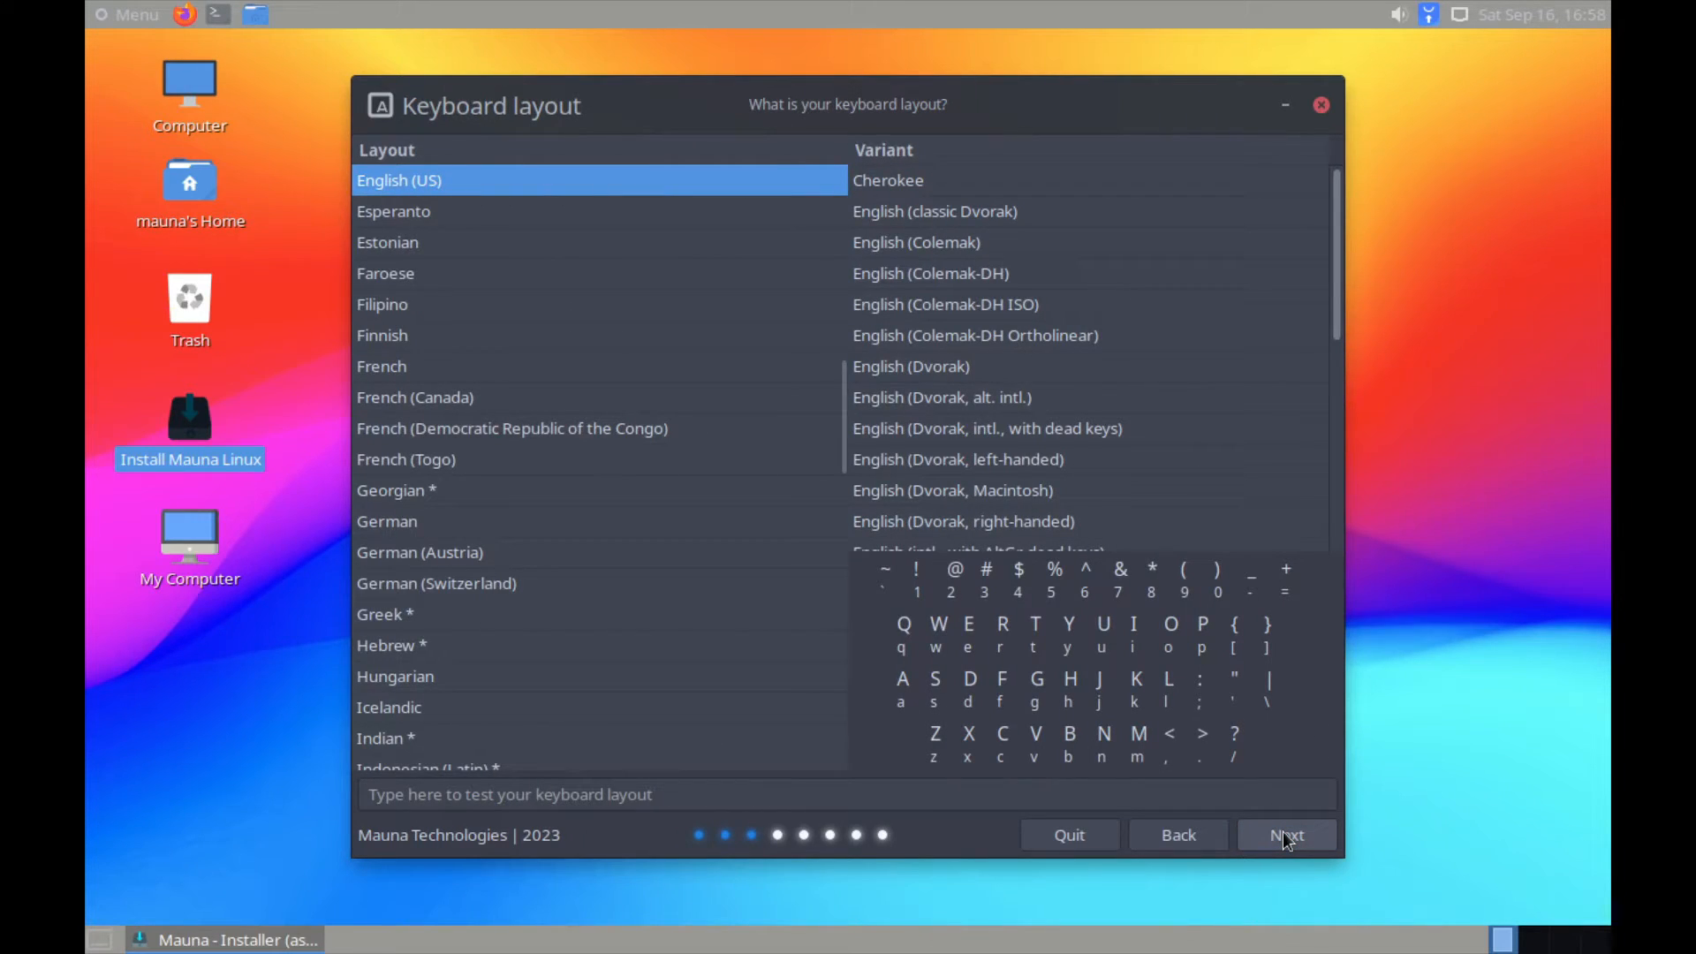
left_click(1286, 835)
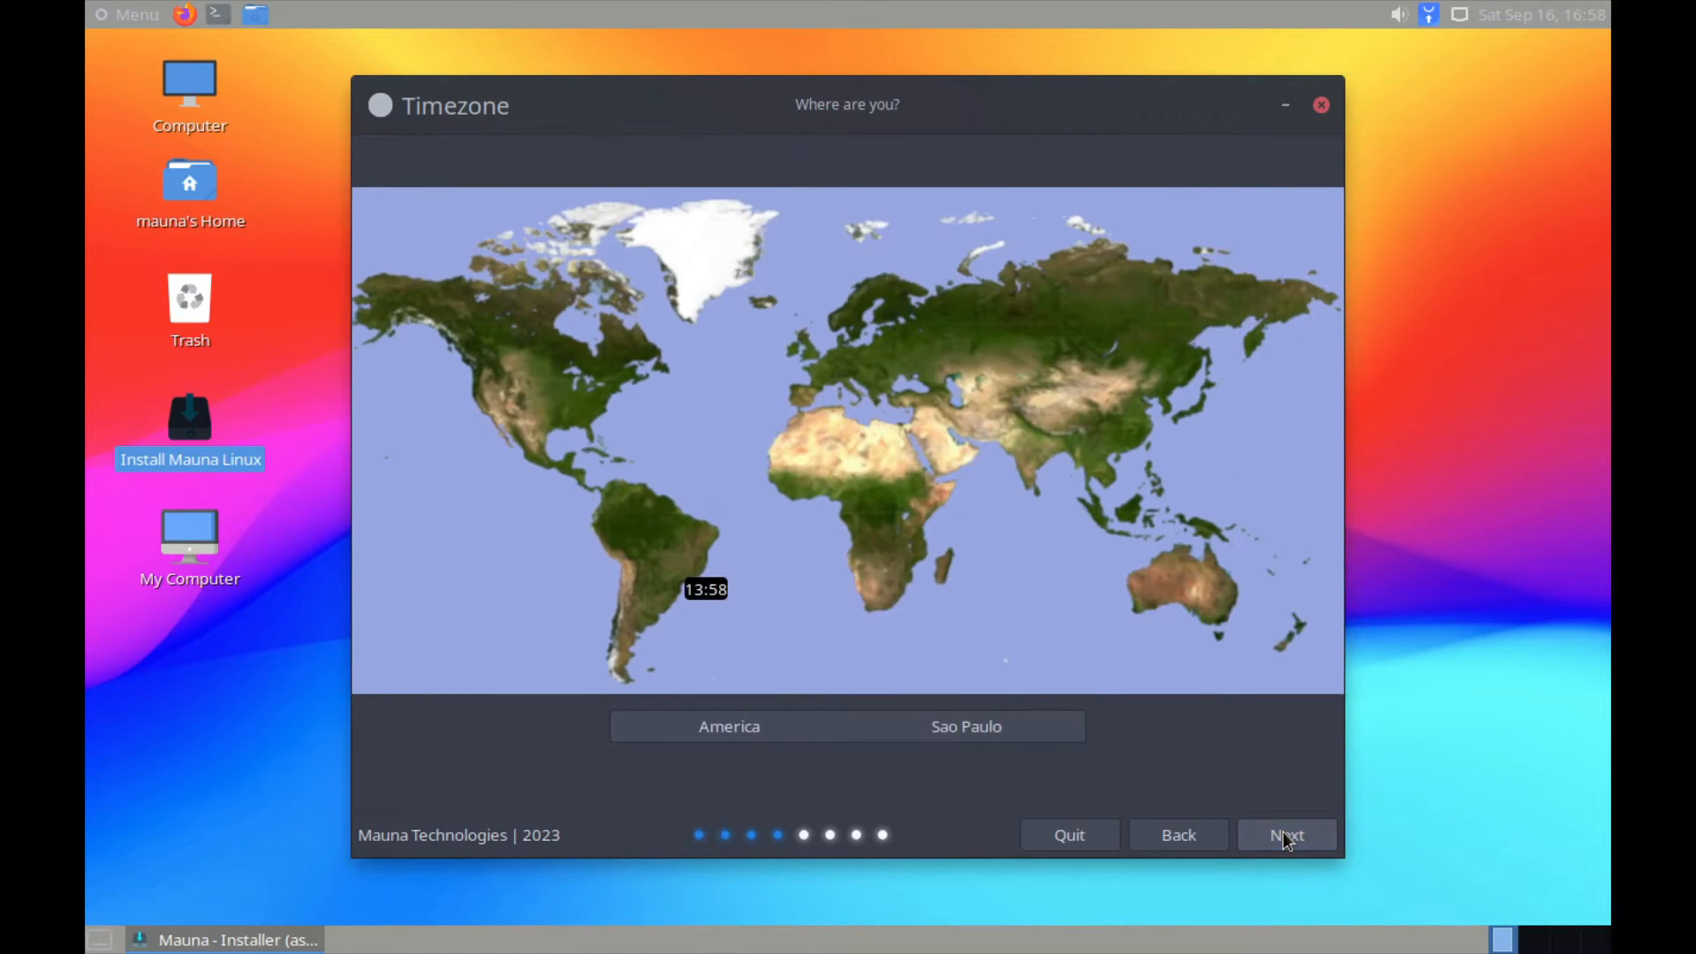
Step: Set the timezone to America / Los Angeles and continue to the installation type page
left_click(771, 734)
left_click(836, 419)
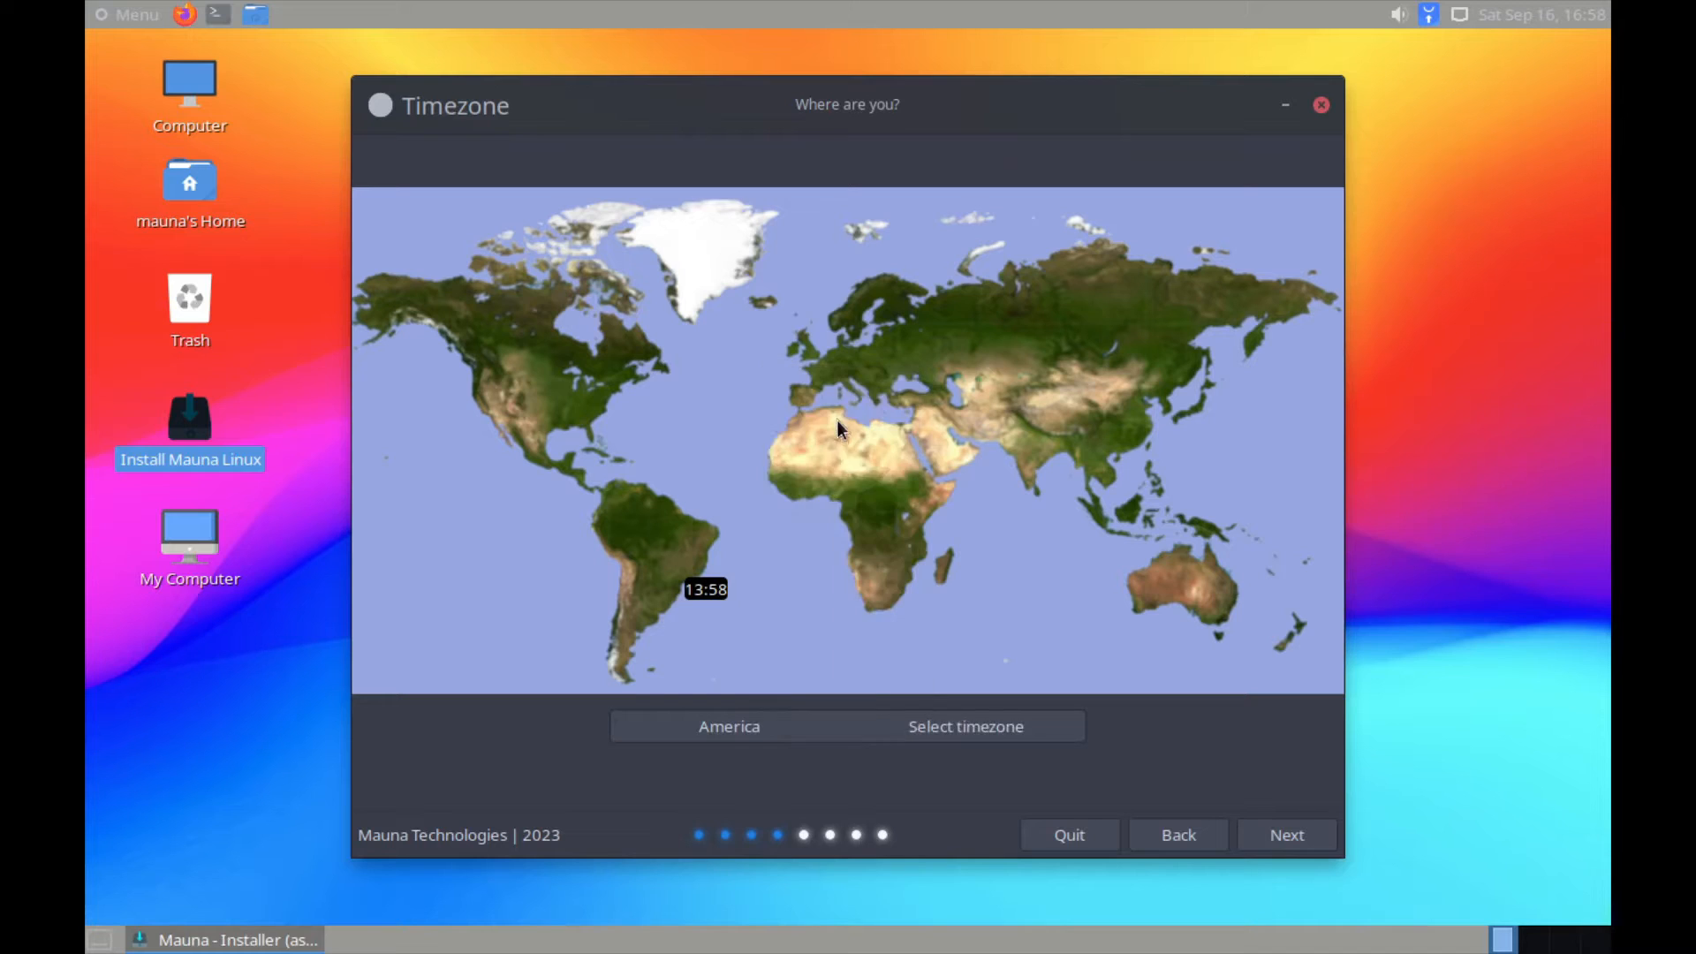
left_click(937, 726)
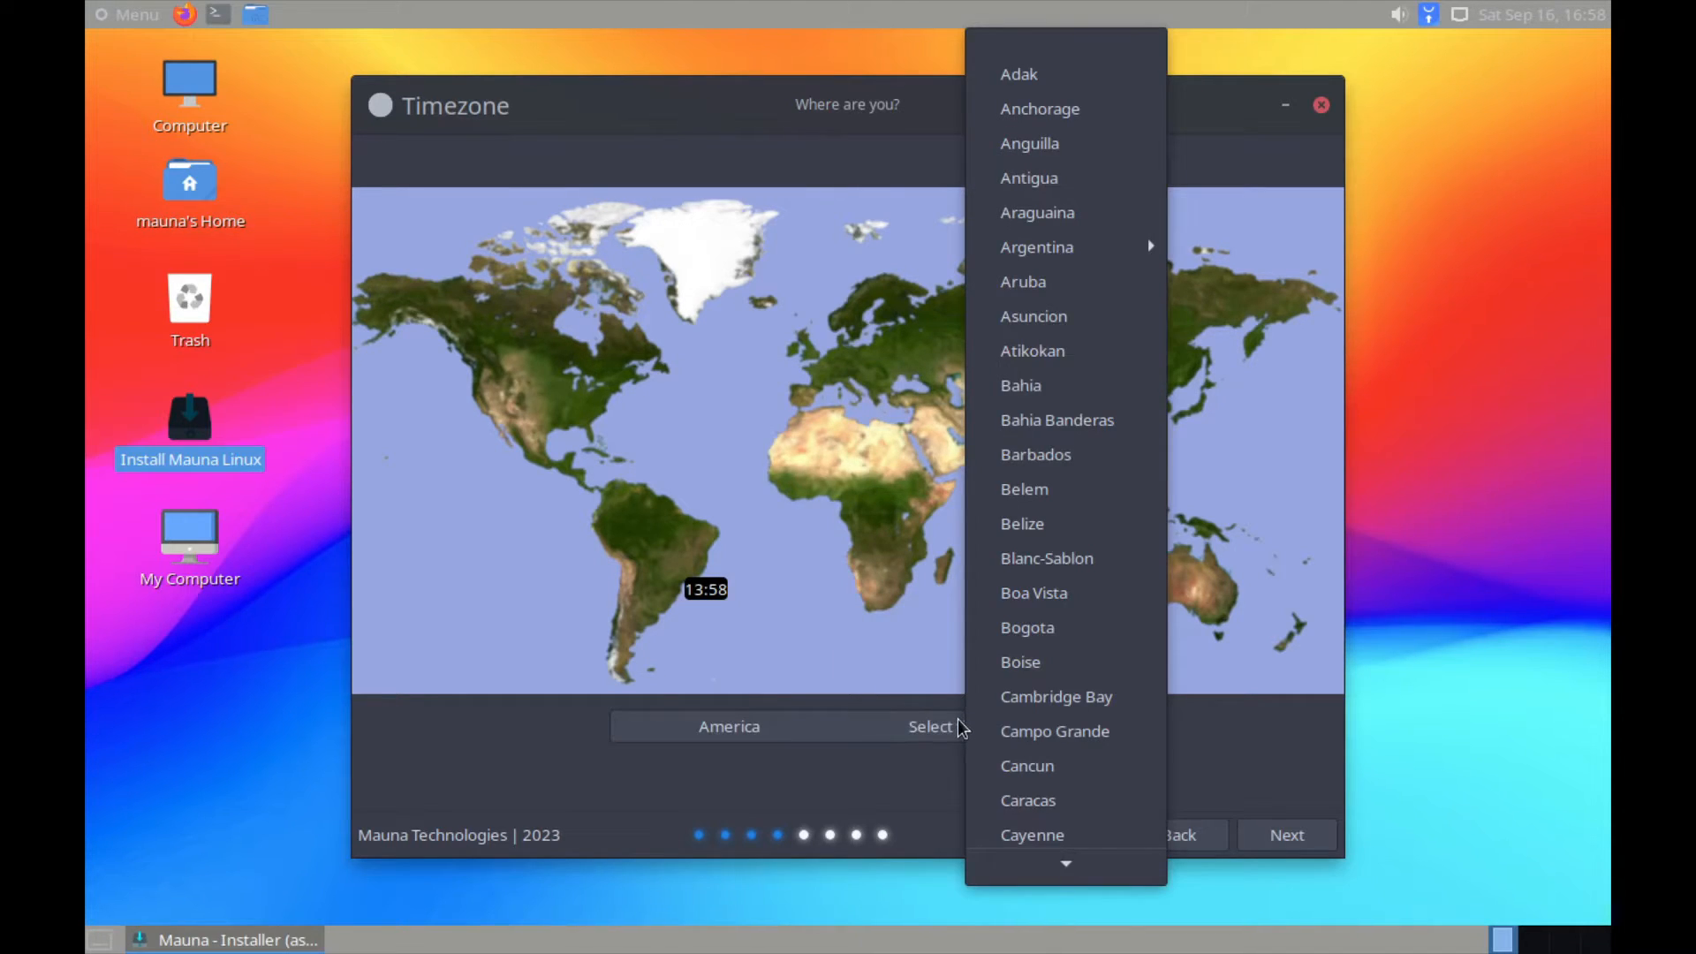
scroll(1024, 733, "down", 5)
scroll(1022, 739, "down", 6)
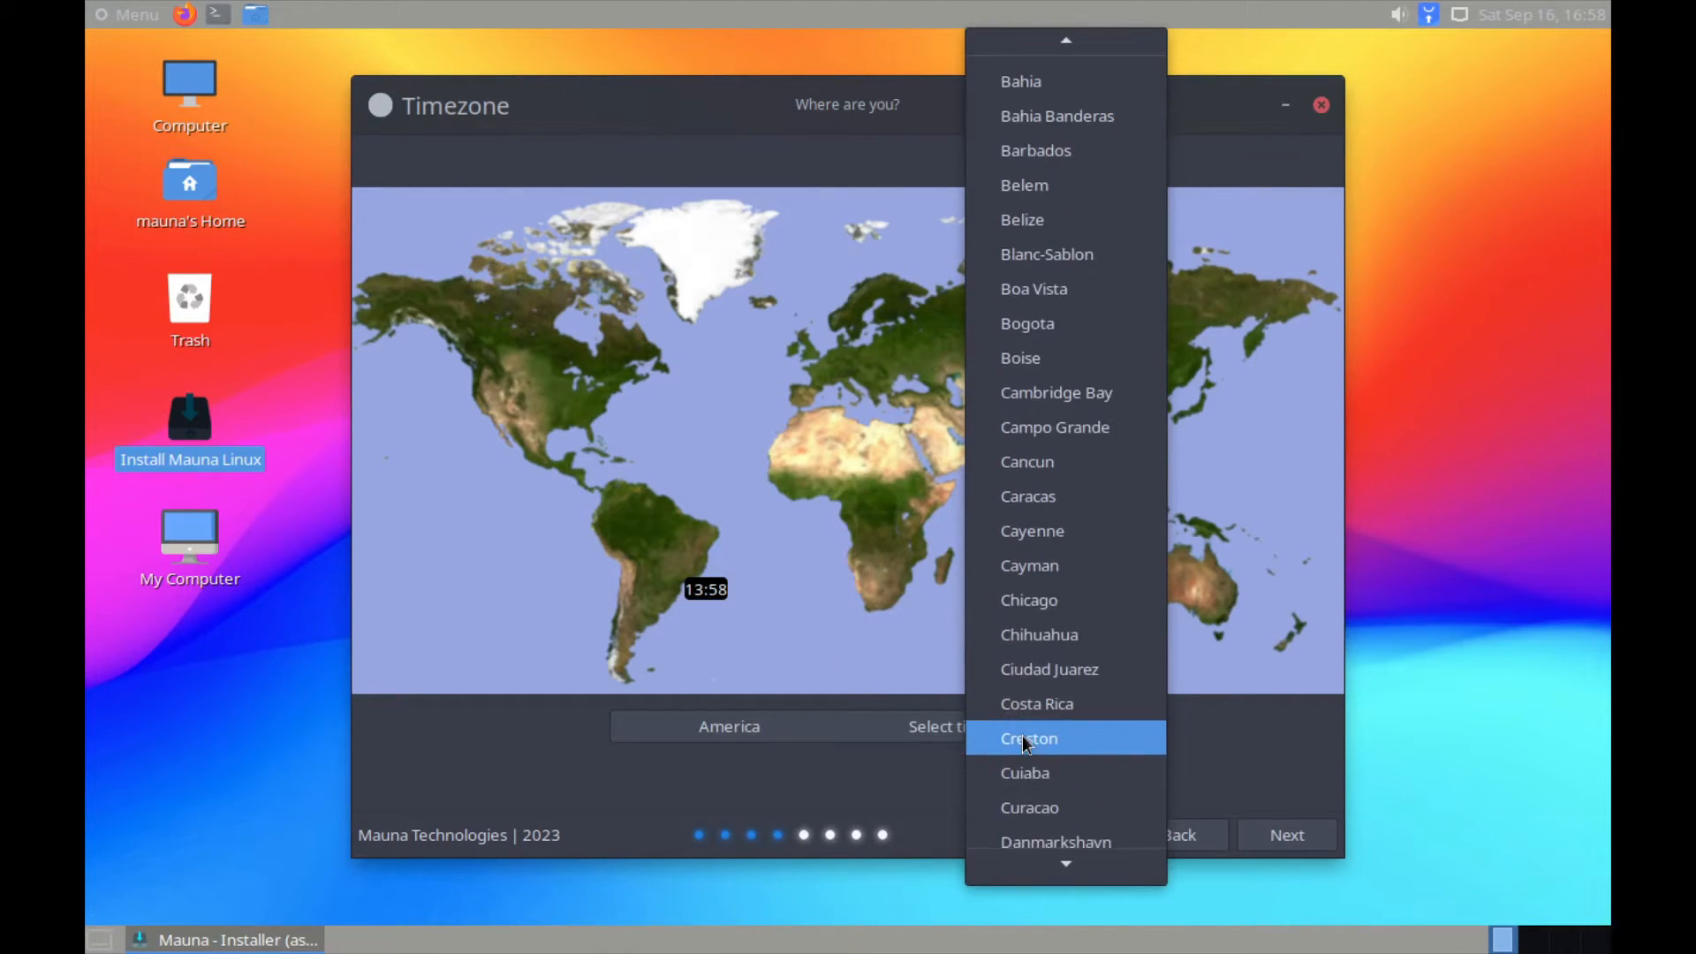
scroll(1019, 739, "down", 7)
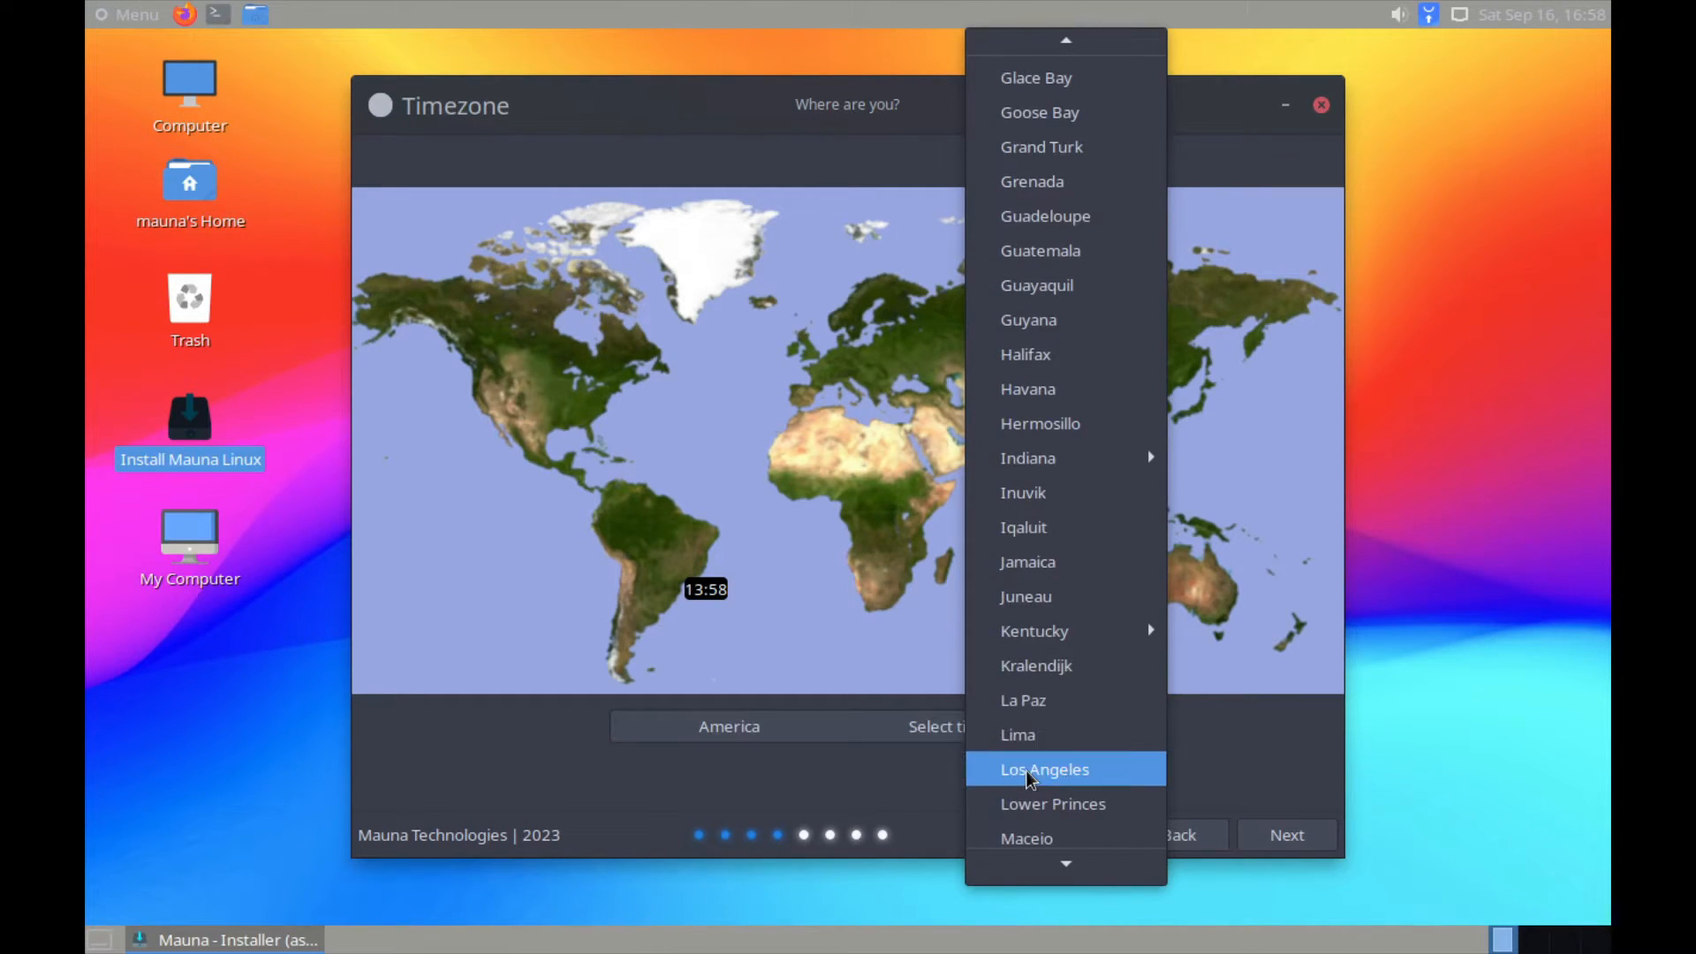
left_click(1026, 770)
left_click(1296, 850)
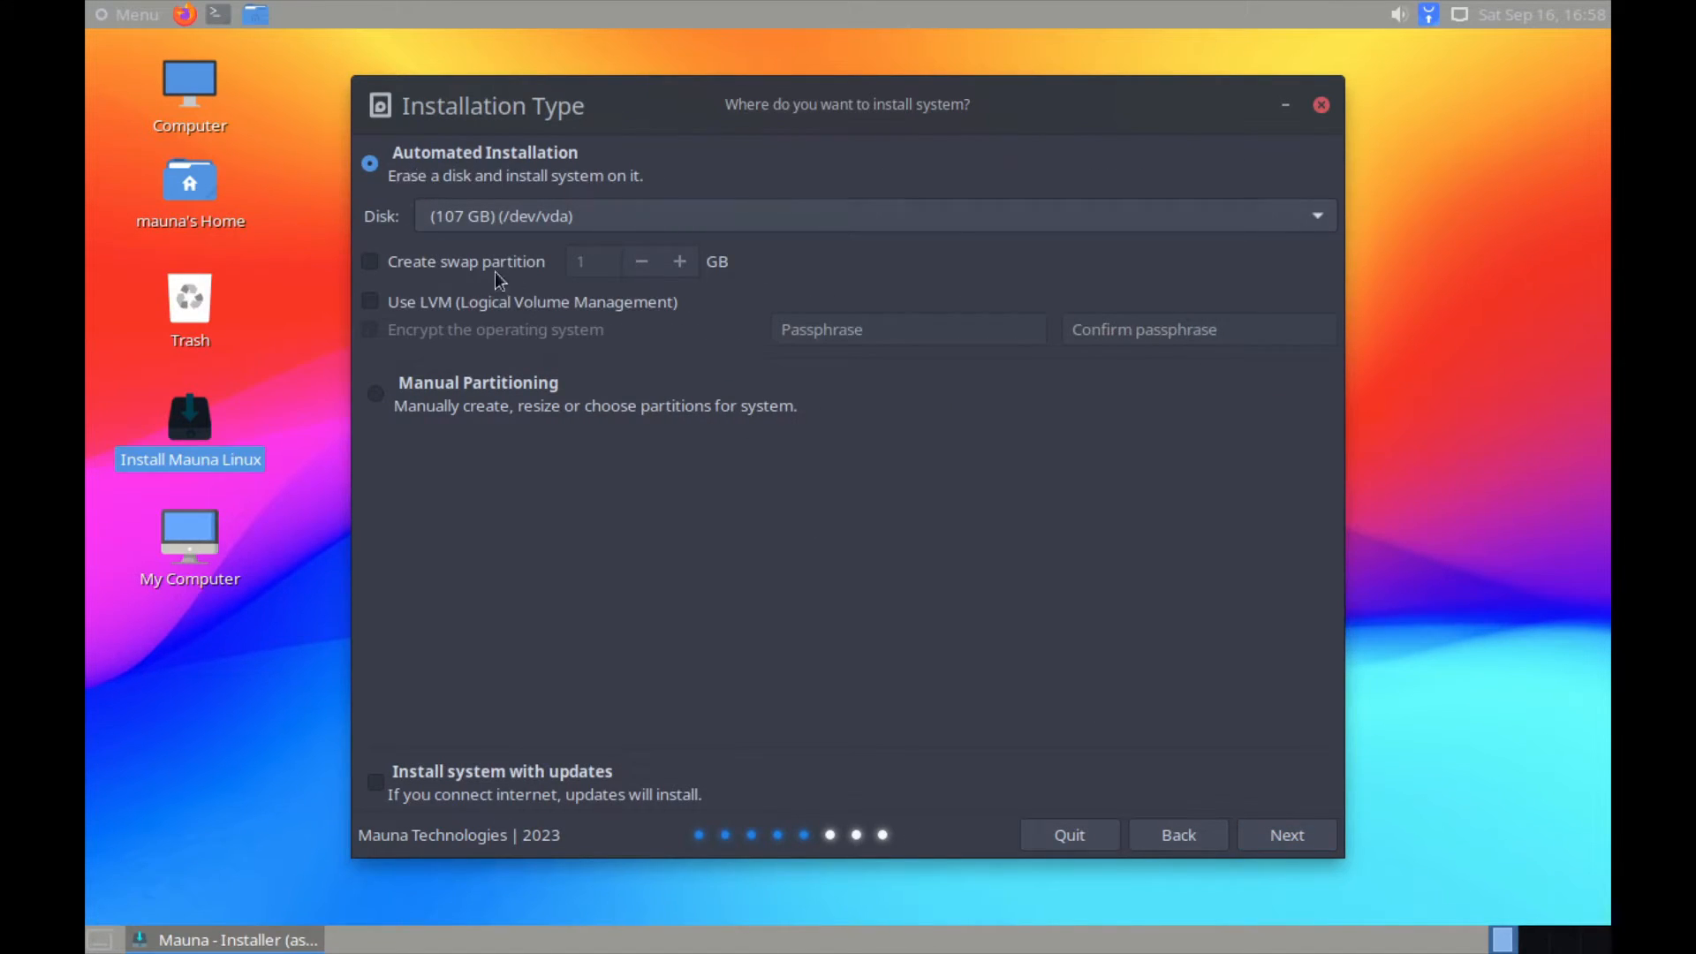
Step: Enable a 4 GB swap partition and updates, then confirm erasing /dev/vda with a new partition table
left_click(480, 262)
left_click(679, 261)
left_click(679, 262)
left_click(680, 261)
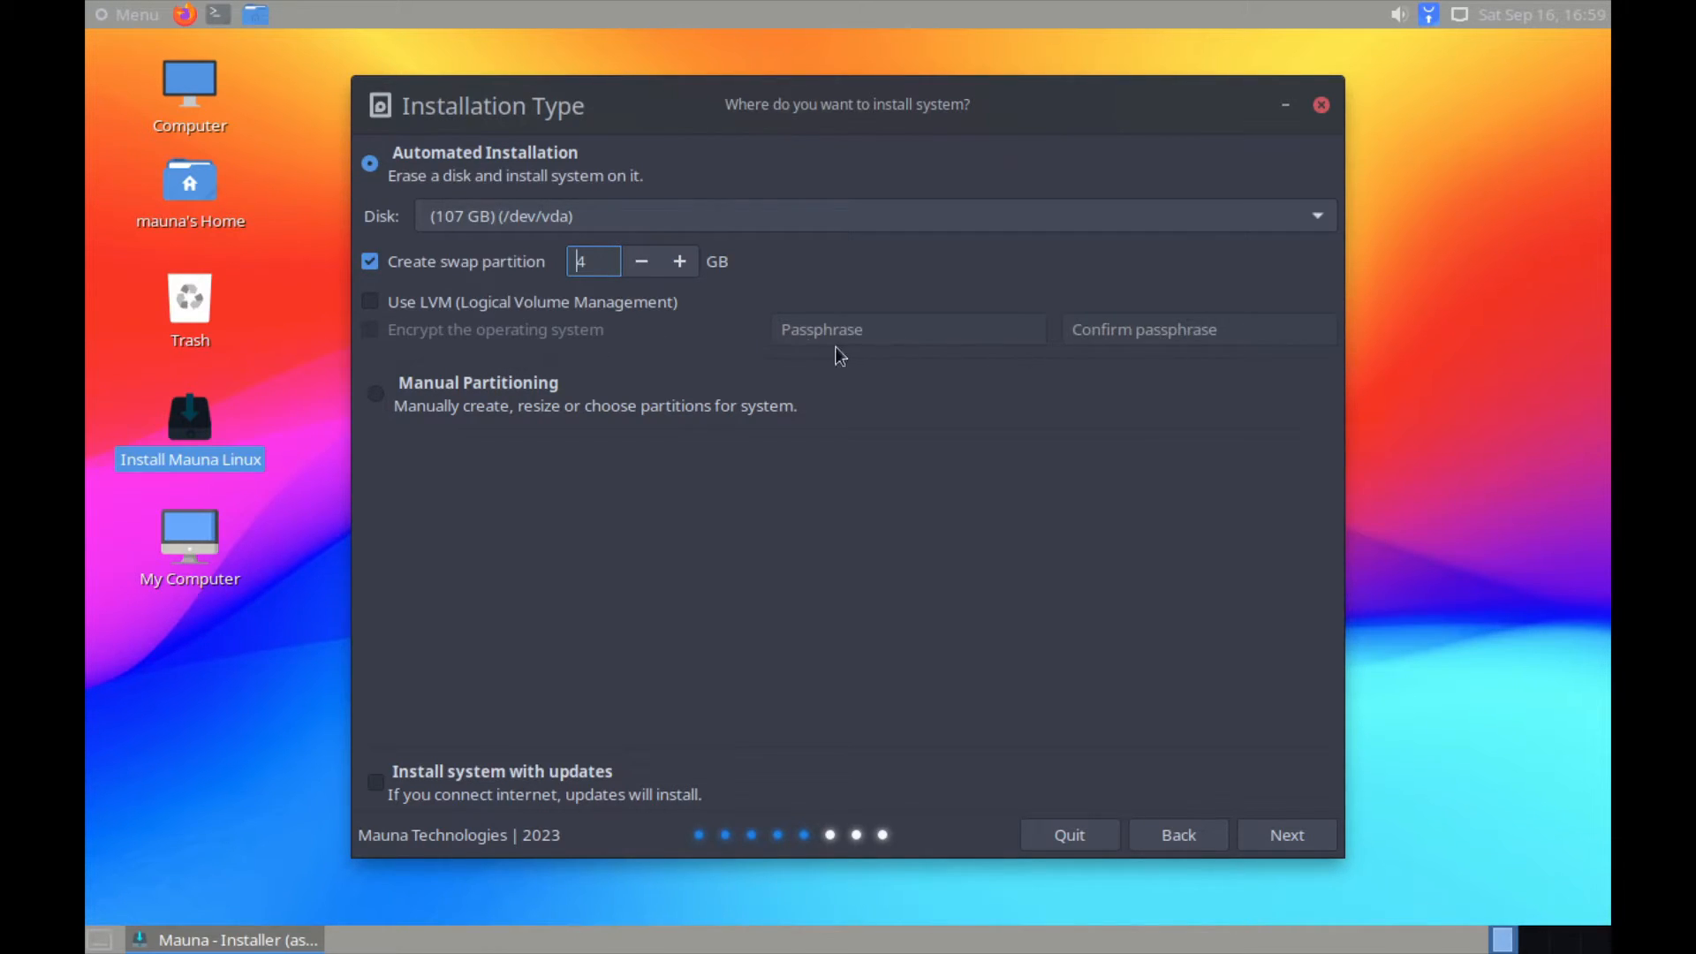
left_click(515, 781)
left_click(1290, 838)
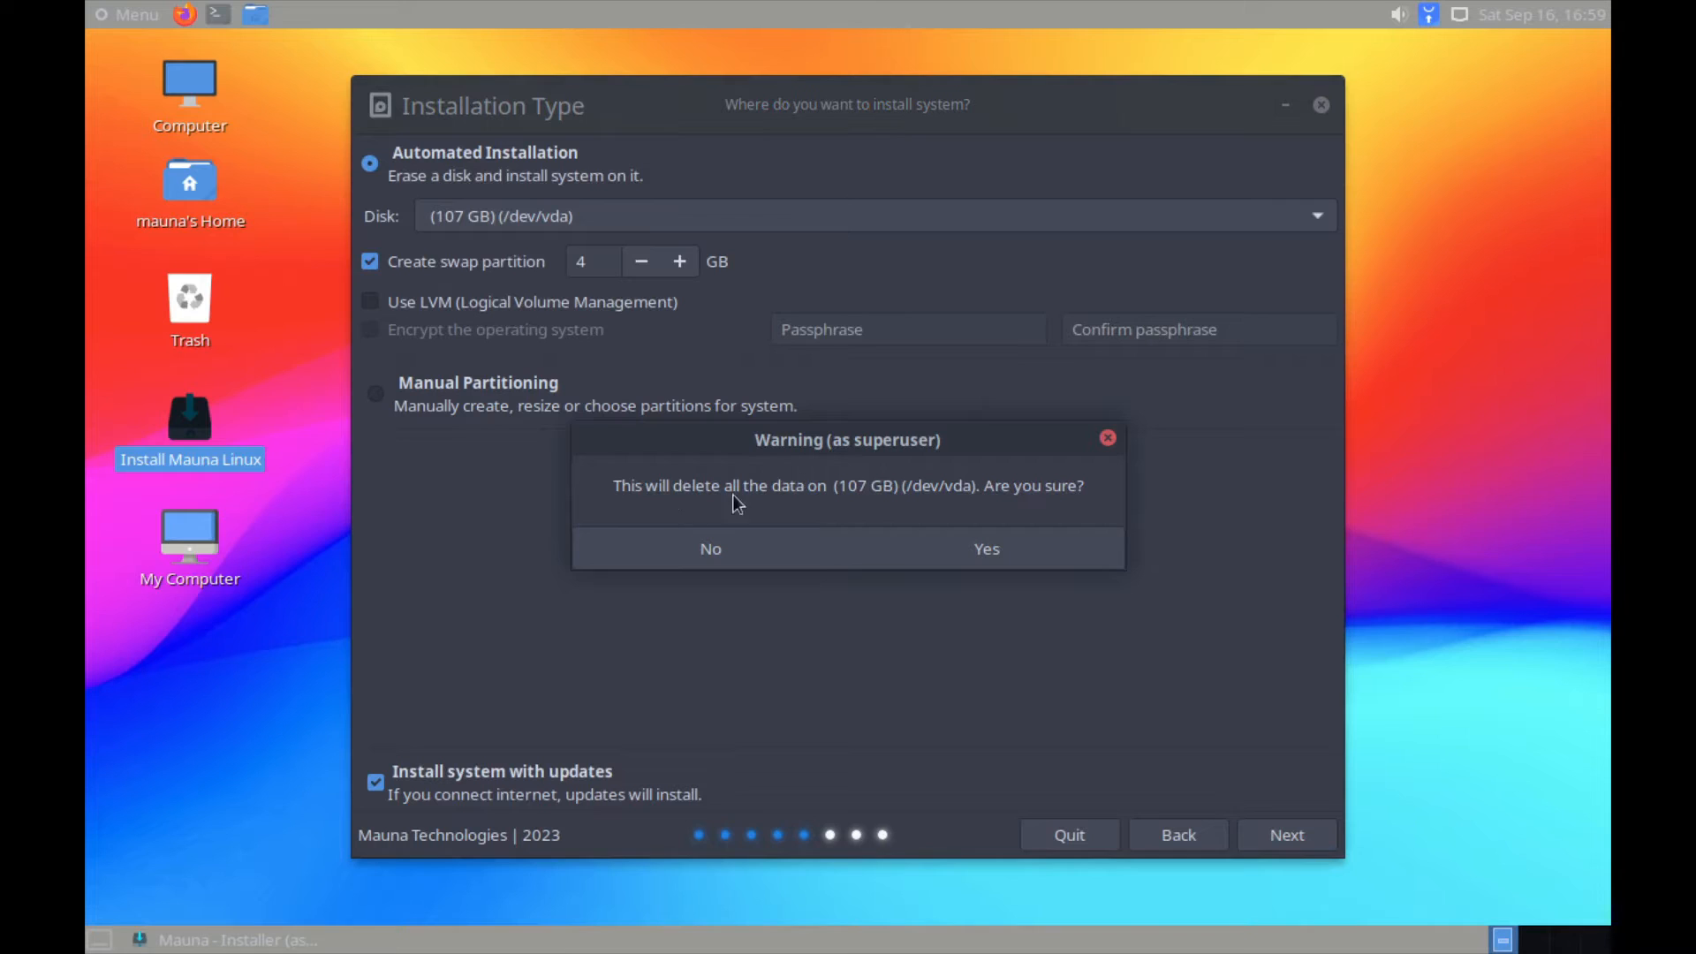
left_click(979, 543)
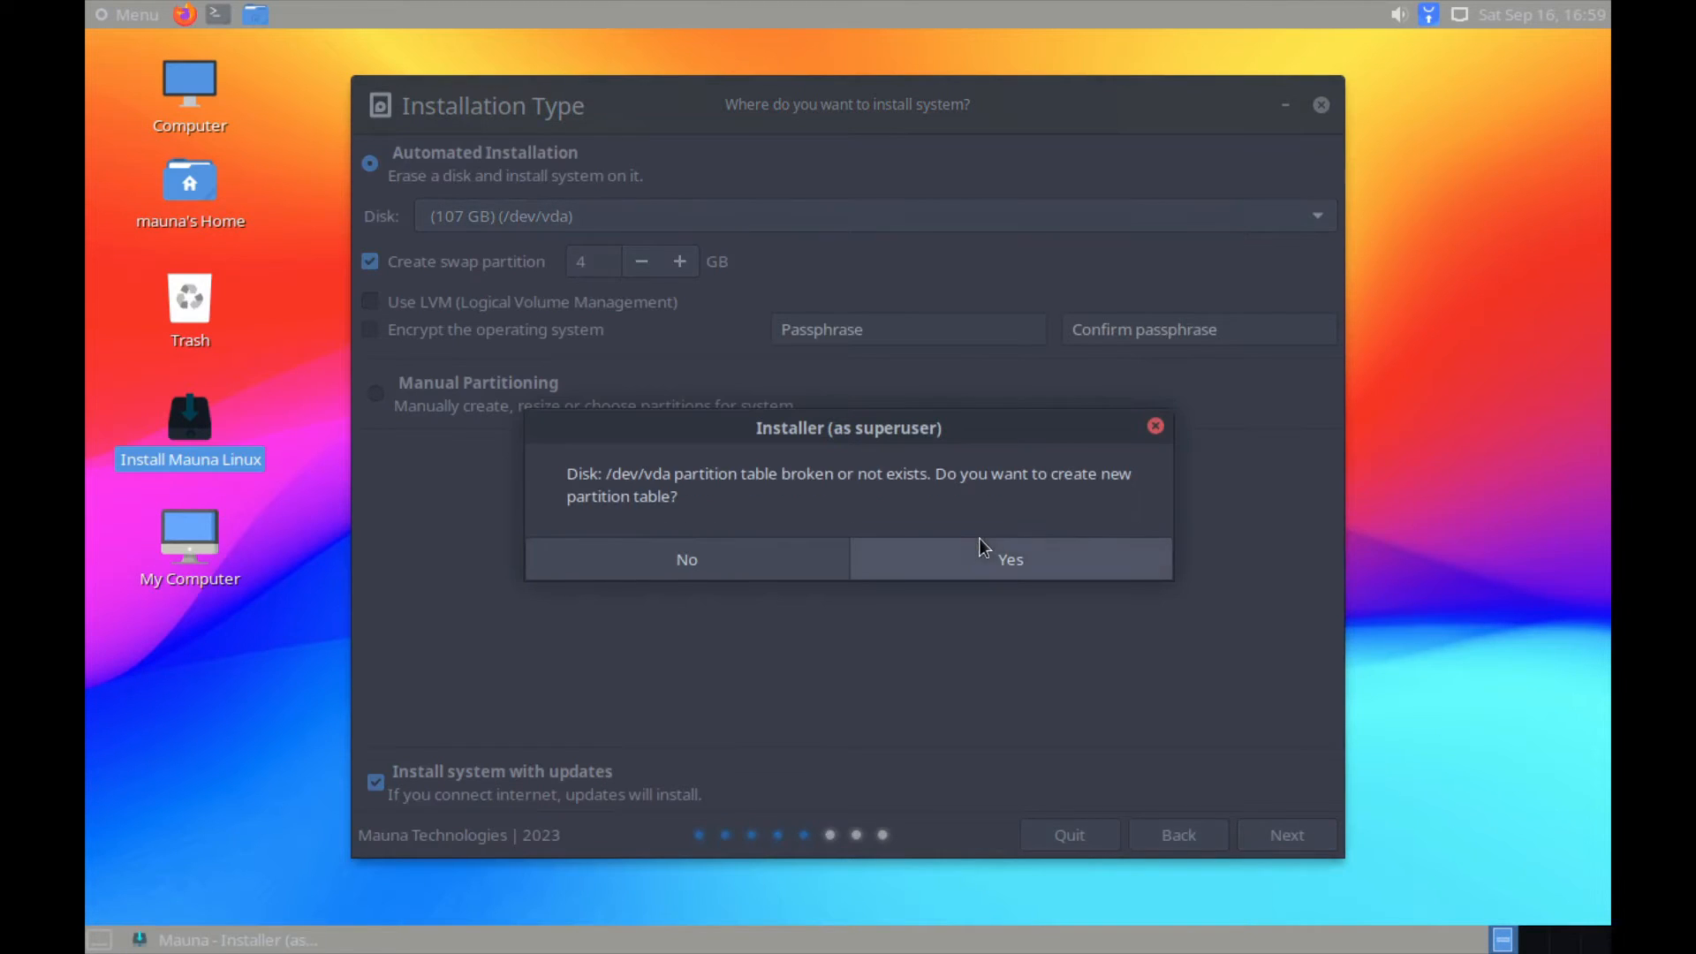
left_click(935, 548)
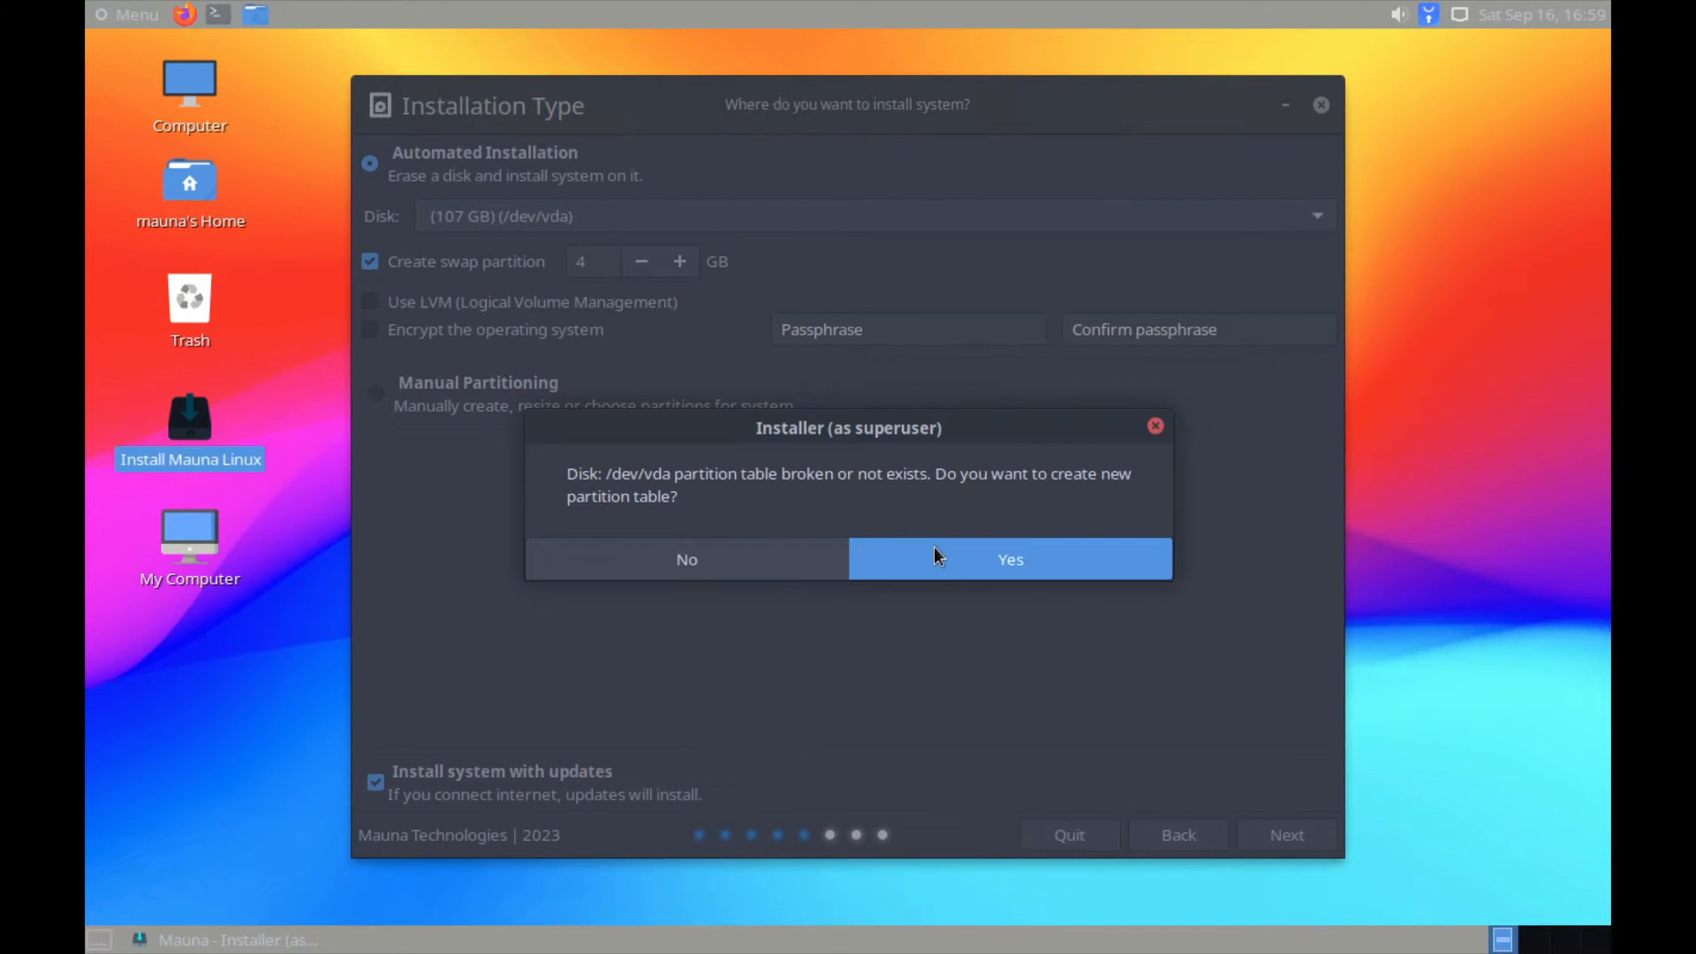
Step: Enter the user's name, username and password, then accept the weak-password warning
left_click(898, 338)
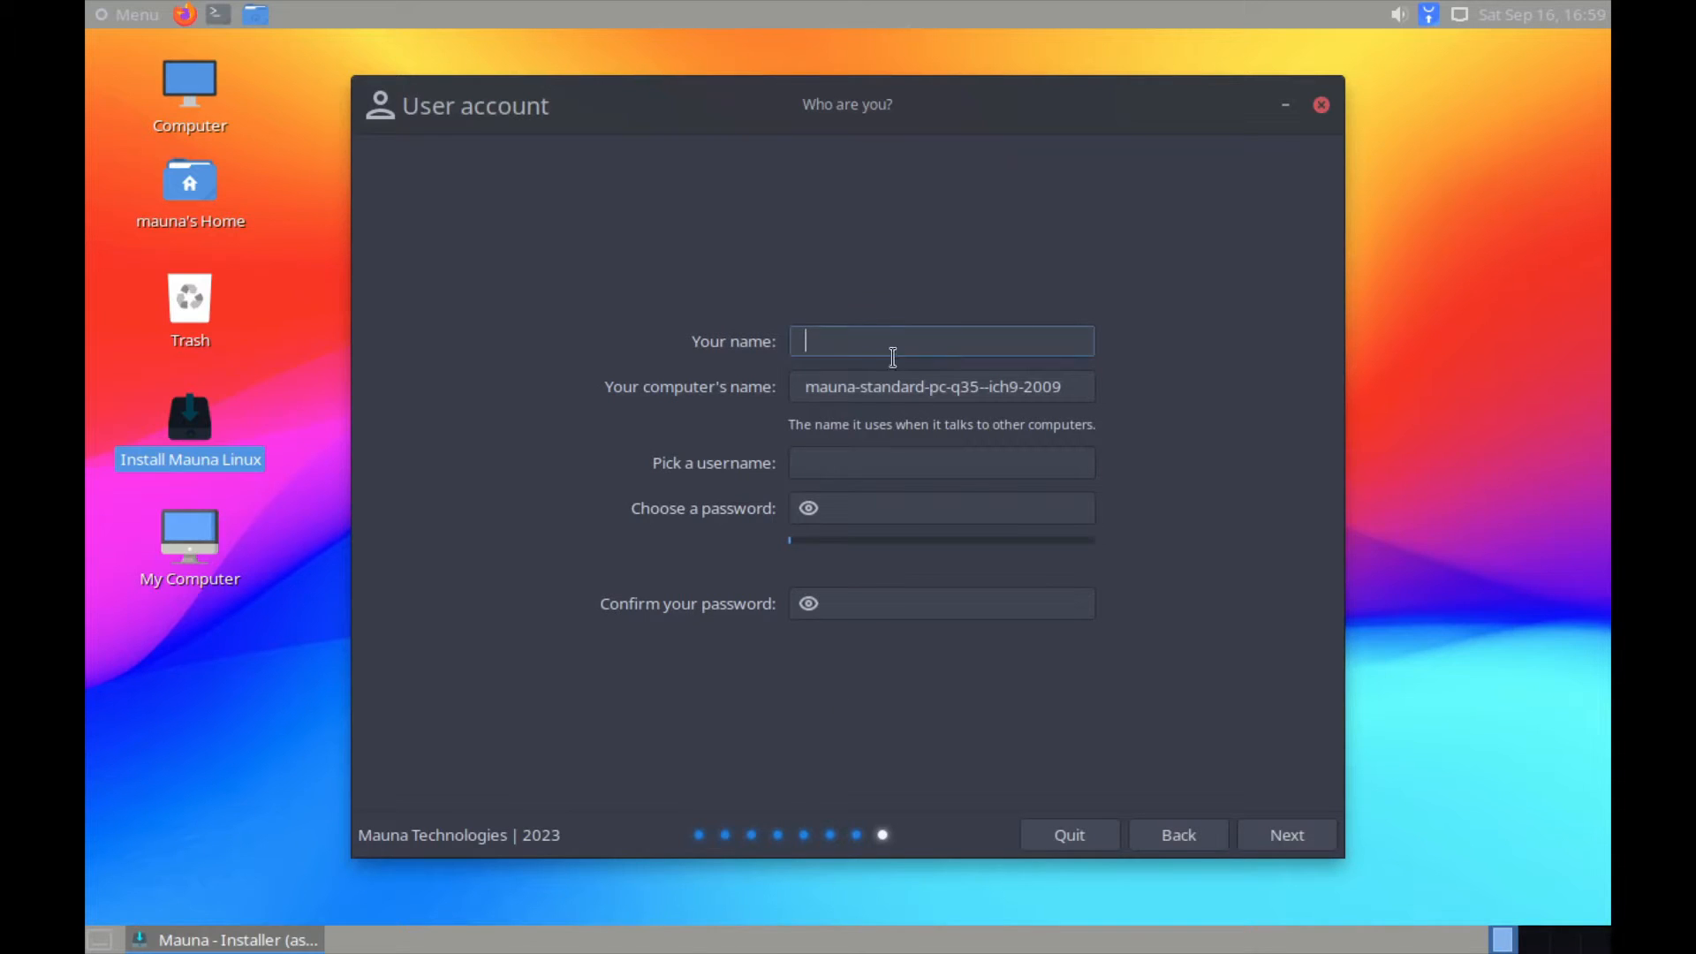
key("Tab")
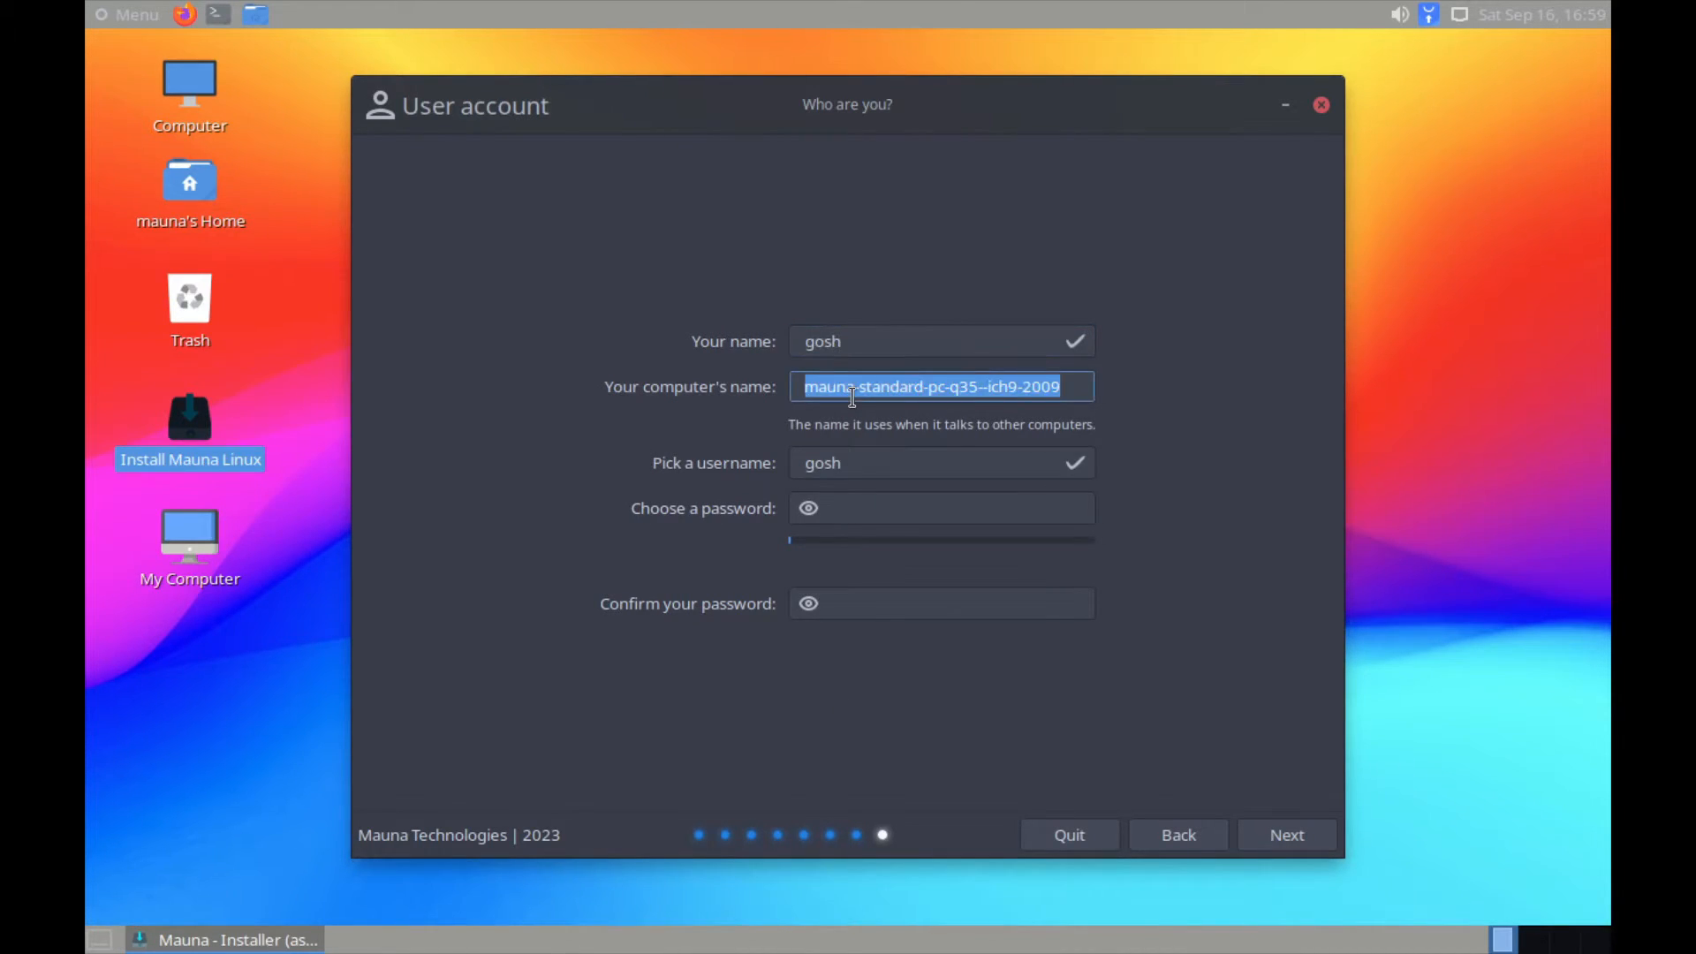
key("Tab")
key("Tab")
key("Tab")
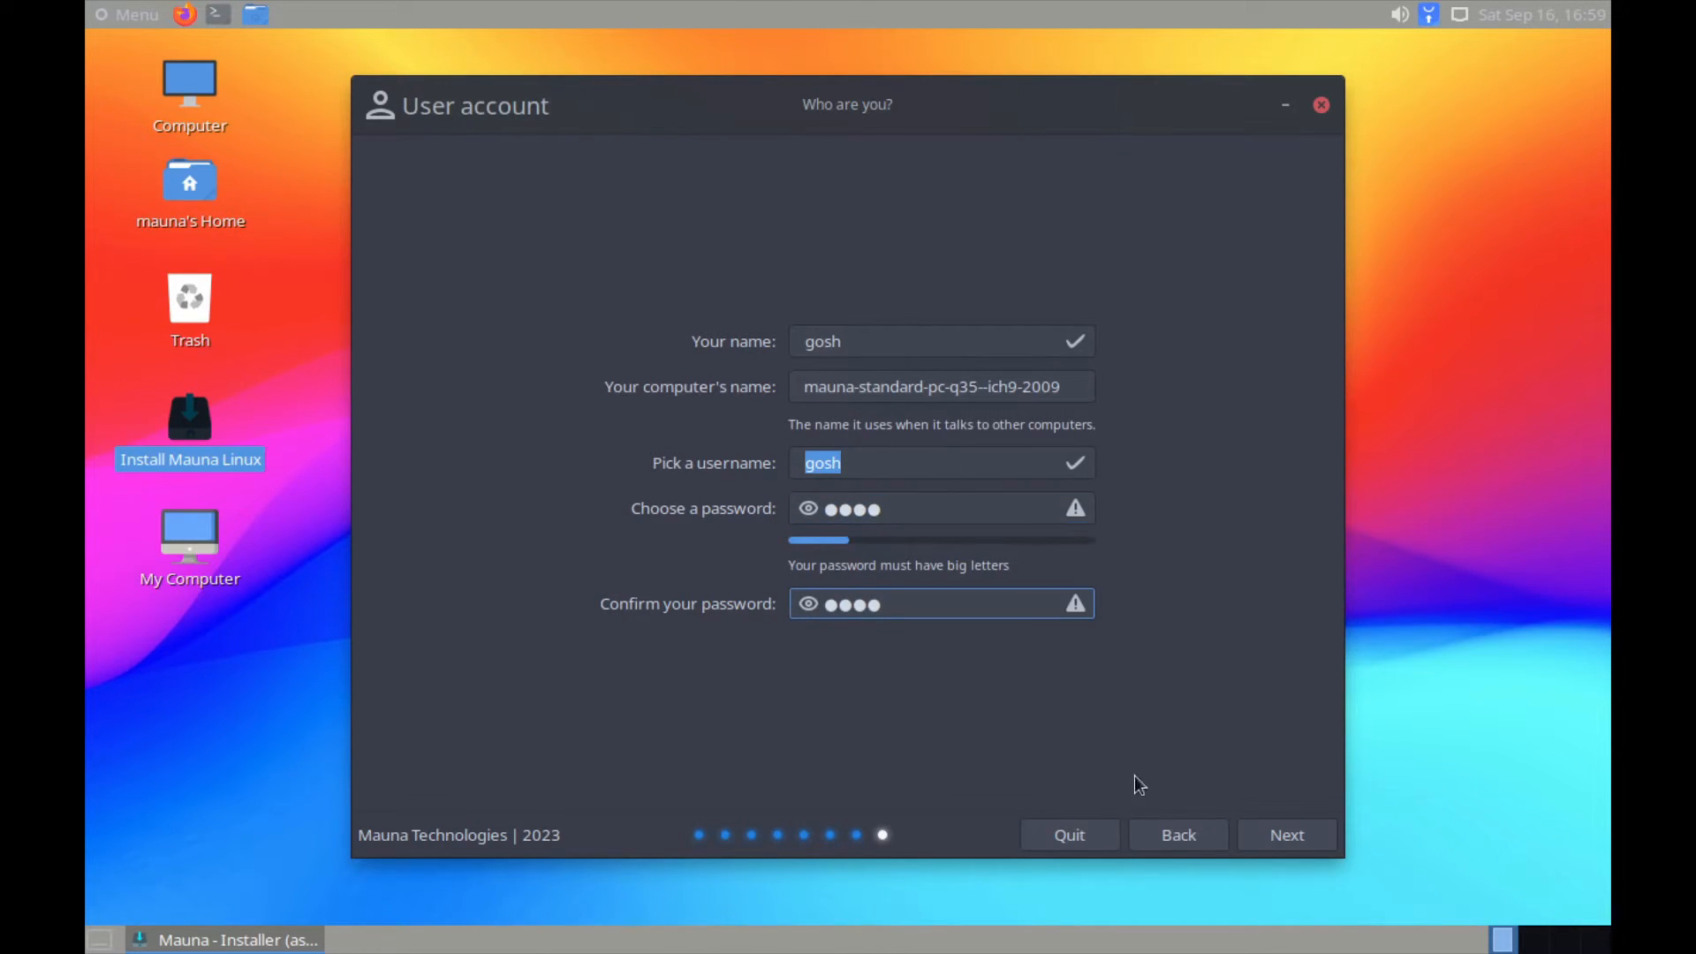
left_click(1290, 831)
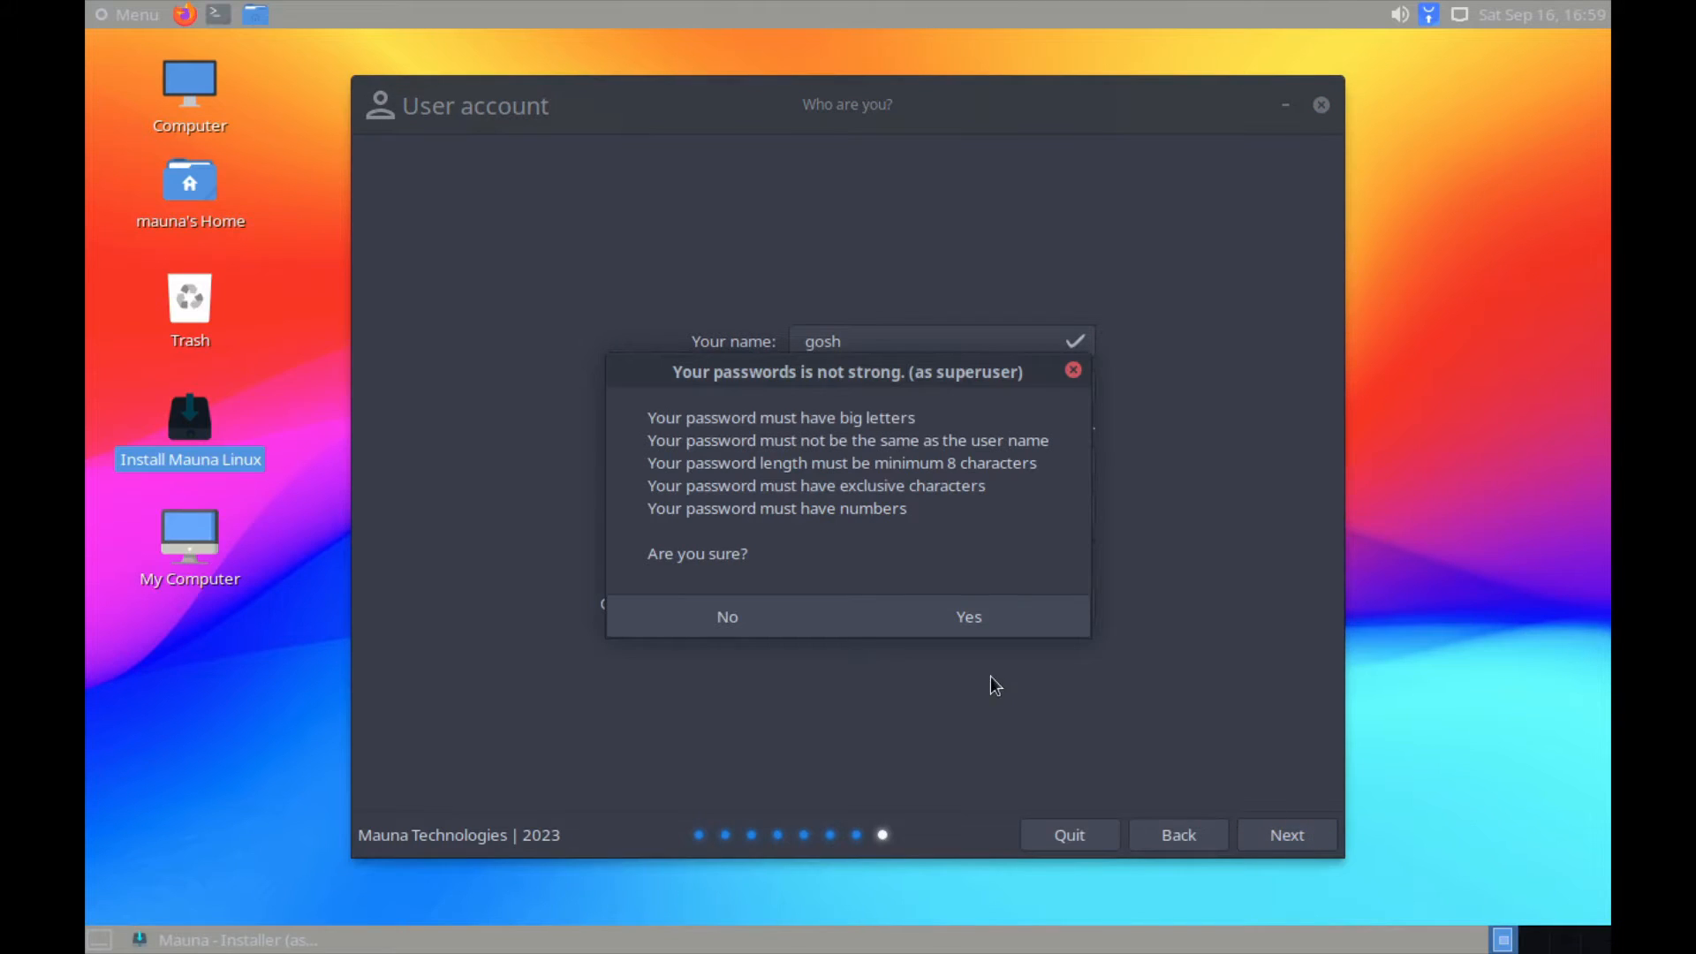
left_click(983, 614)
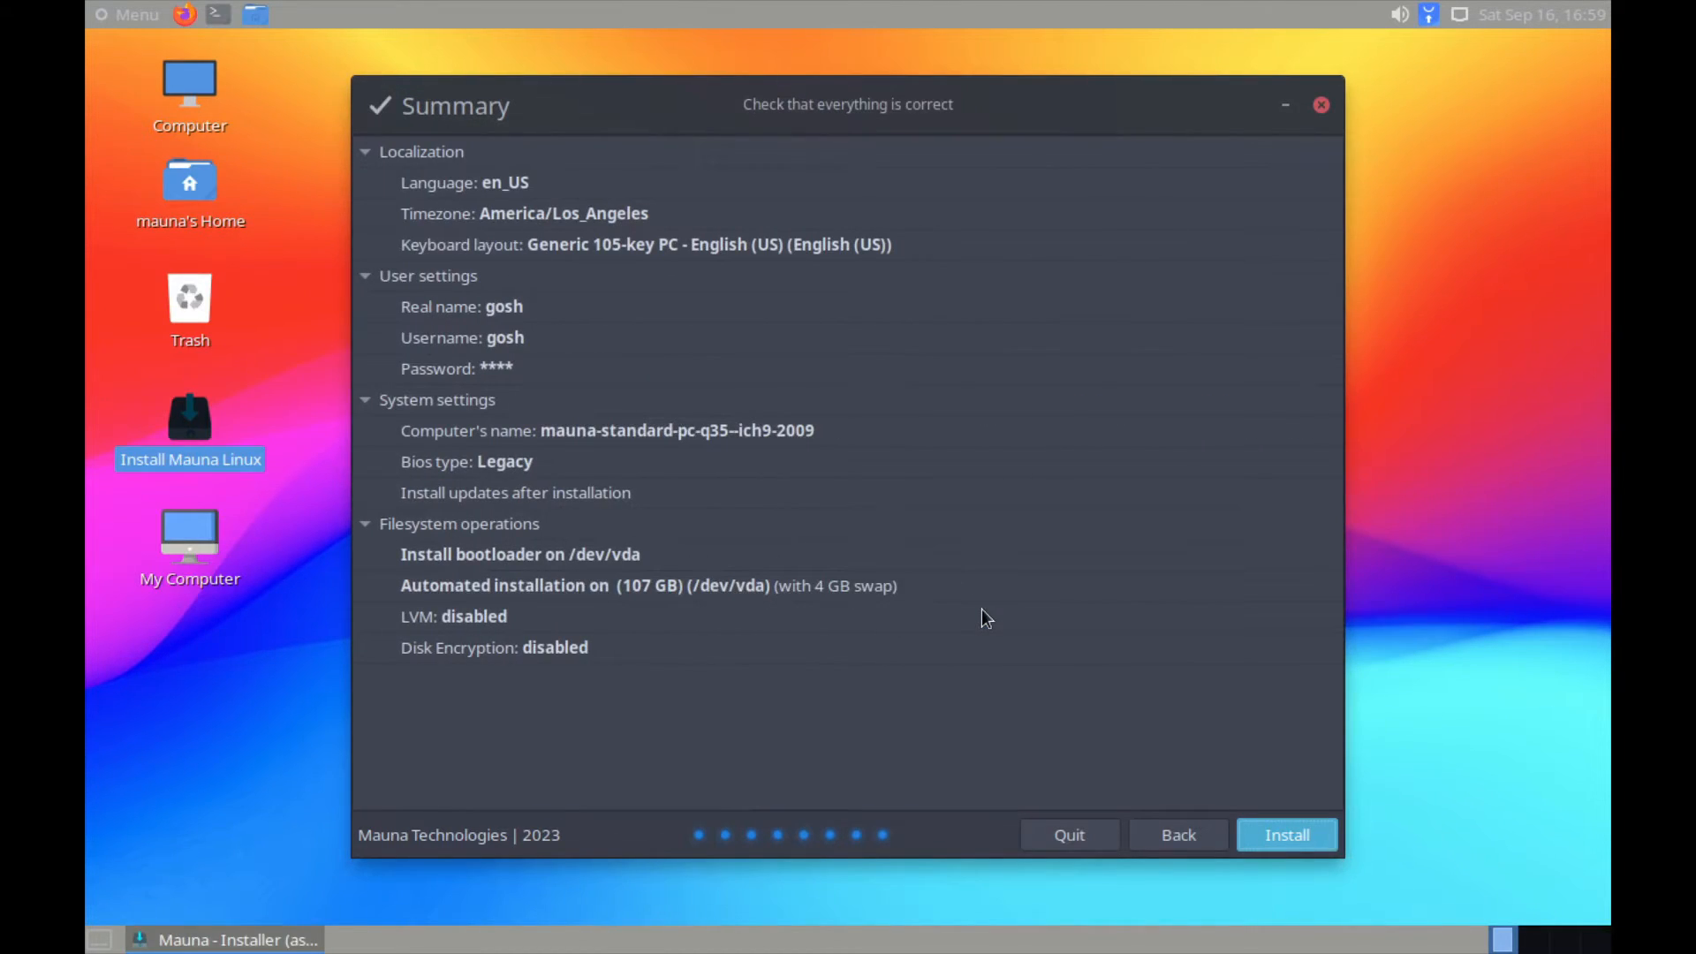
Step: Install Mauna Linux to 100% and restart the VM into the new system
left_click(1312, 830)
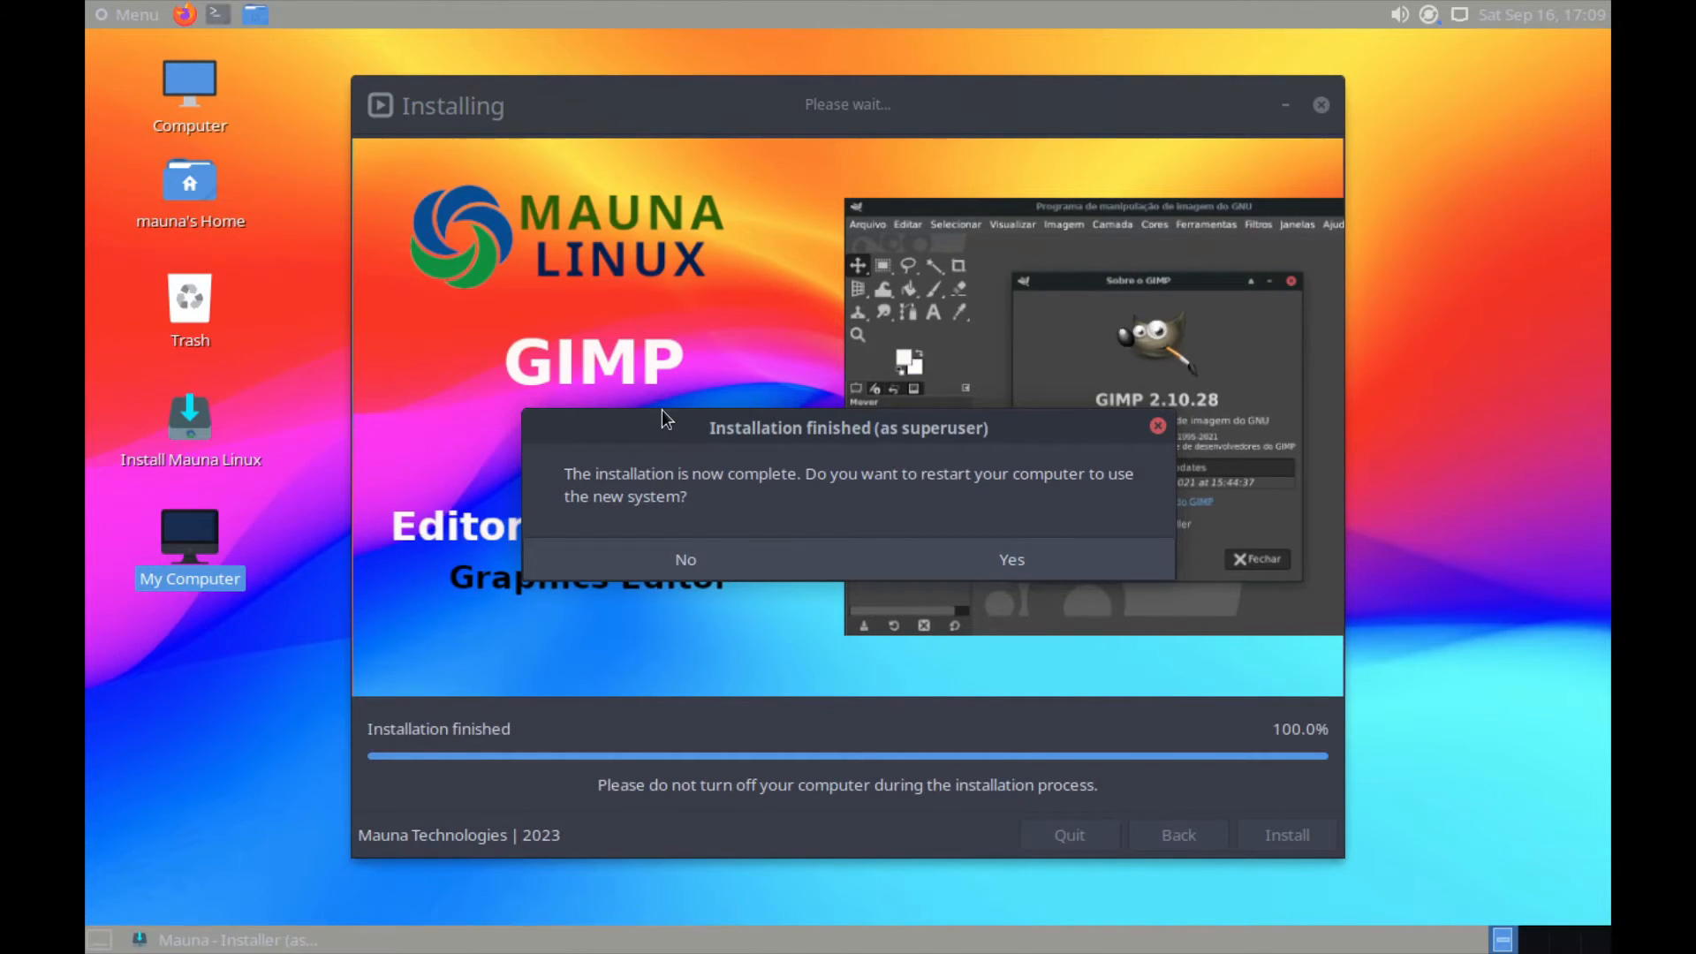
left_click(1029, 560)
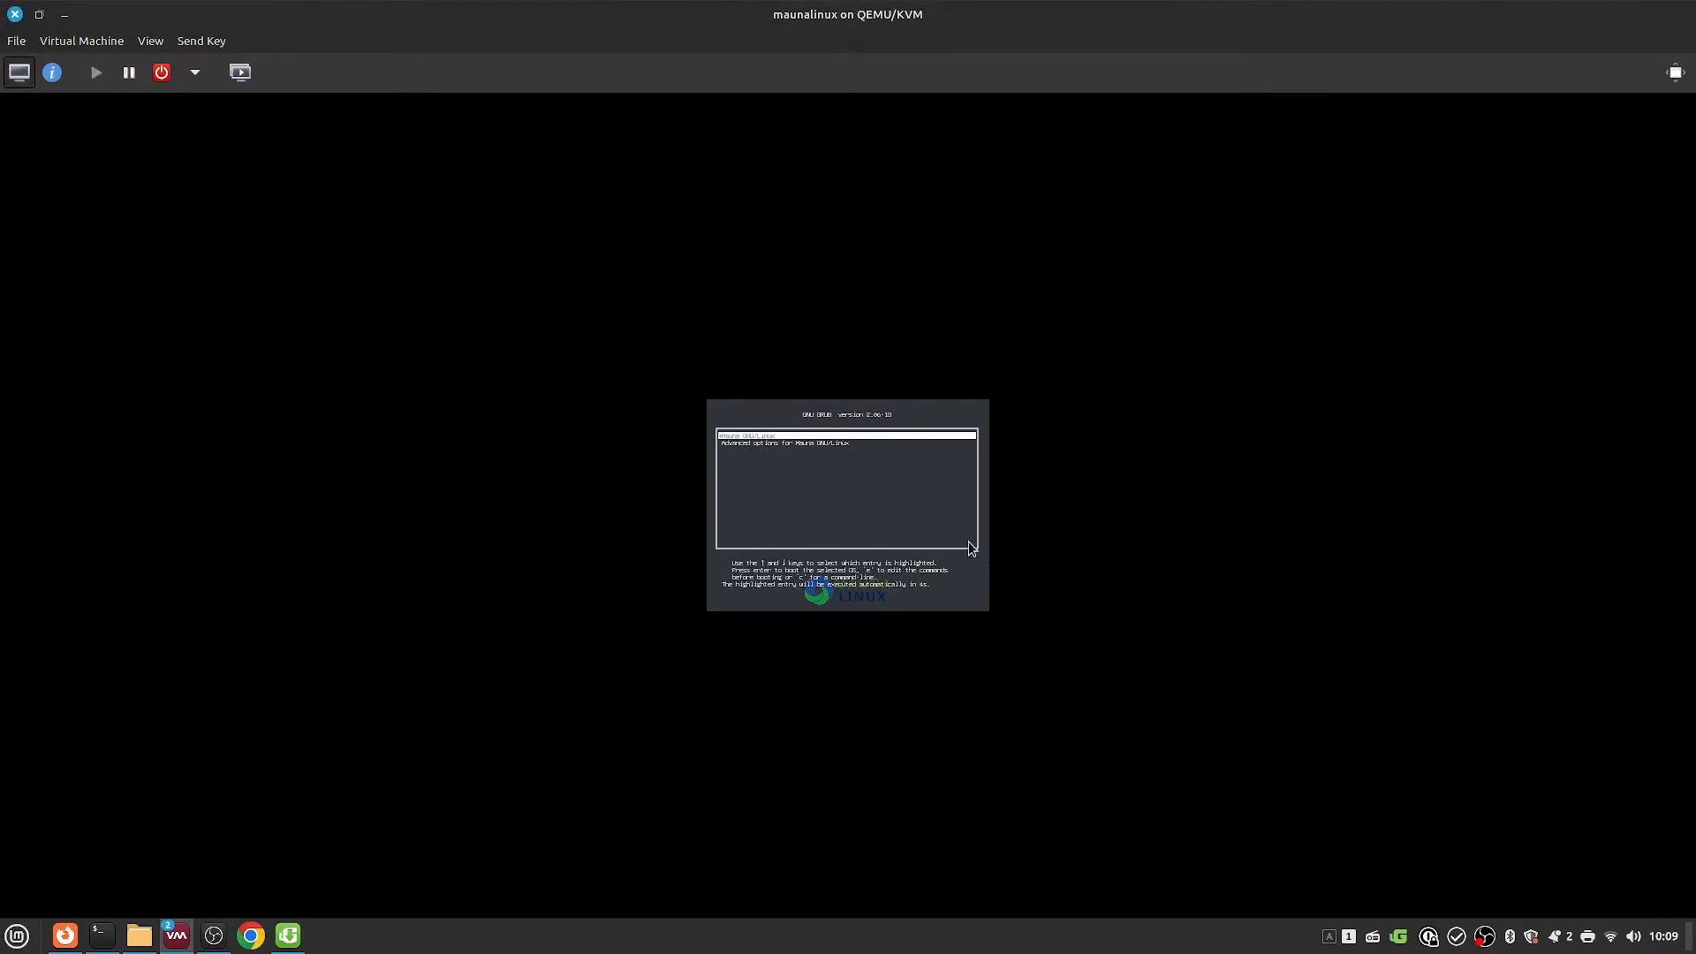
Step: Boot the default GRUB entry, log in with the user's username and password, and open Menu
key("Return")
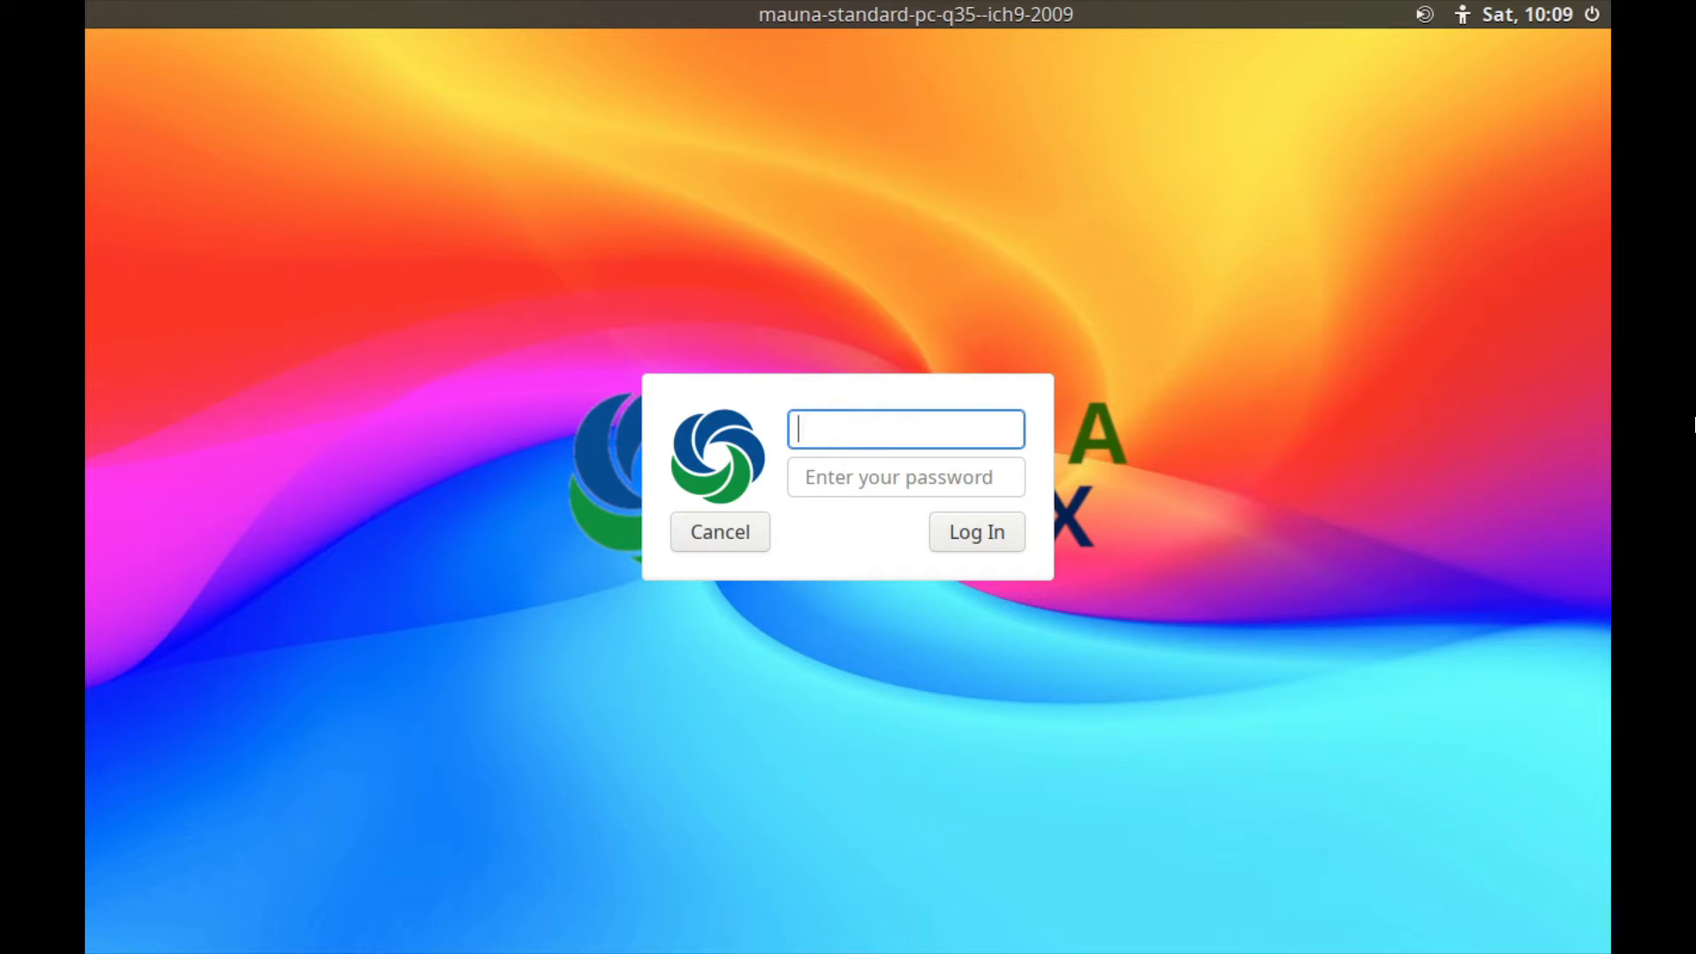
type("gosh")
key("Tab")
type("••••")
key("Return")
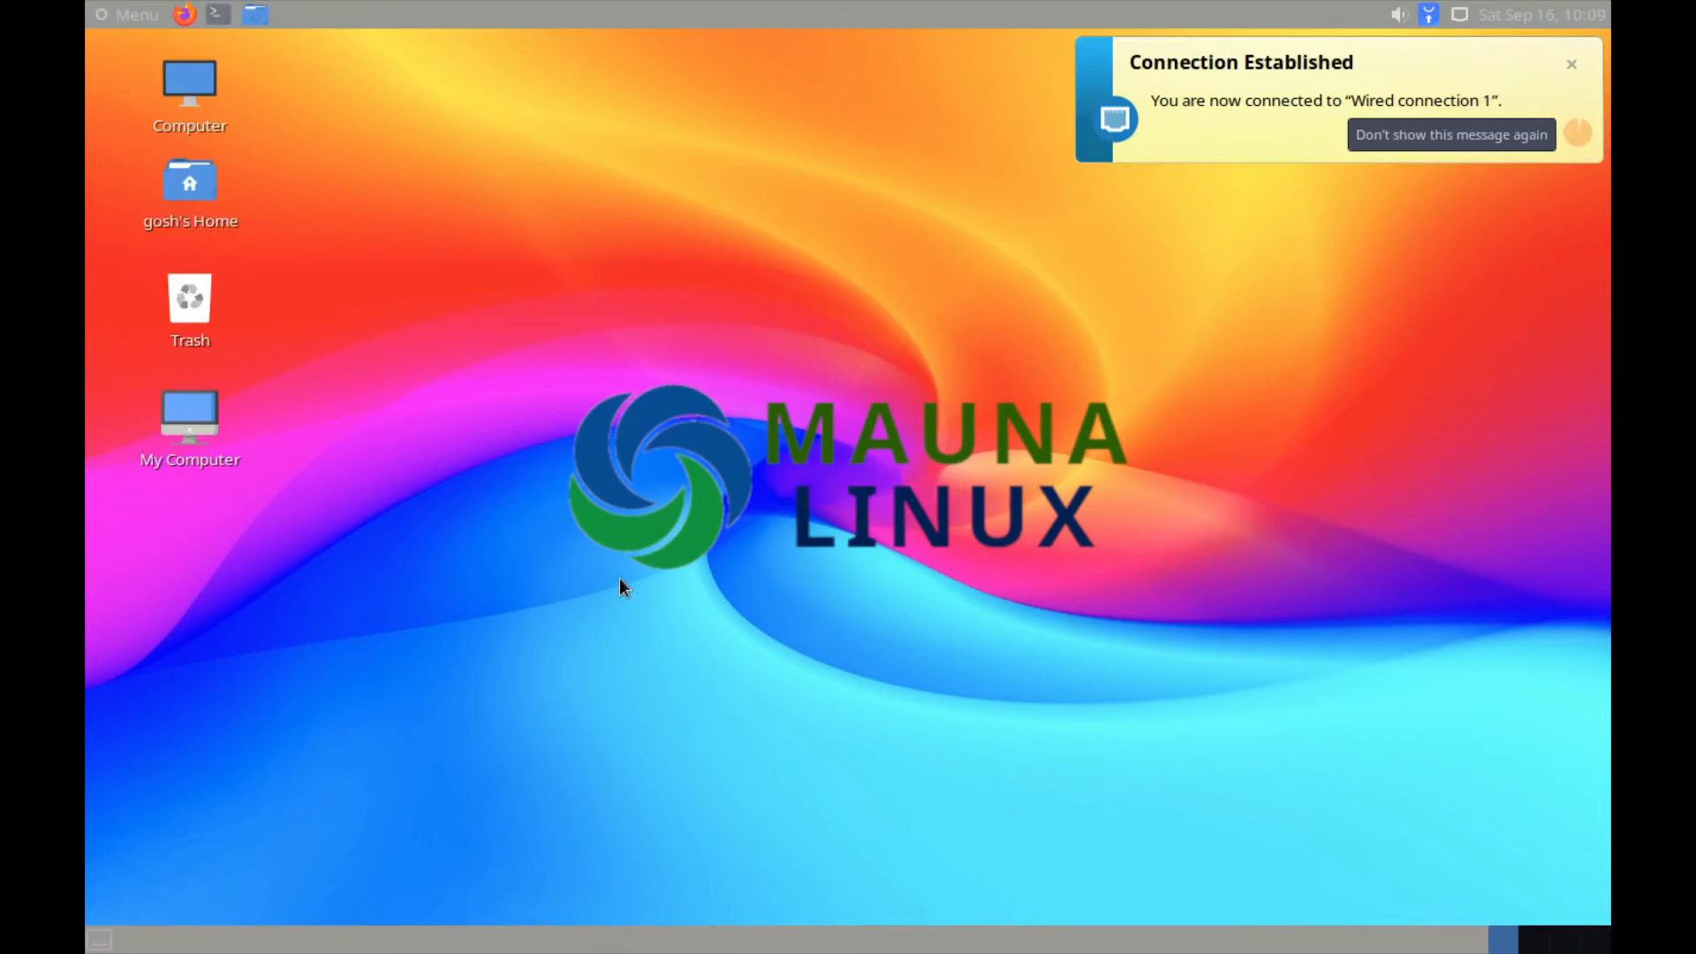
left_click(1560, 76)
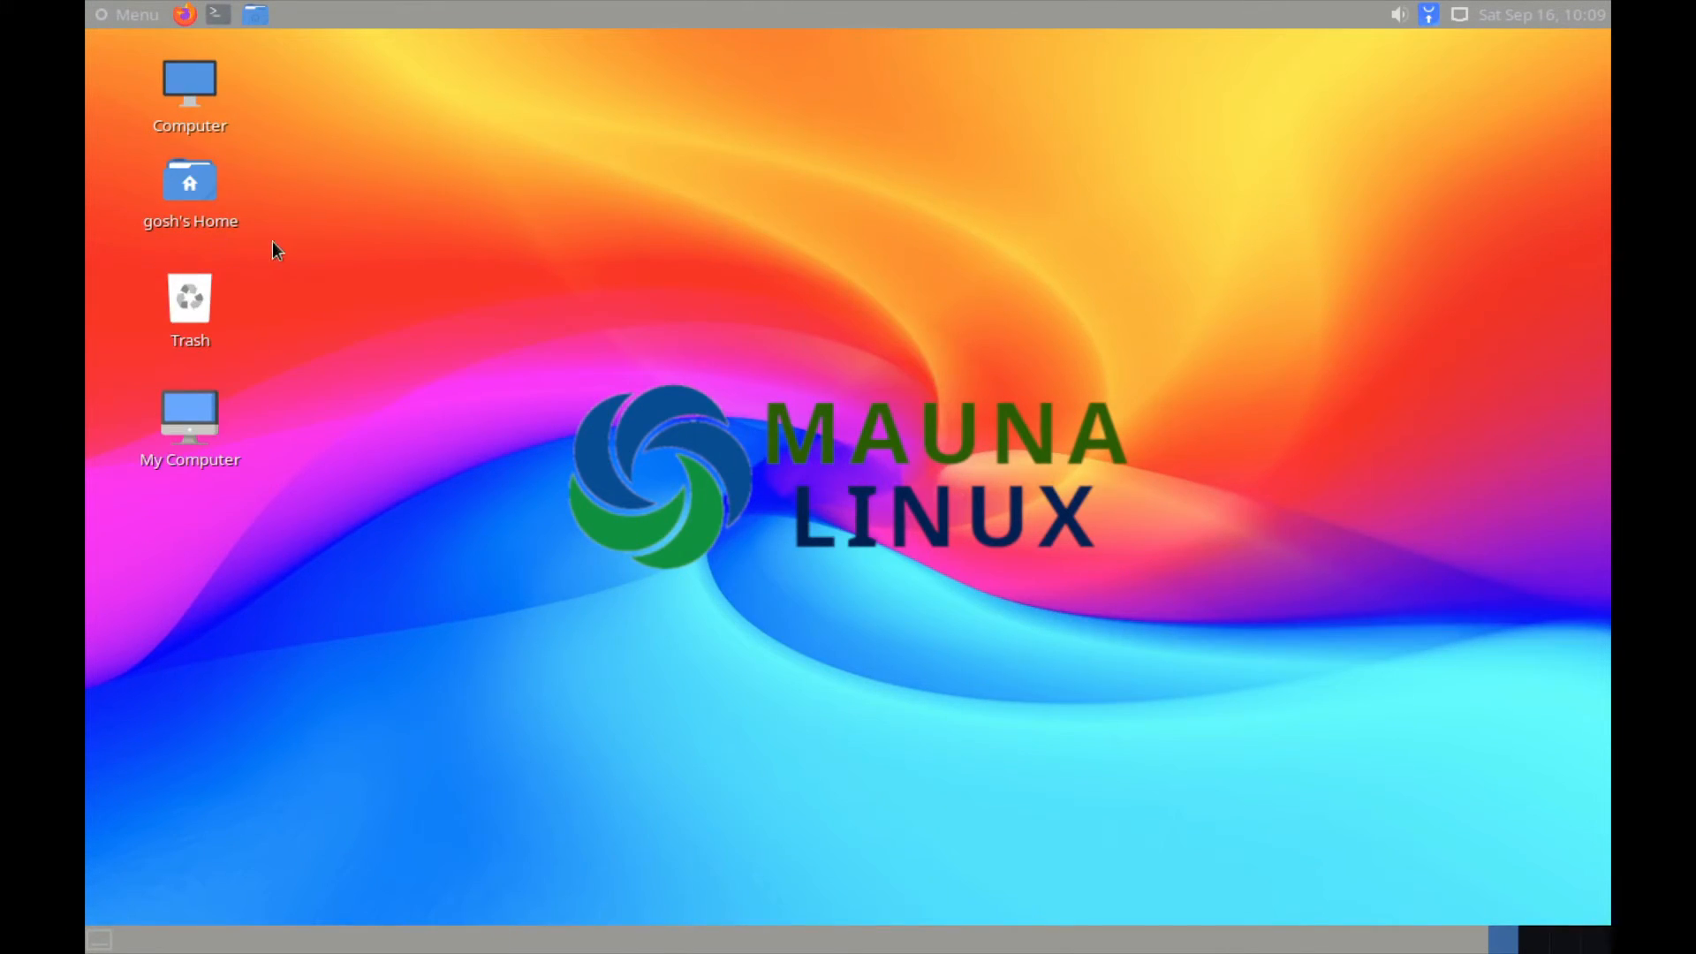
left_click(124, 7)
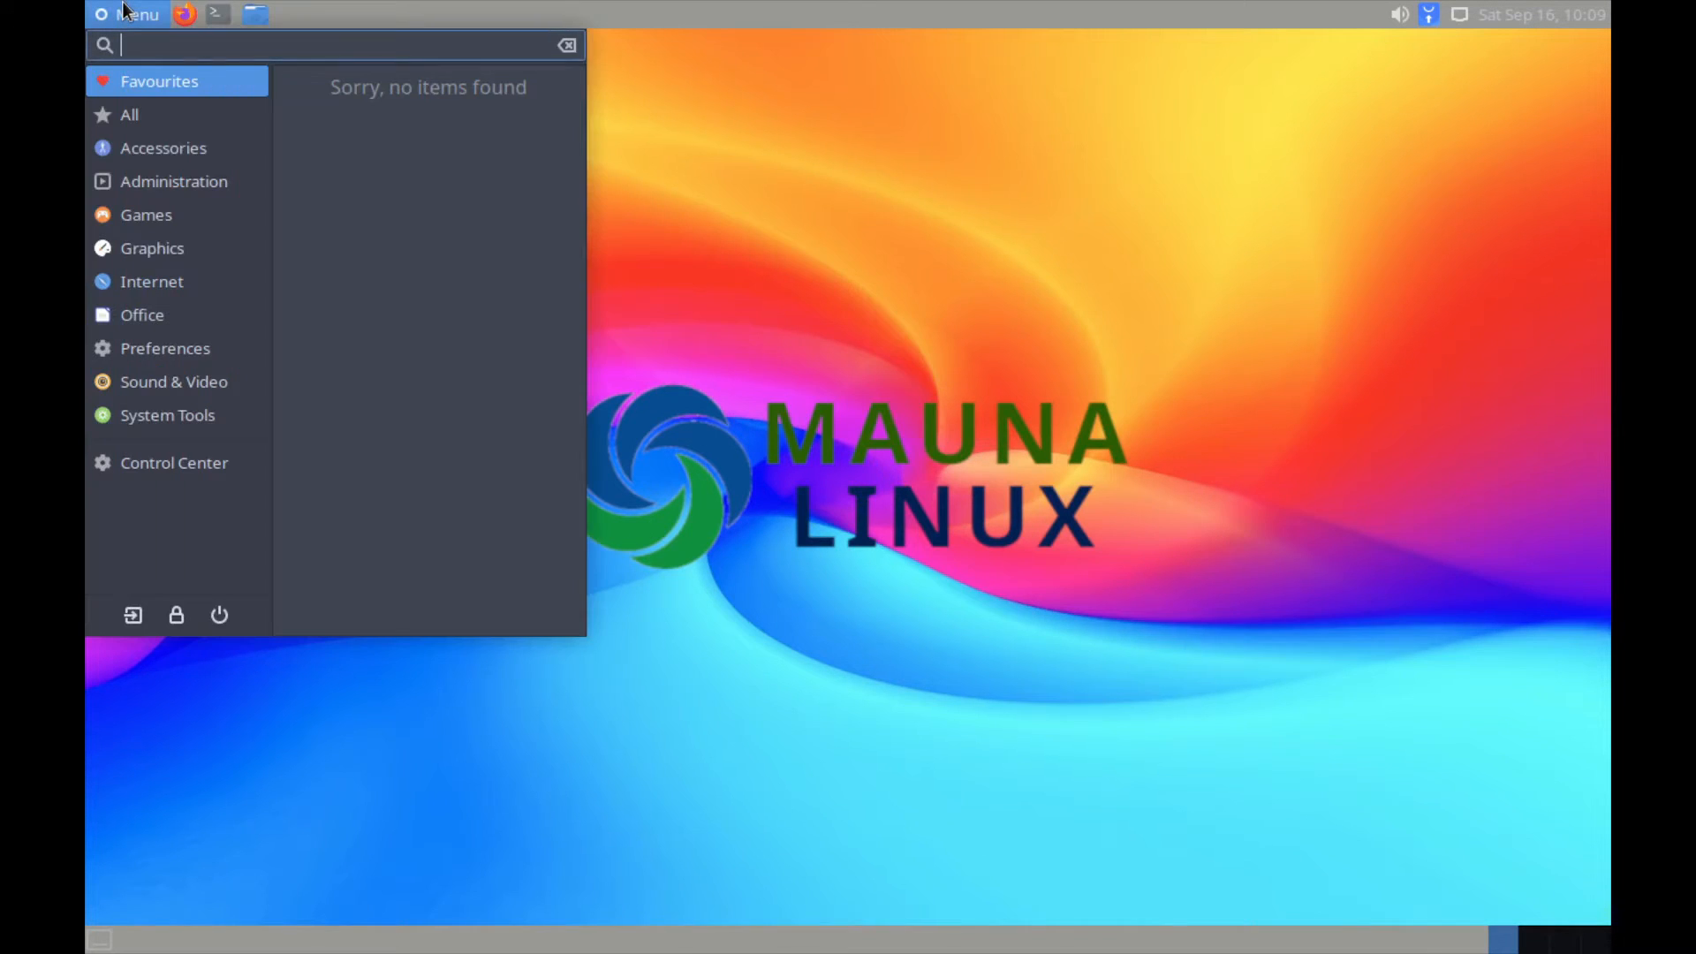
Step: Find Displays via the 'di' filter, apply and keep 1920 x 1080, then close both windows
left_click(189, 463)
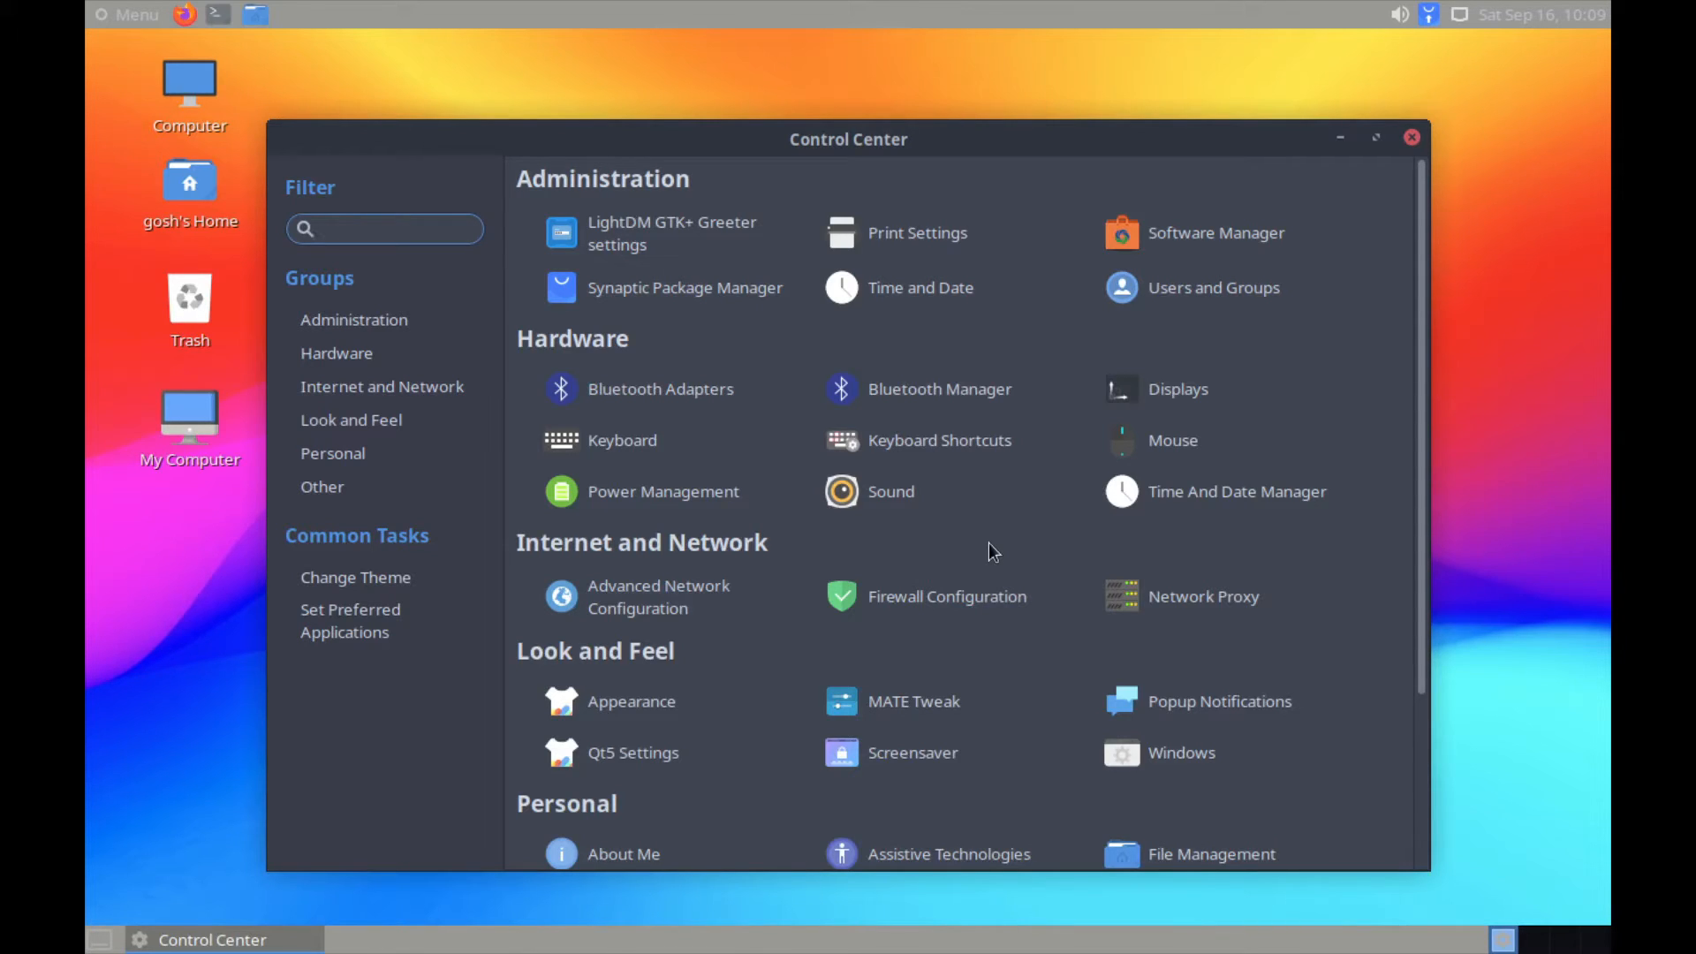
type("d")
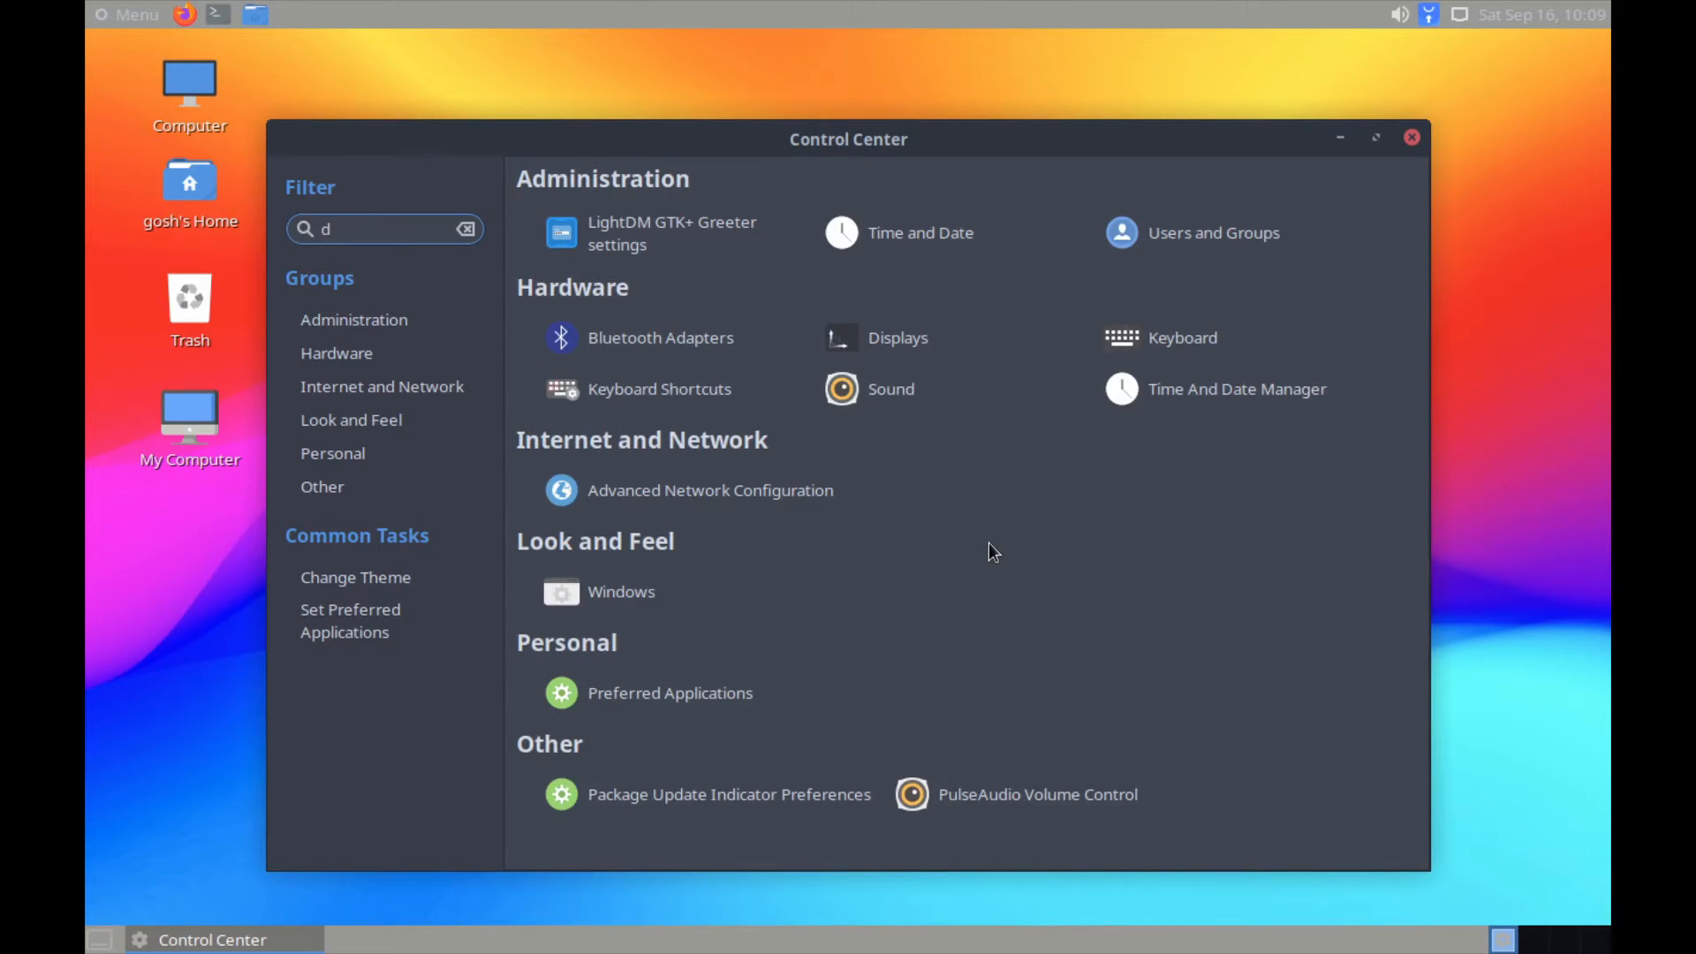
type("i")
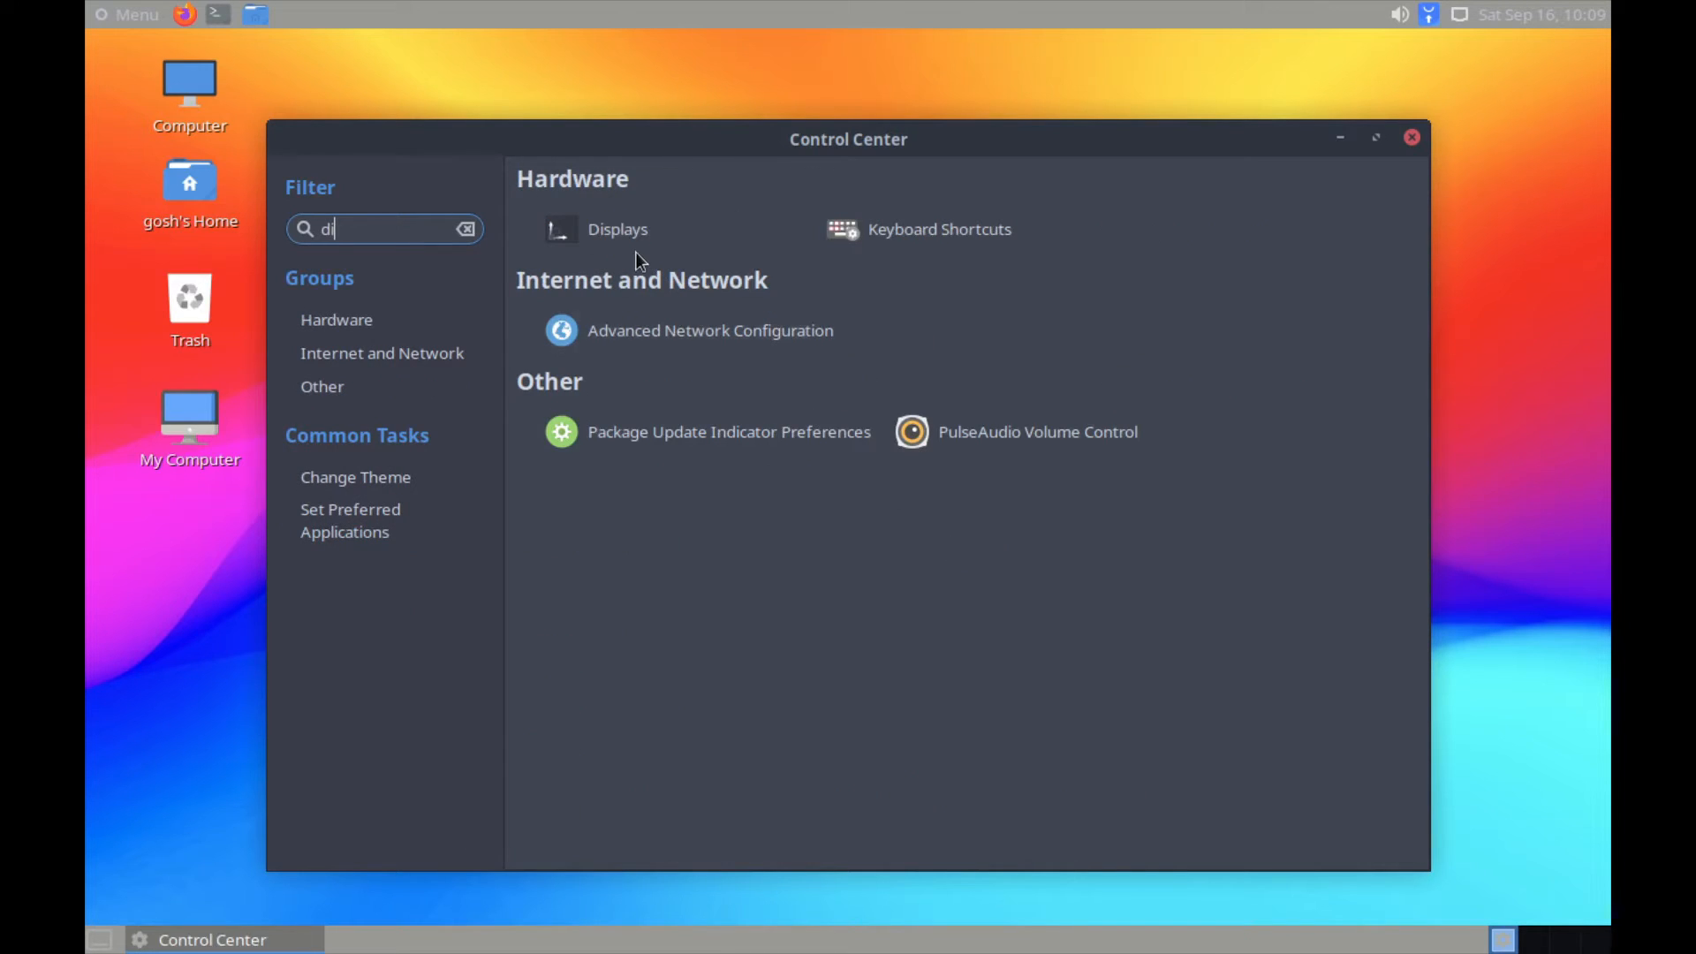
left_click(622, 230)
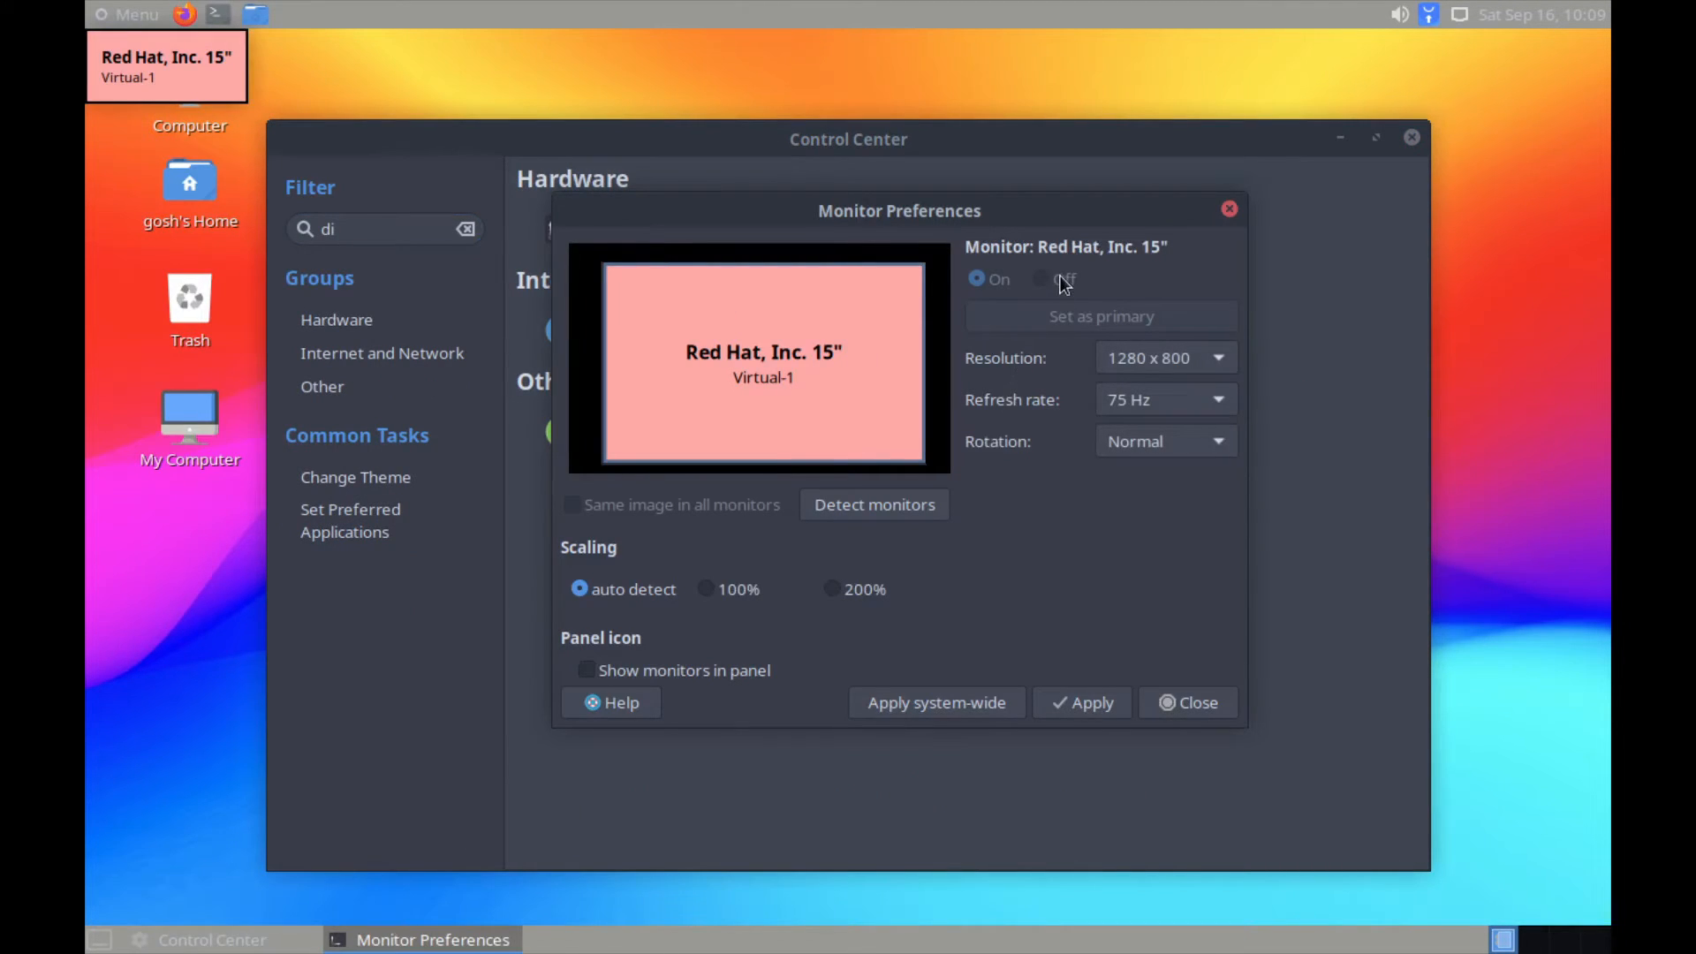
left_click(1174, 364)
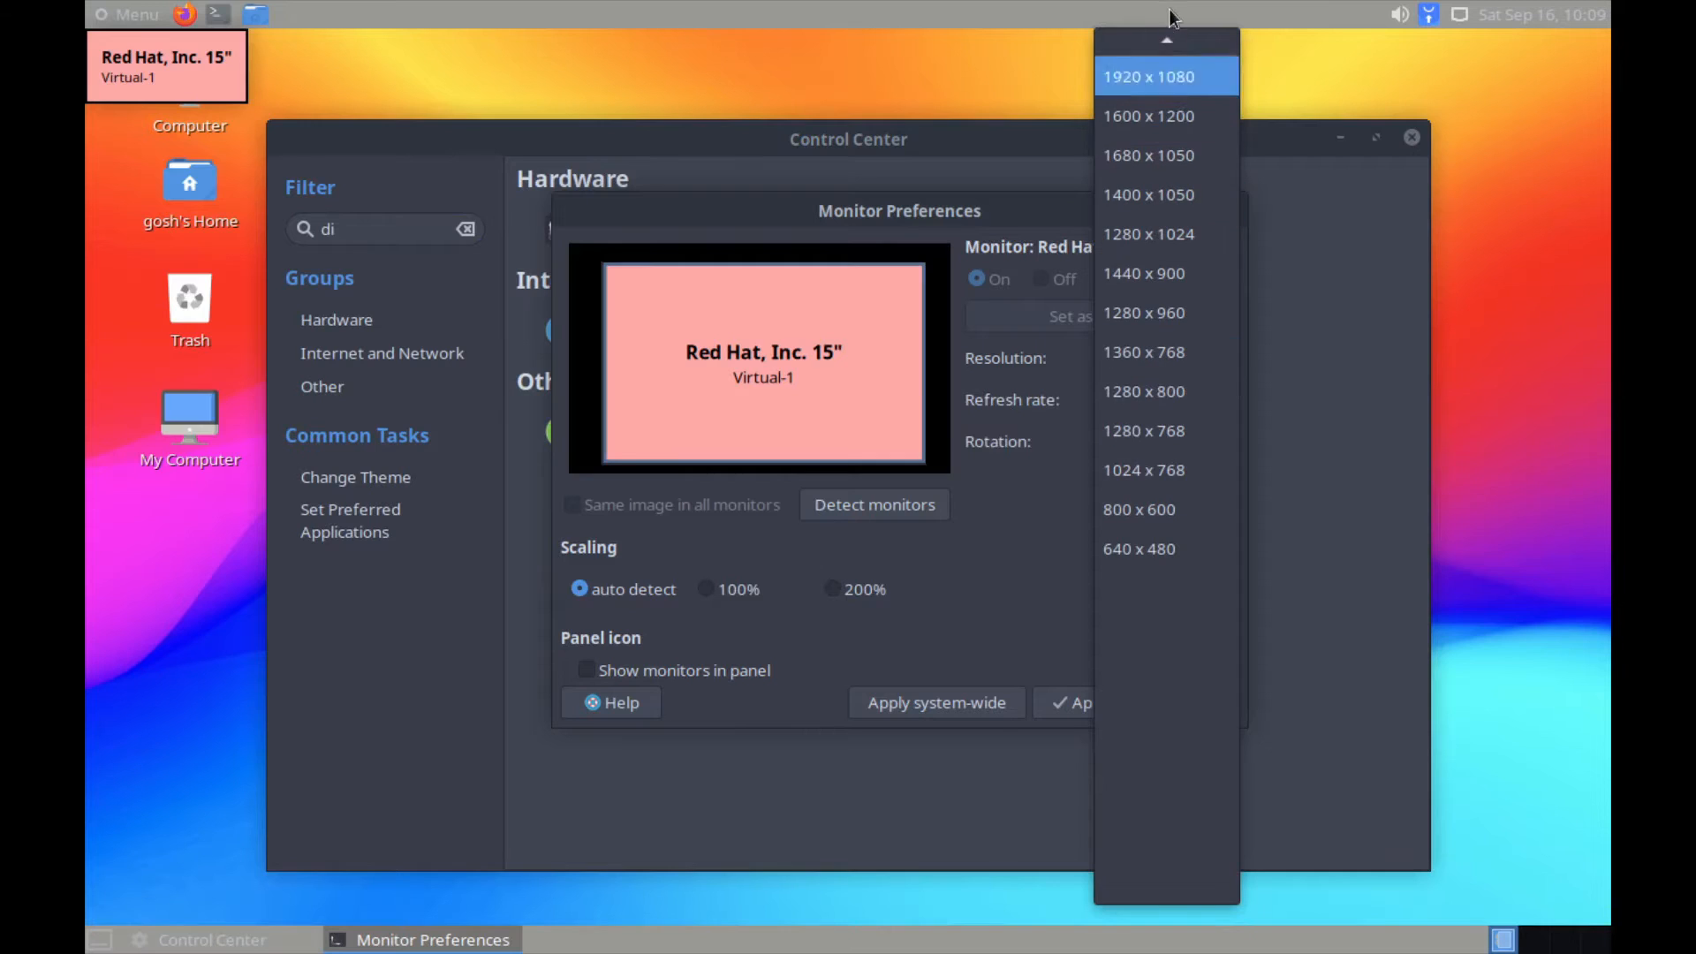
left_click(1174, 175)
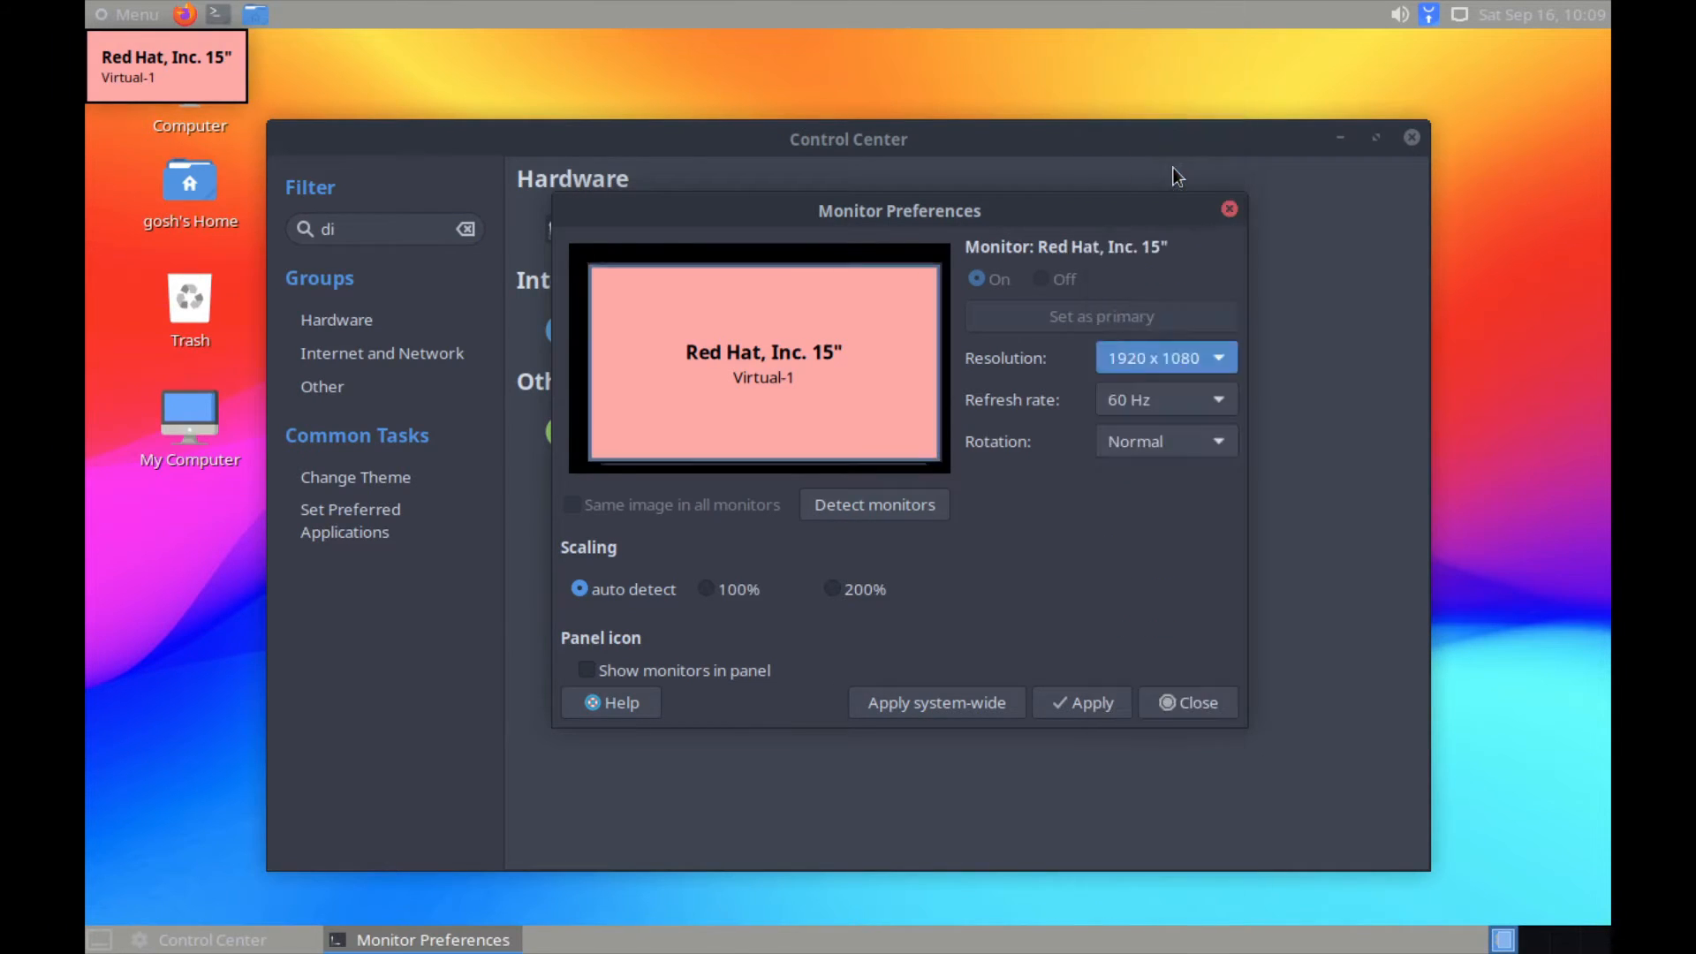
left_click(1086, 714)
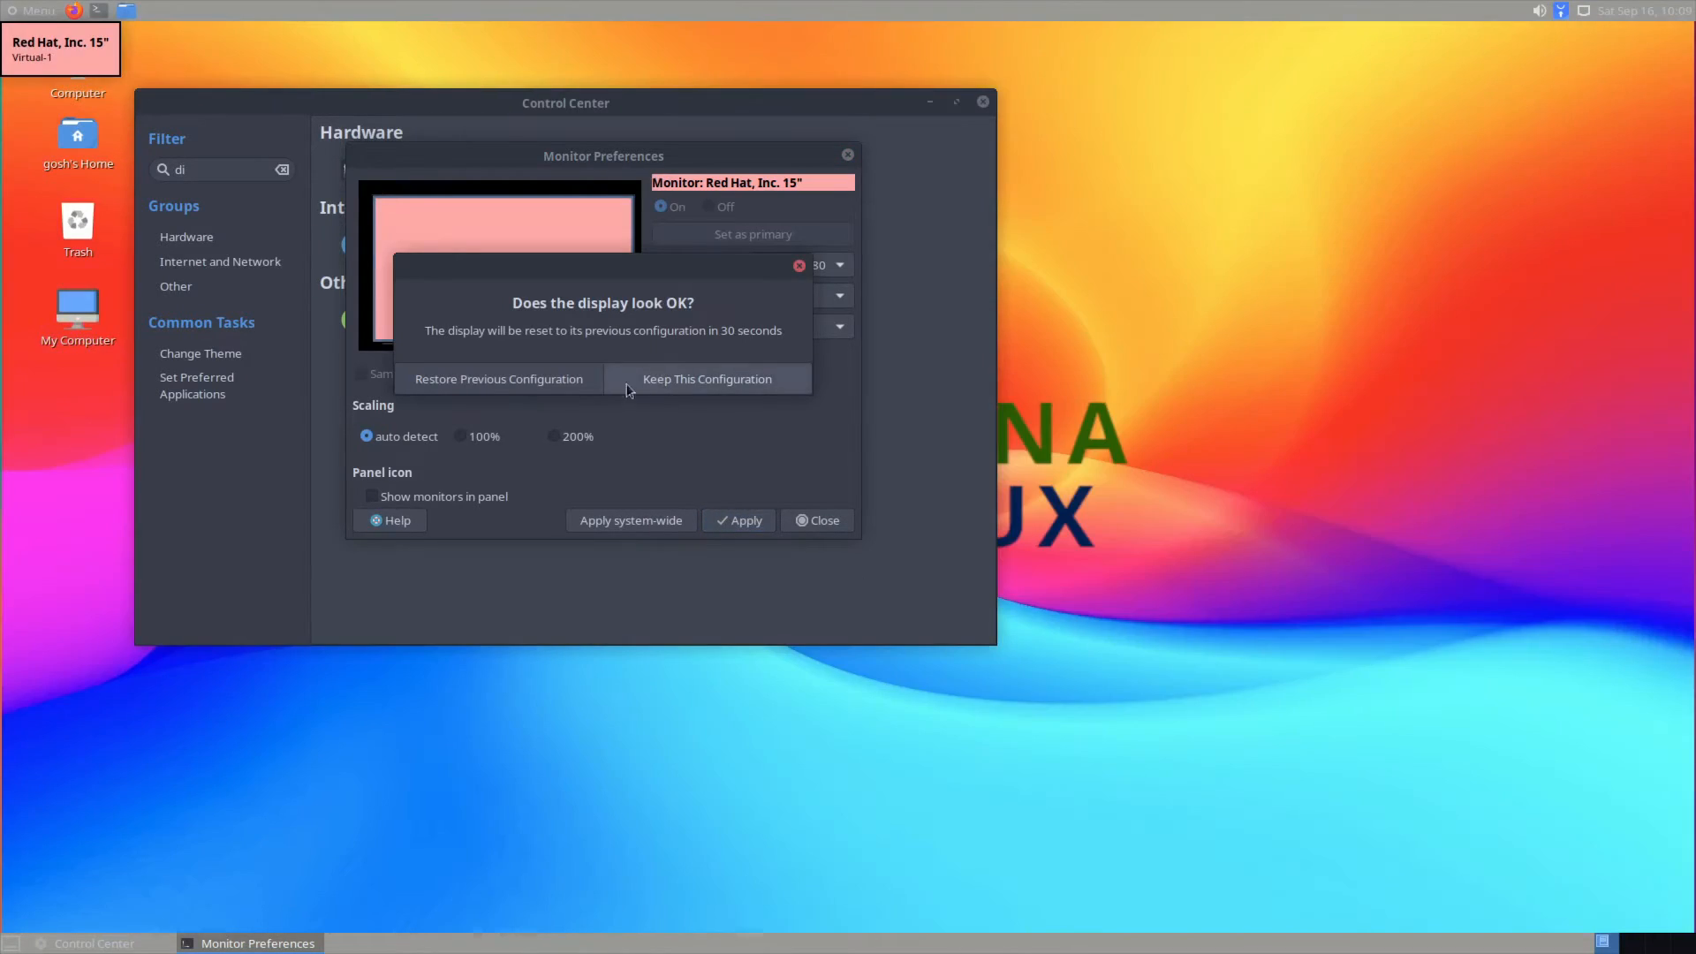
left_click(712, 386)
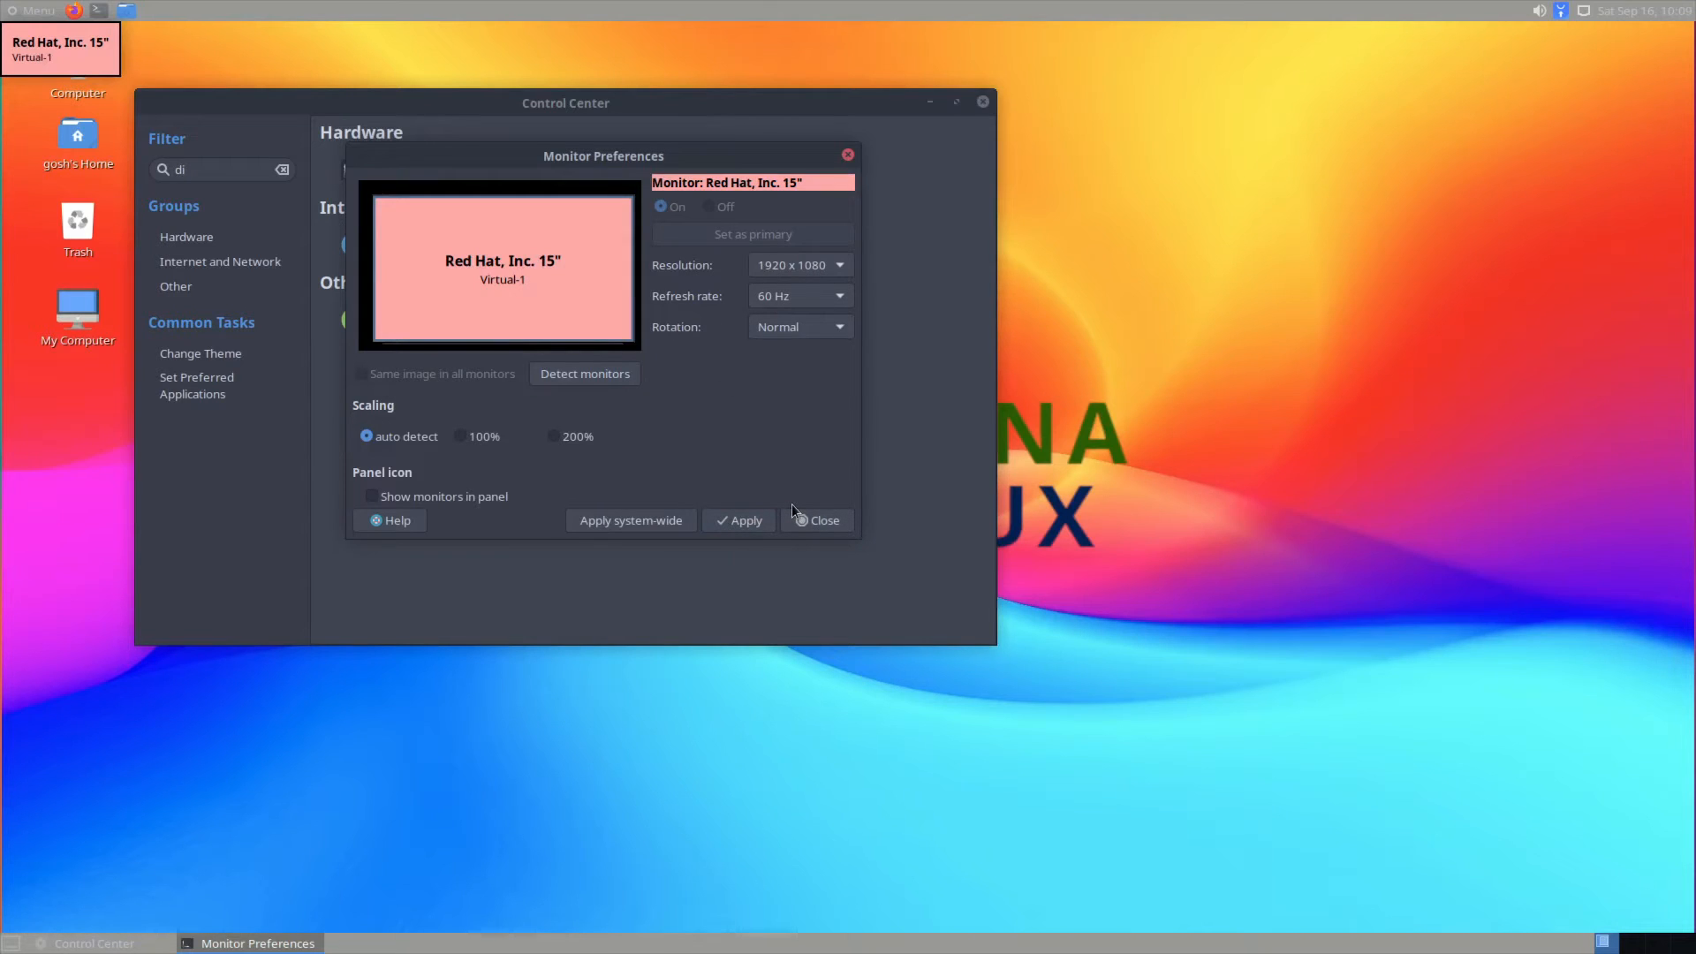
left_click(813, 519)
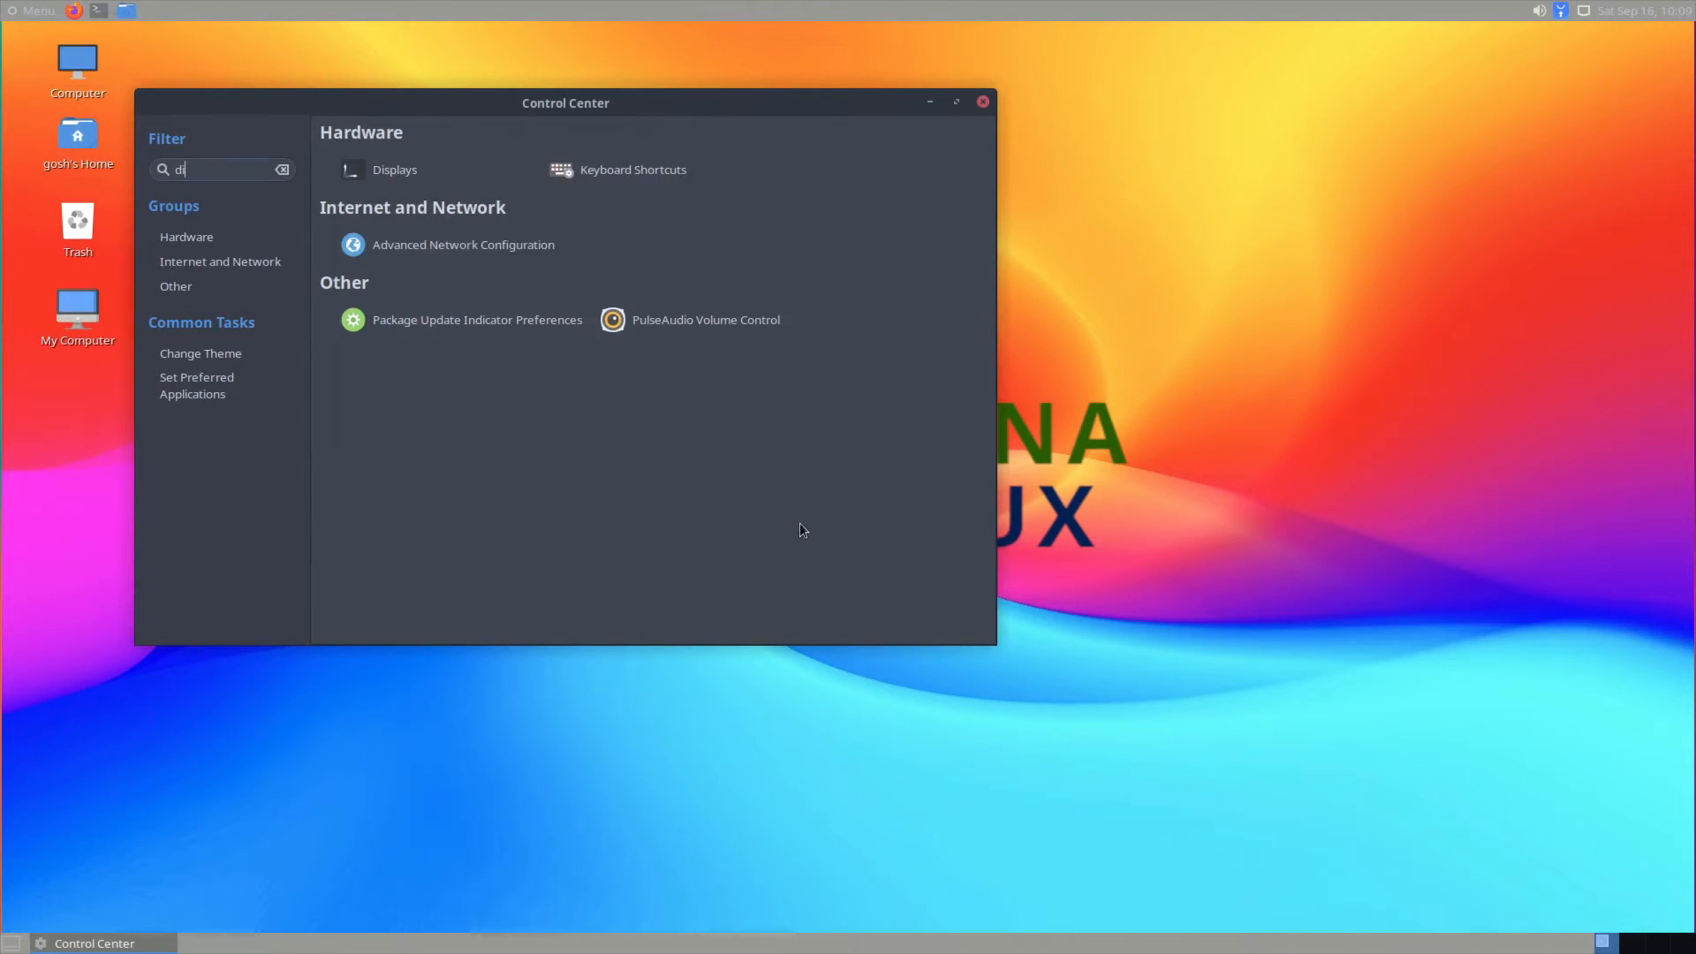
left_click(982, 101)
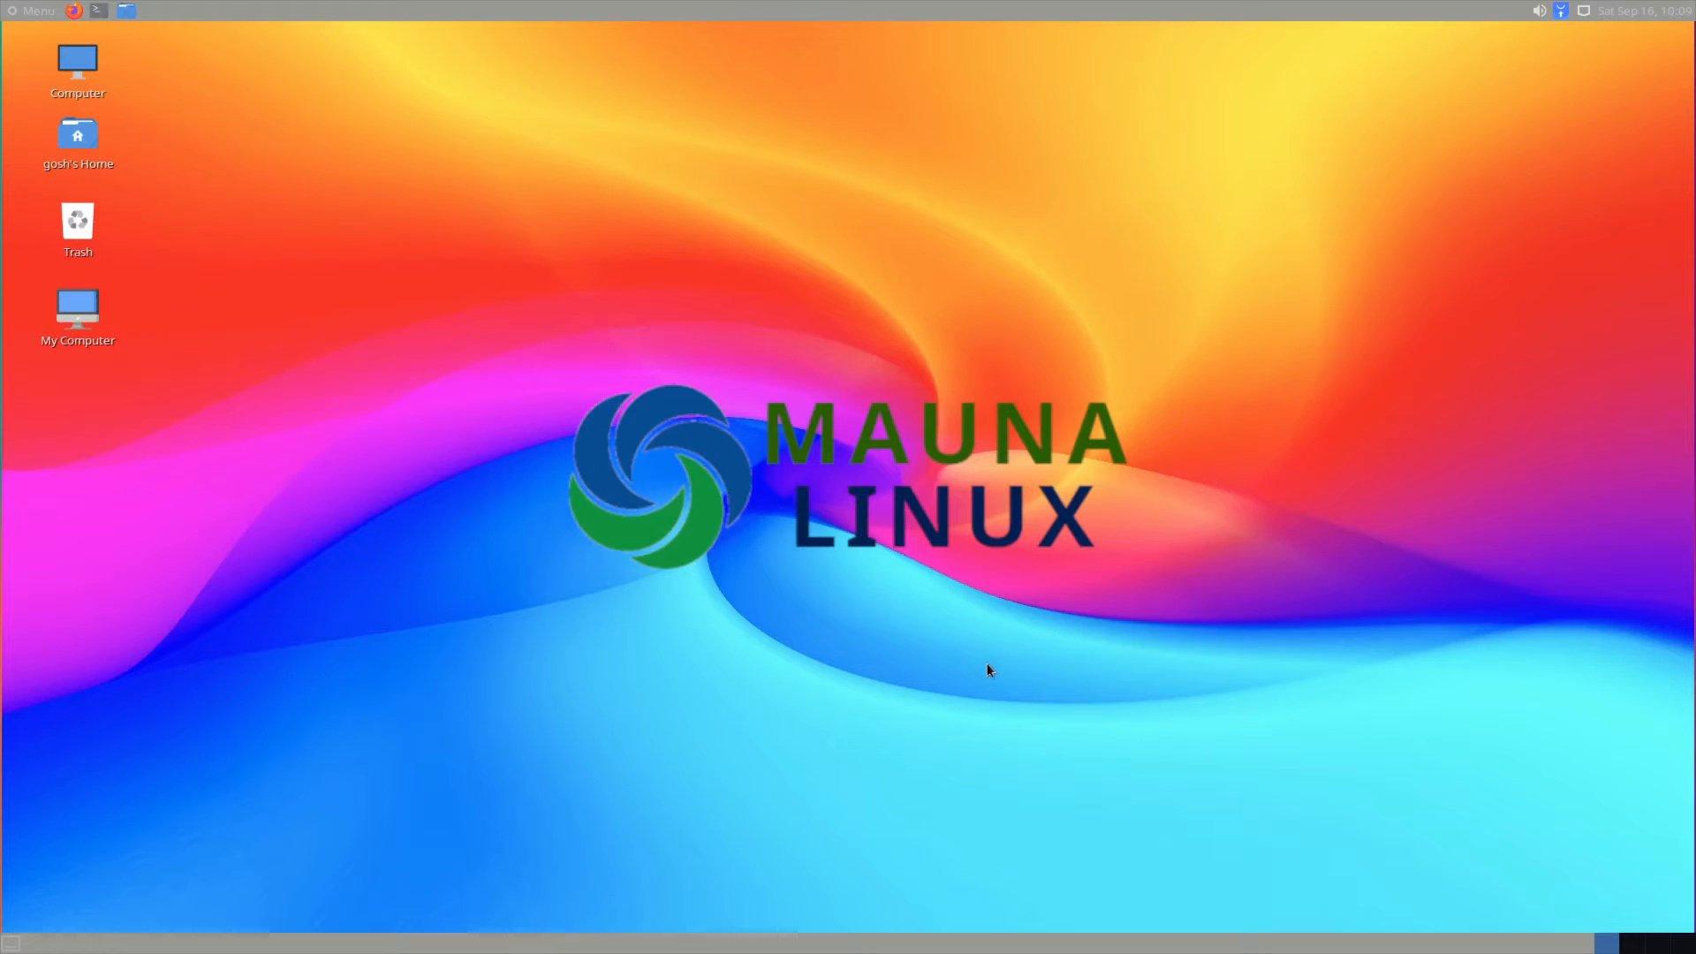
Step: Set the blue swoosh Mauna Linux wallpaper through Change Desktop Background
right_click(593, 248)
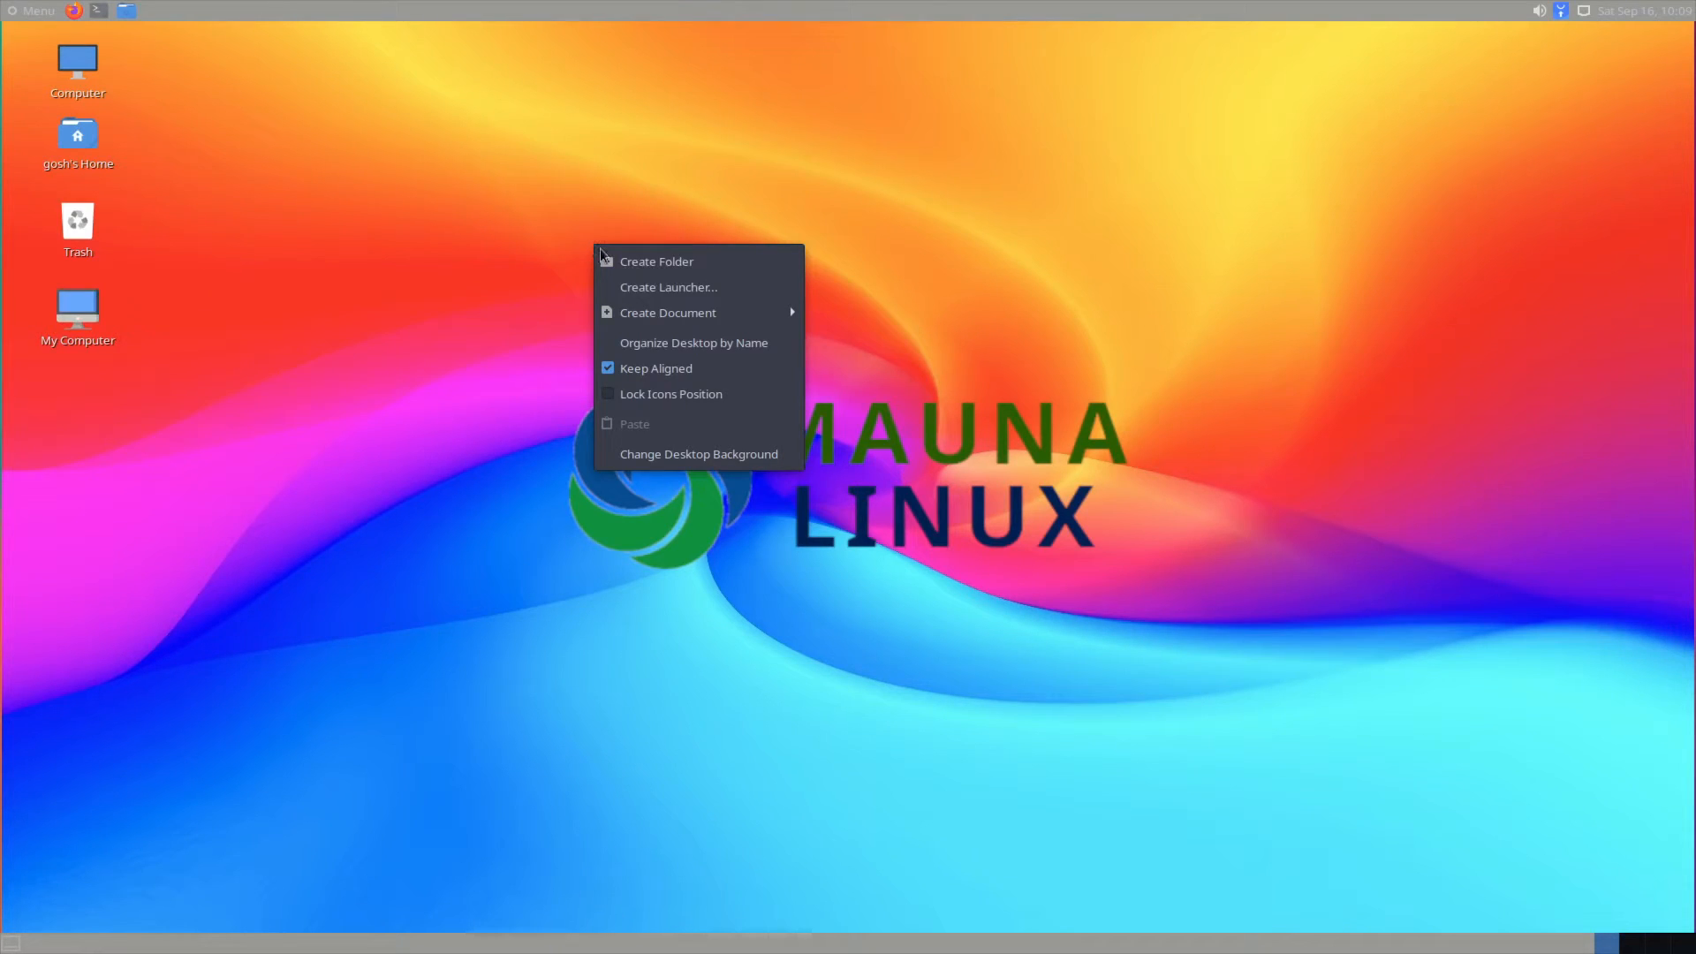
left_click(725, 454)
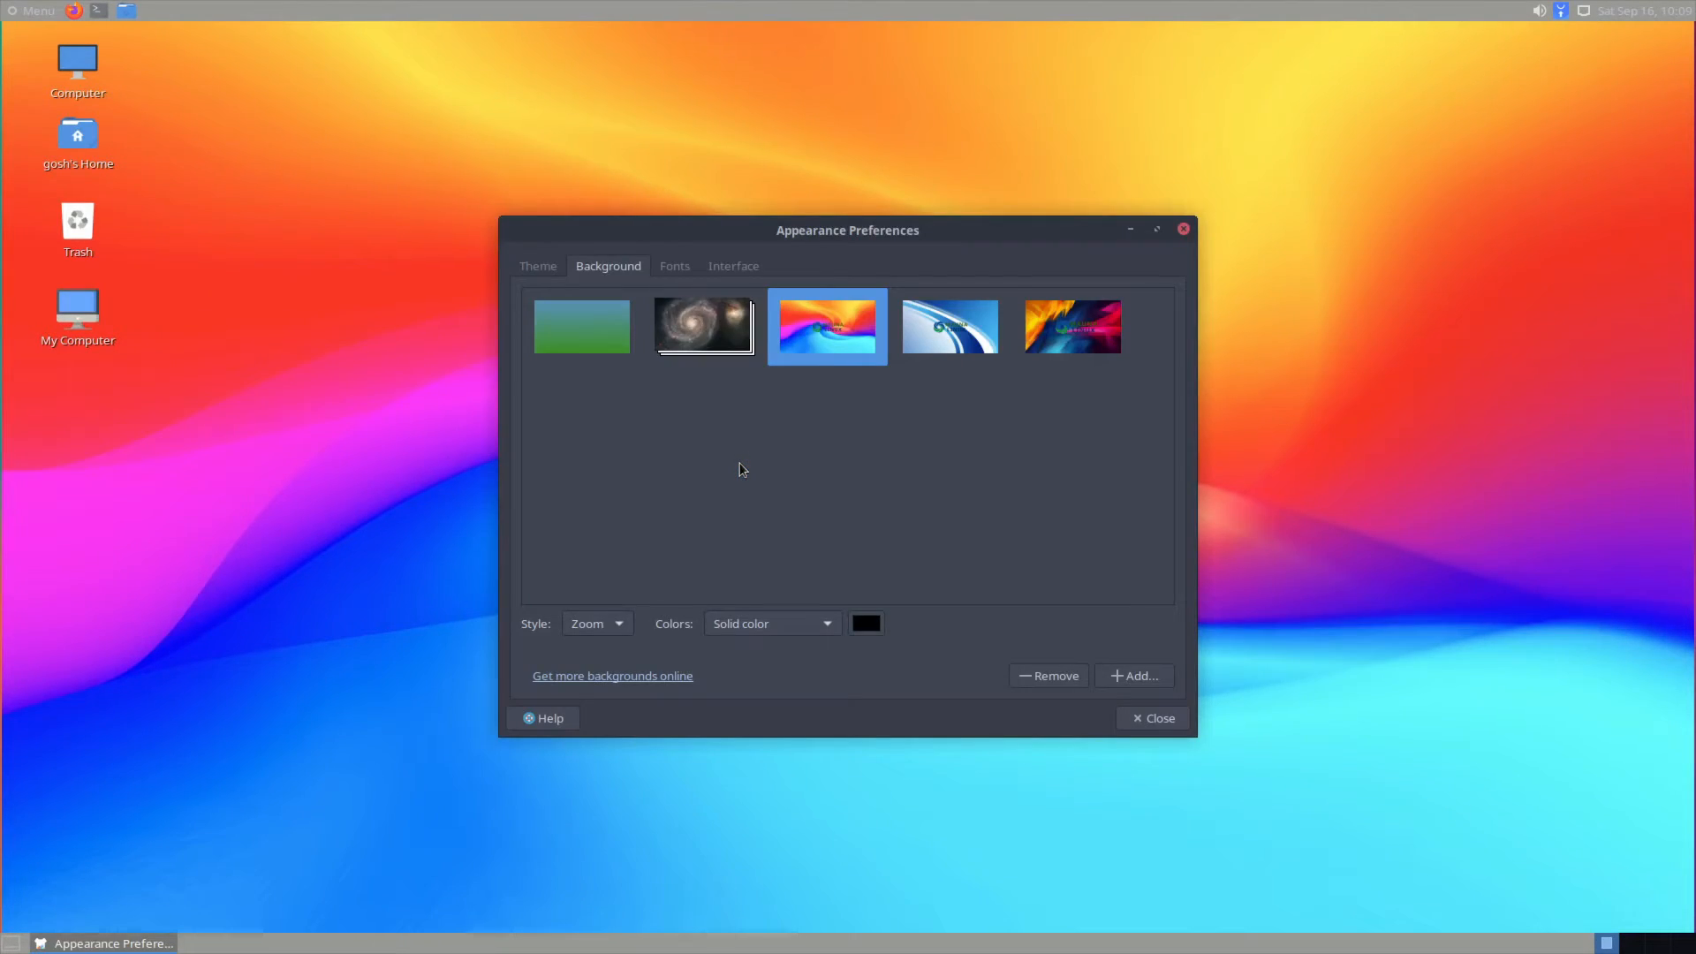
left_click(970, 356)
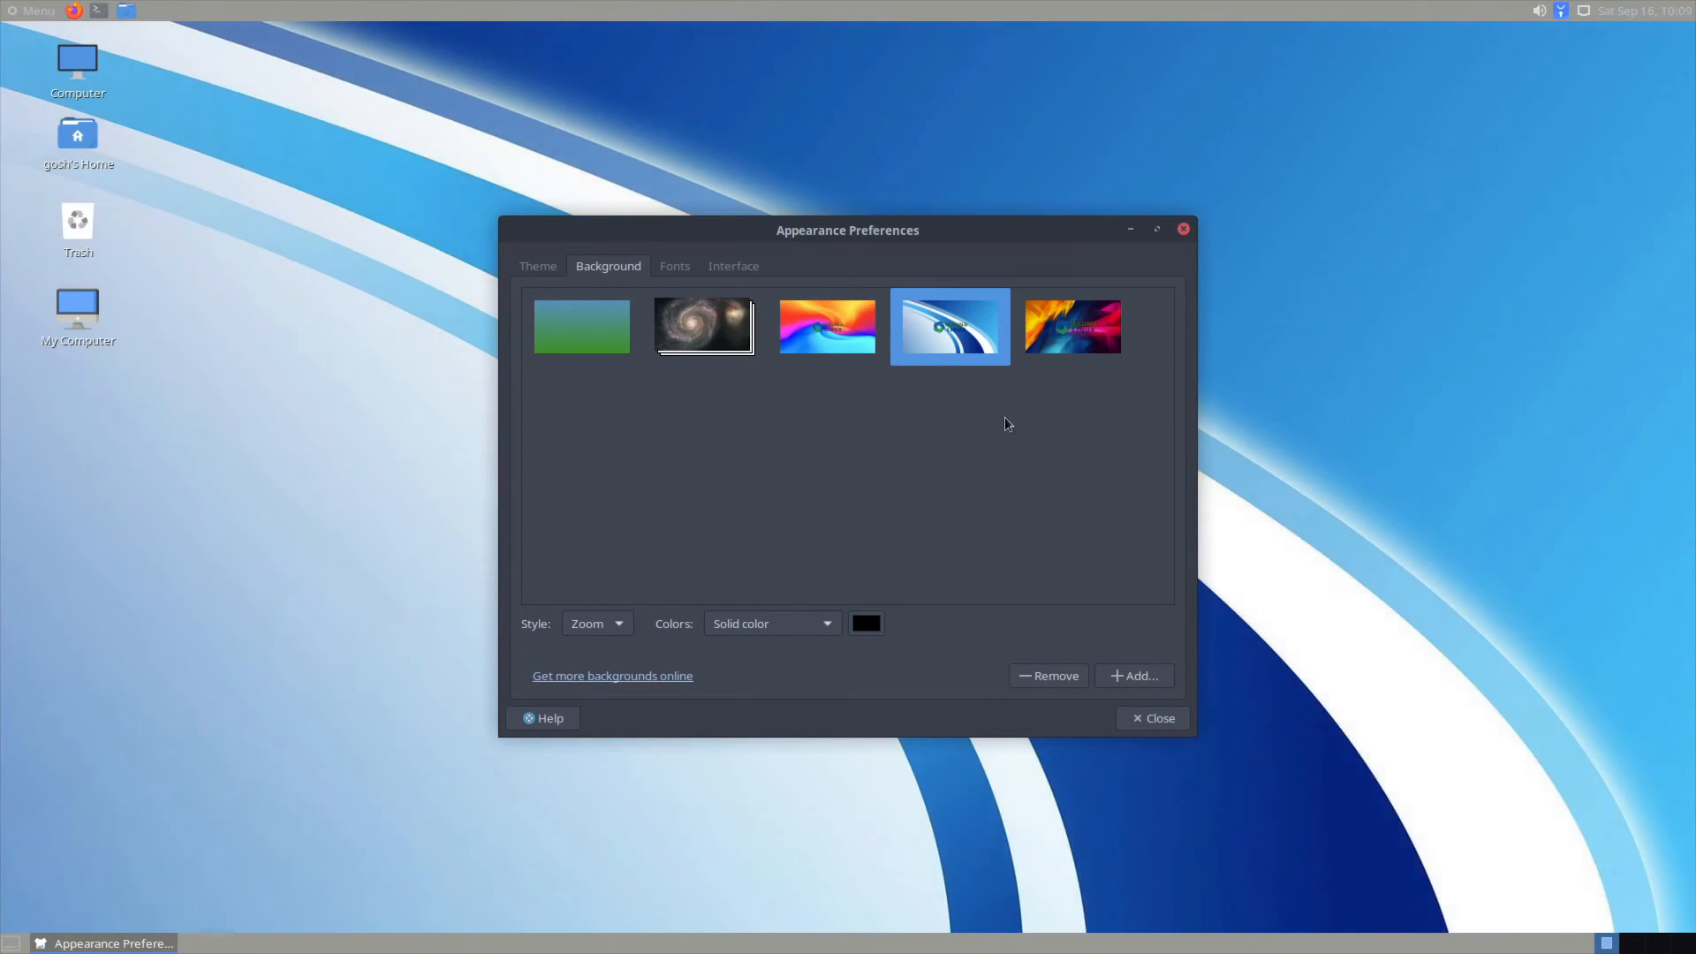
left_click(1146, 716)
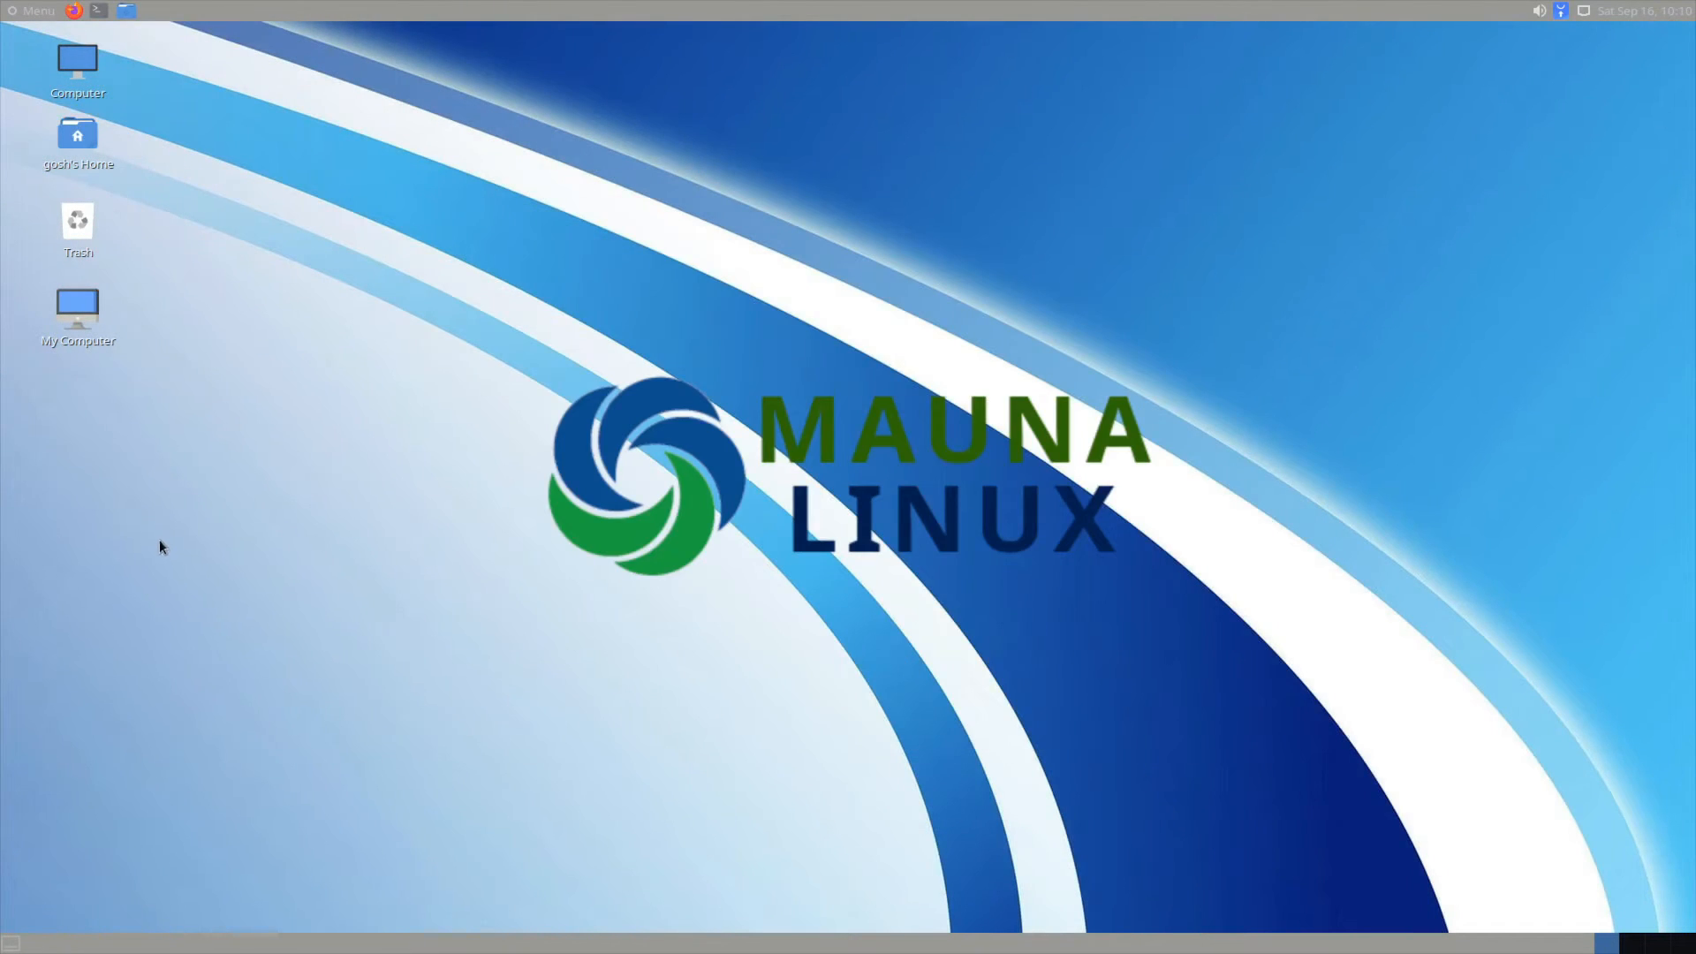
Step: Preview the dark orange and blue-green backgrounds, then settle back on the blue swoosh wallpaper
right_click(538, 343)
left_click(603, 546)
left_click(1106, 335)
left_click_drag(1001, 229, 977, 290)
left_click(571, 377)
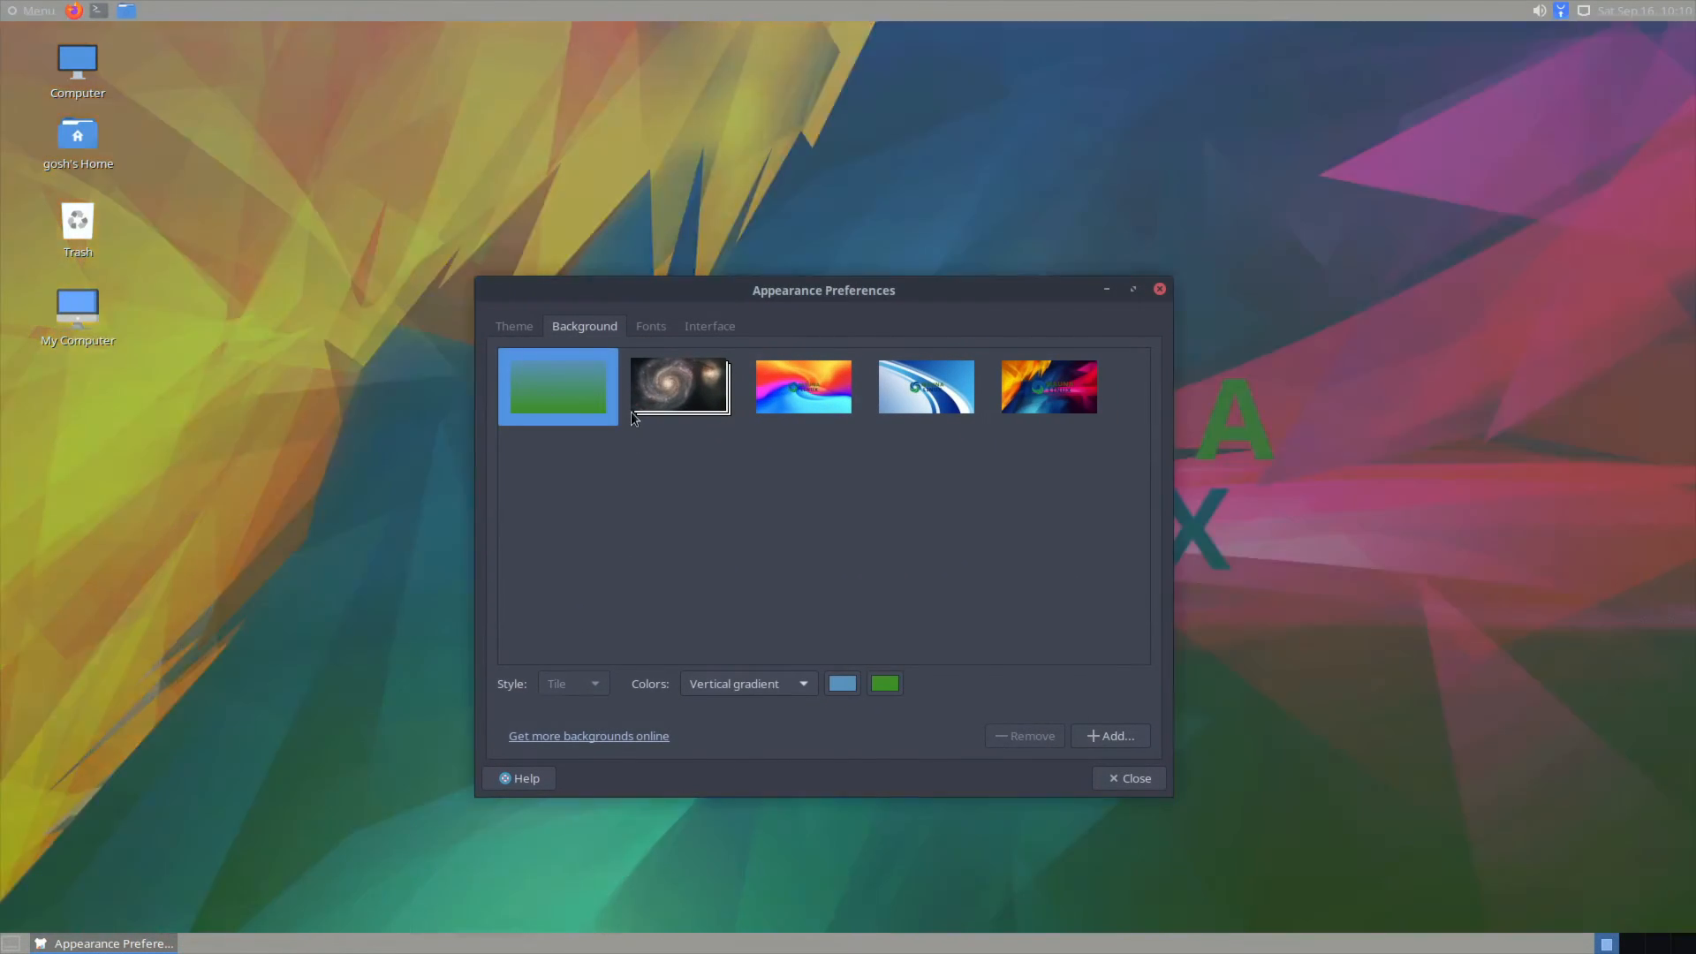
left_click(955, 395)
left_click(1114, 778)
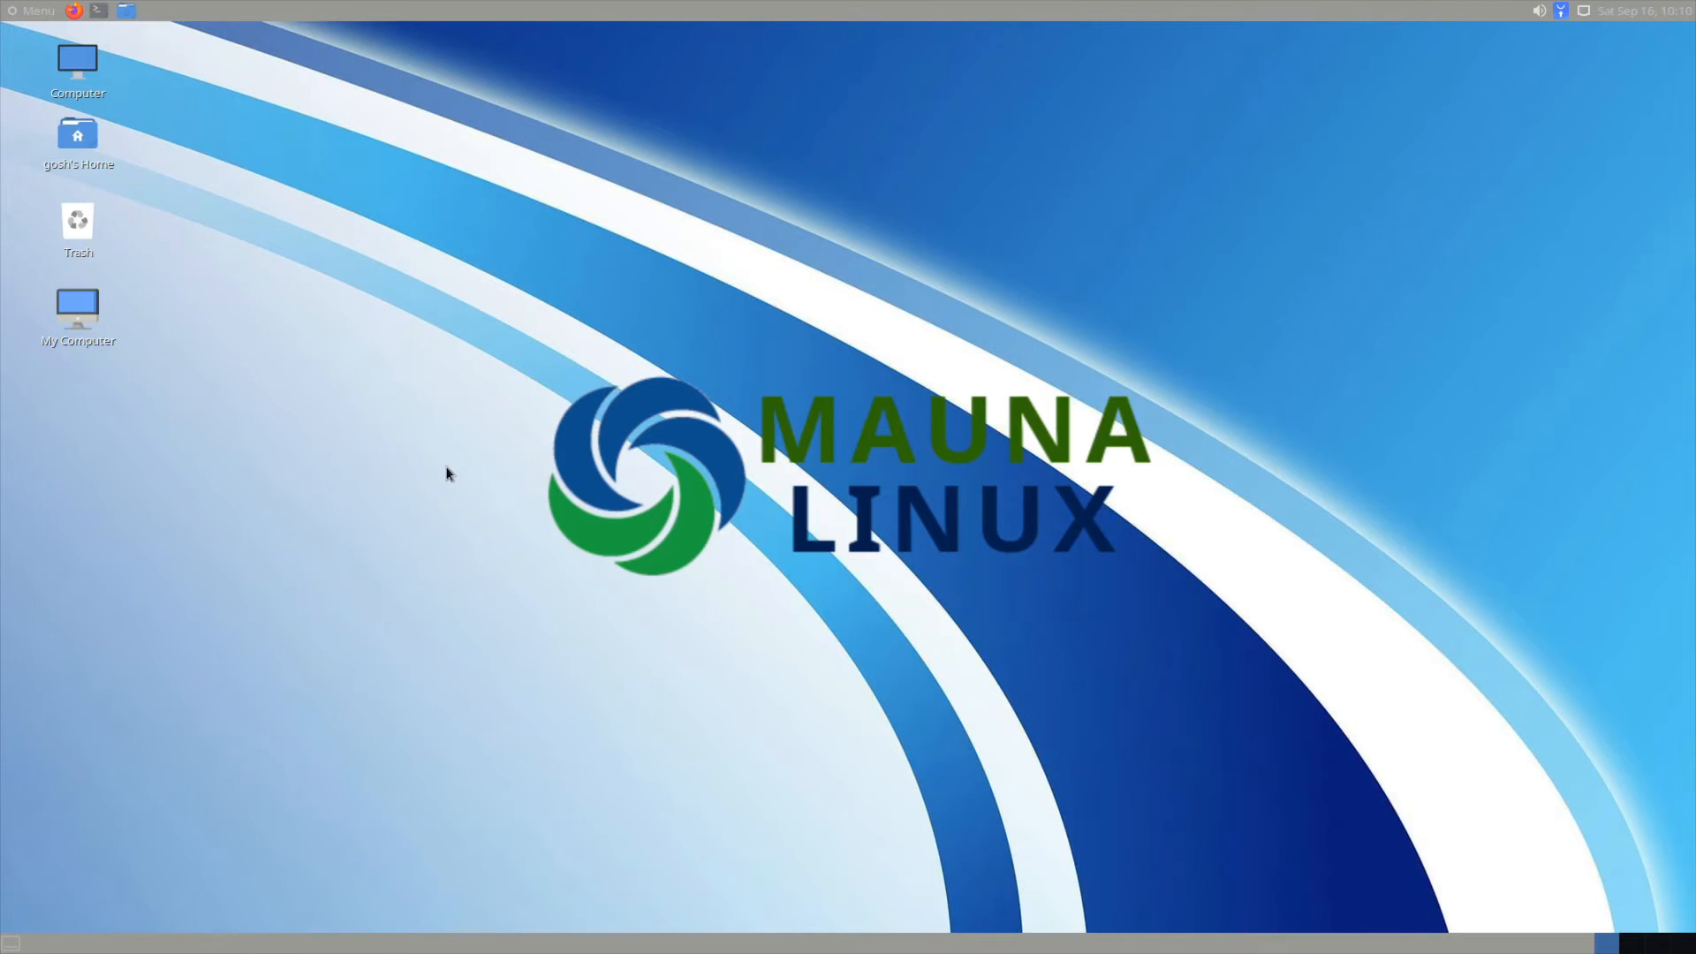
Step: Open the Mauna Linux panel Menu and select the Administration category
left_click(13, 9)
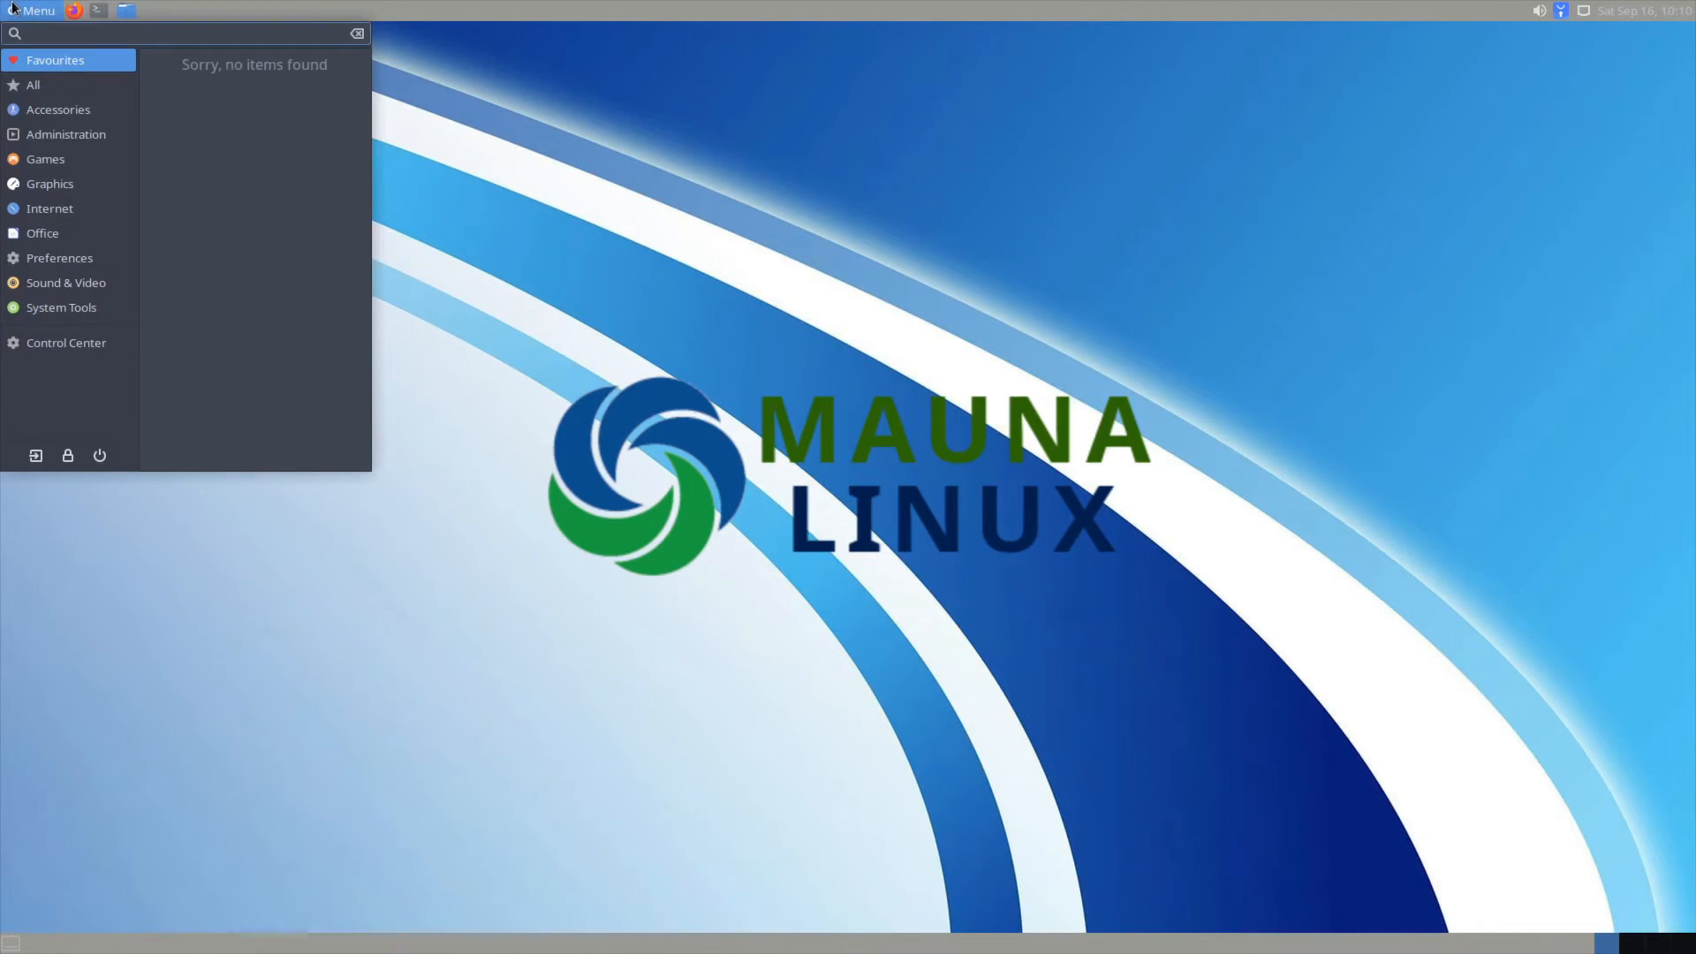
left_click(13, 9)
left_click(16, 9)
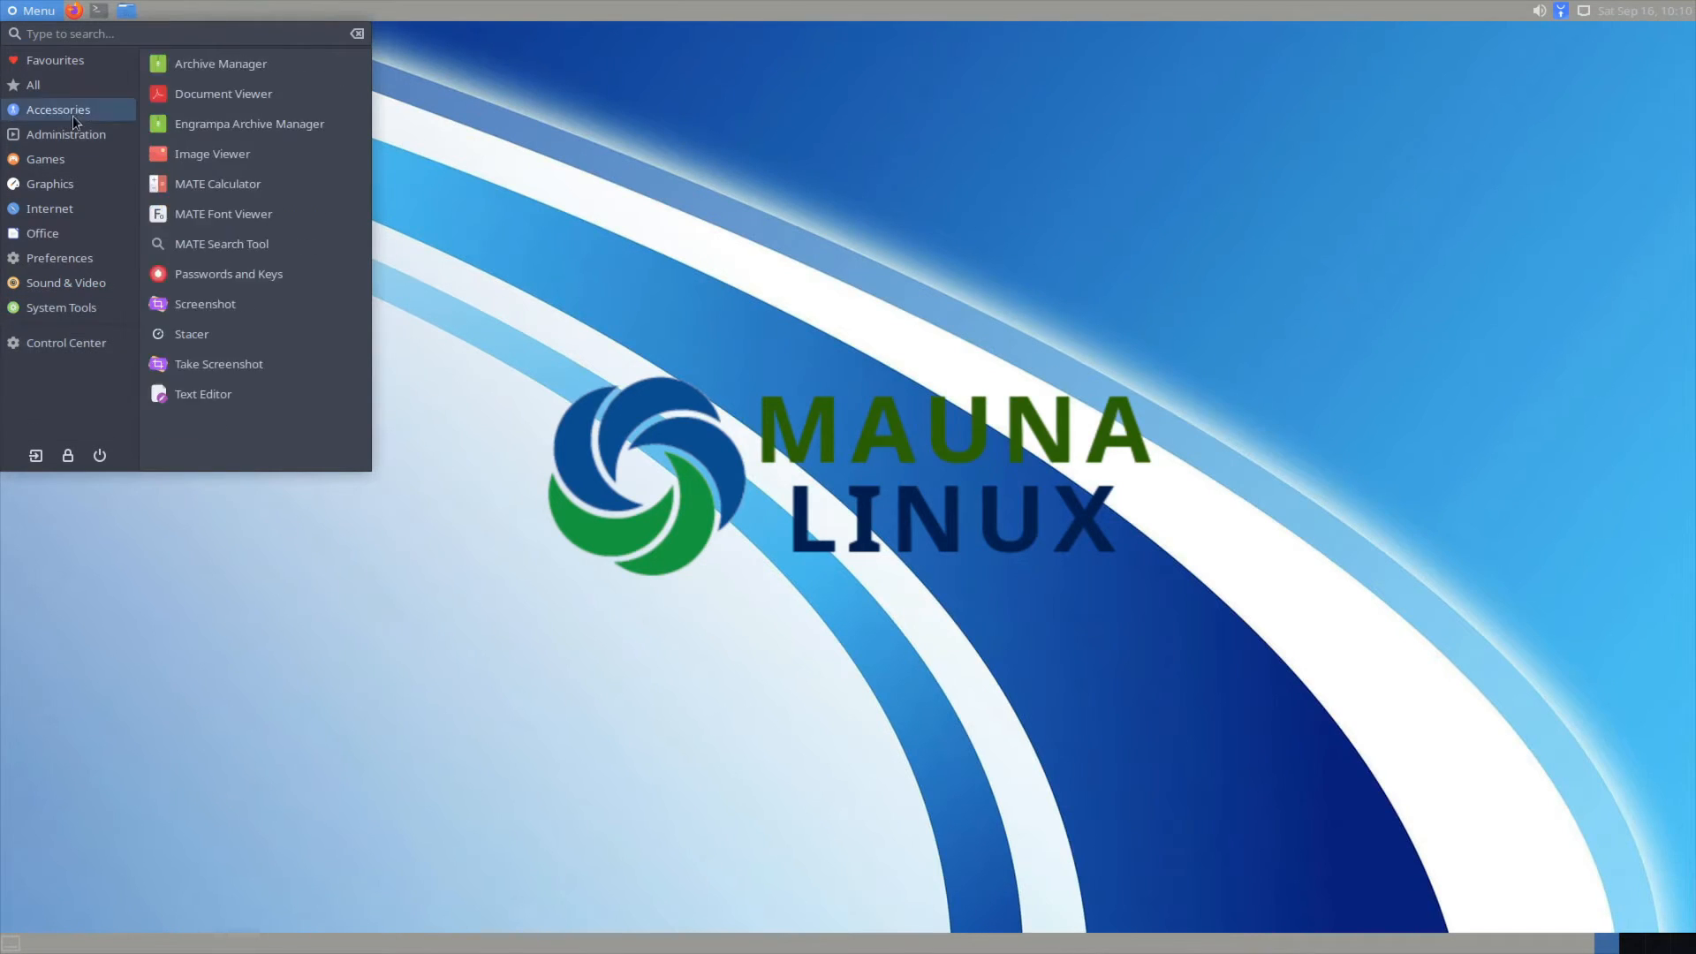
mouse_move(67, 110)
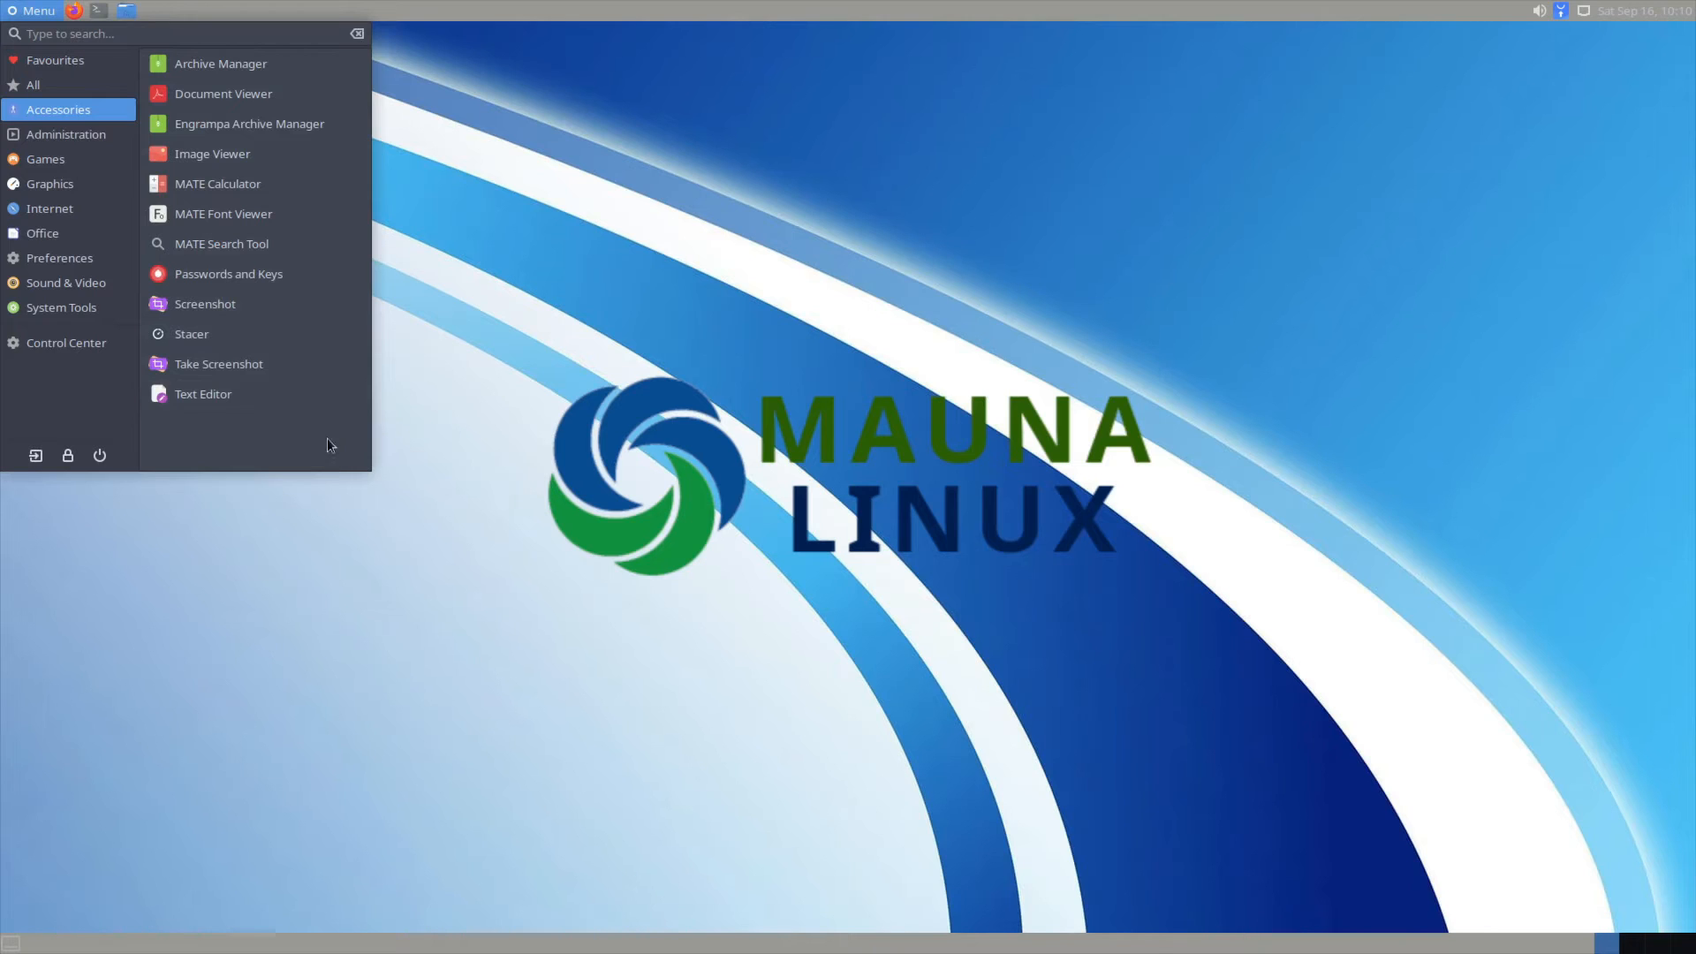
left_click(89, 135)
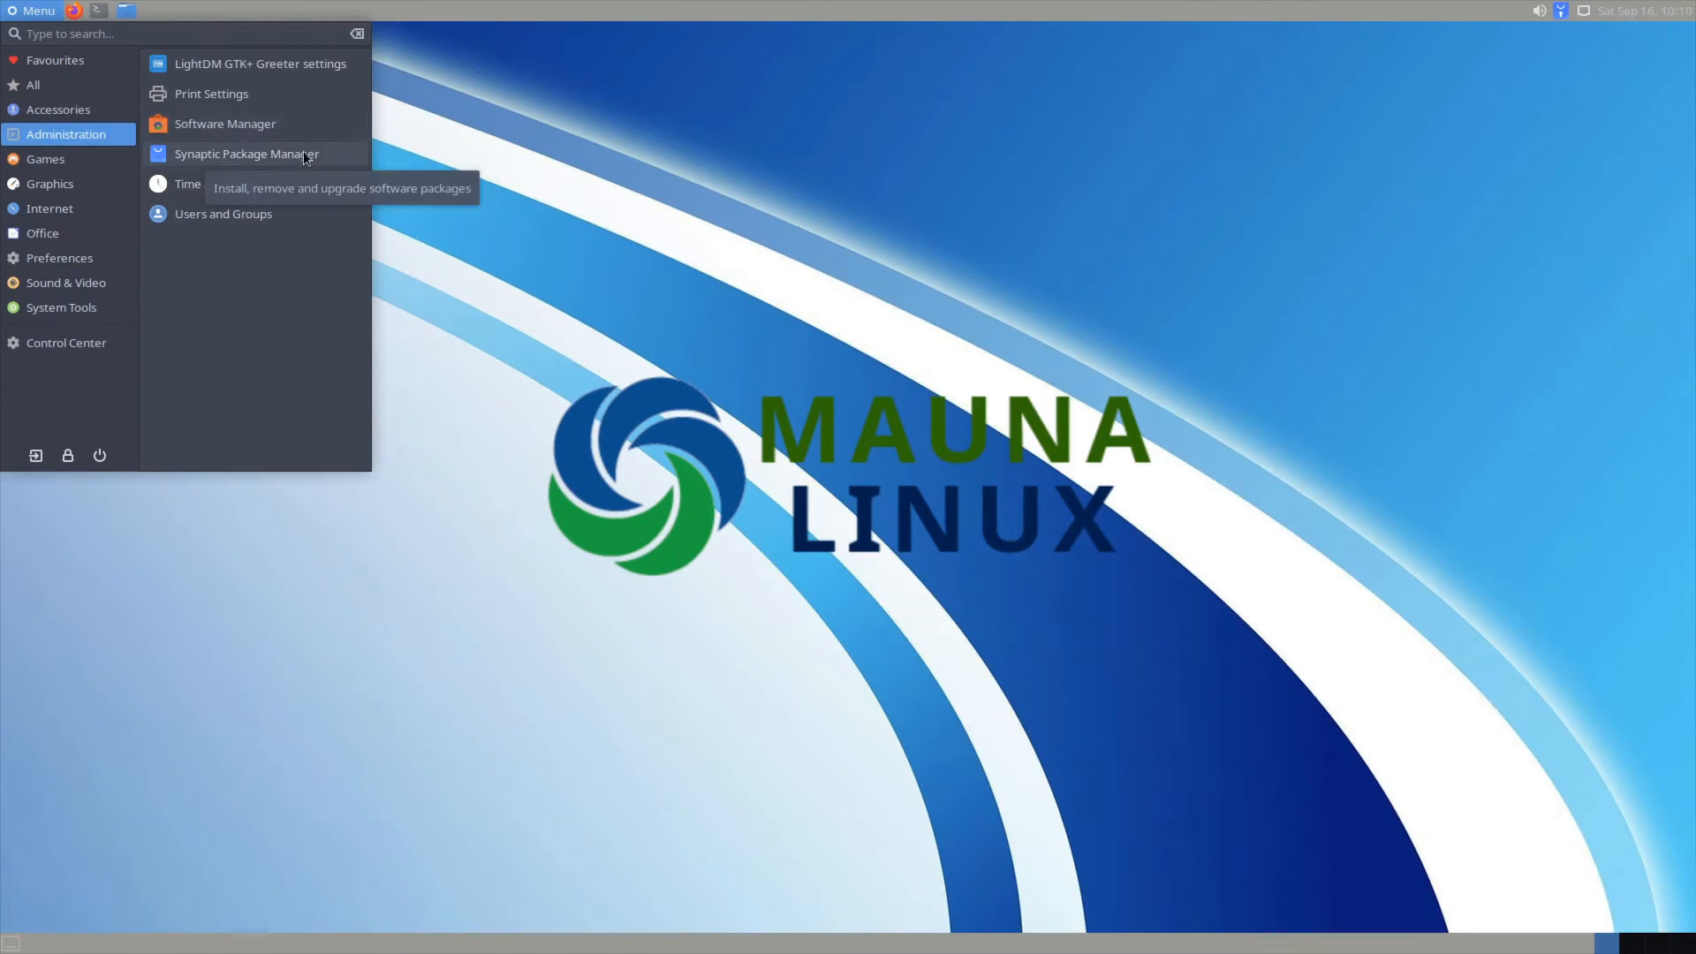
Step: Launch Software Manager and view its About information
left_click(271, 120)
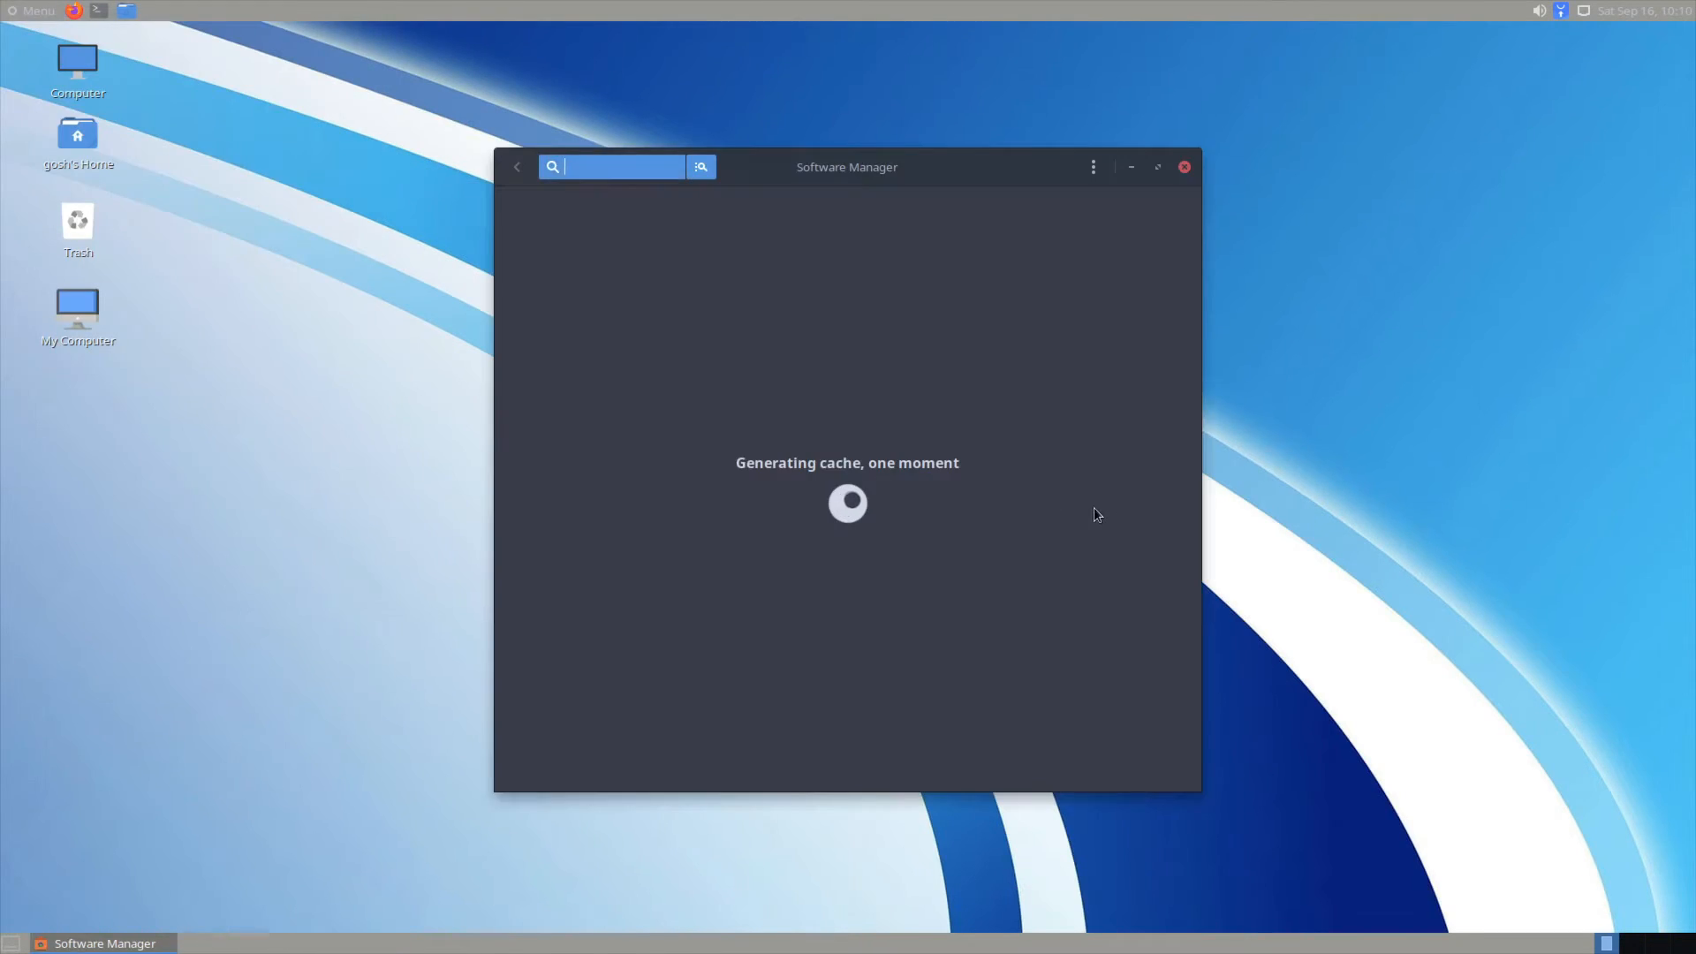
left_click(1092, 167)
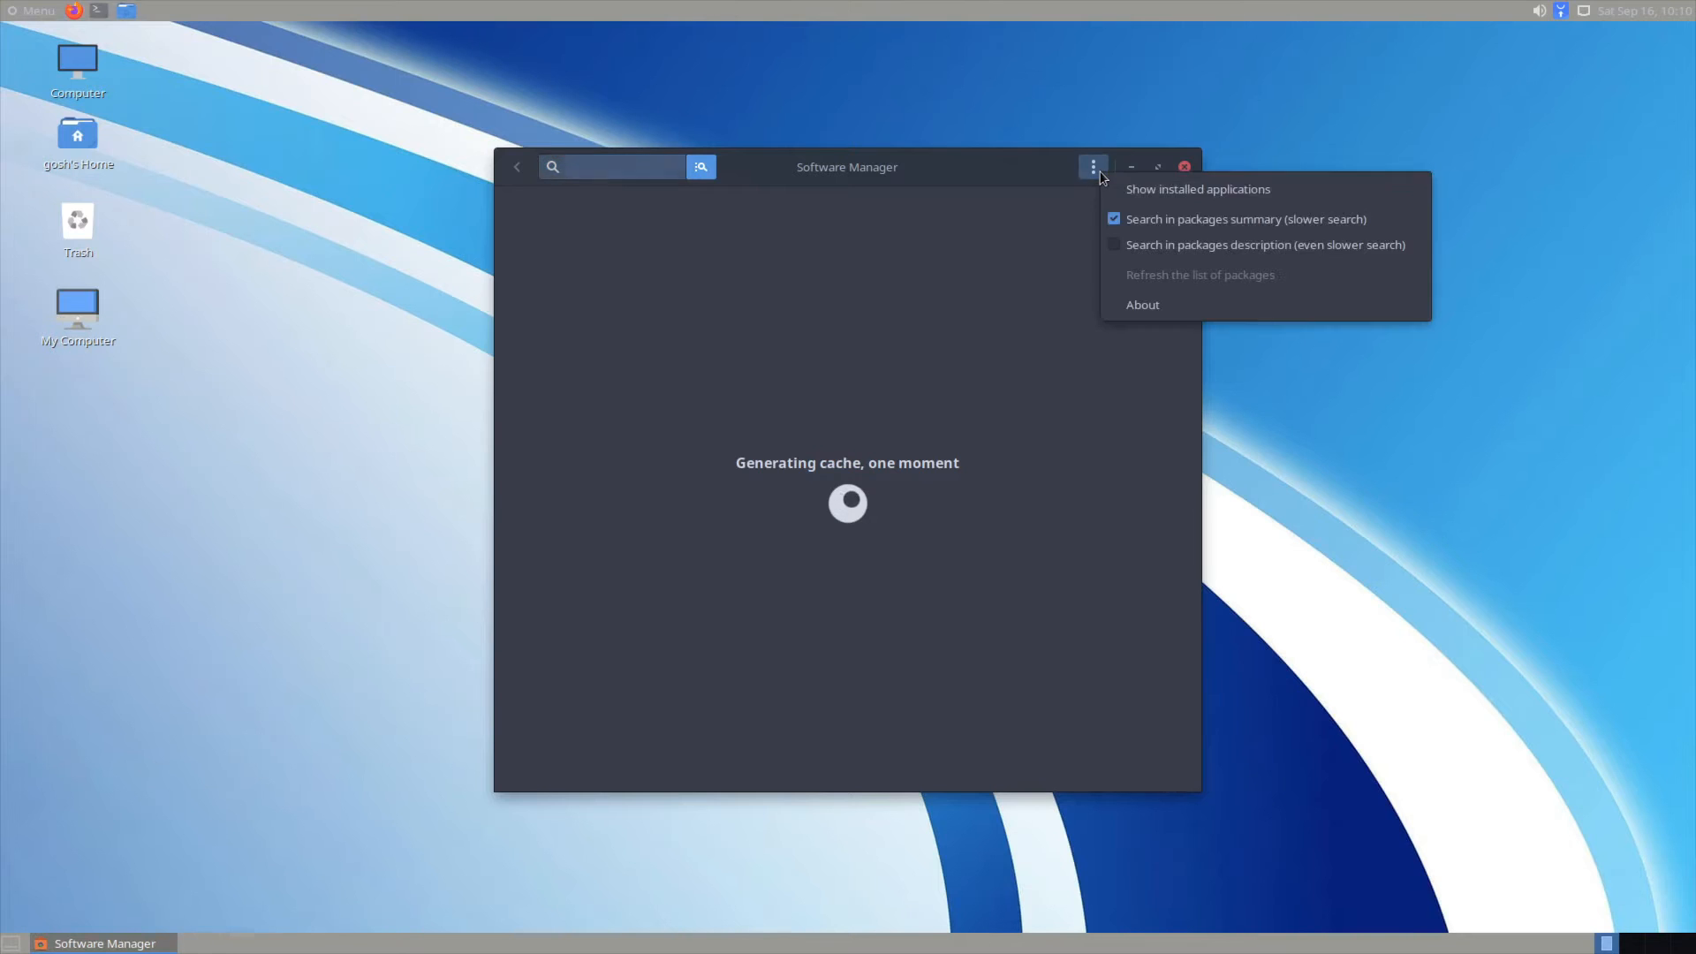
left_click(1216, 321)
left_click(1093, 167)
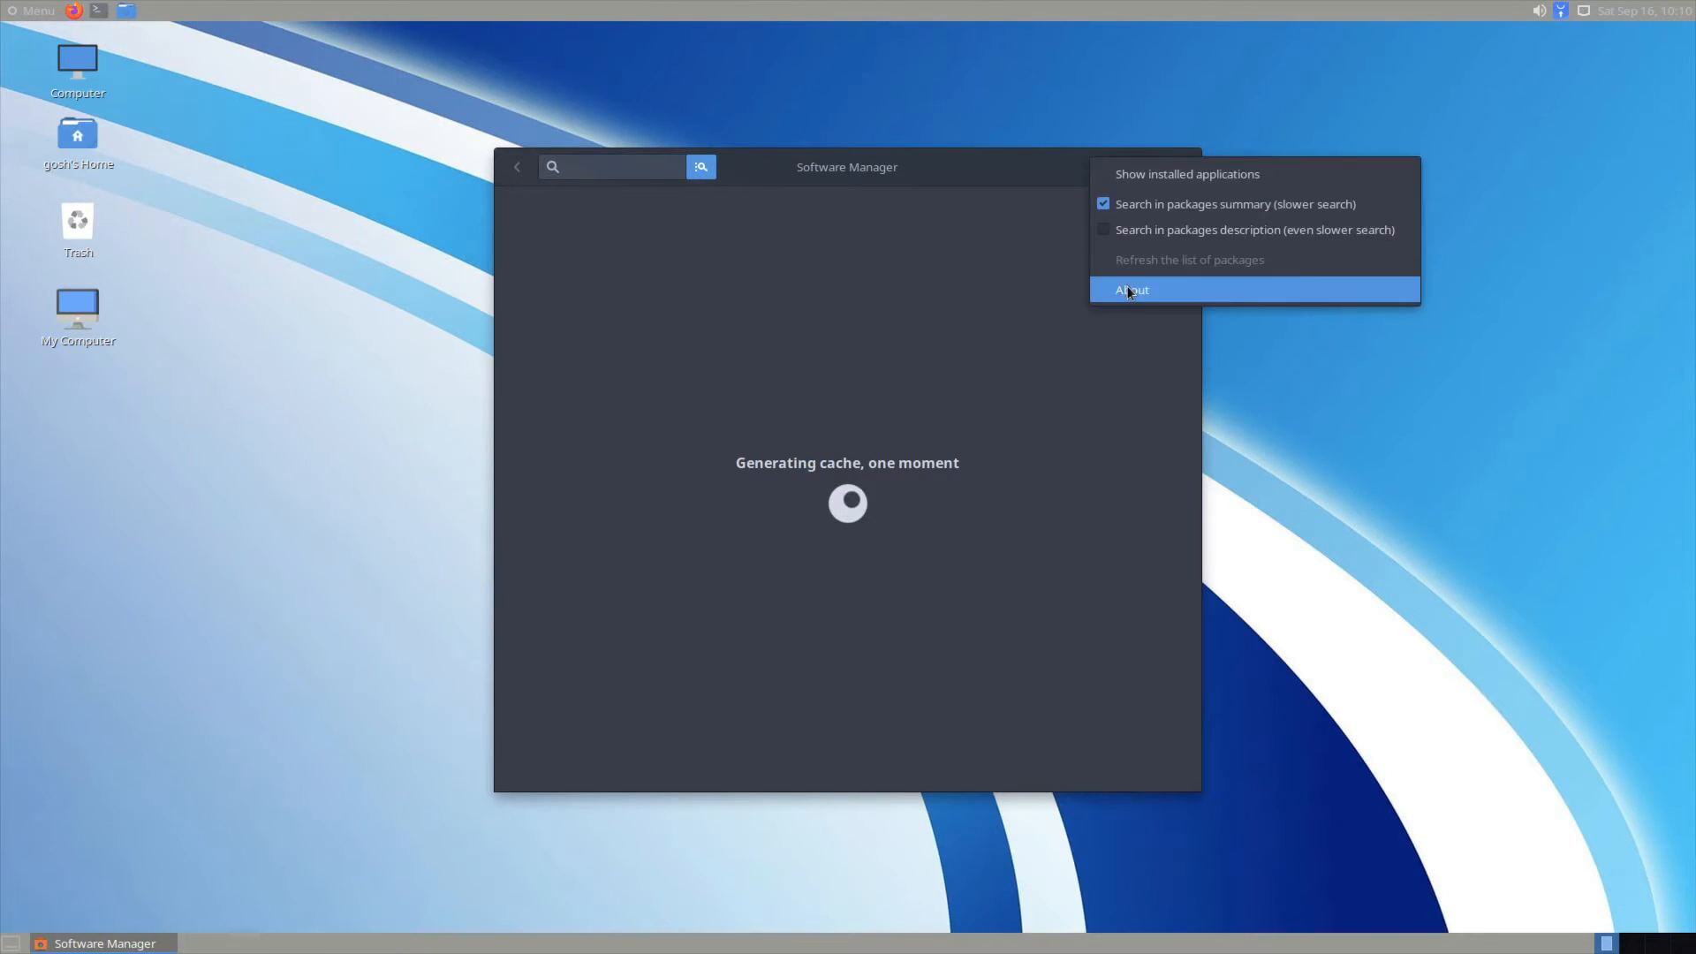
left_click(1129, 288)
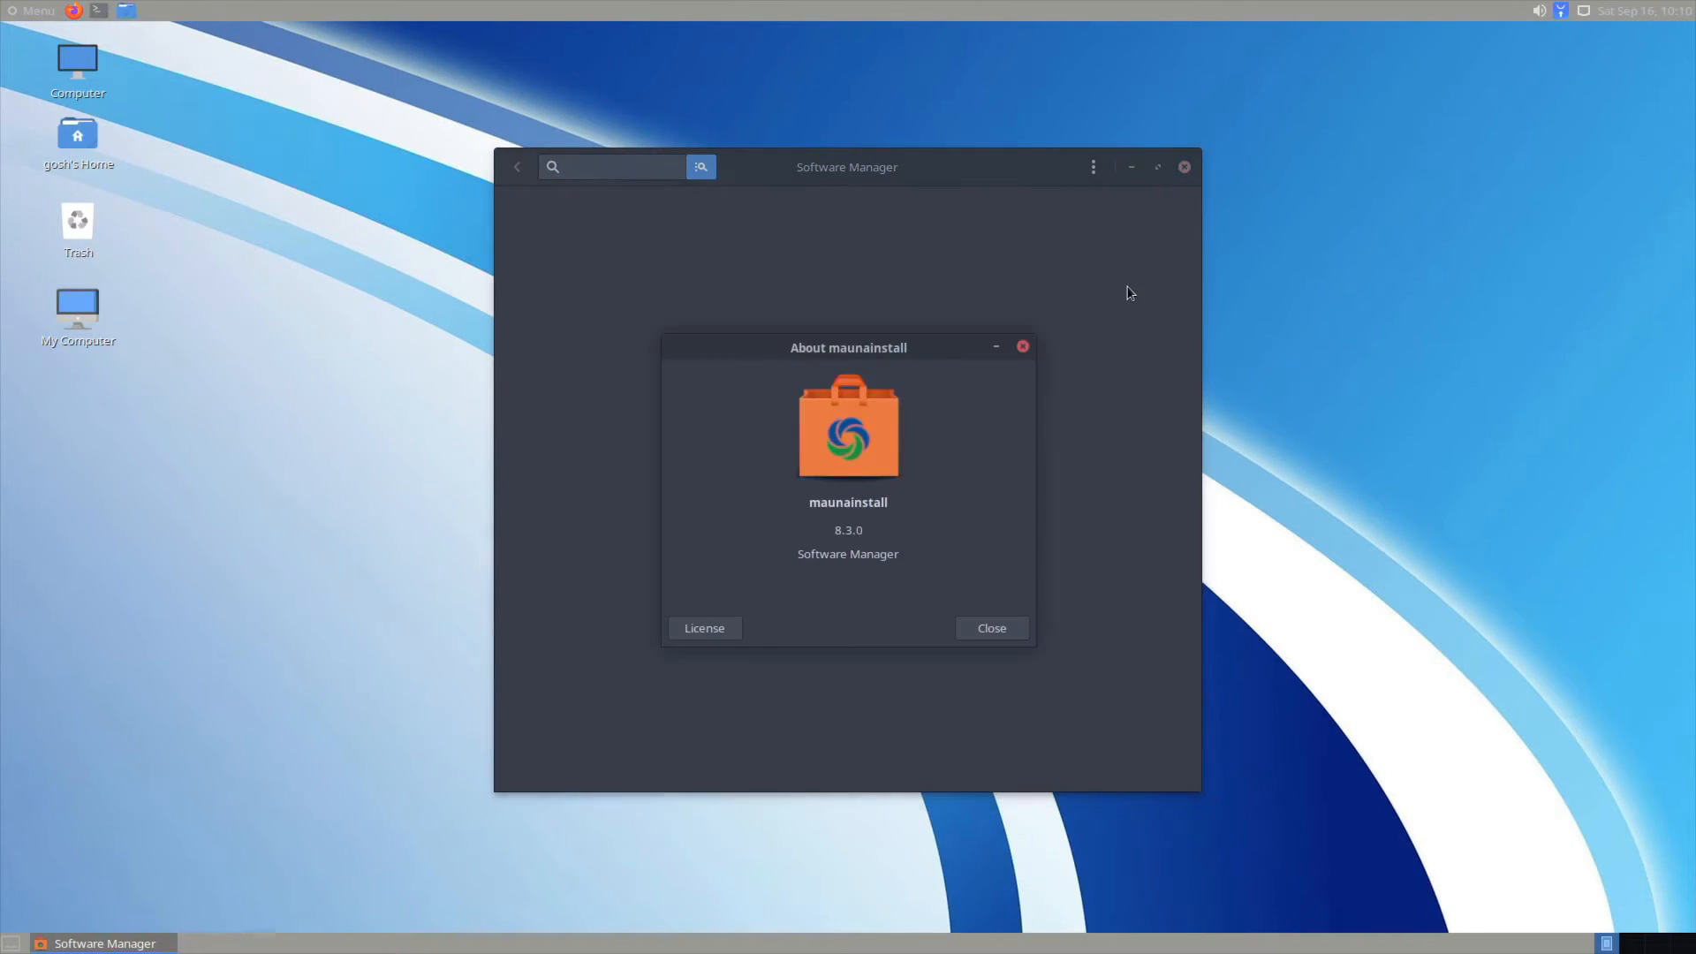
left_click(989, 635)
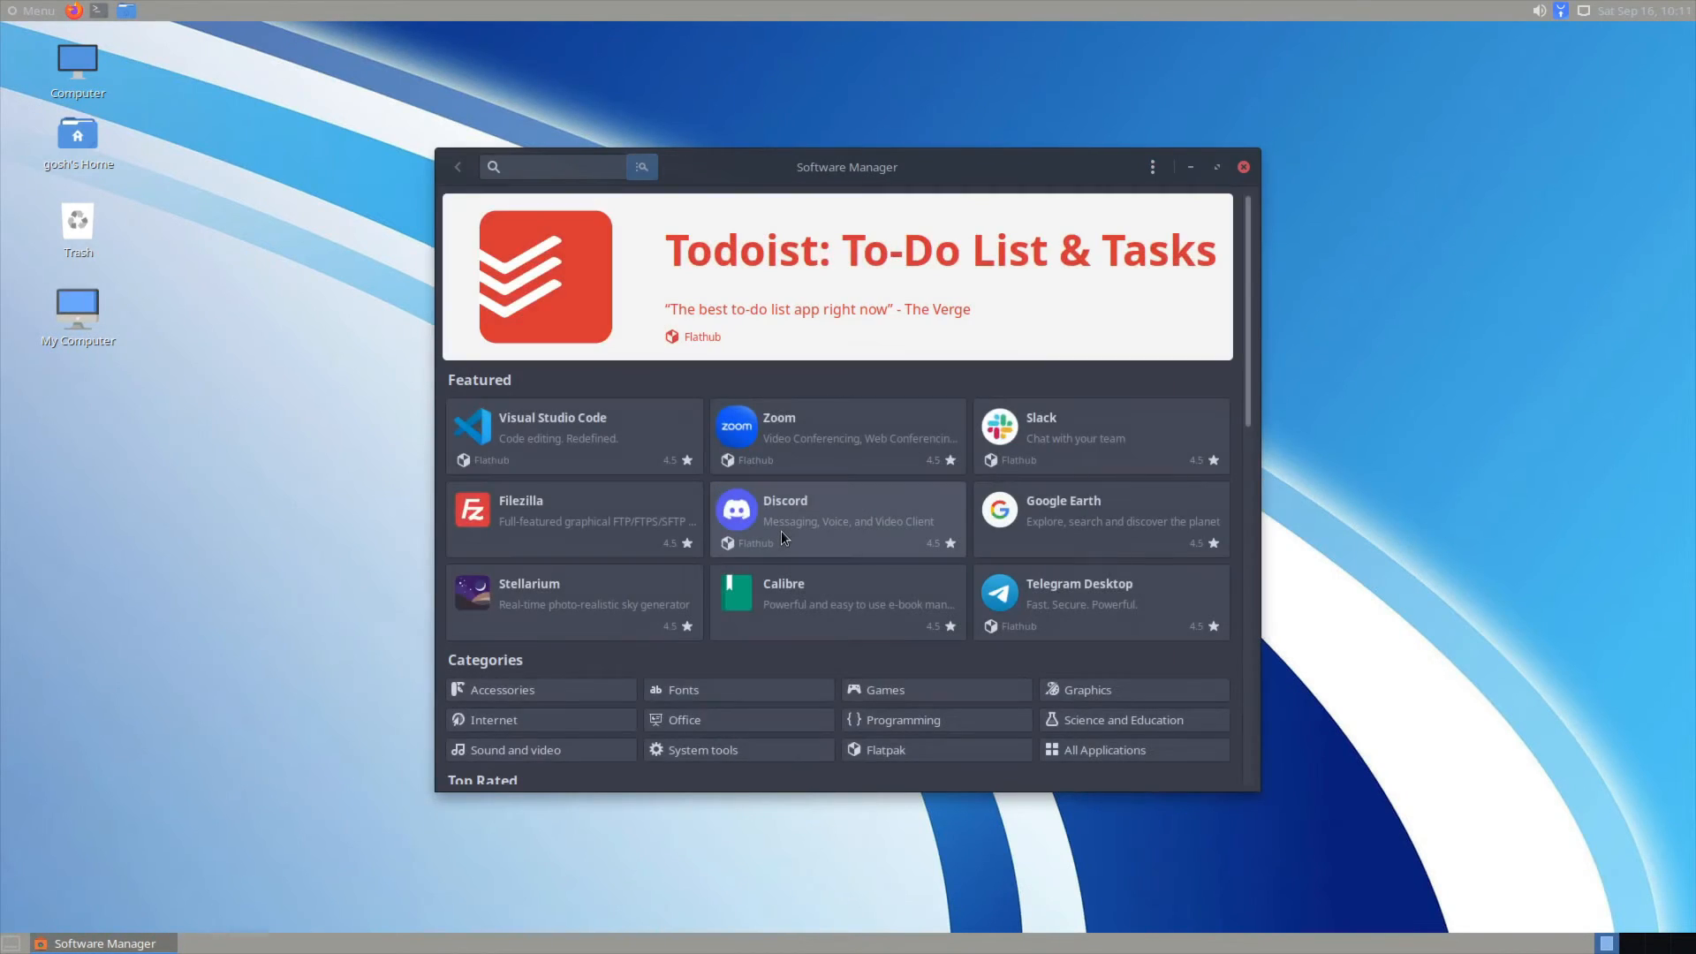
Step: Scroll through the Featured, Categories and Top Rated sections, then back to the top
left_click_drag(1245, 267, 1248, 420)
scroll(1003, 552, "up", 5)
scroll(1000, 548, "down", 11)
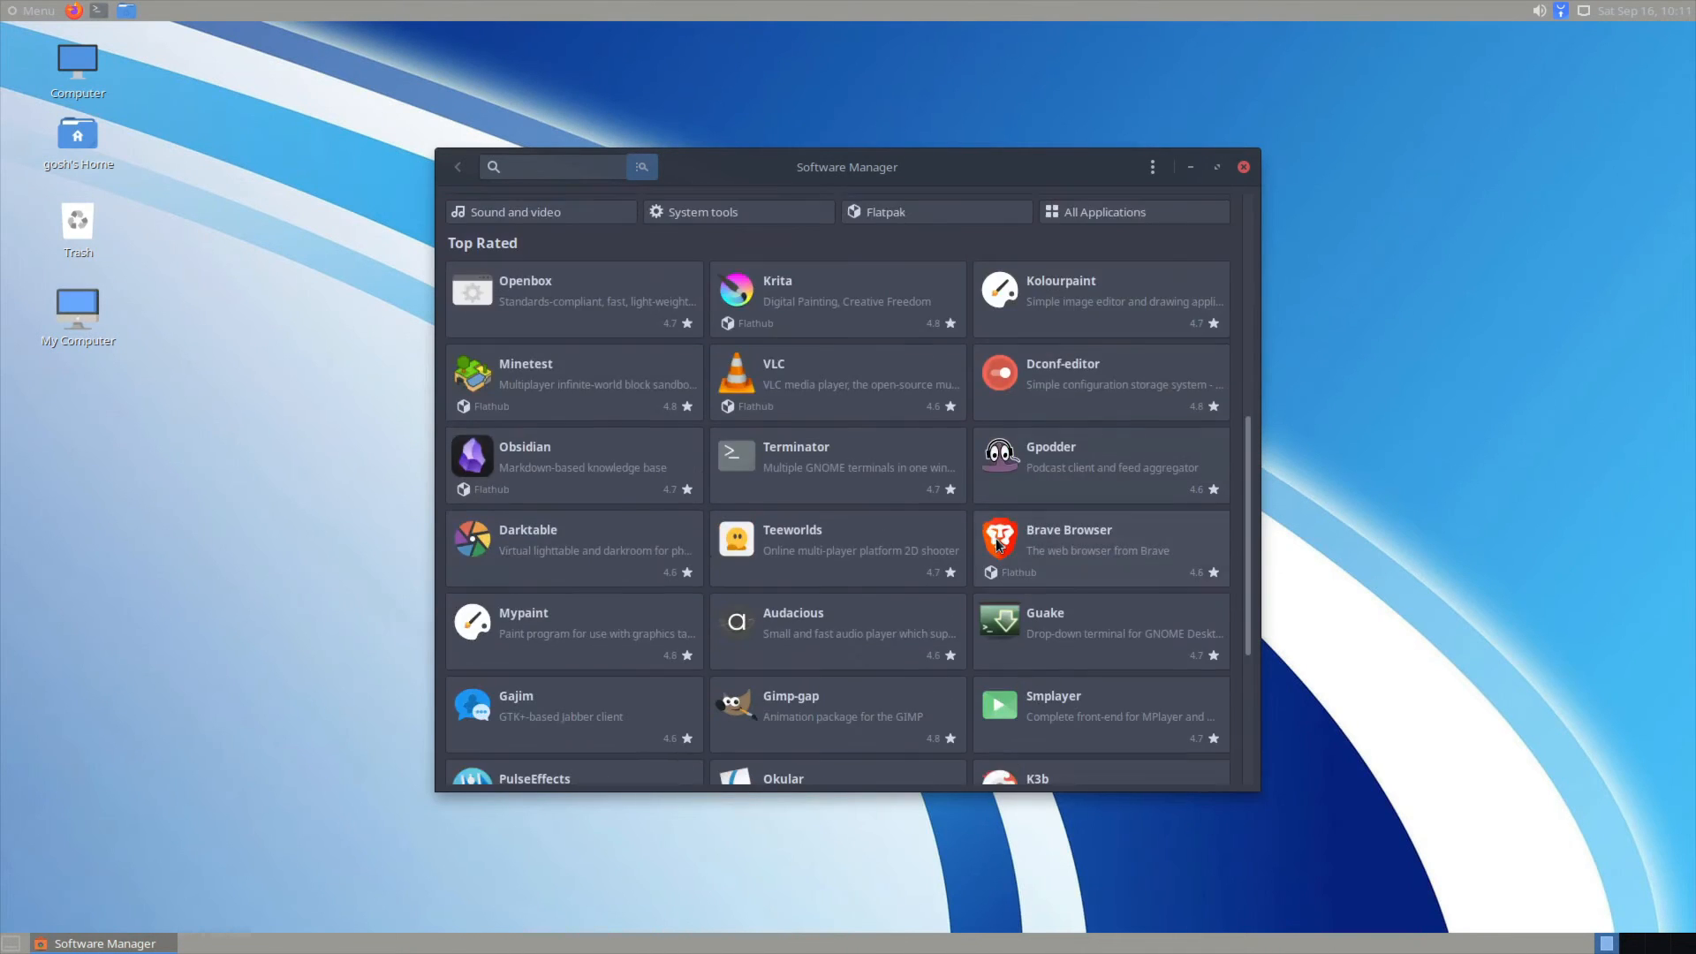
scroll(994, 534, "up", 6)
scroll(980, 521, "up", 4)
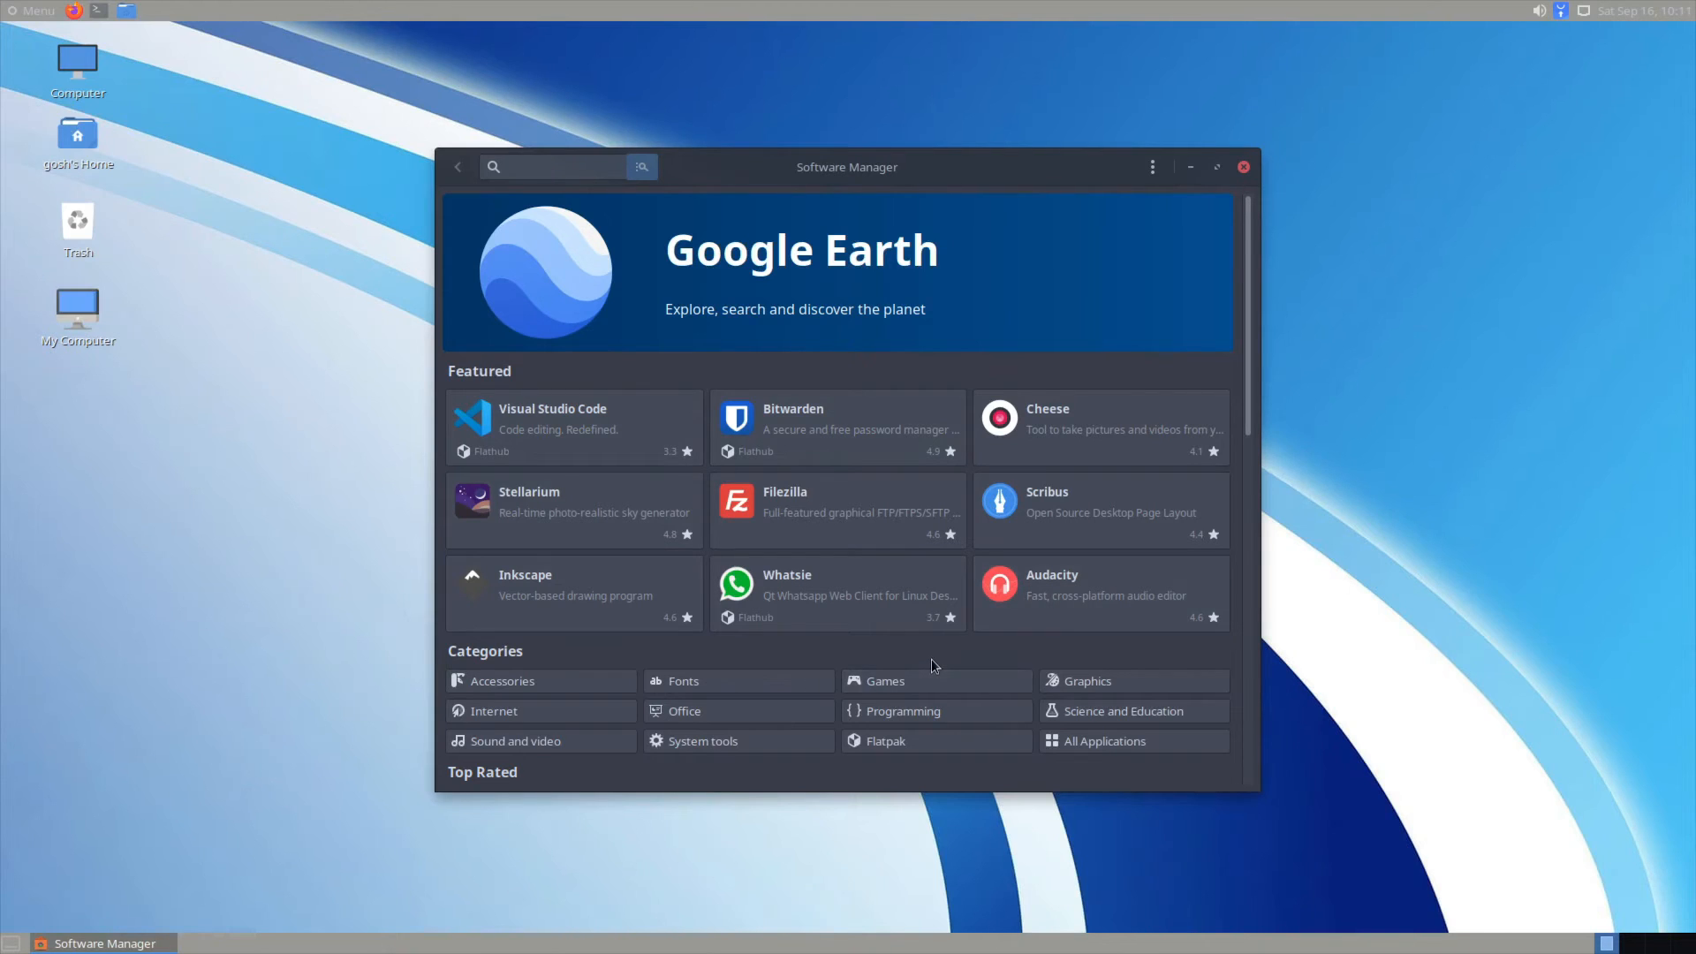
Step: Open Audacity's details page and set its source to Flatpak (Flathub)
left_click(1110, 599)
left_click(778, 255)
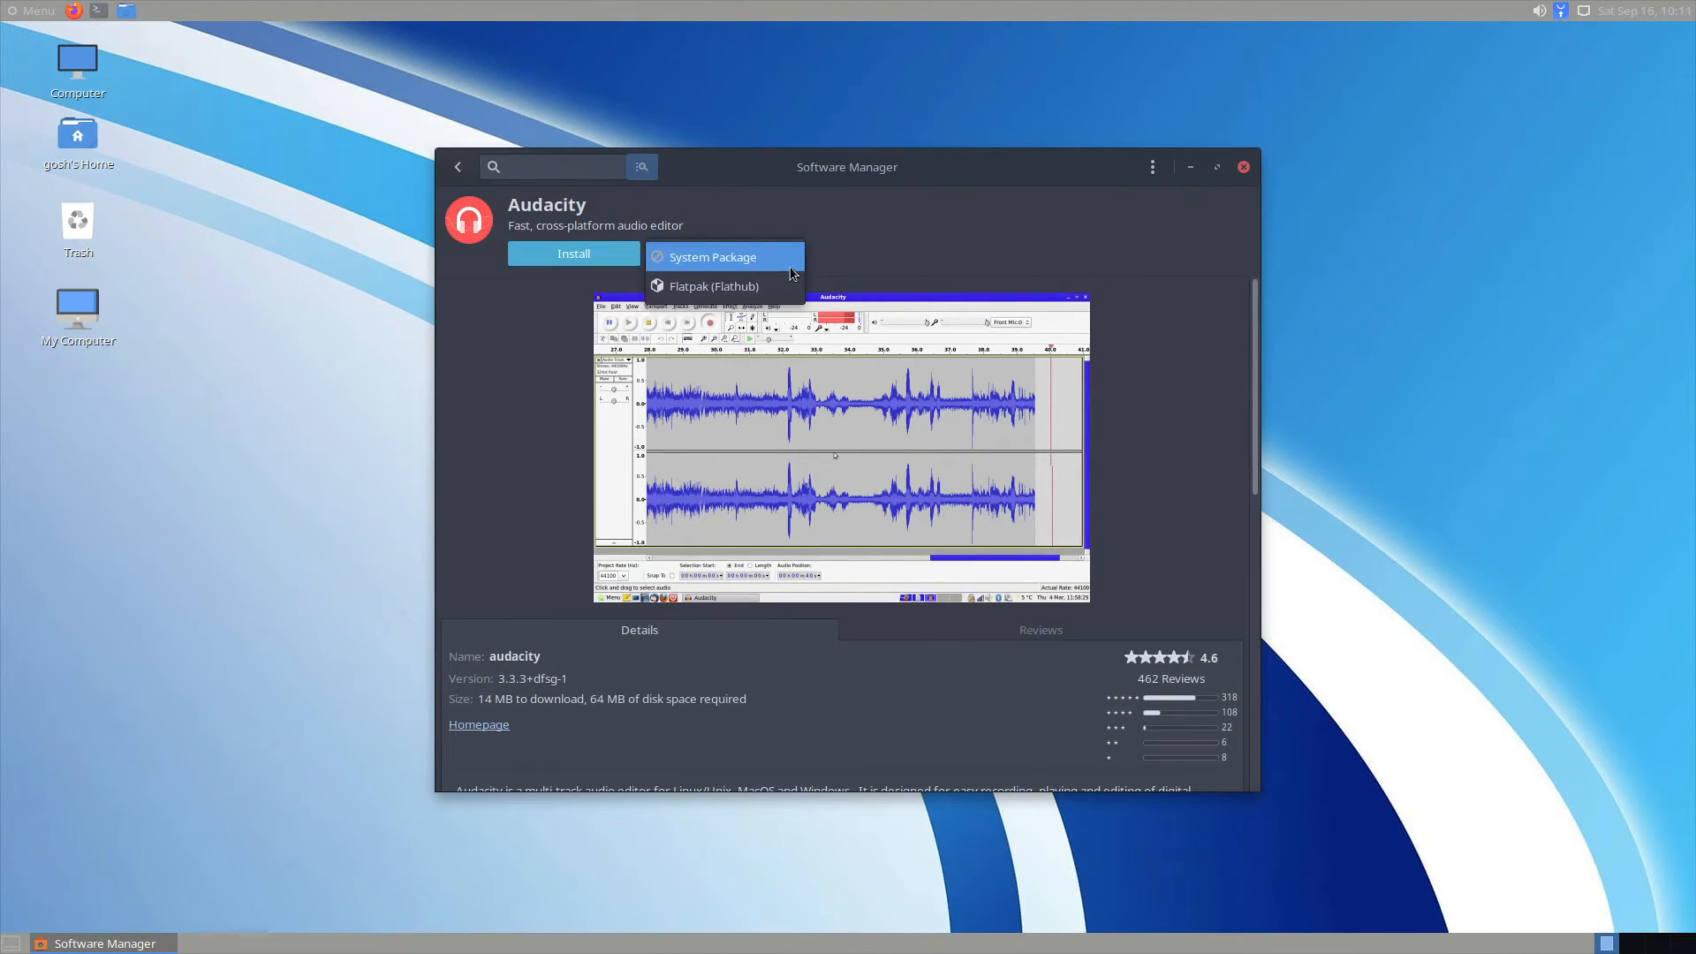
left_click(857, 250)
left_click(707, 260)
left_click(698, 287)
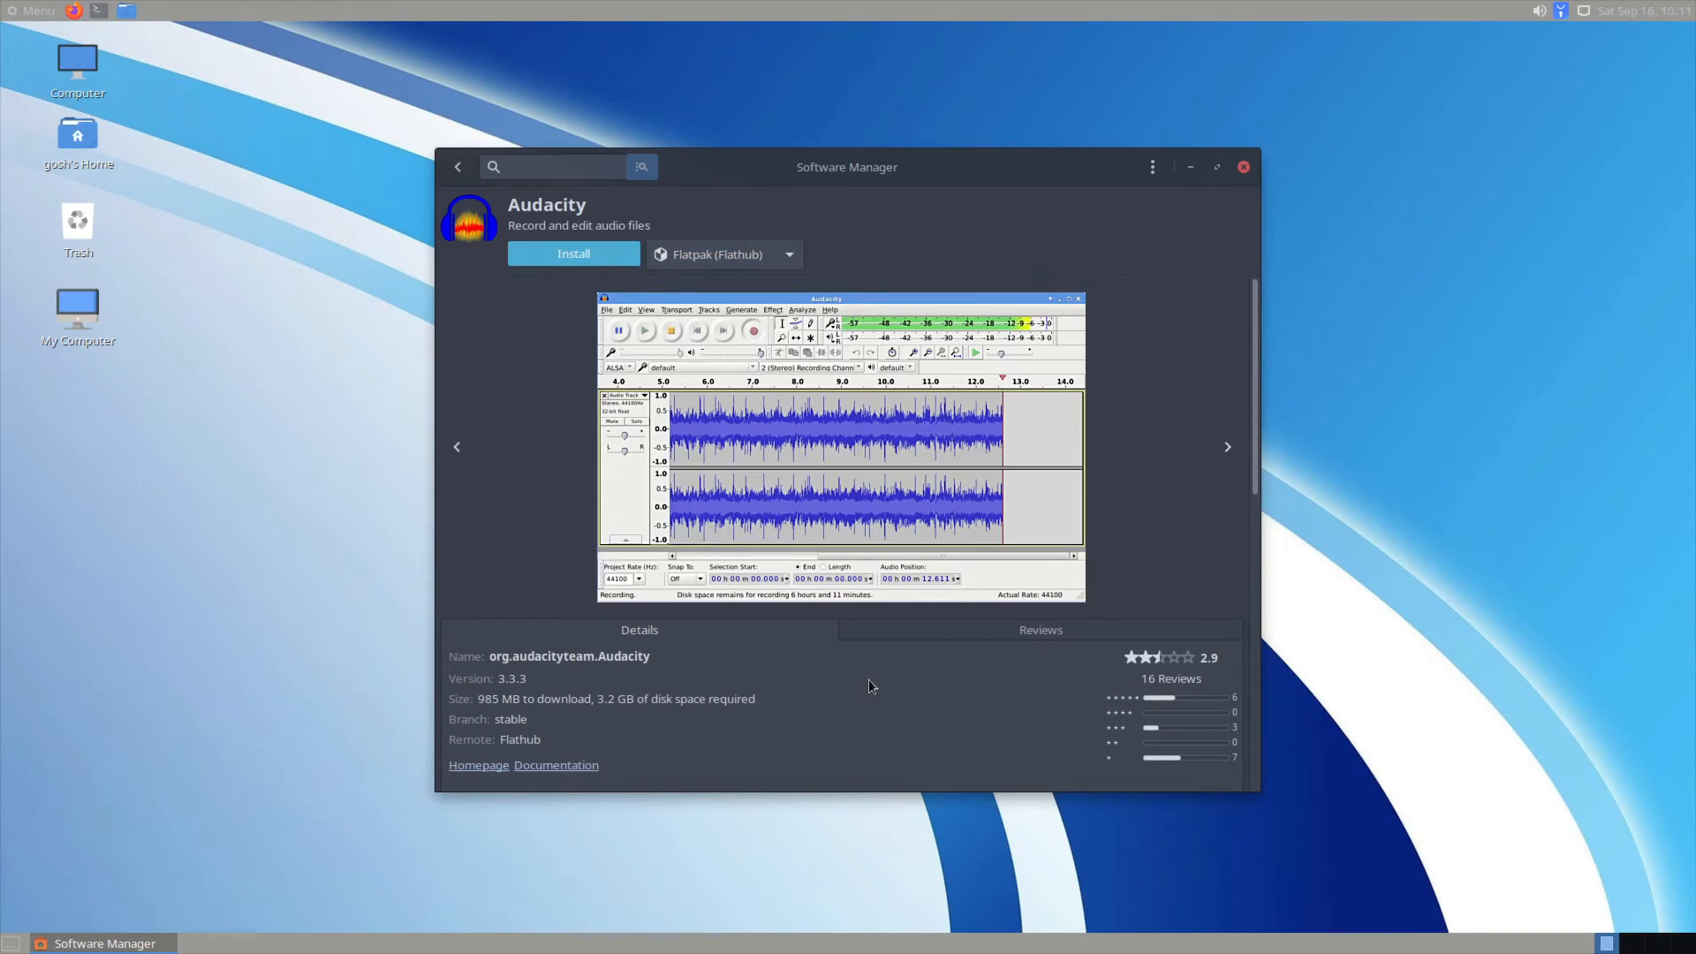
left_click(730, 261)
left_click(725, 287)
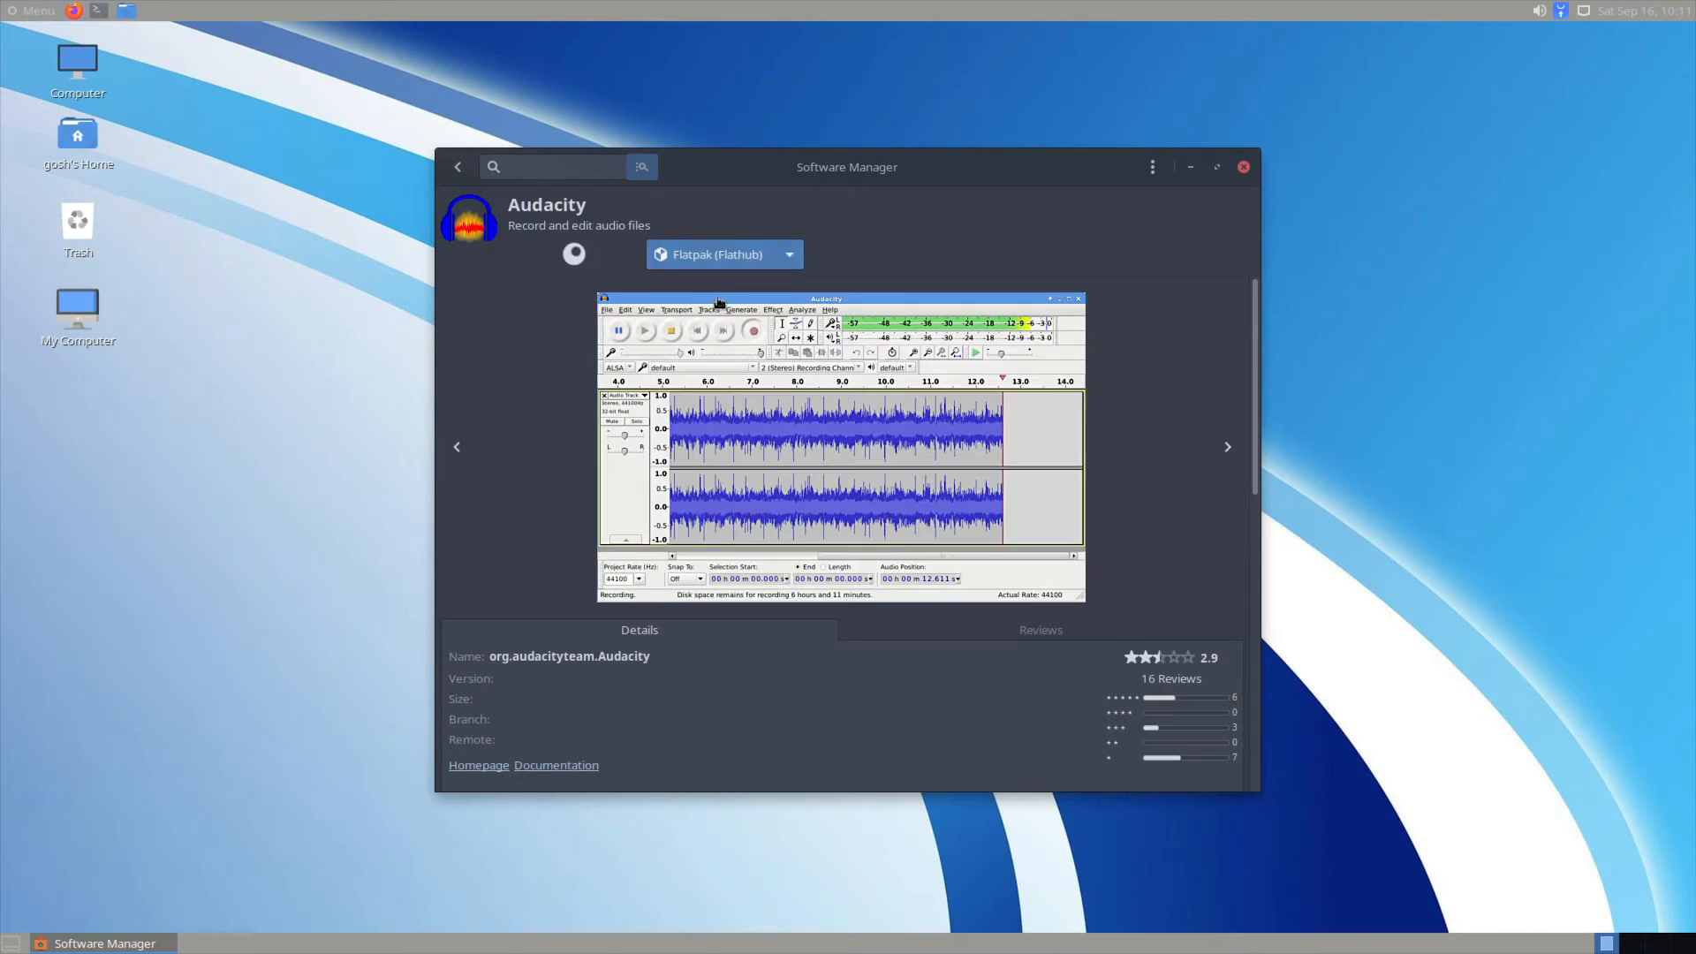
Step: Install the Flathub Audacity, accepting the additional runtime packages
left_click(581, 264)
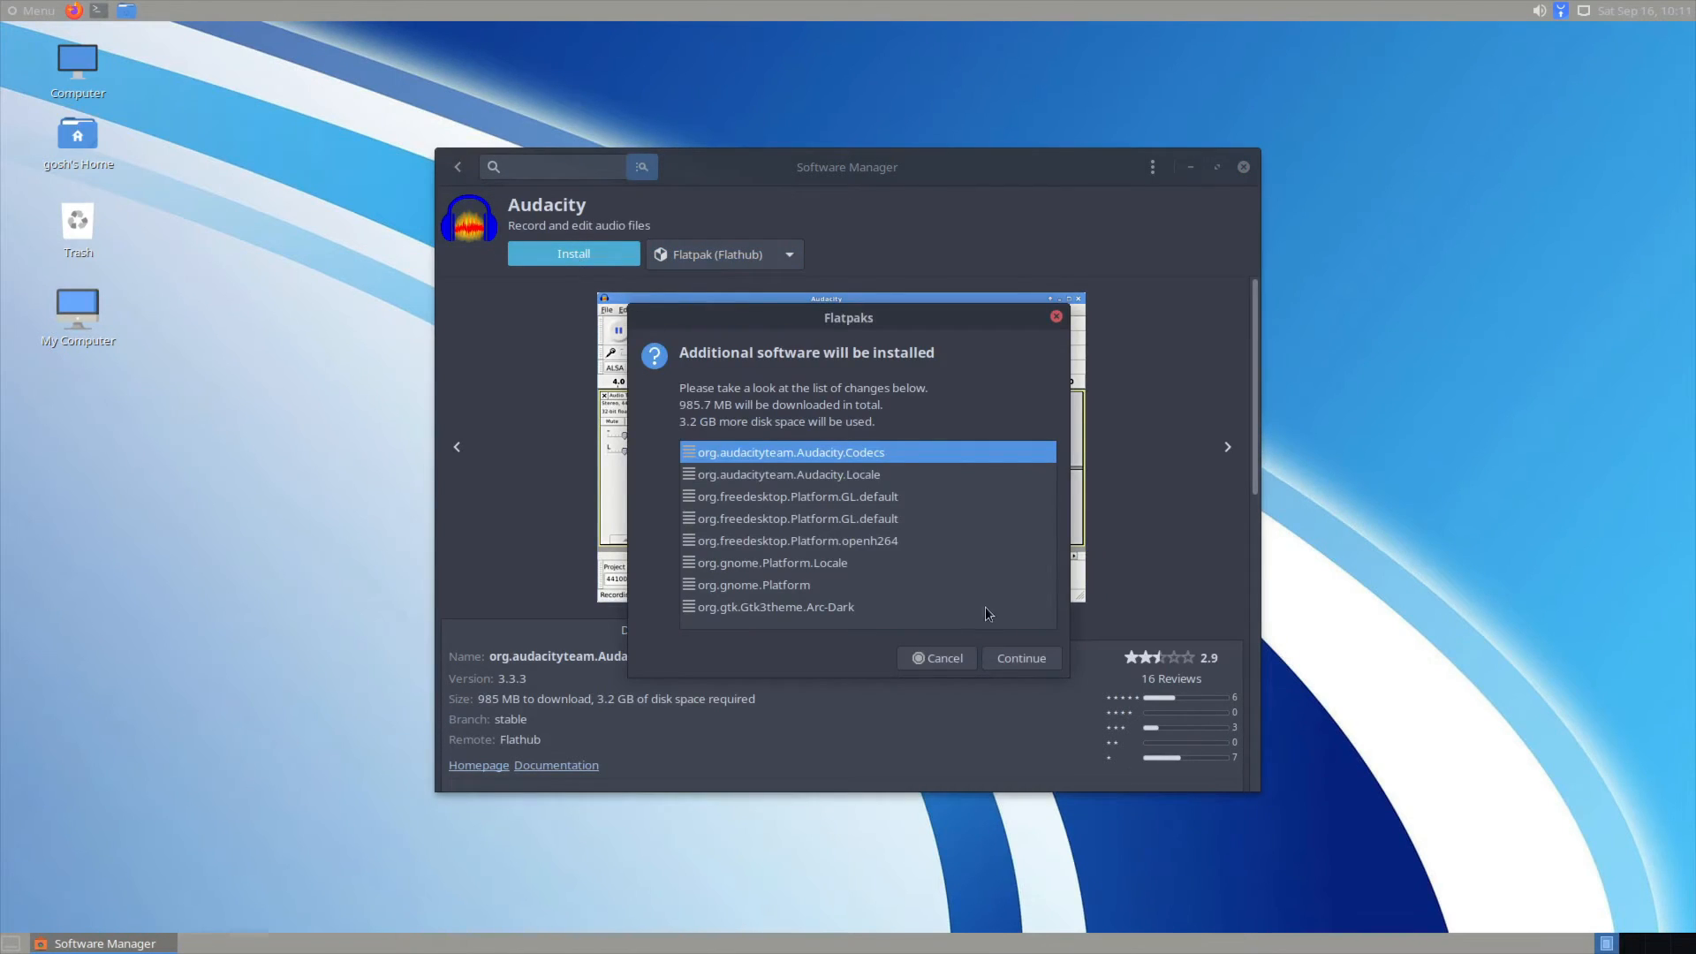
left_click(1020, 659)
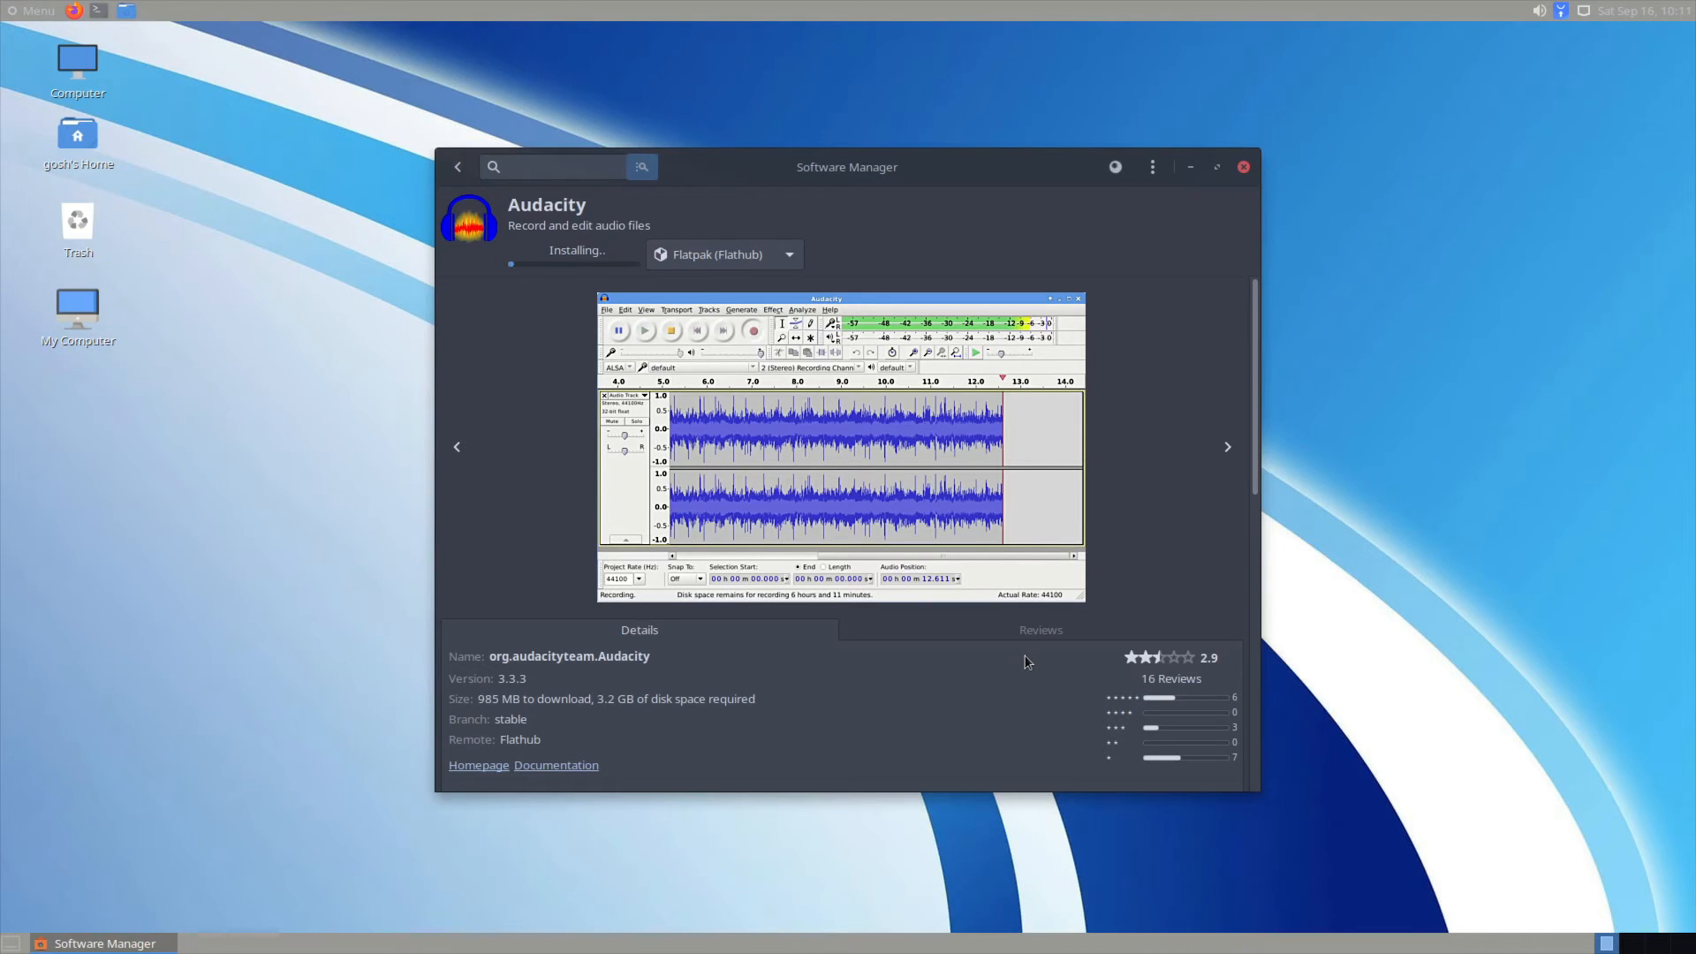
left_click(1152, 167)
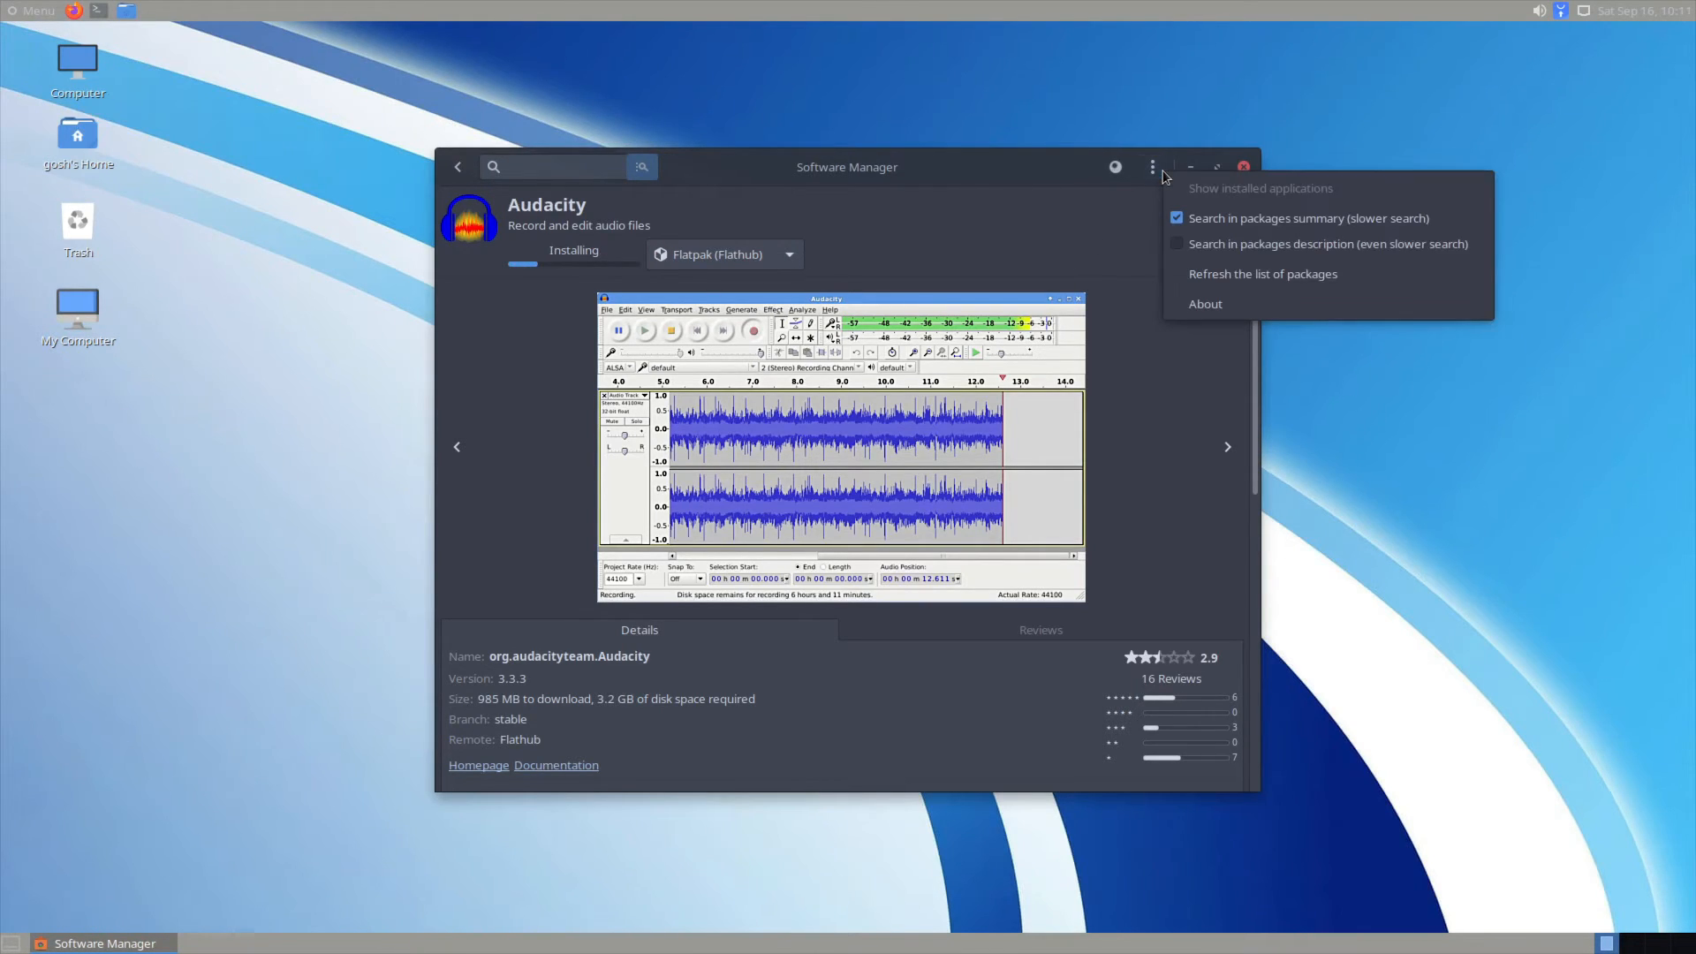
left_click(808, 177)
left_click_drag(817, 168, 1152, 93)
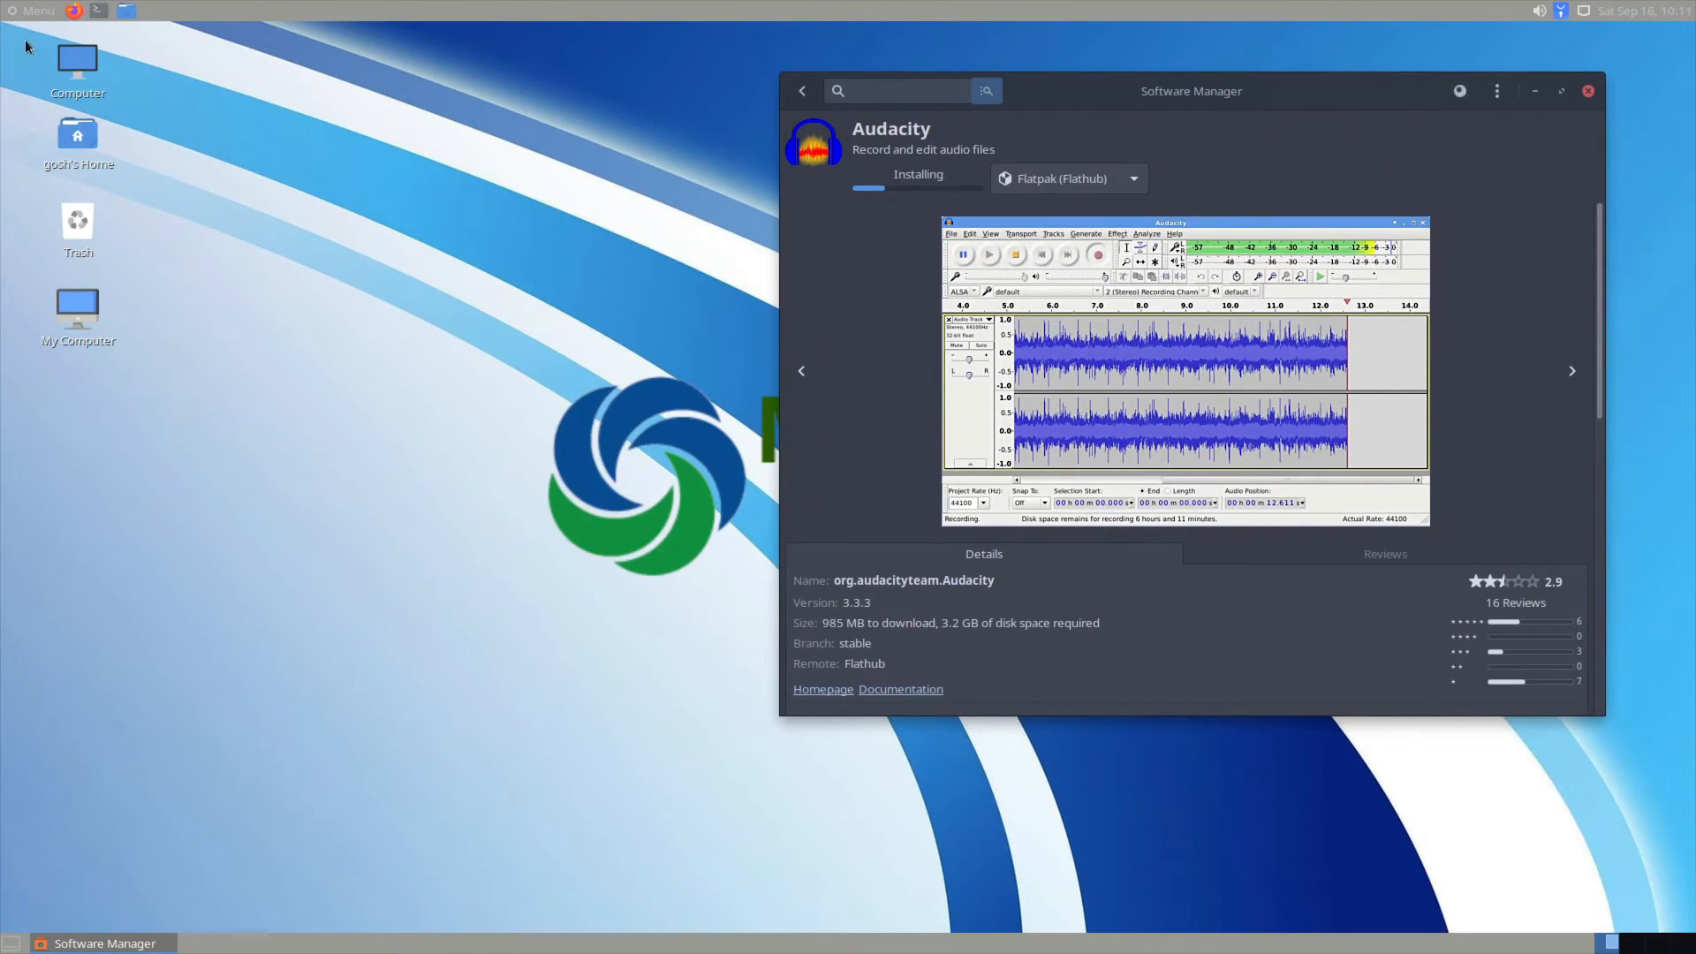
left_click(34, 10)
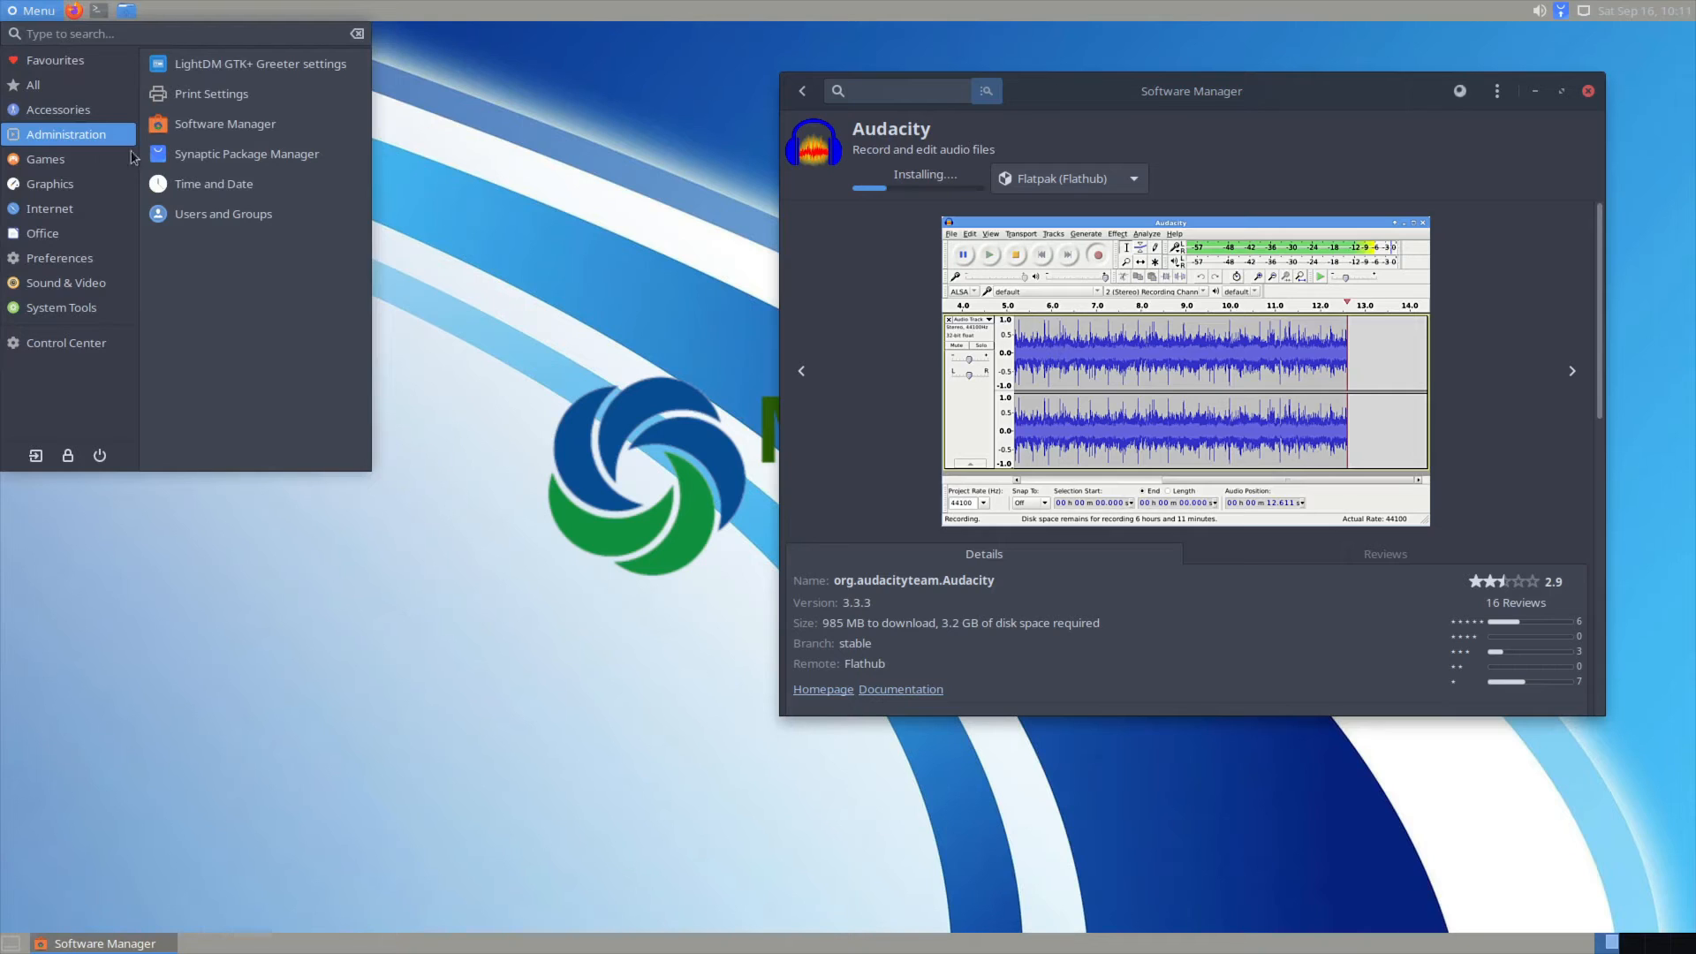
left_click(200, 154)
type("****")
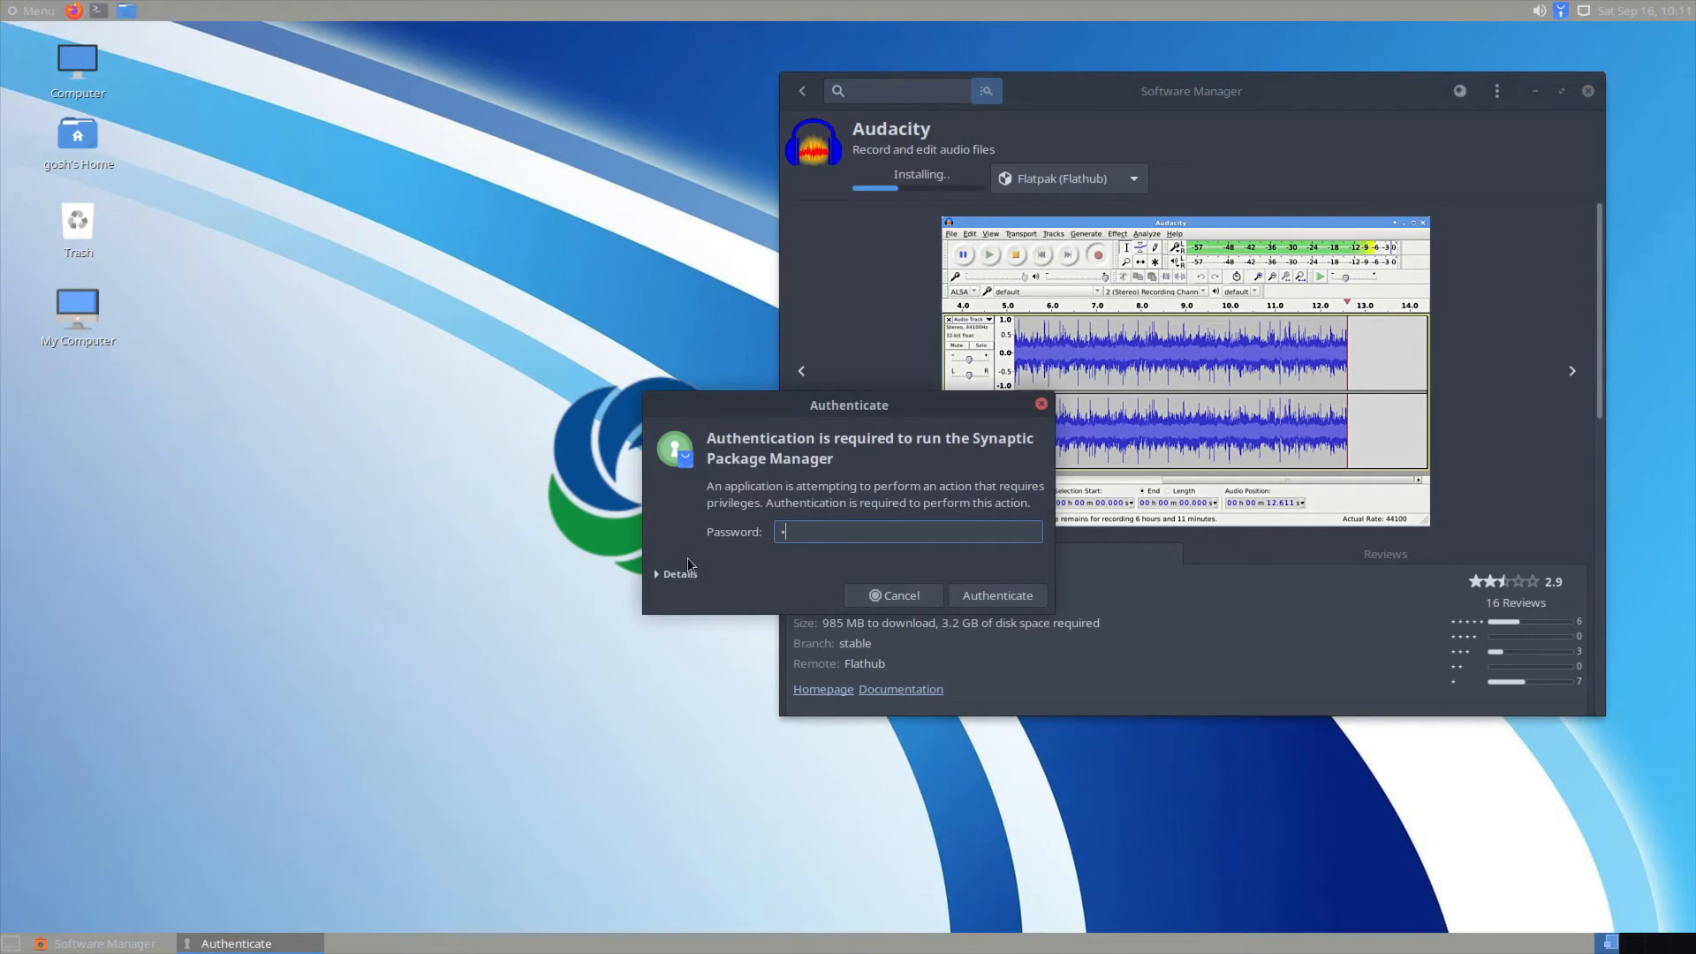
key("Return")
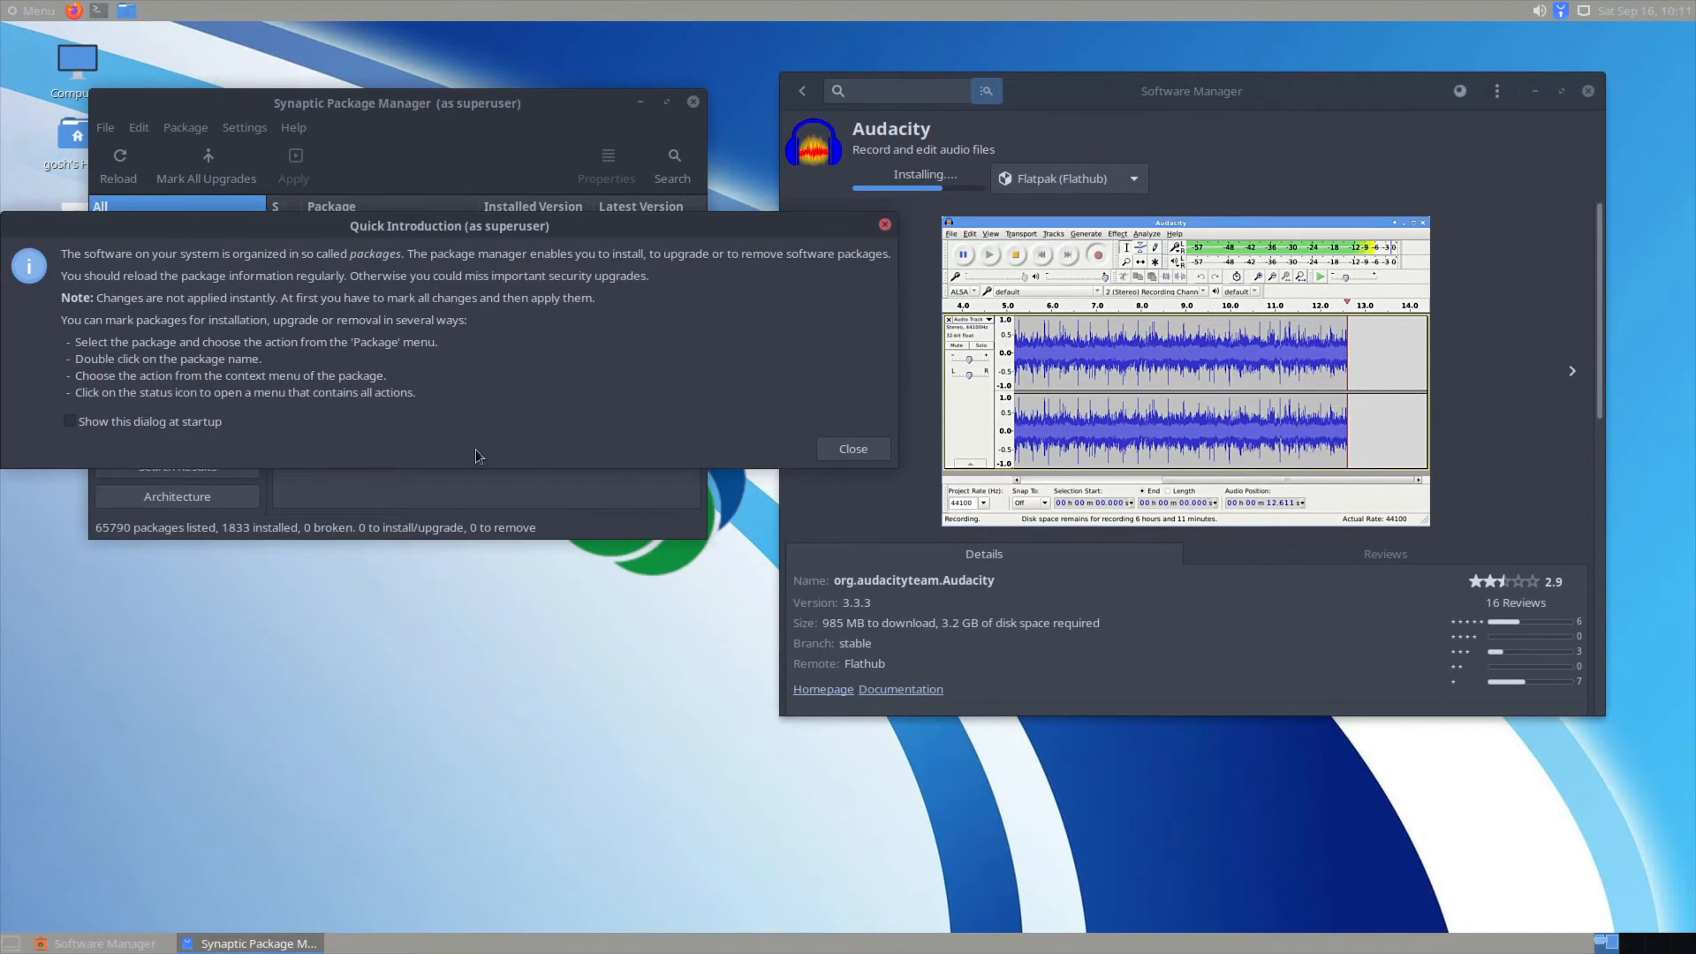
left_click(862, 447)
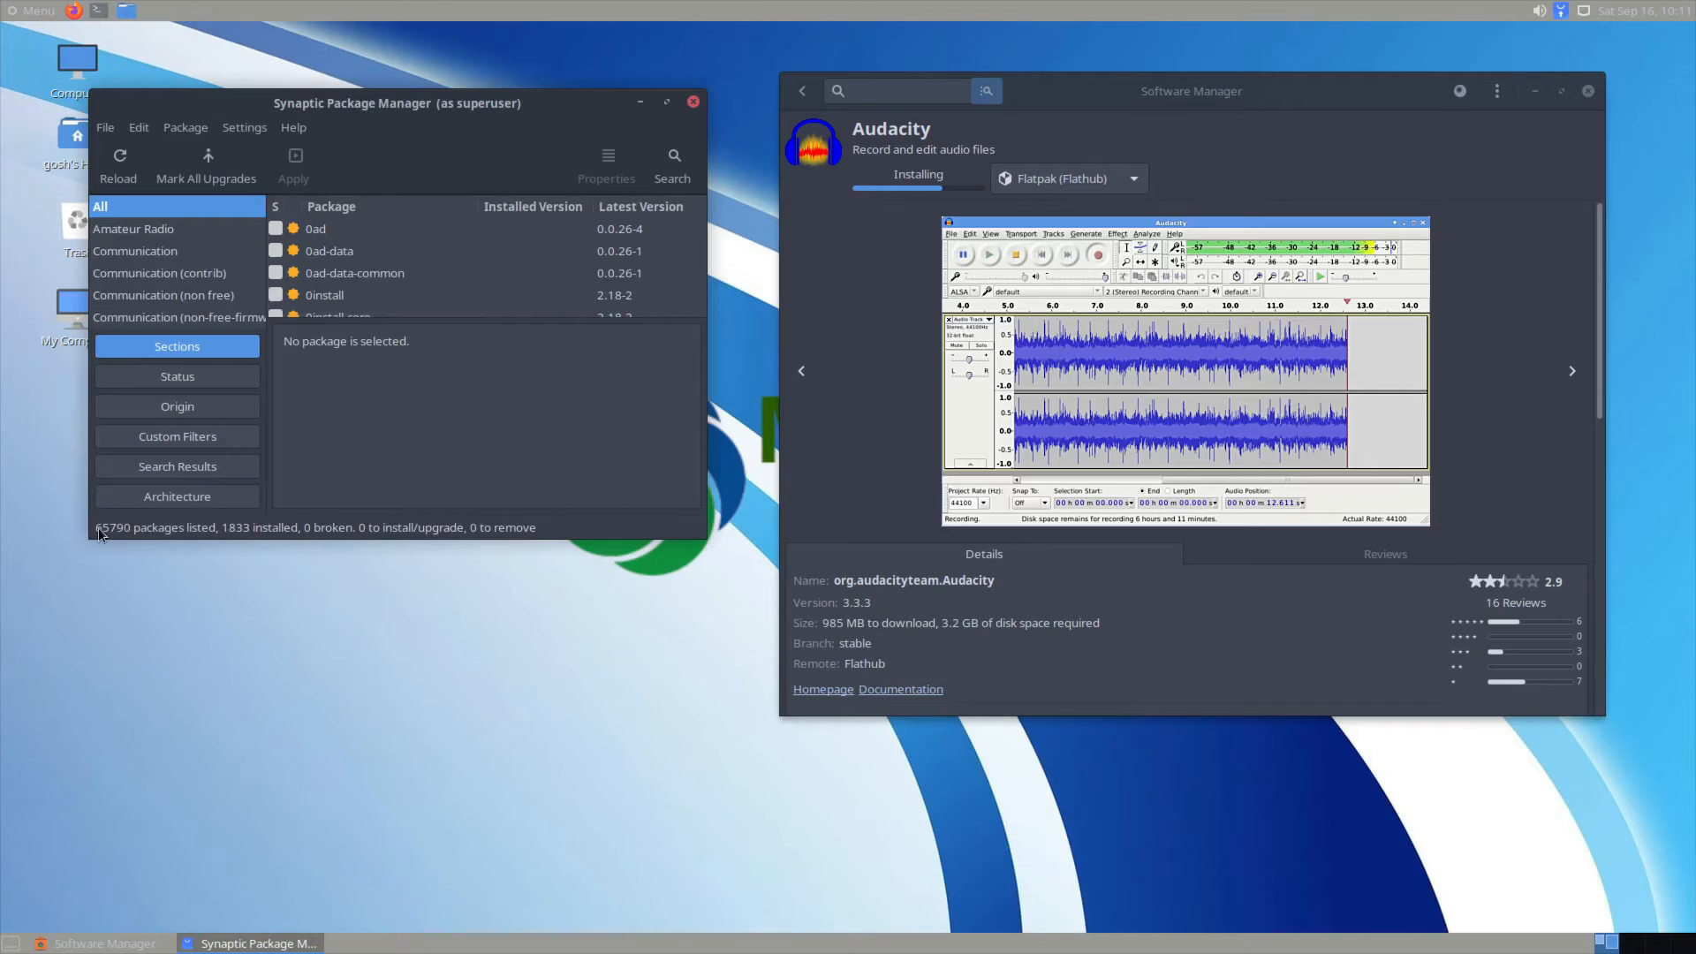
left_click(246, 128)
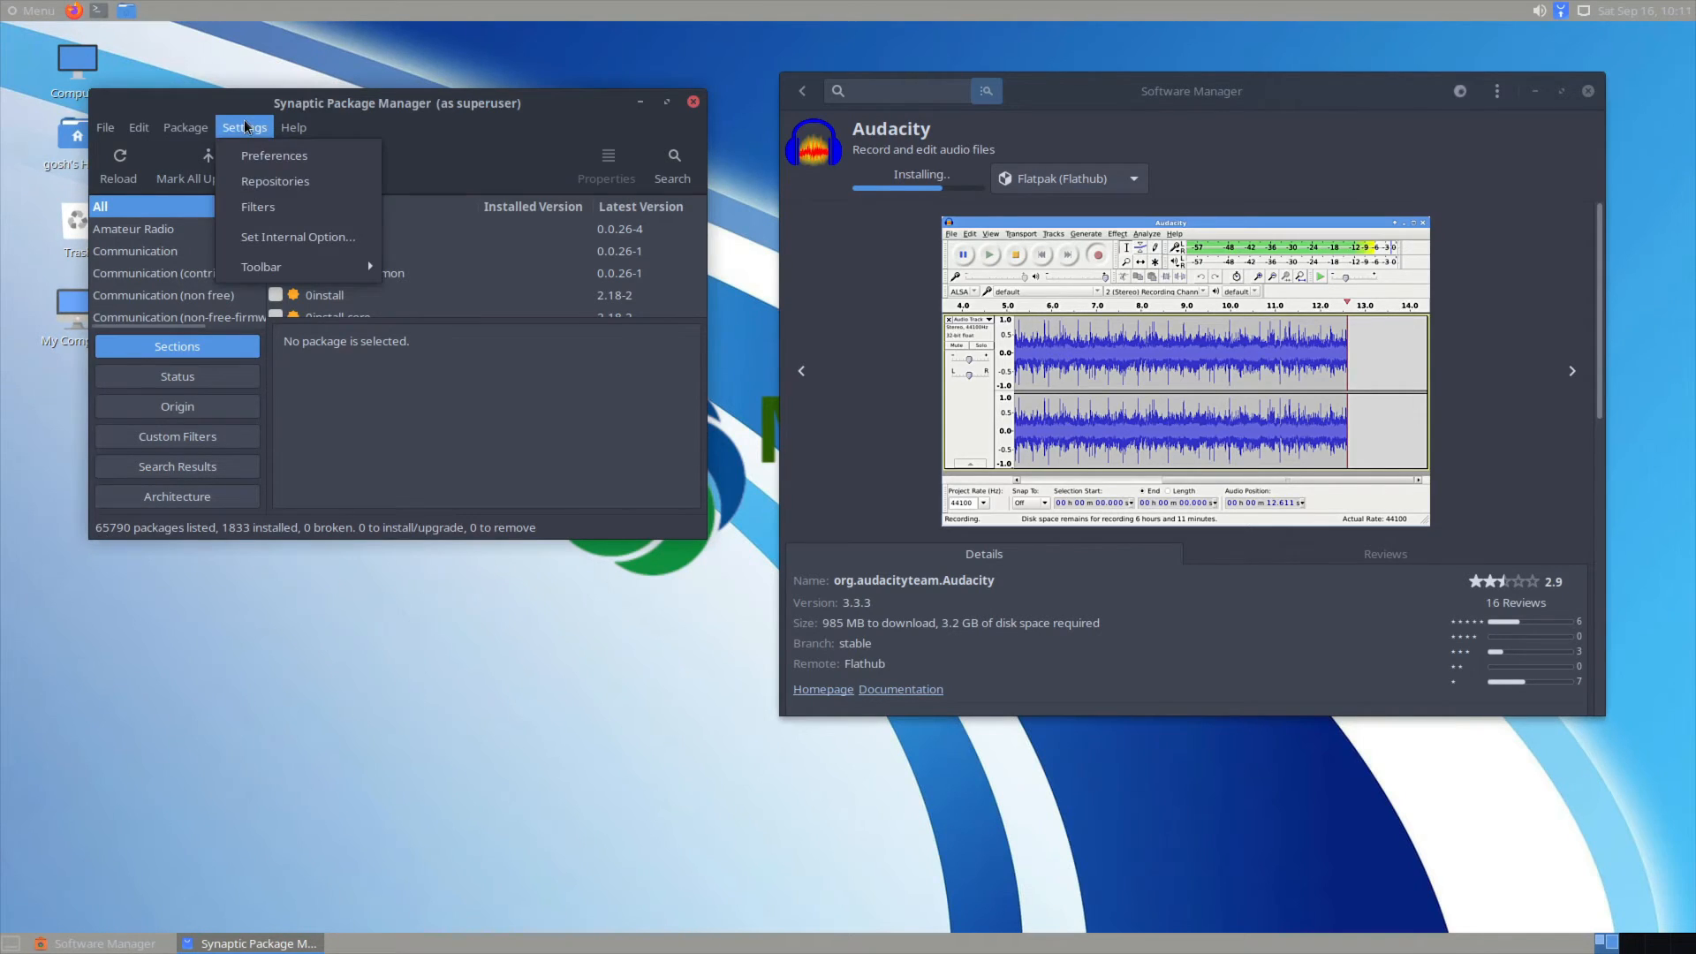
left_click(270, 183)
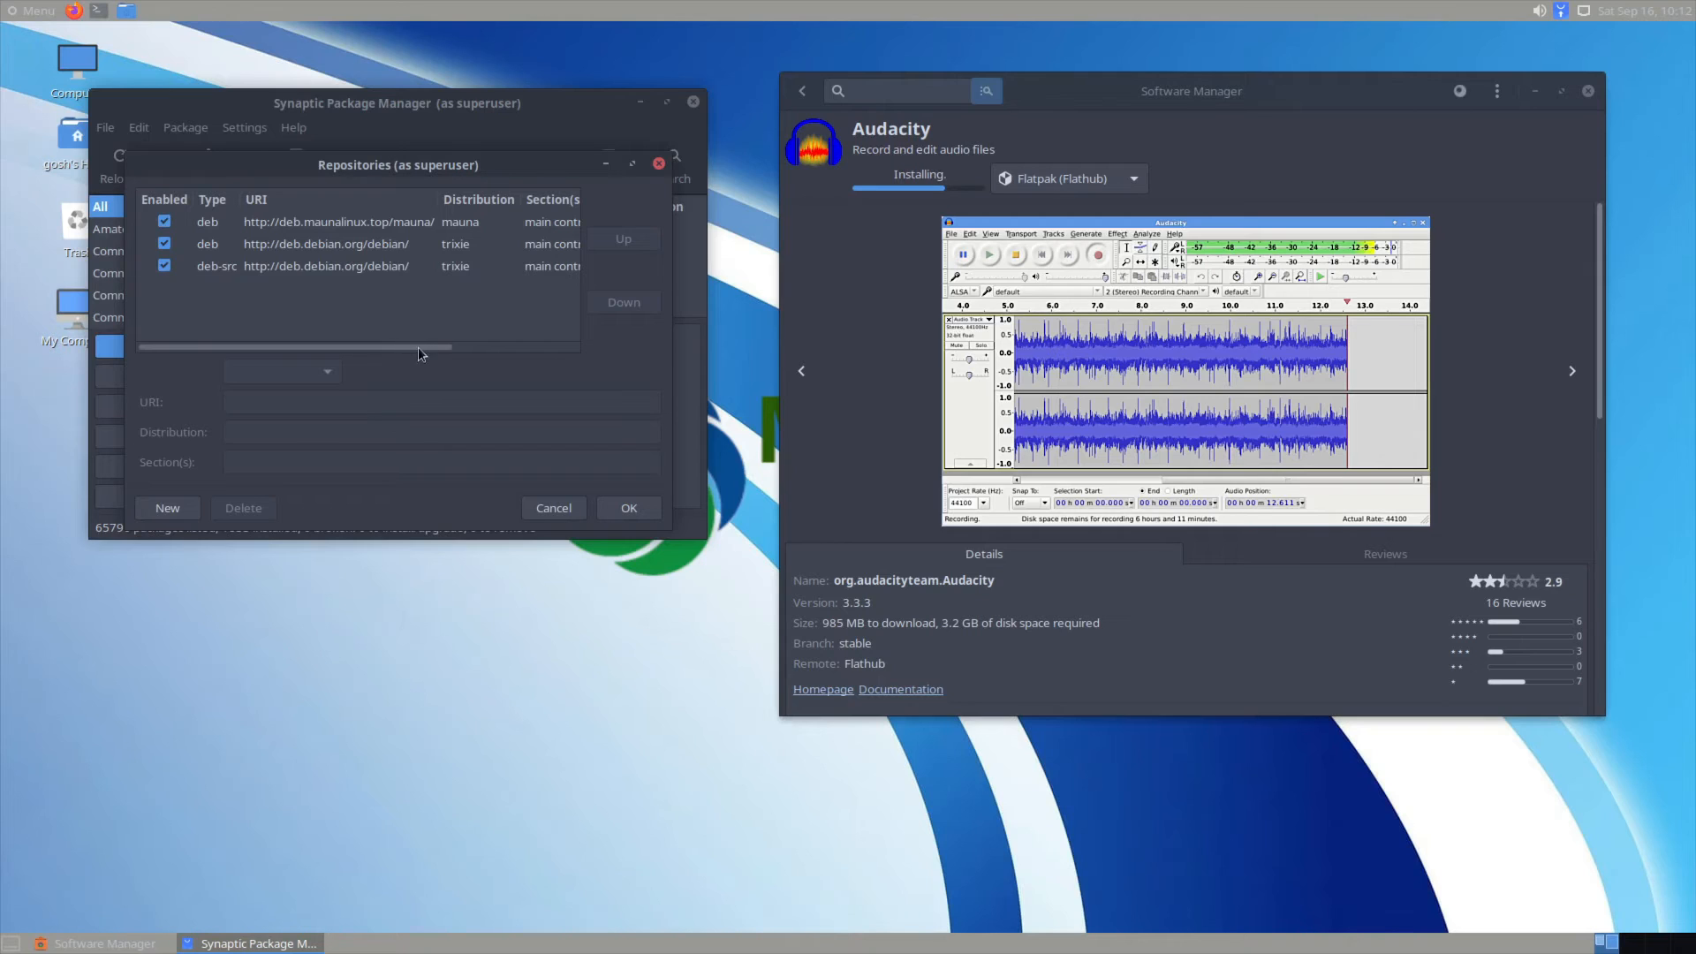
scroll(415, 354, "right", 2)
scroll(344, 325, "left", 3)
left_click_drag(326, 351, 162, 340)
left_click(629, 508)
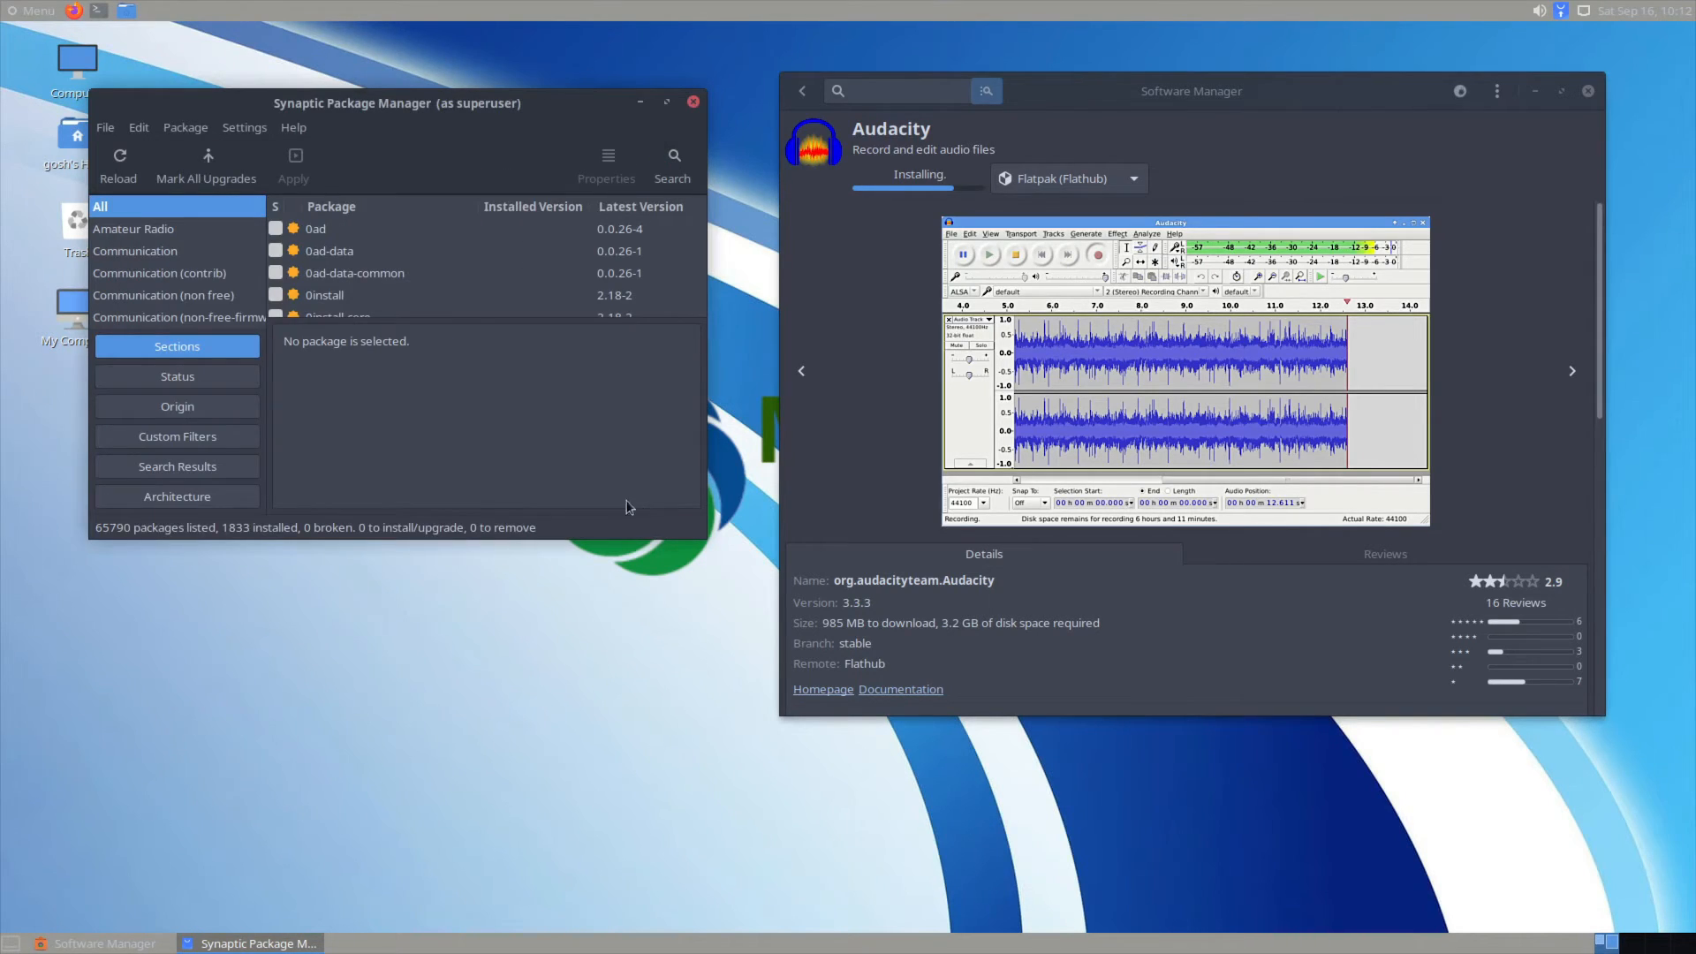
left_click(296, 128)
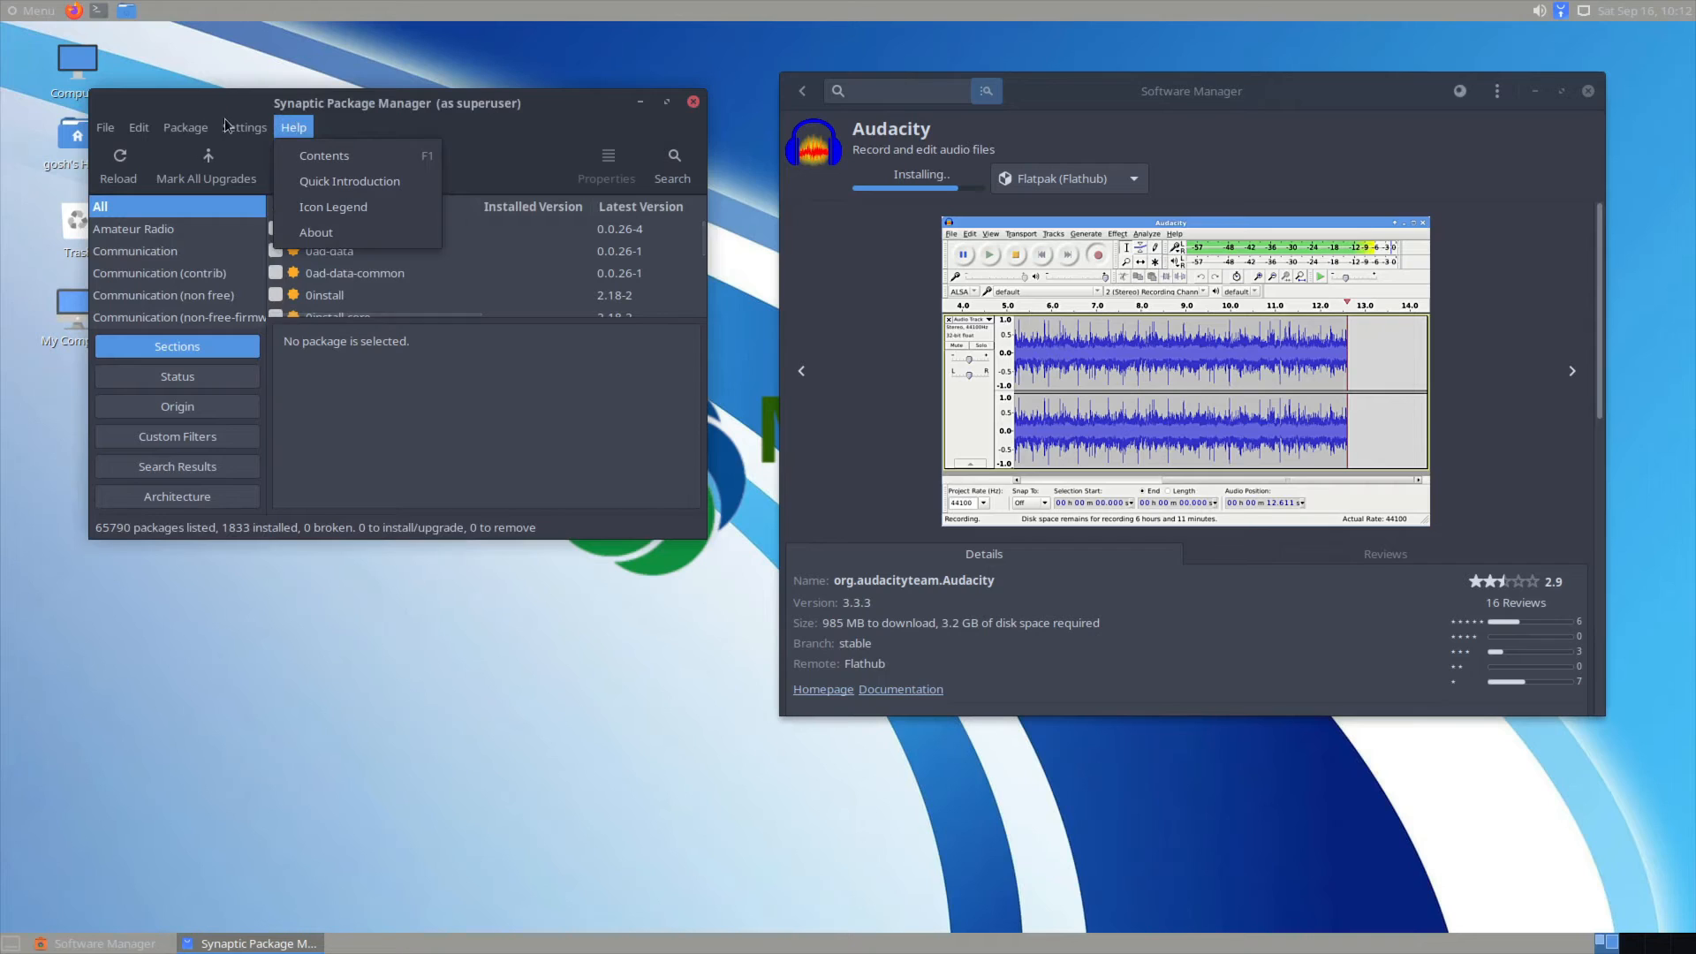
mouse_move(230, 127)
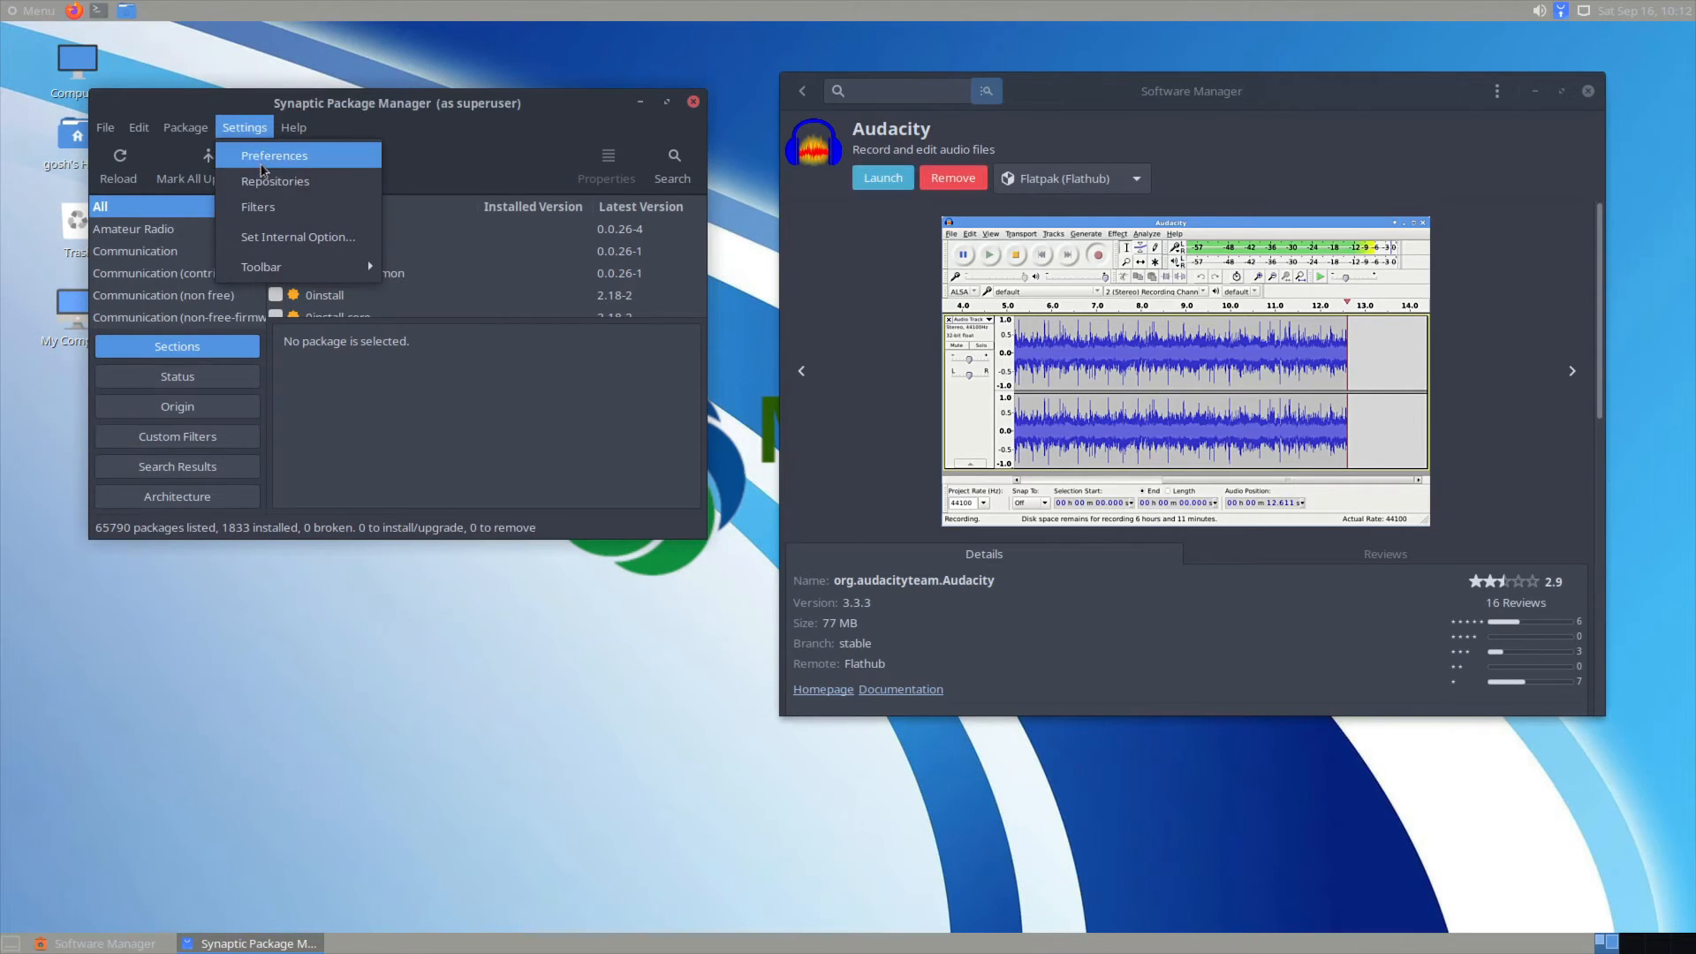
left_click(264, 161)
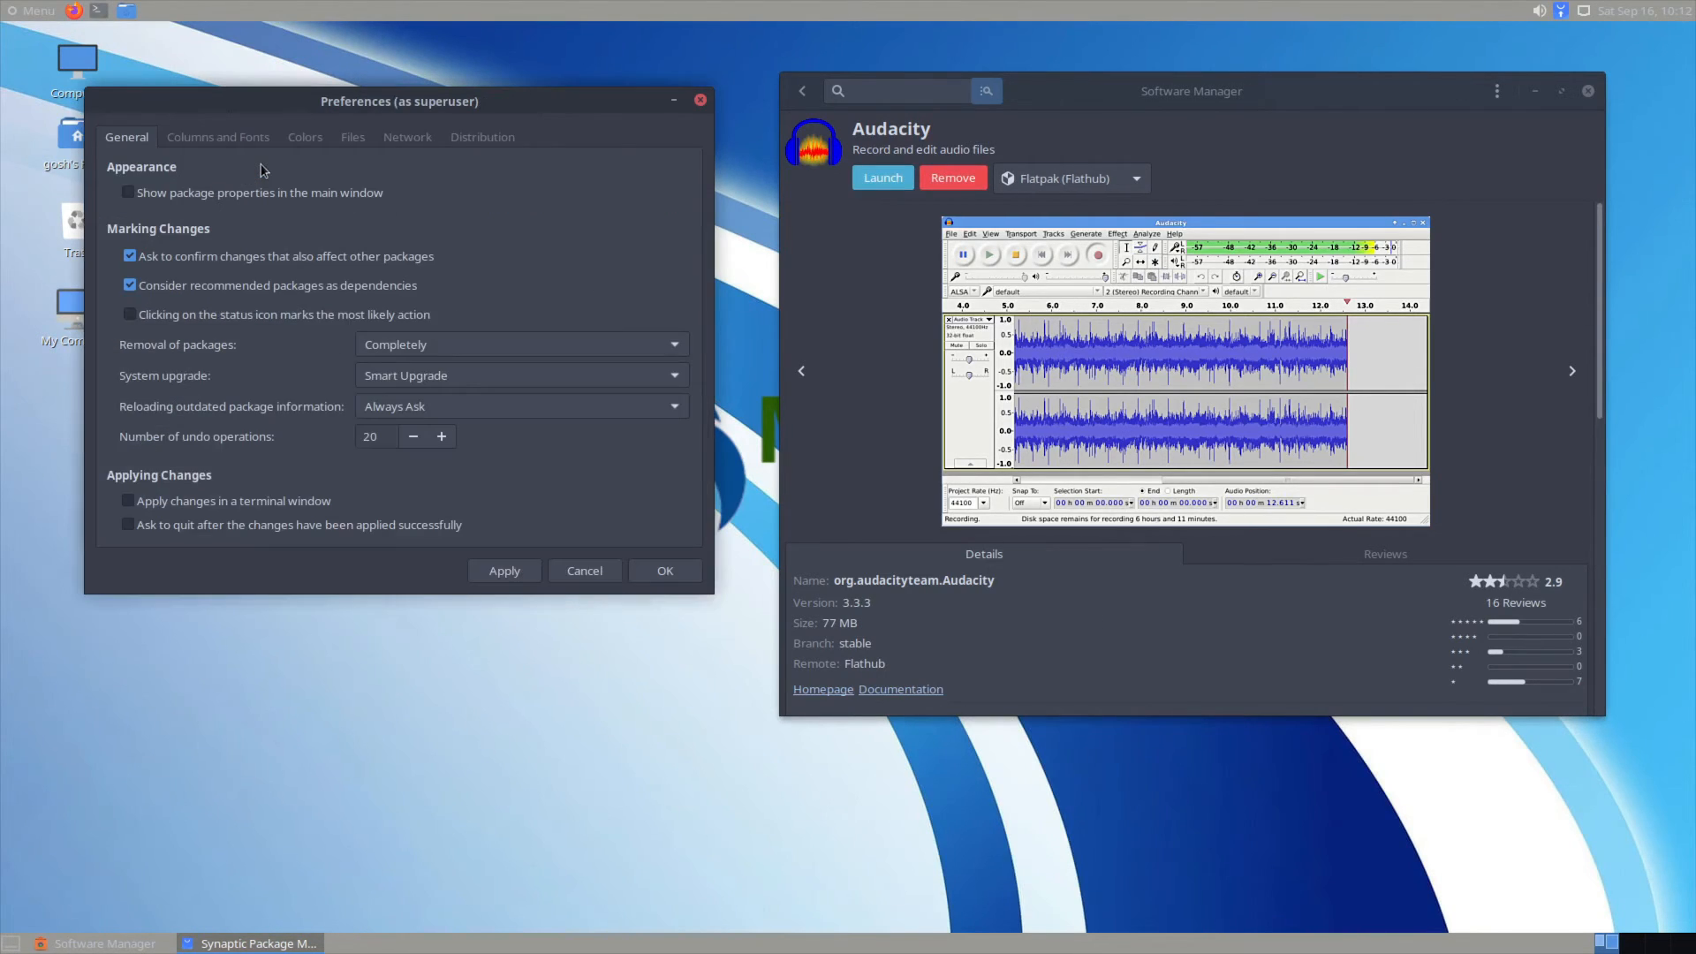
left_click(193, 141)
left_click(304, 139)
left_click(352, 139)
left_click(396, 140)
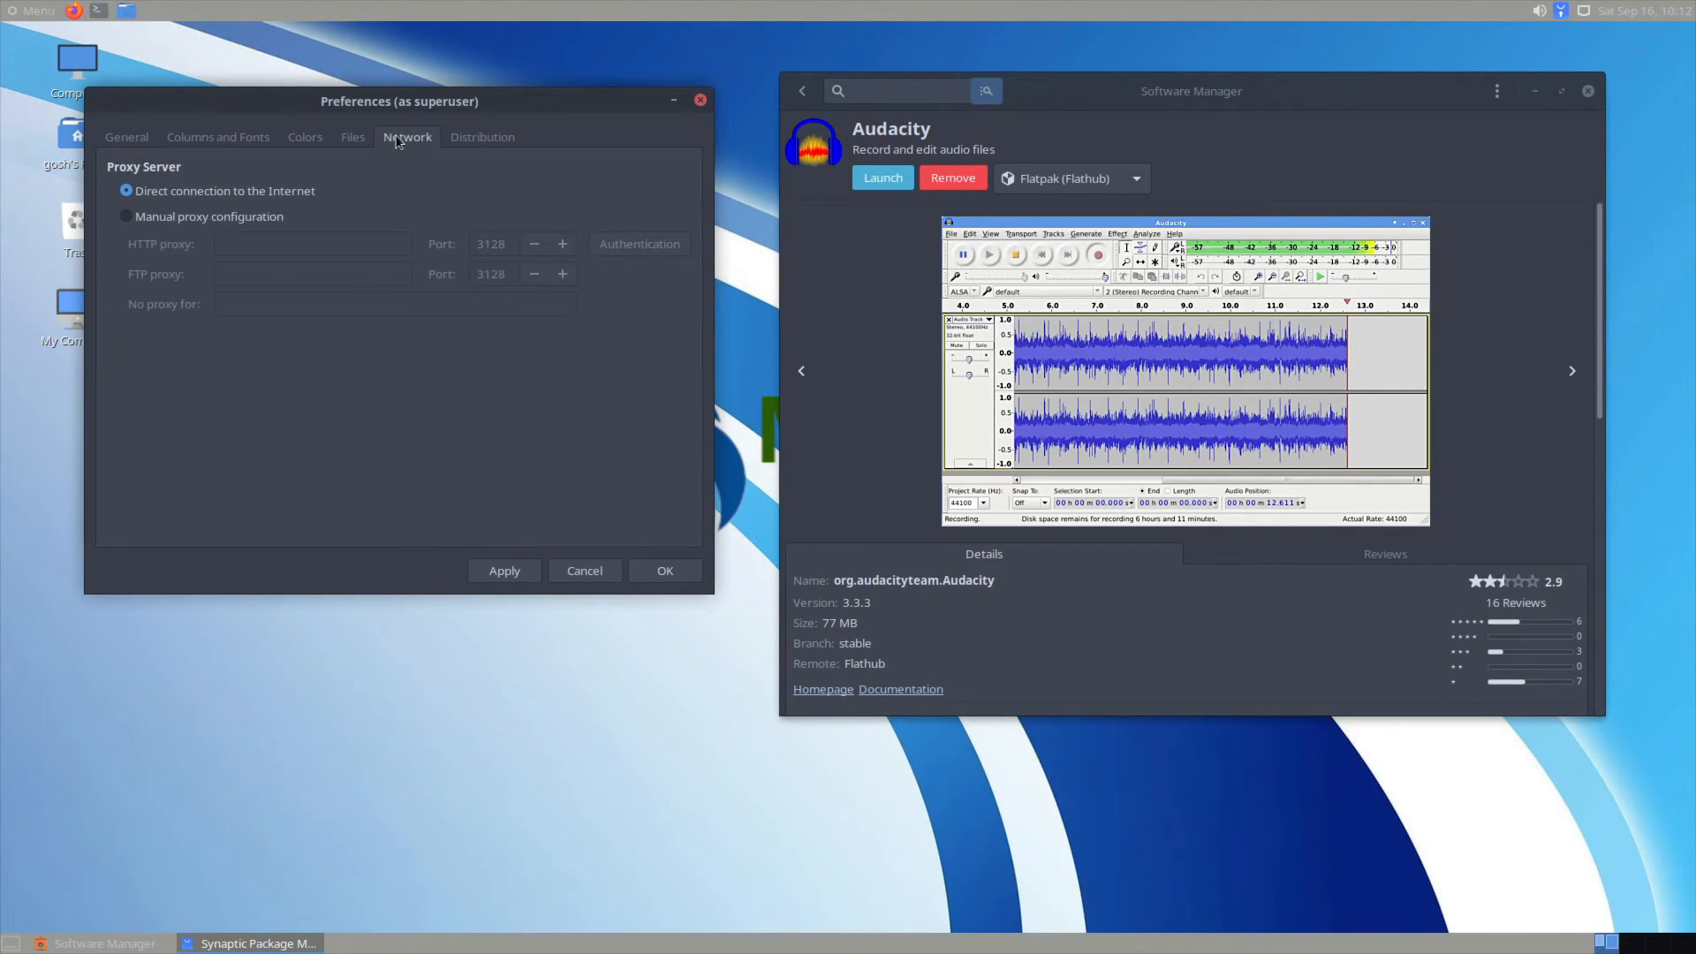
left_click(480, 141)
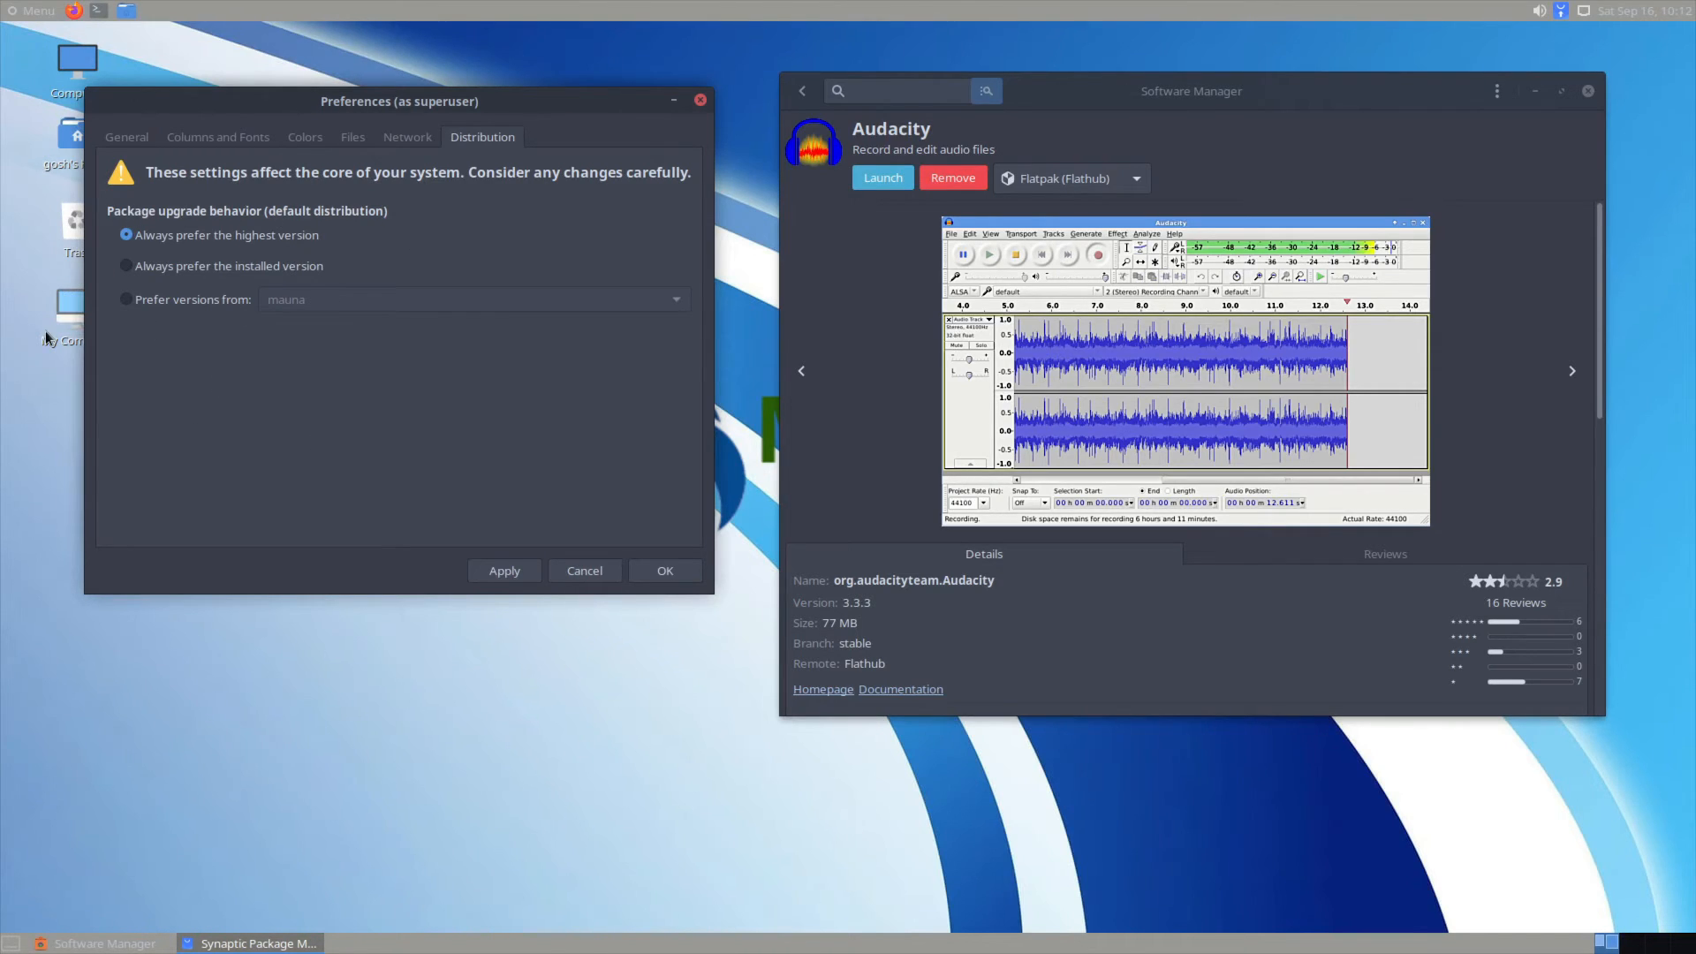
left_click(585, 571)
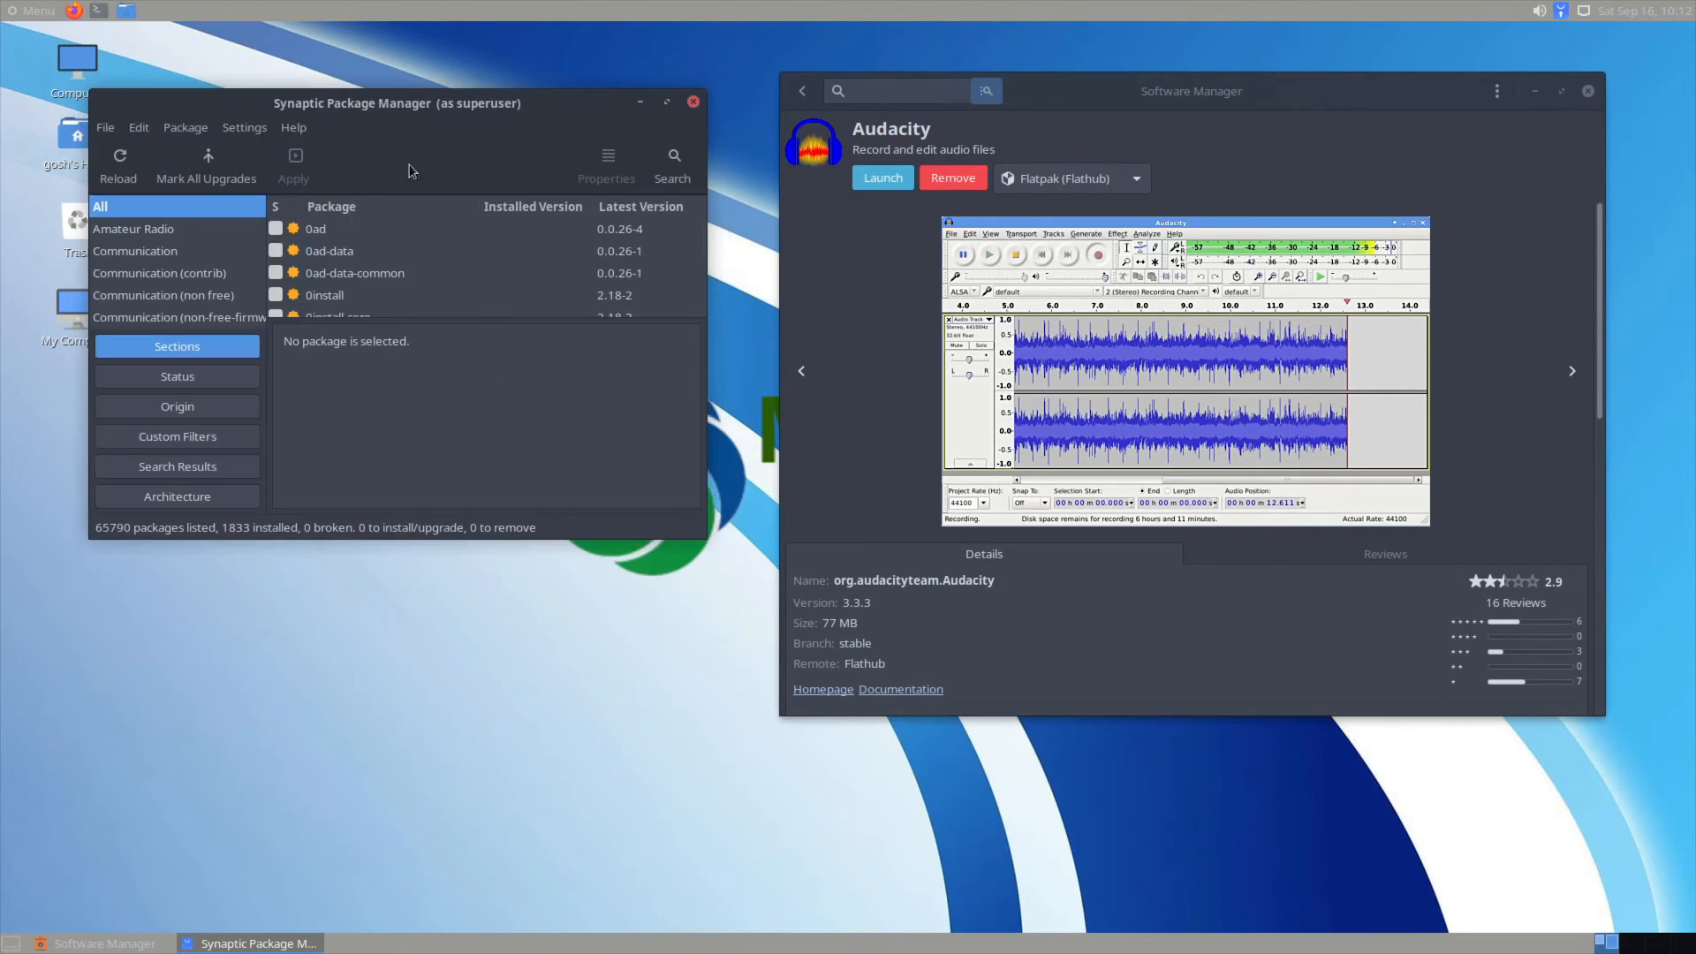
left_click(693, 102)
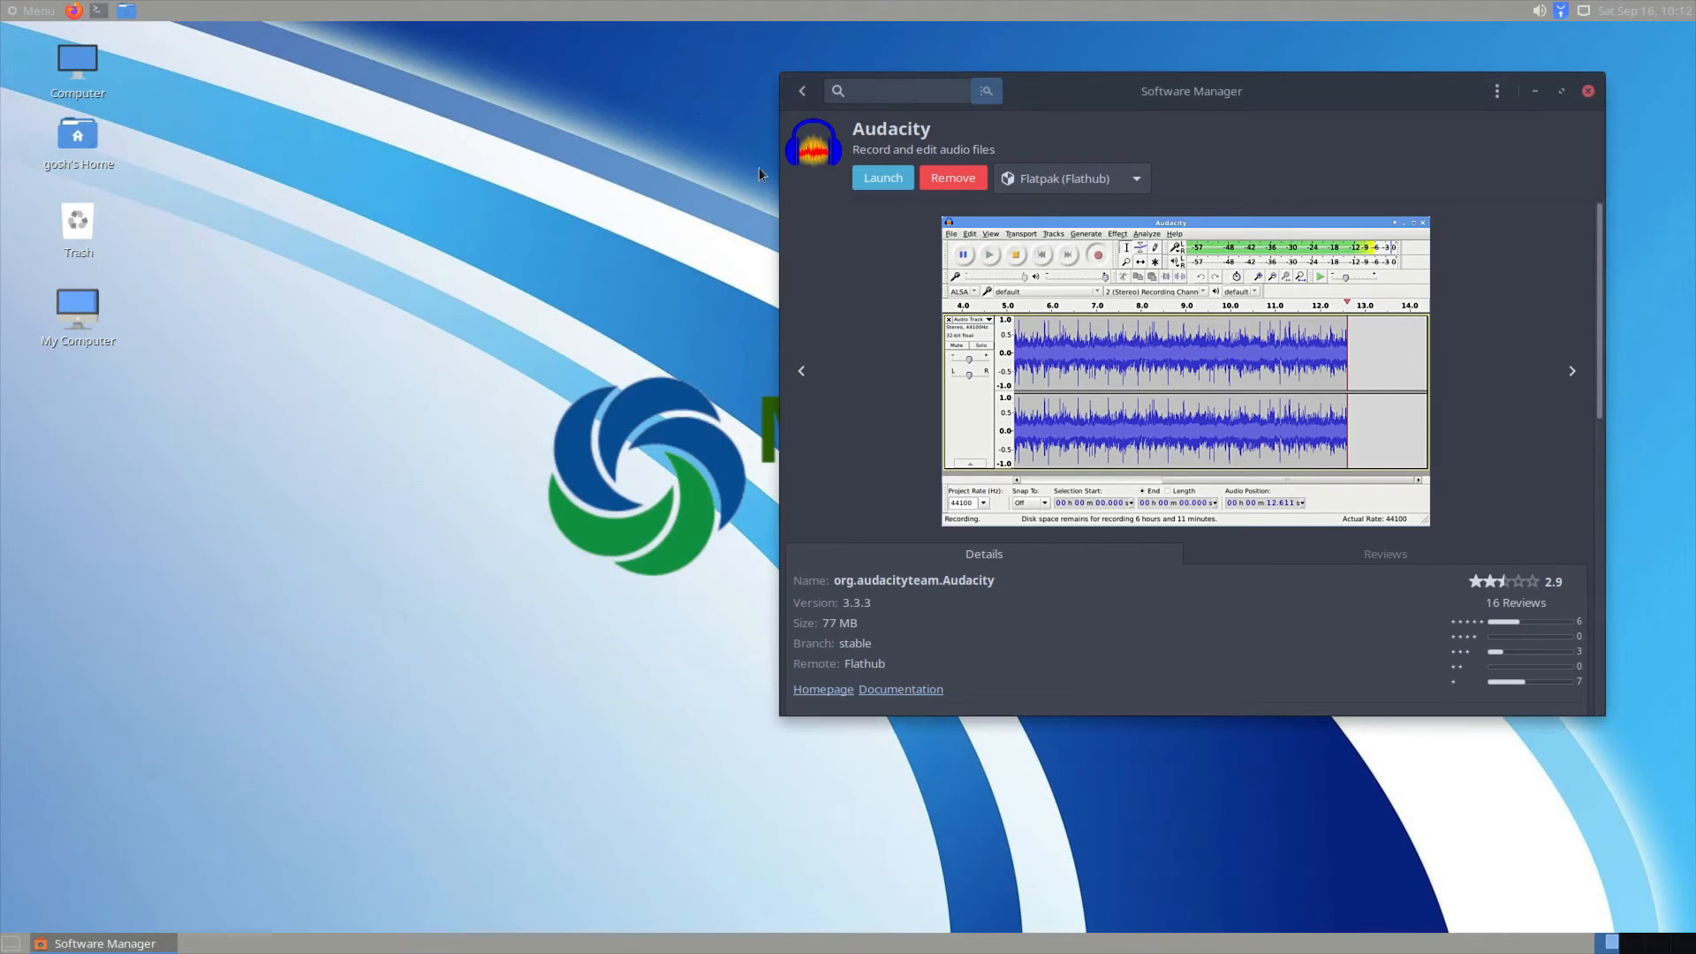
left_click(876, 185)
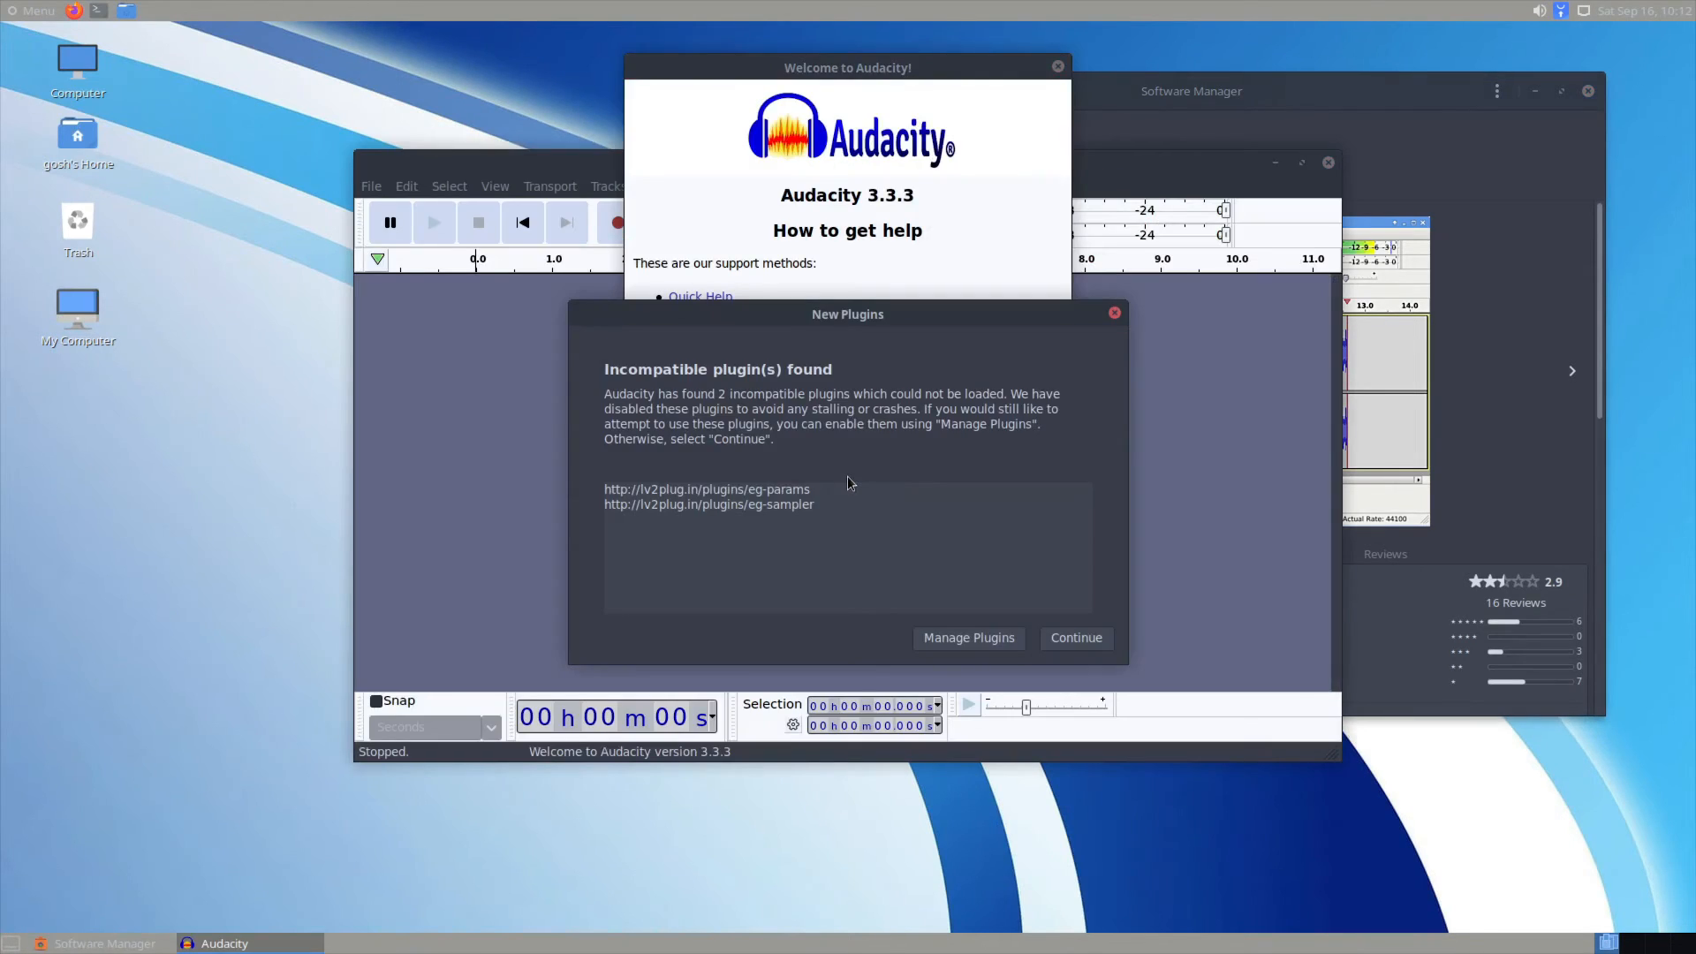
left_click(1064, 645)
left_click(1024, 440)
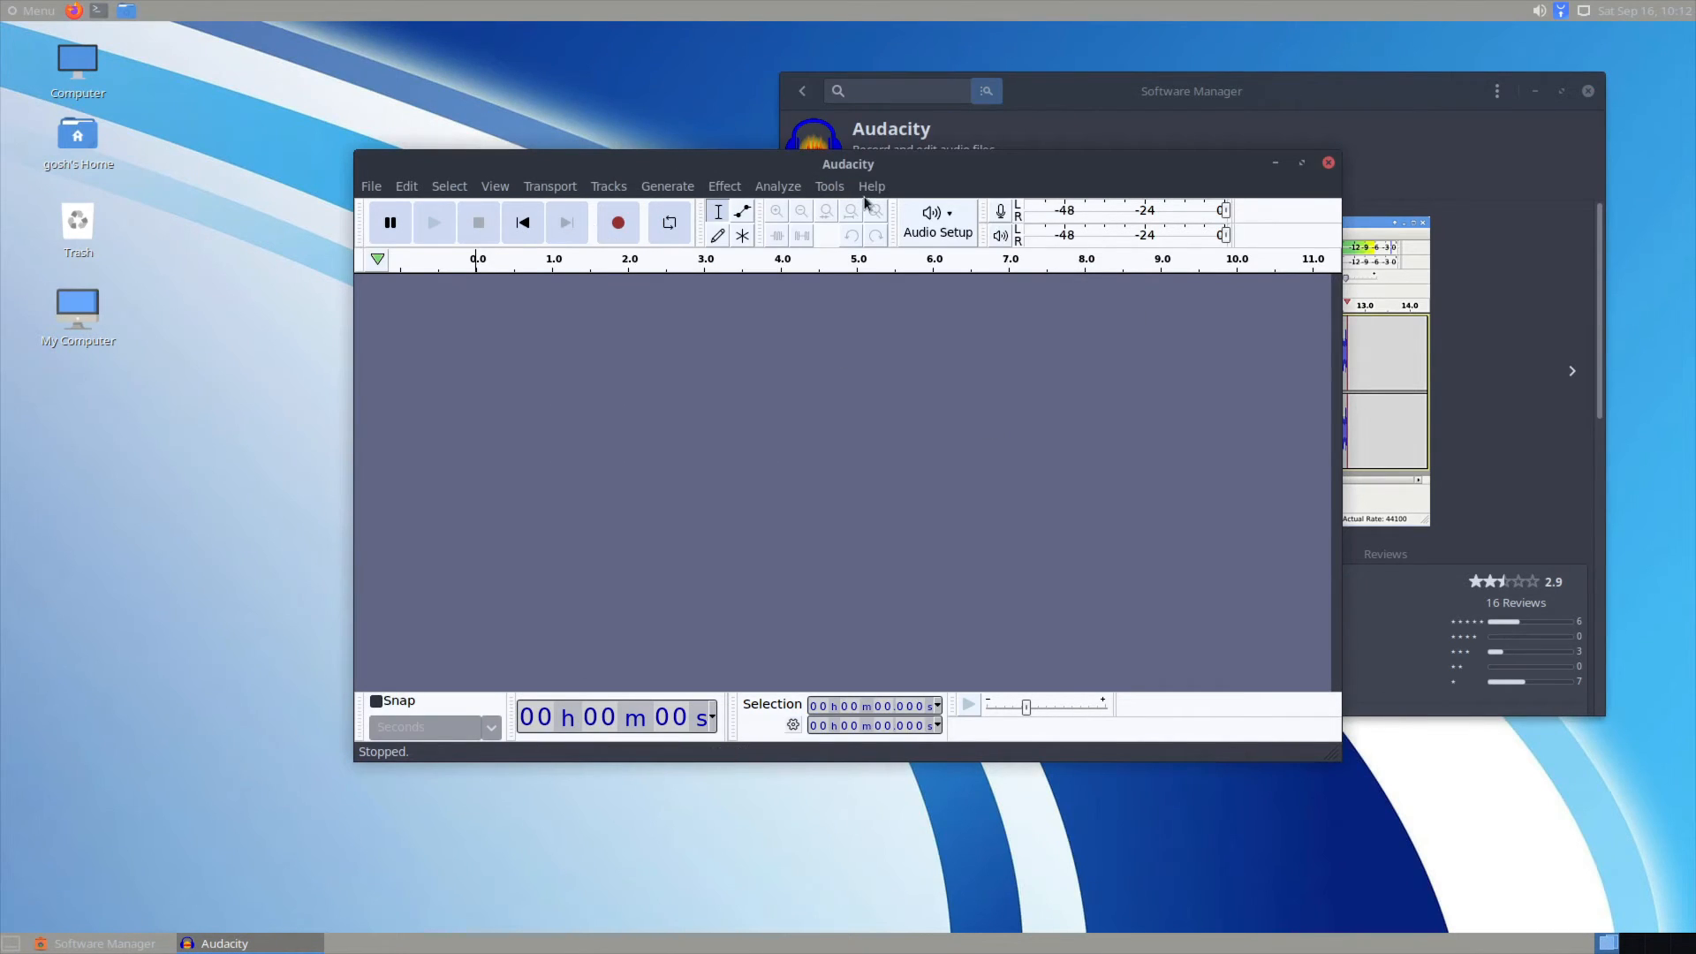
left_click(380, 188)
left_click(456, 442)
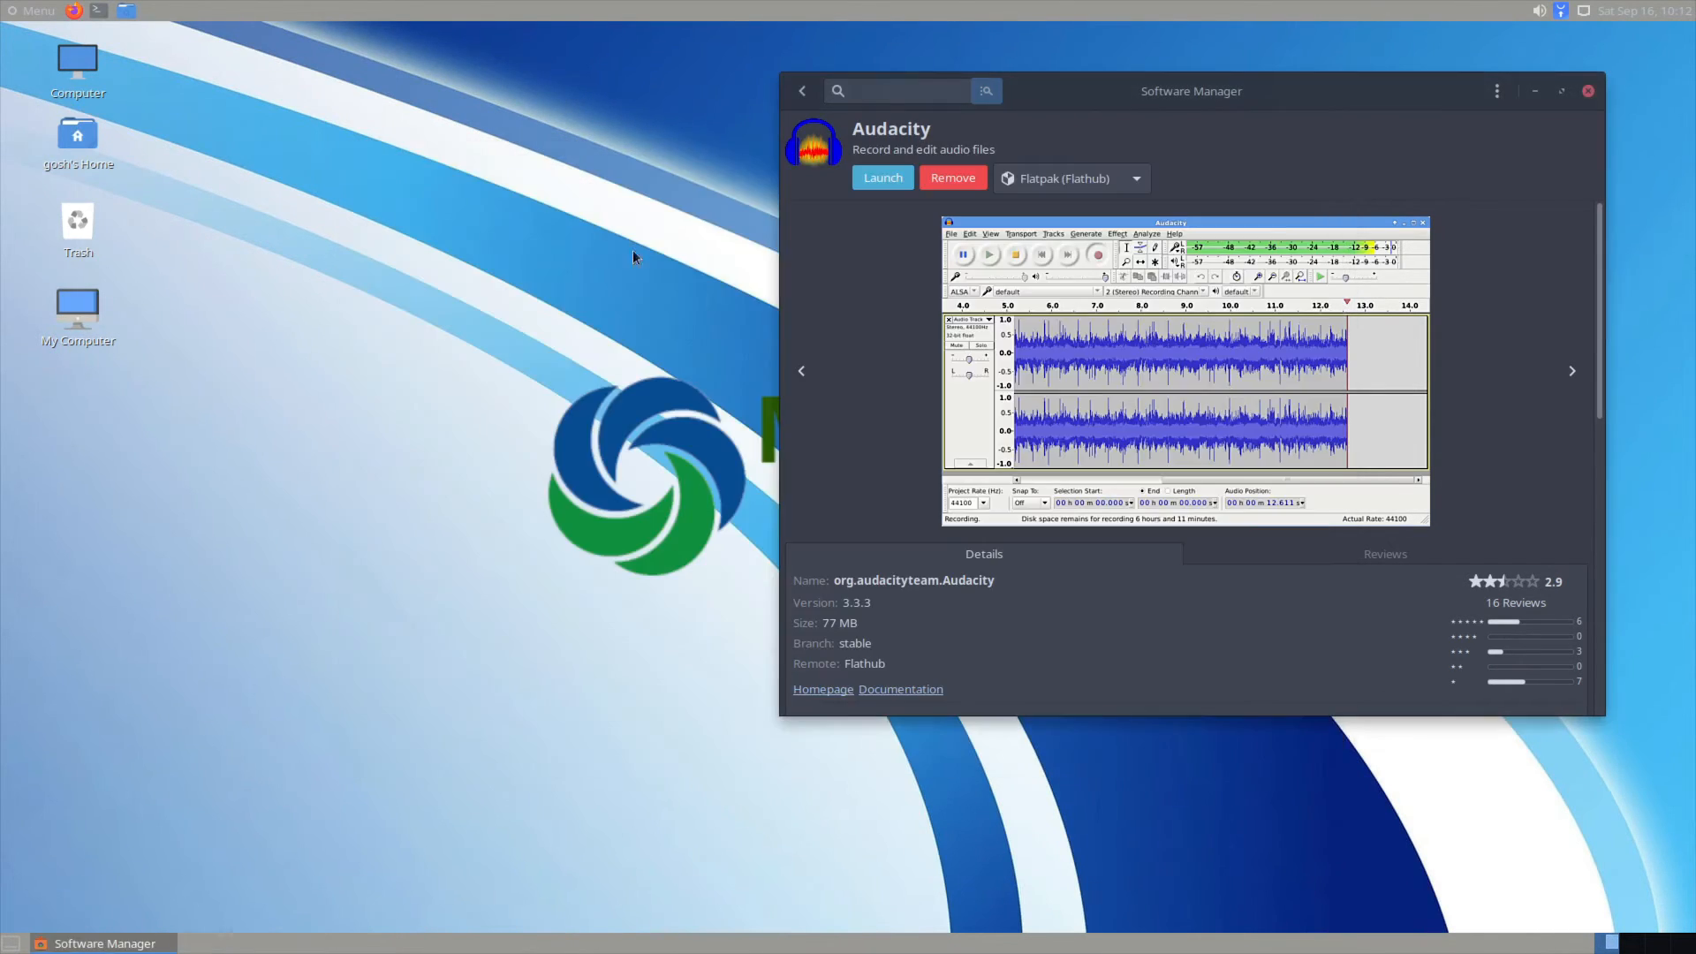
Step: Return to the store home page and look over VLC's Top Rated details page
left_click(802, 91)
left_click_drag(860, 78, 344, 42)
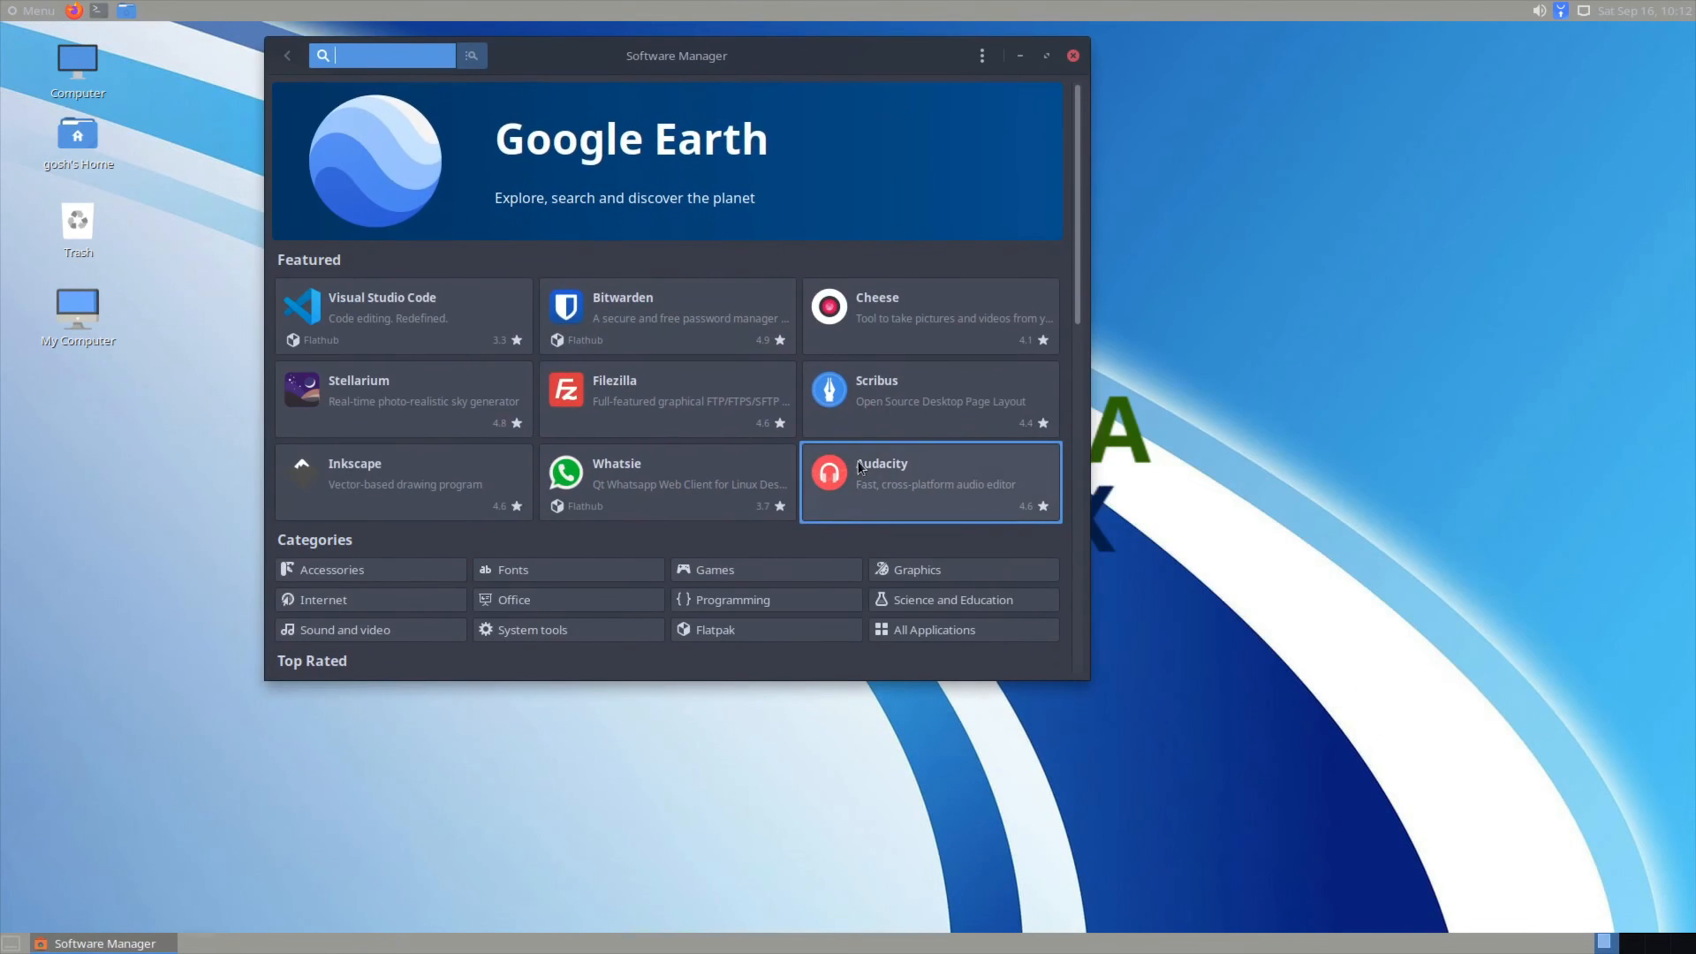
scroll(756, 462, "down", 4)
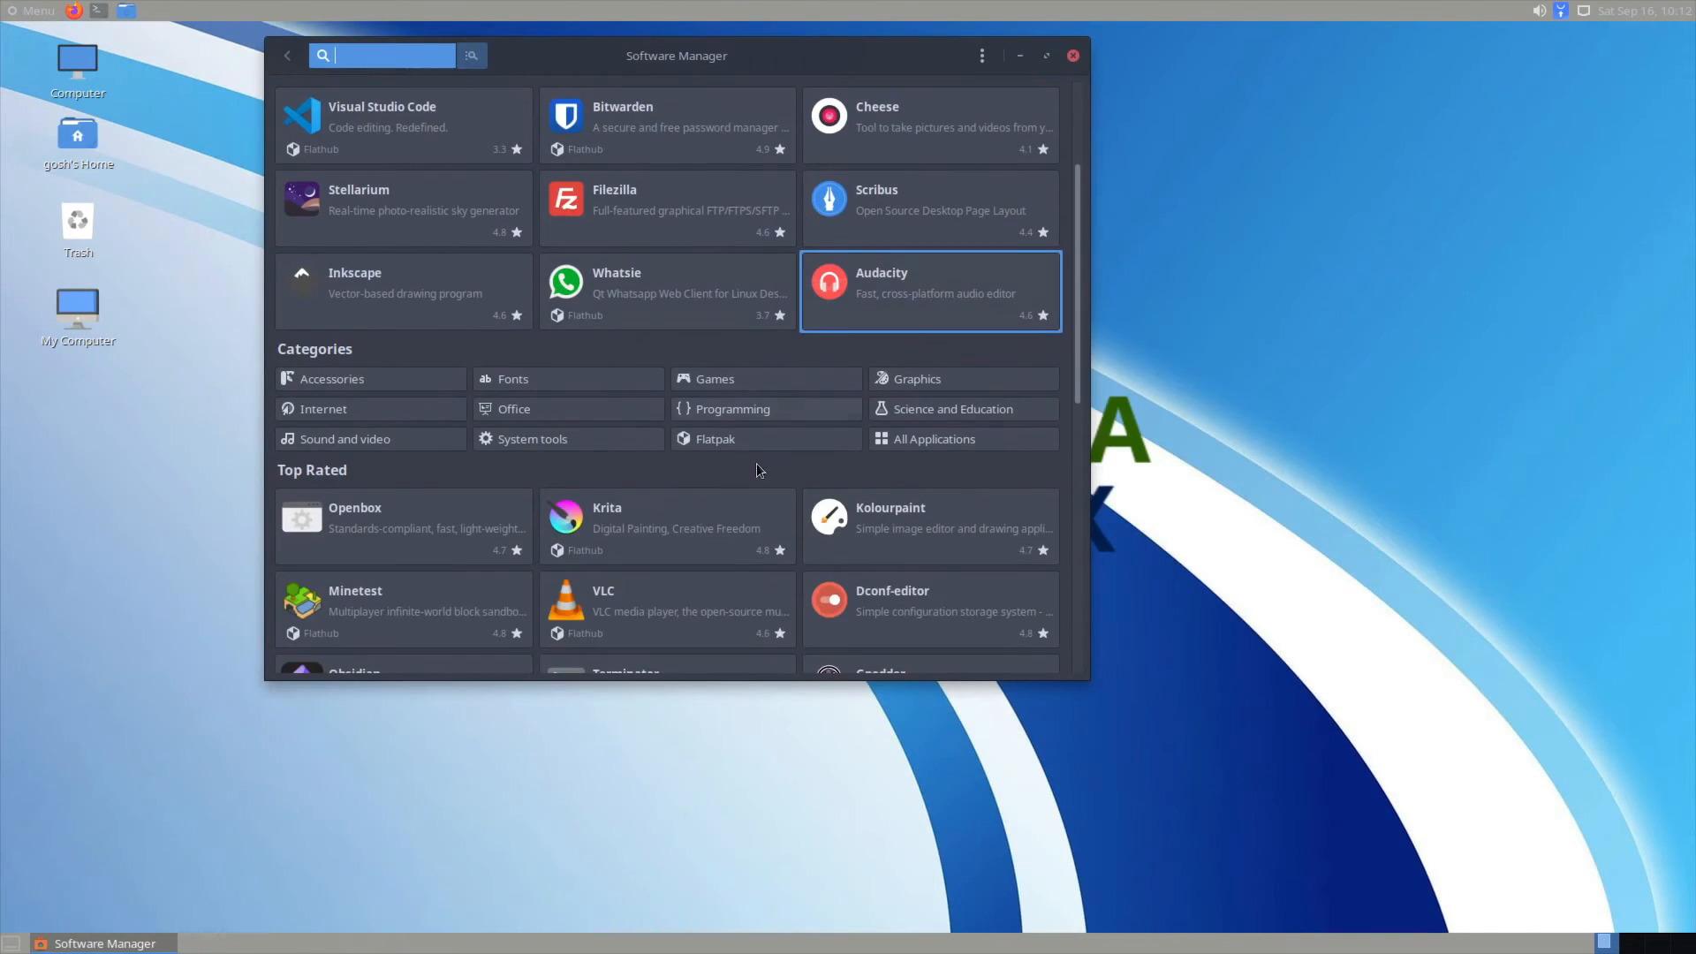
left_click(613, 612)
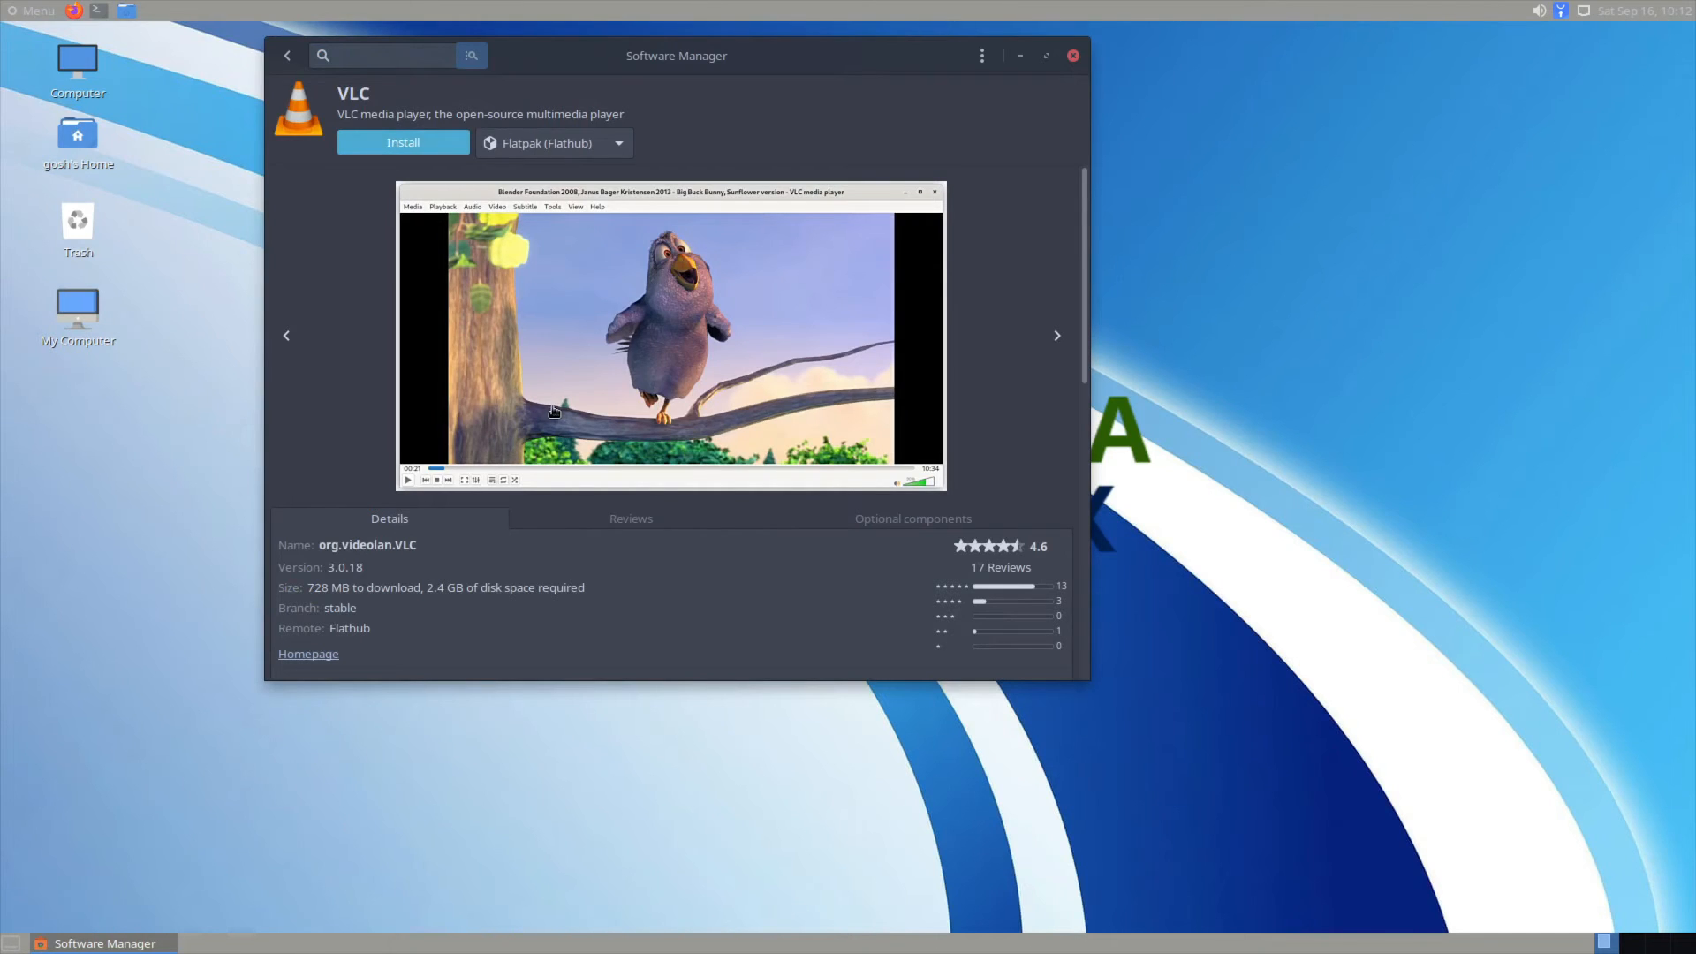
scroll(555, 410, "down", 5)
scroll(555, 410, "up", 5)
Step: Close Software Manager and show the Administration apps in the Menu
left_click(1073, 54)
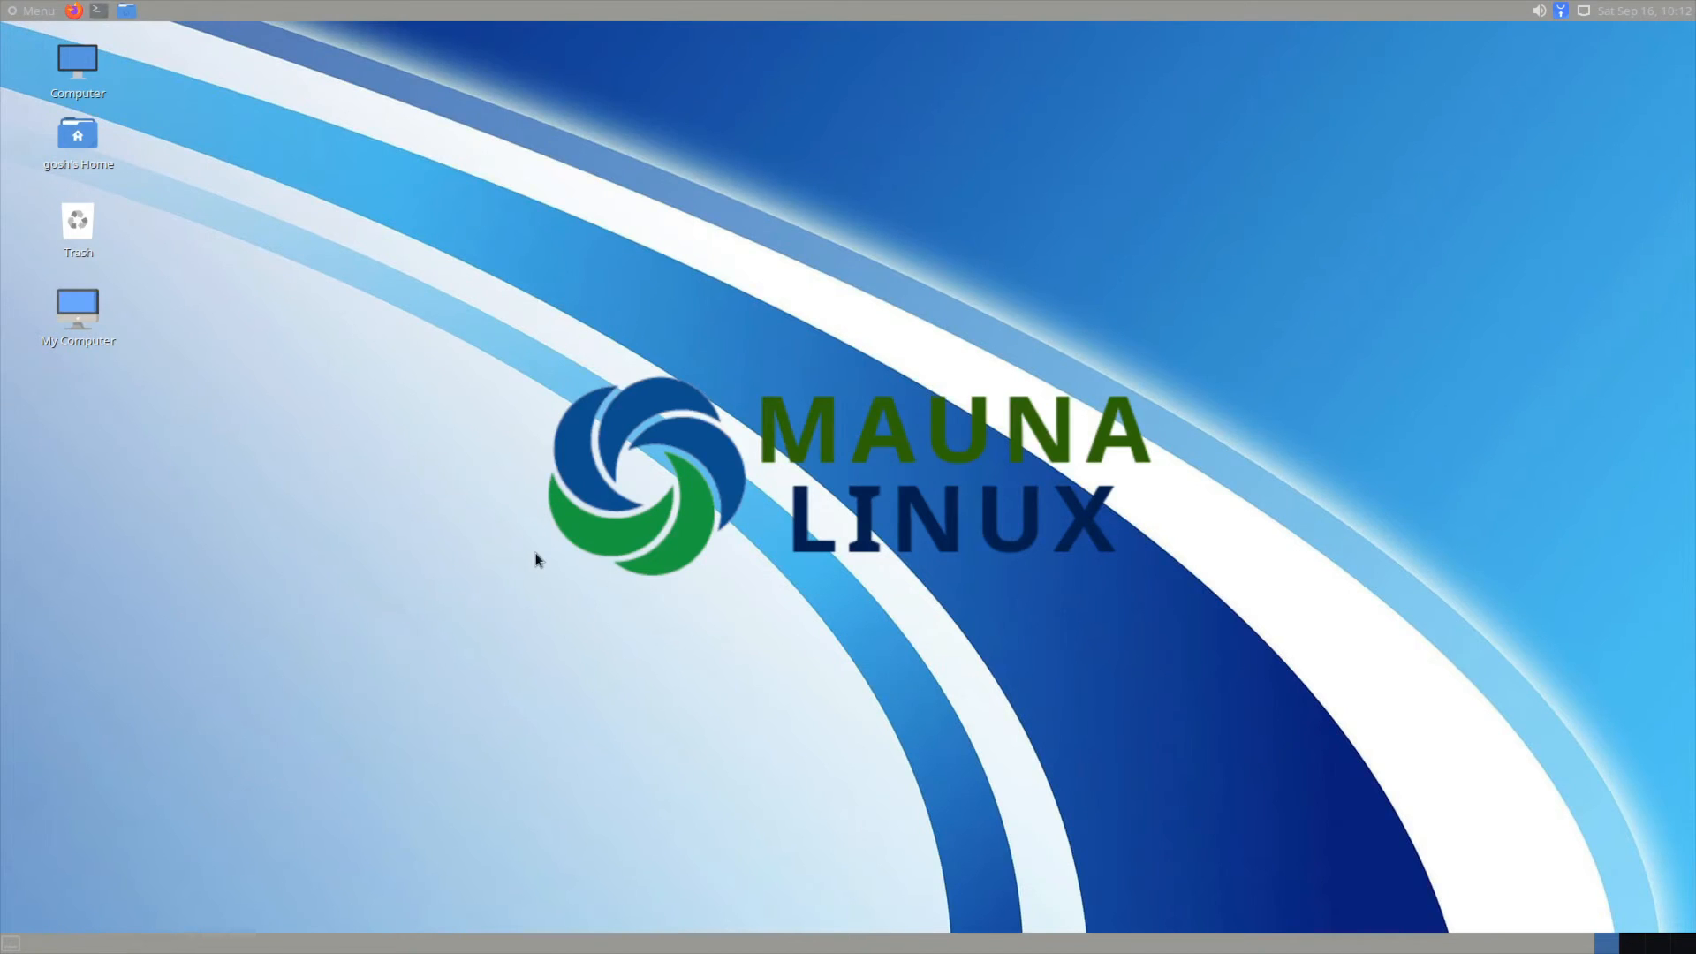
left_click(33, 11)
left_click(71, 134)
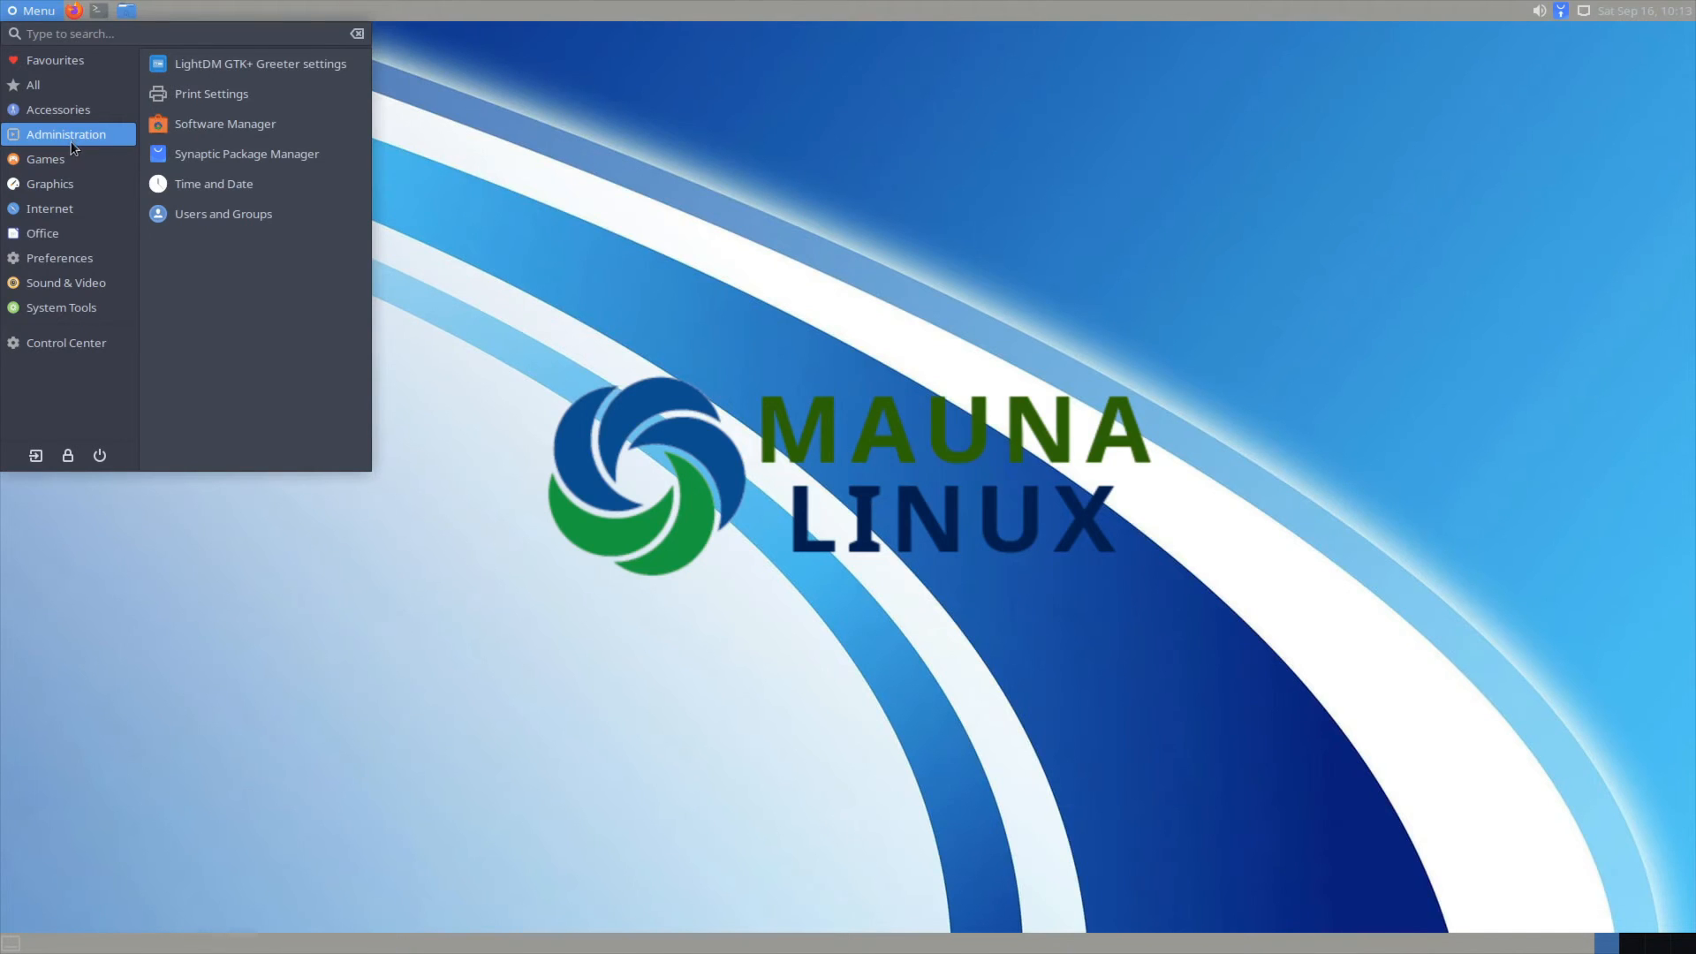
Step: Browse the Games, Graphics and Internet categories, then launch Firefox Web Browser
left_click(66, 160)
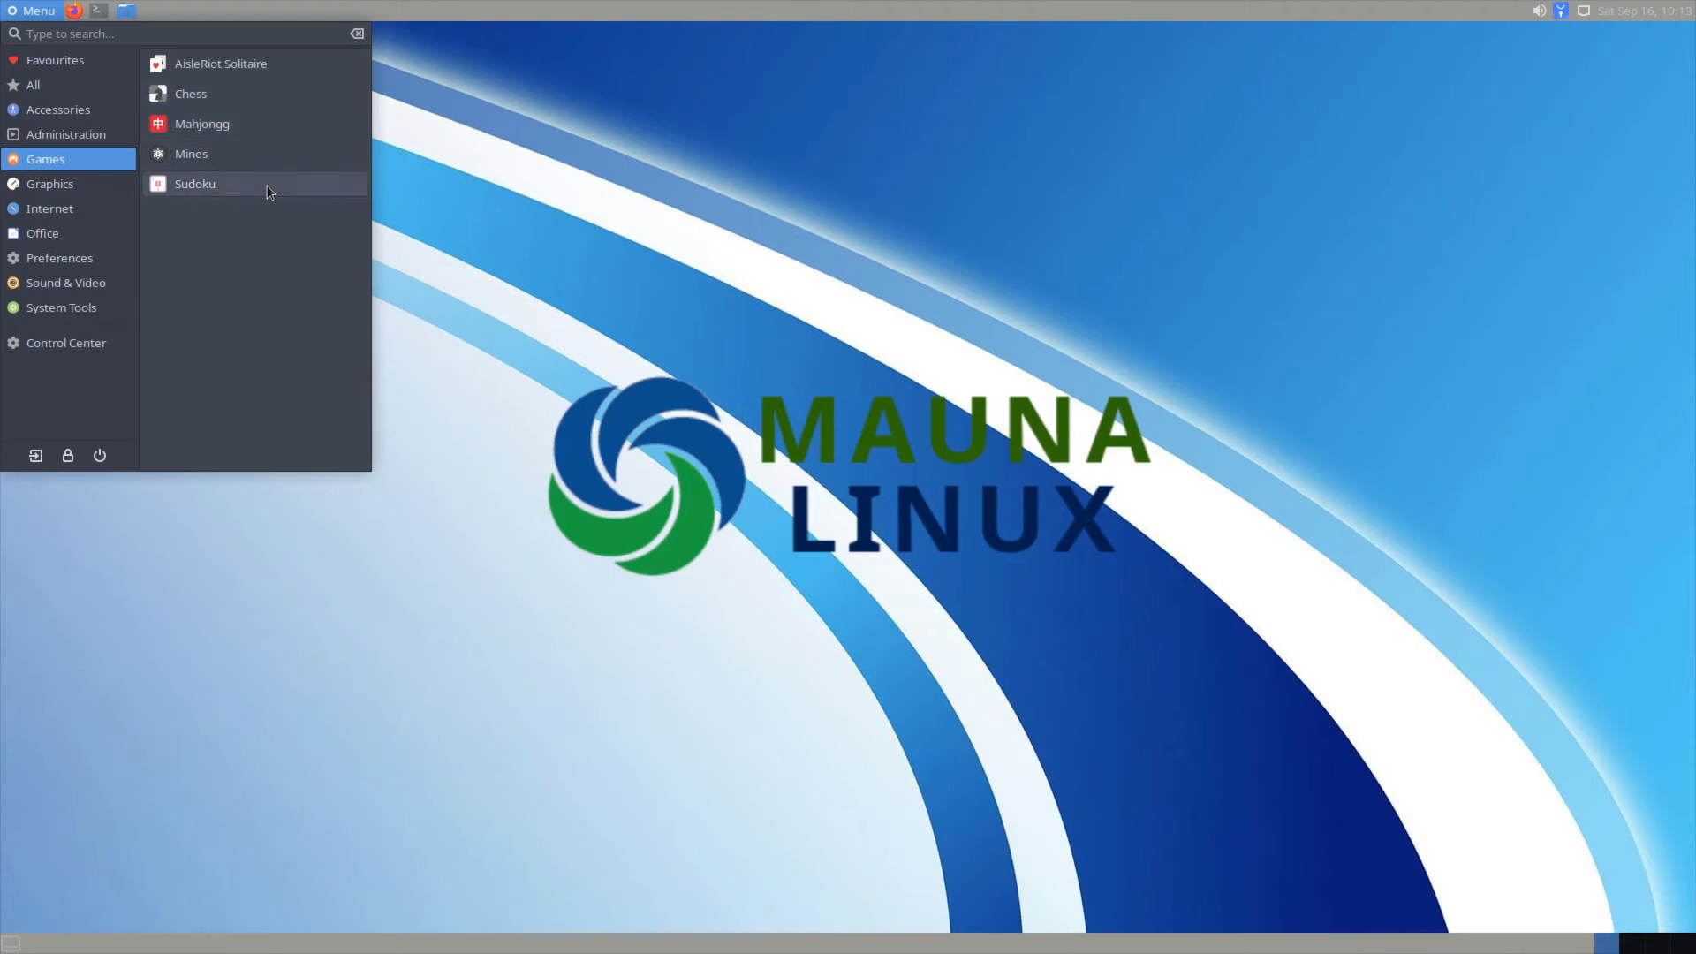
mouse_move(54, 183)
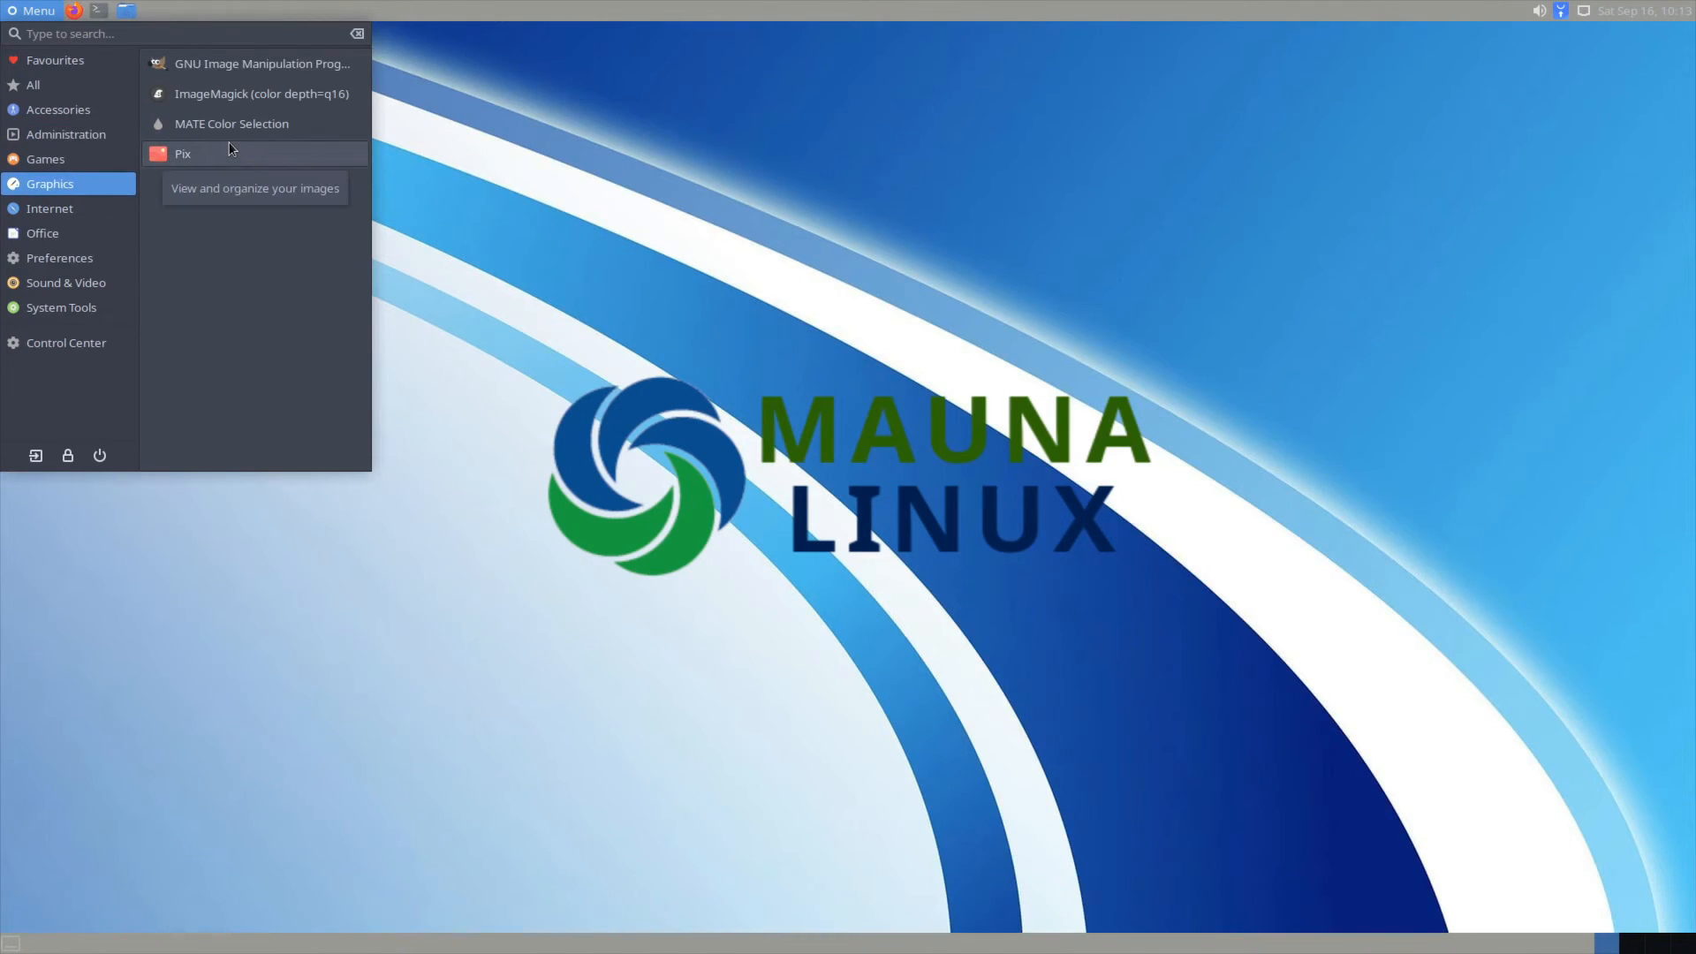
mouse_move(97, 161)
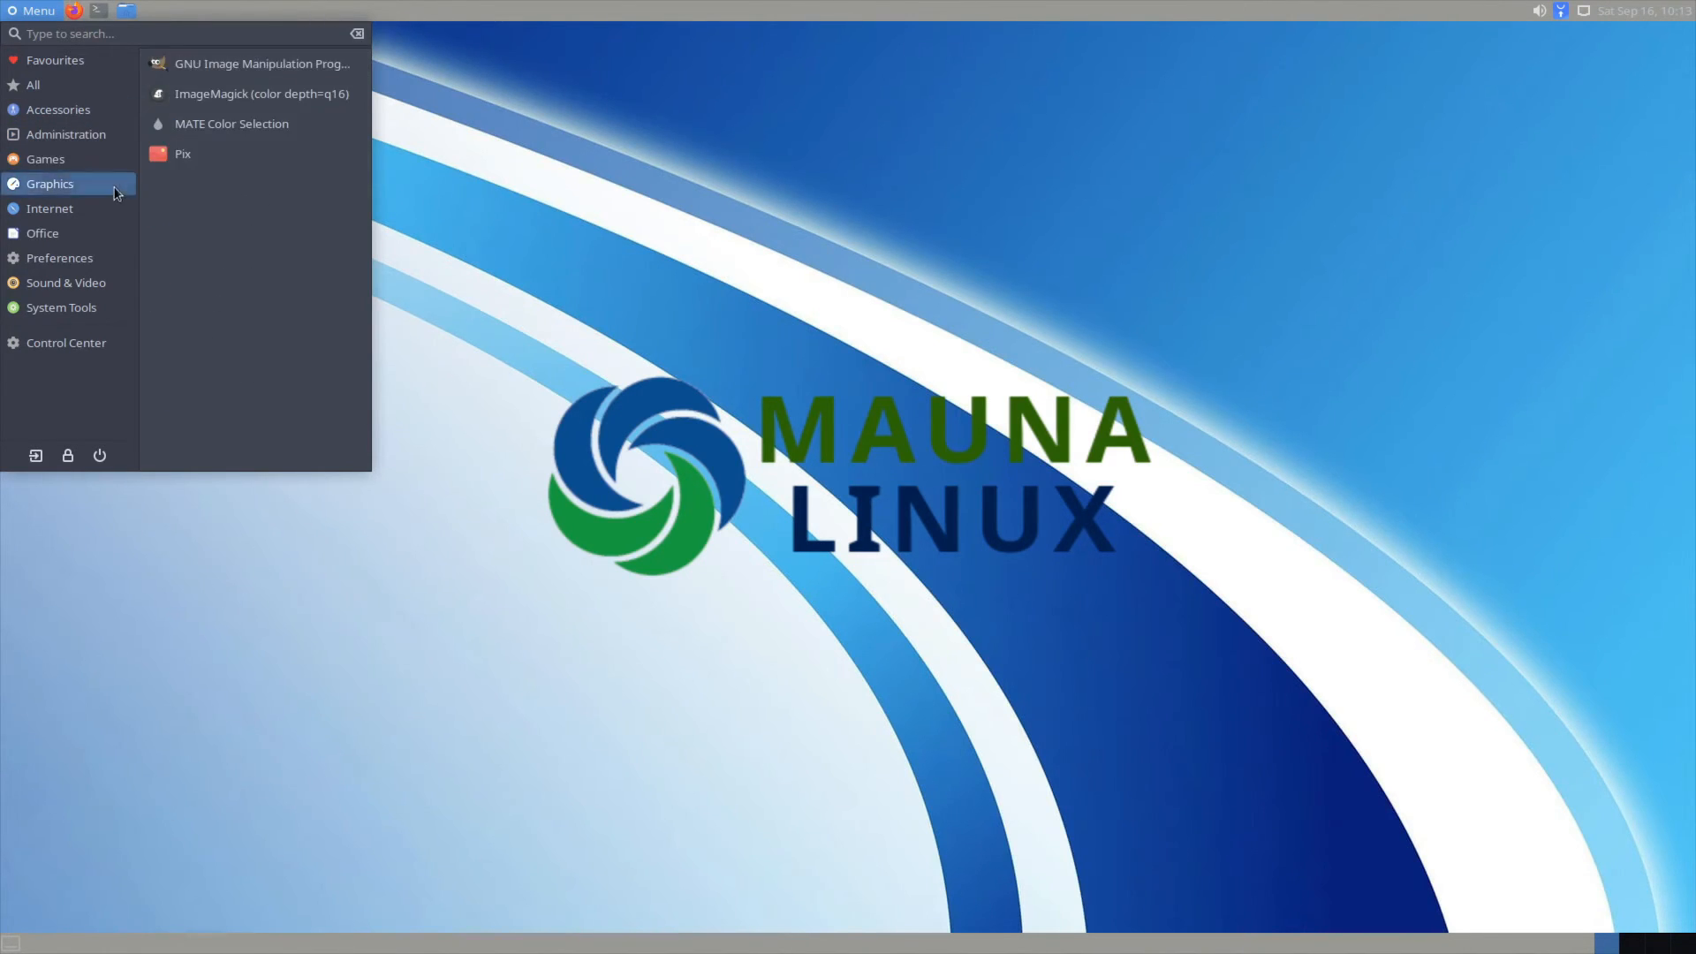
mouse_move(99, 201)
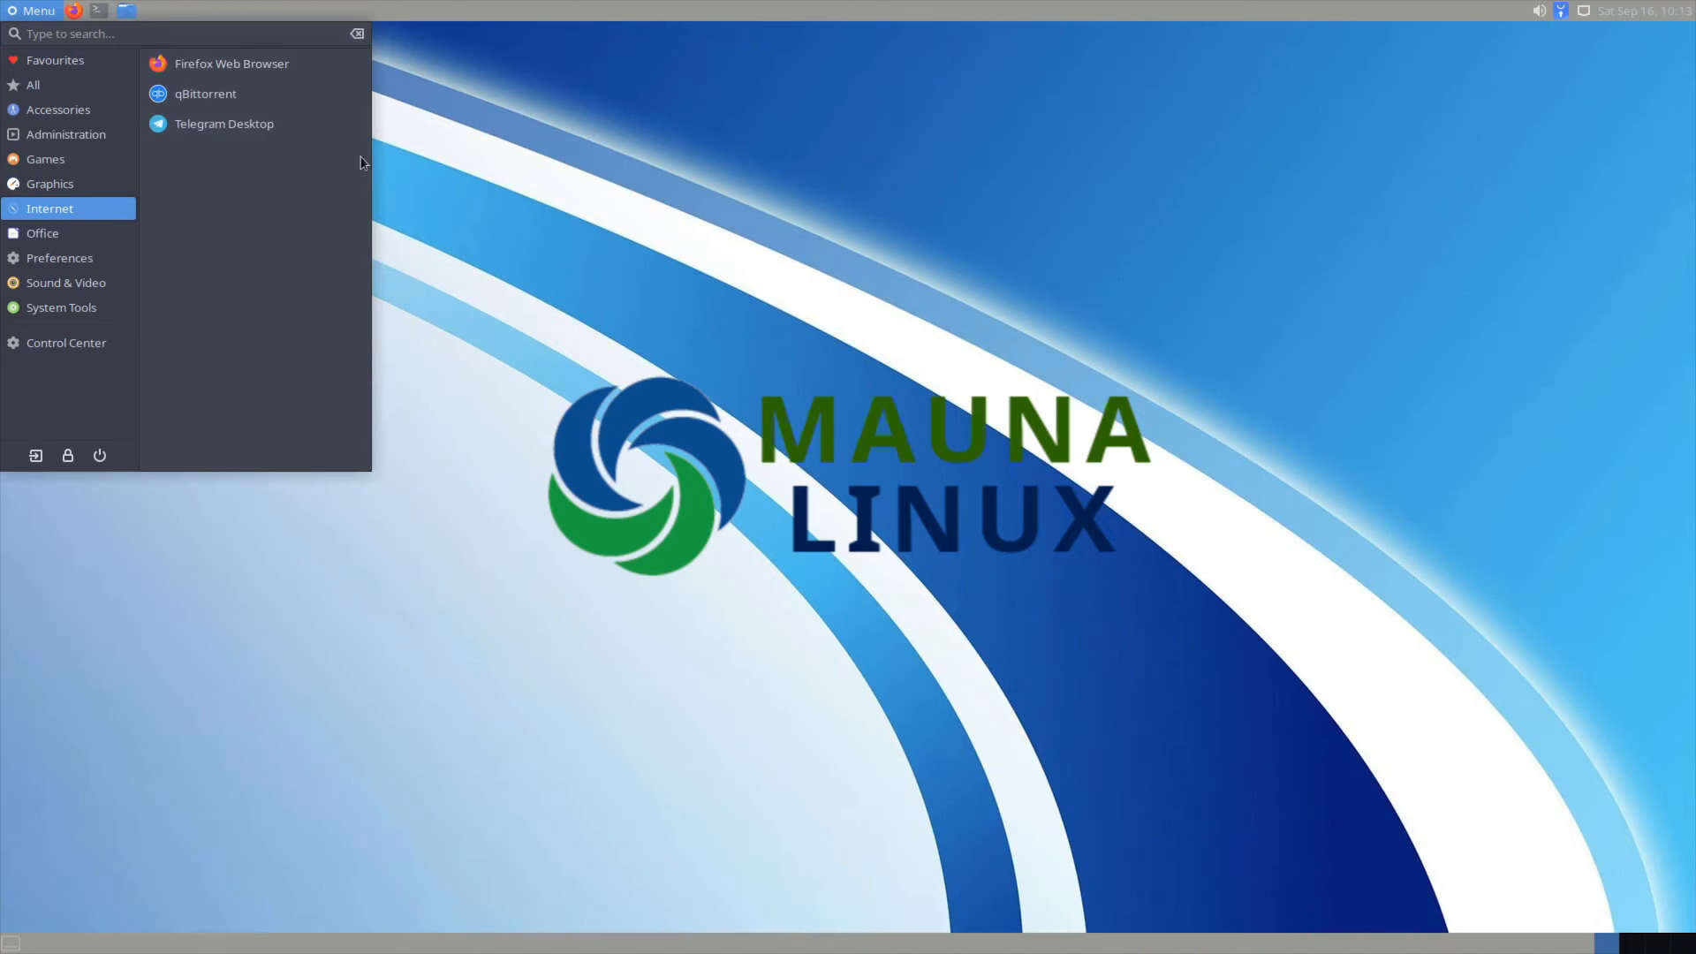
left_click(258, 73)
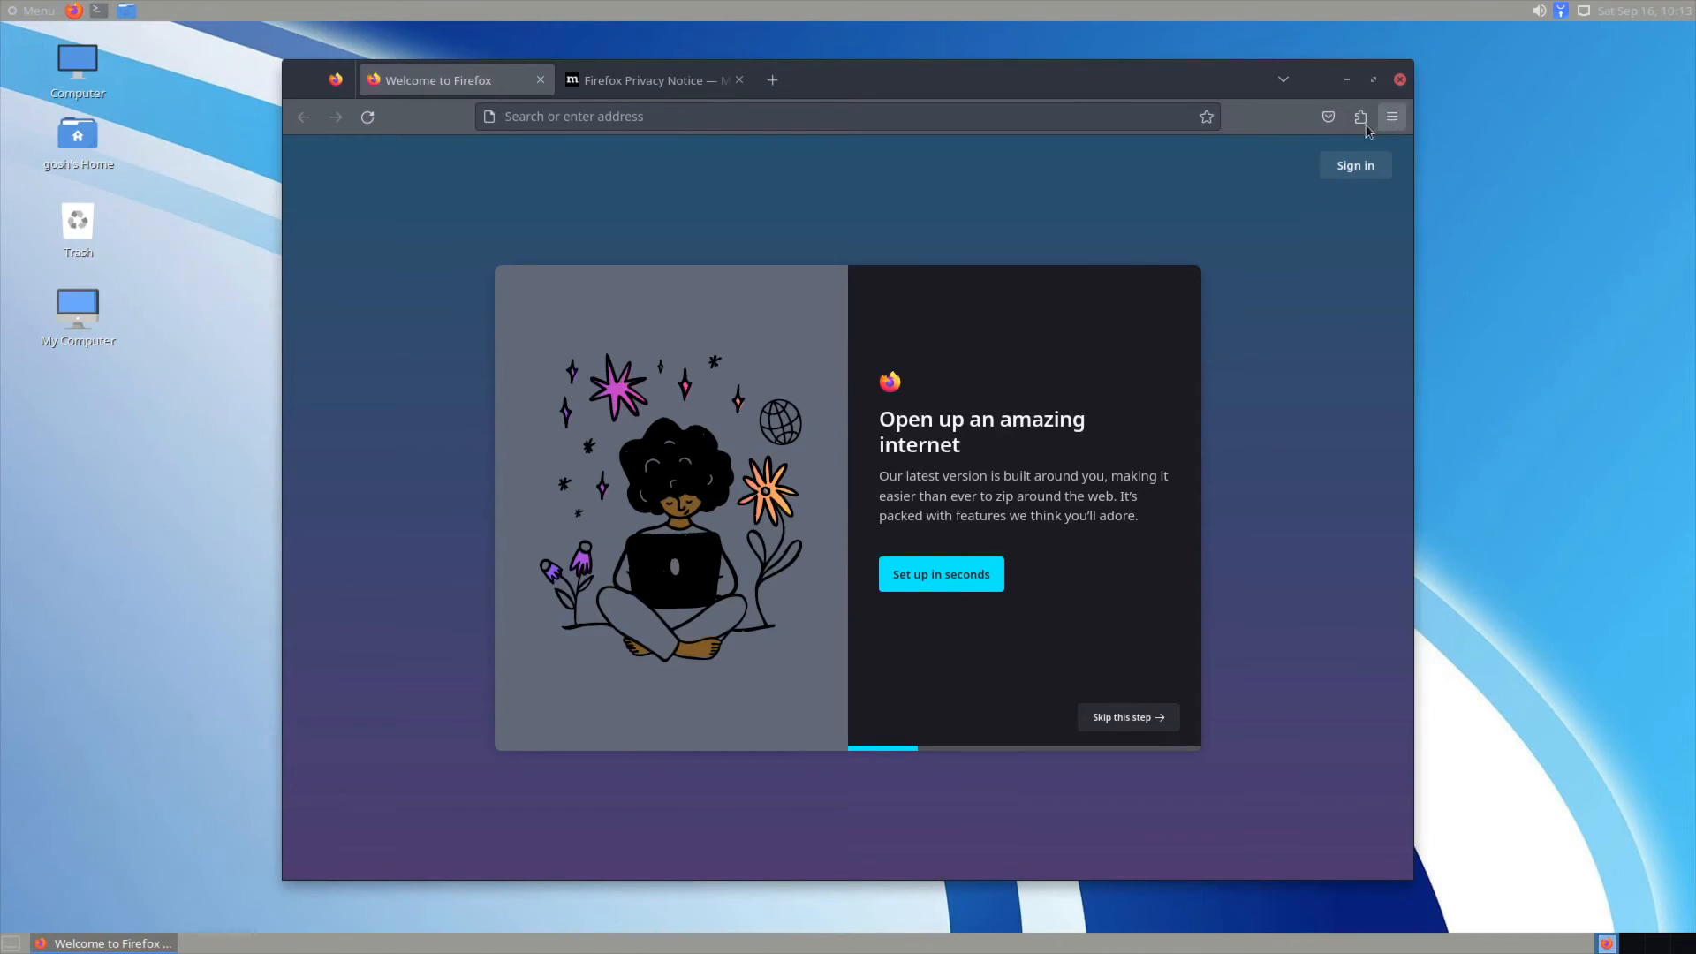
Step: In the Add-ons Manager, view Extensions, Themes, Plugins, Recommendations and Languages, ending on Plugins
left_click(1360, 117)
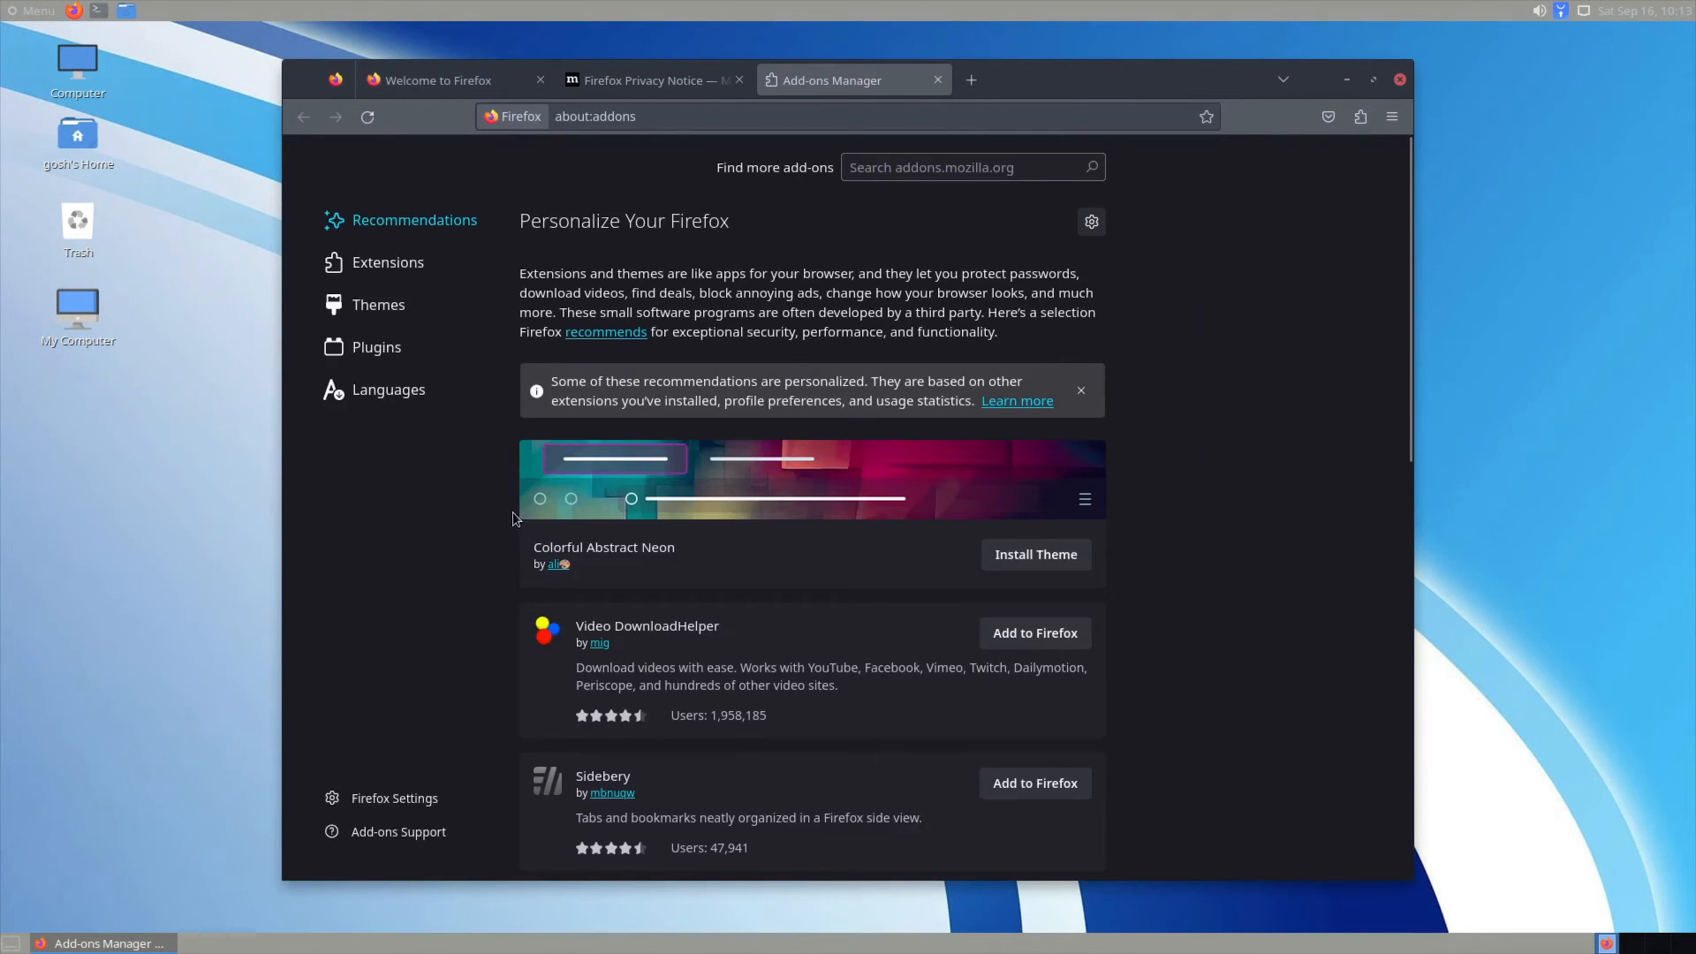
left_click(393, 280)
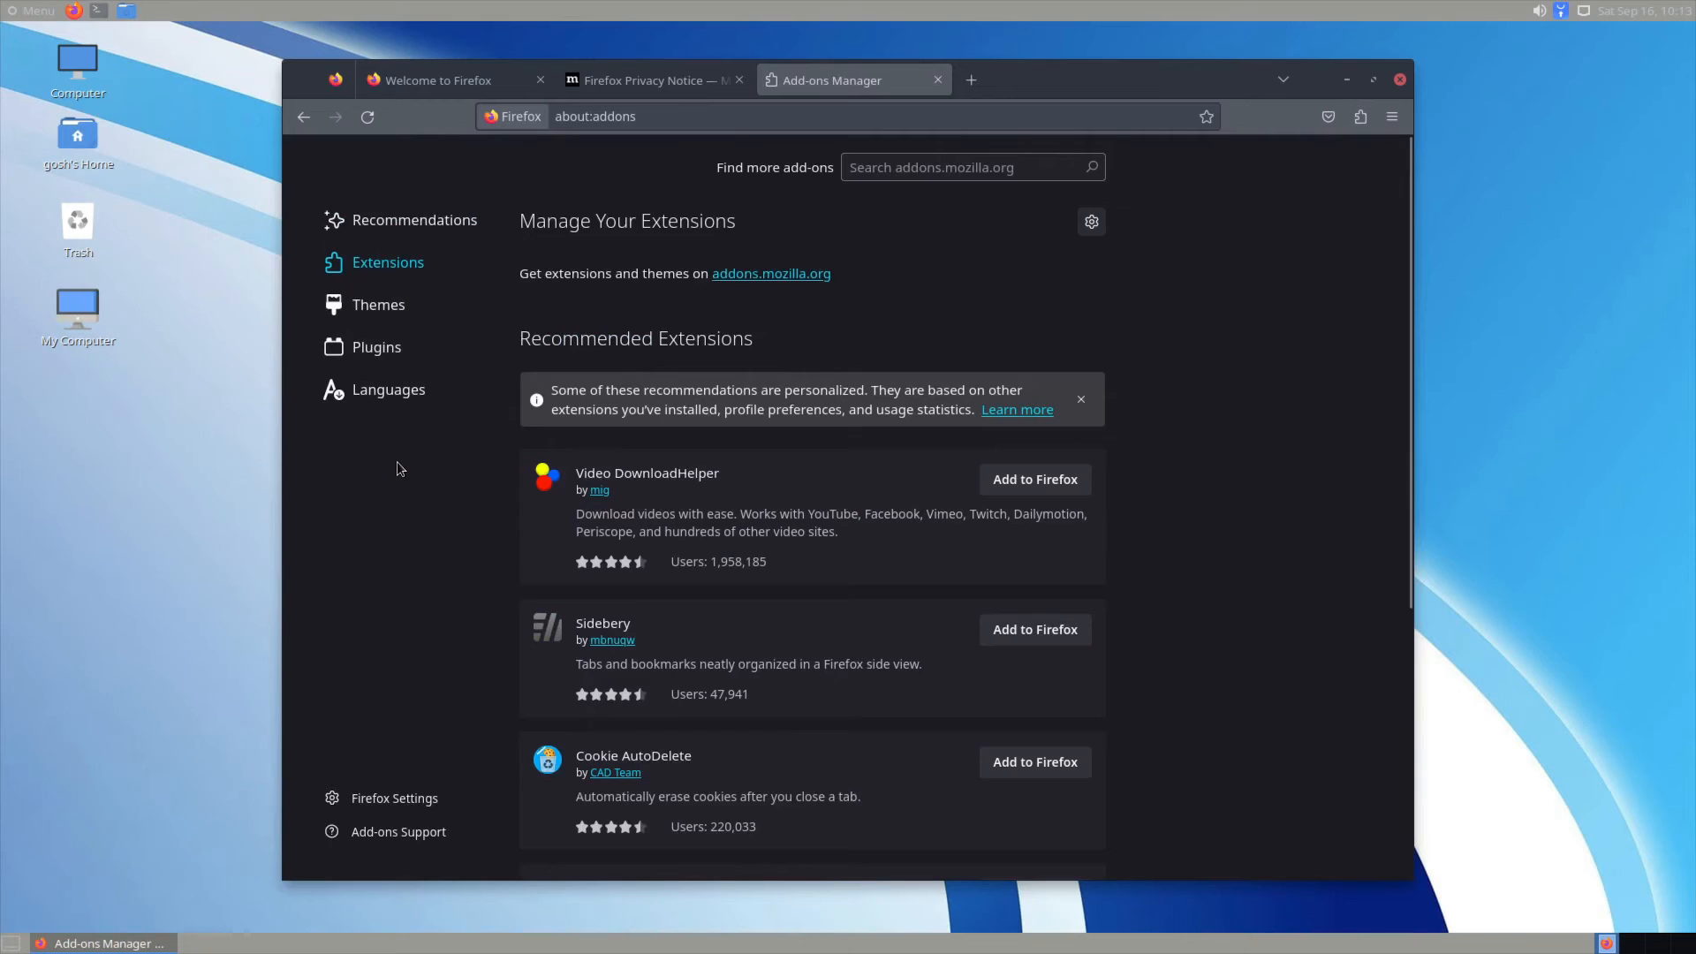
scroll(397, 457, "down", 5)
scroll(397, 457, "up", 5)
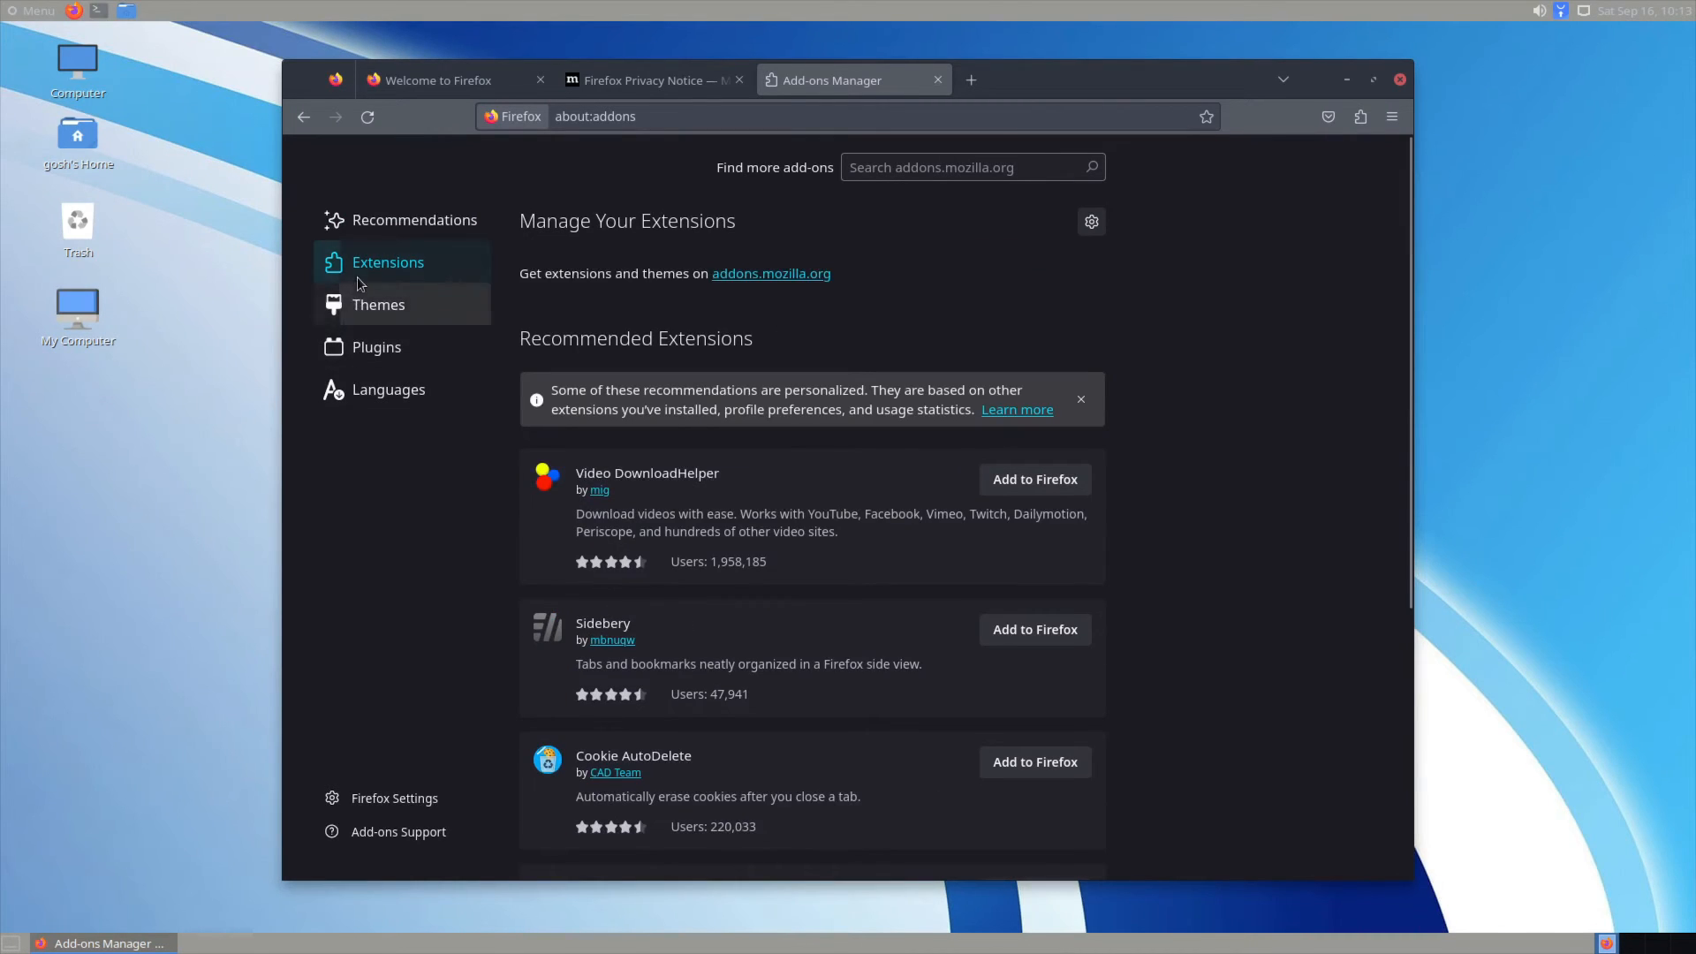
left_click(375, 304)
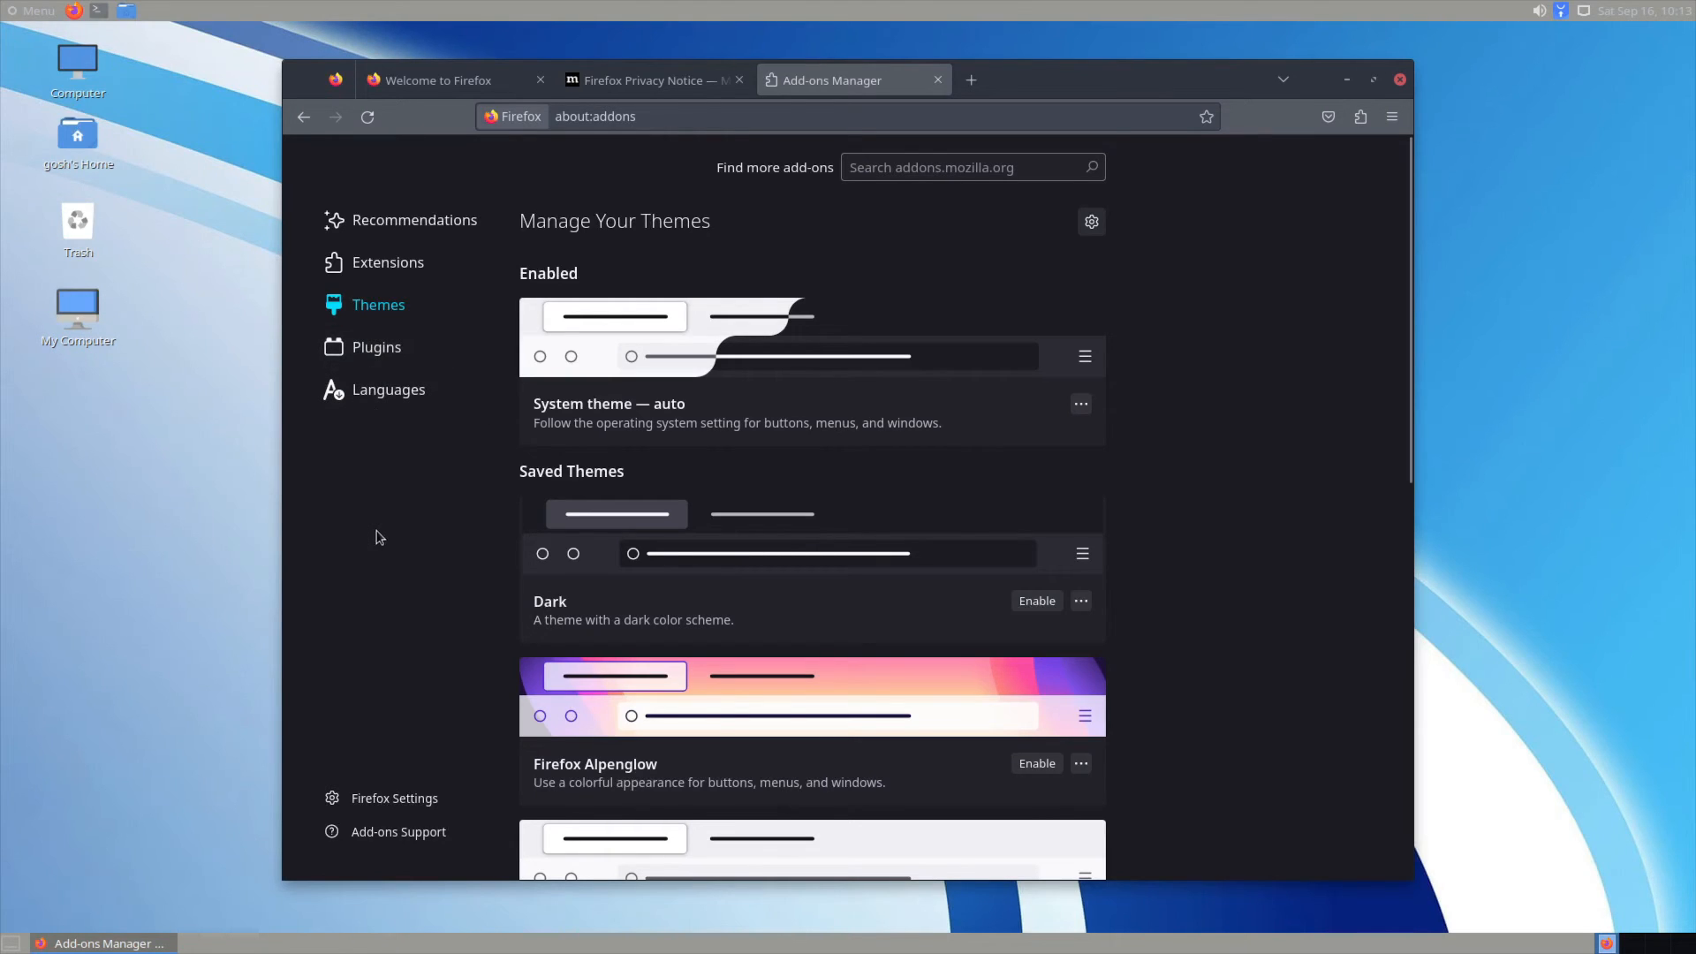
left_click(380, 362)
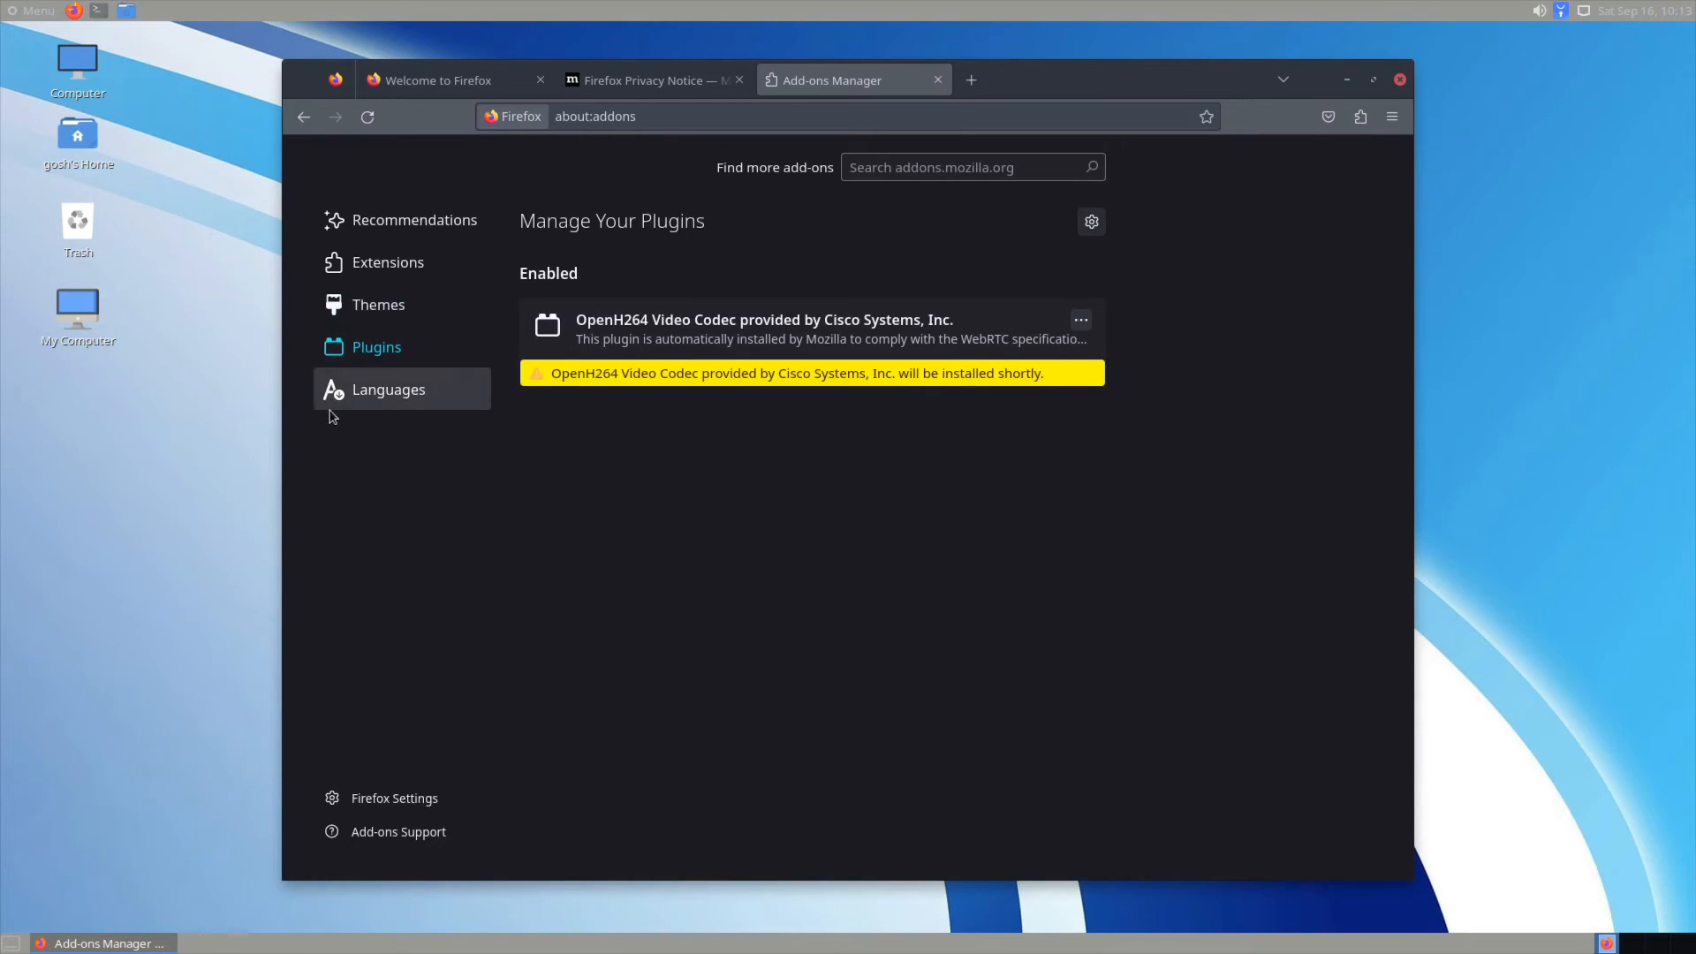
left_click(386, 219)
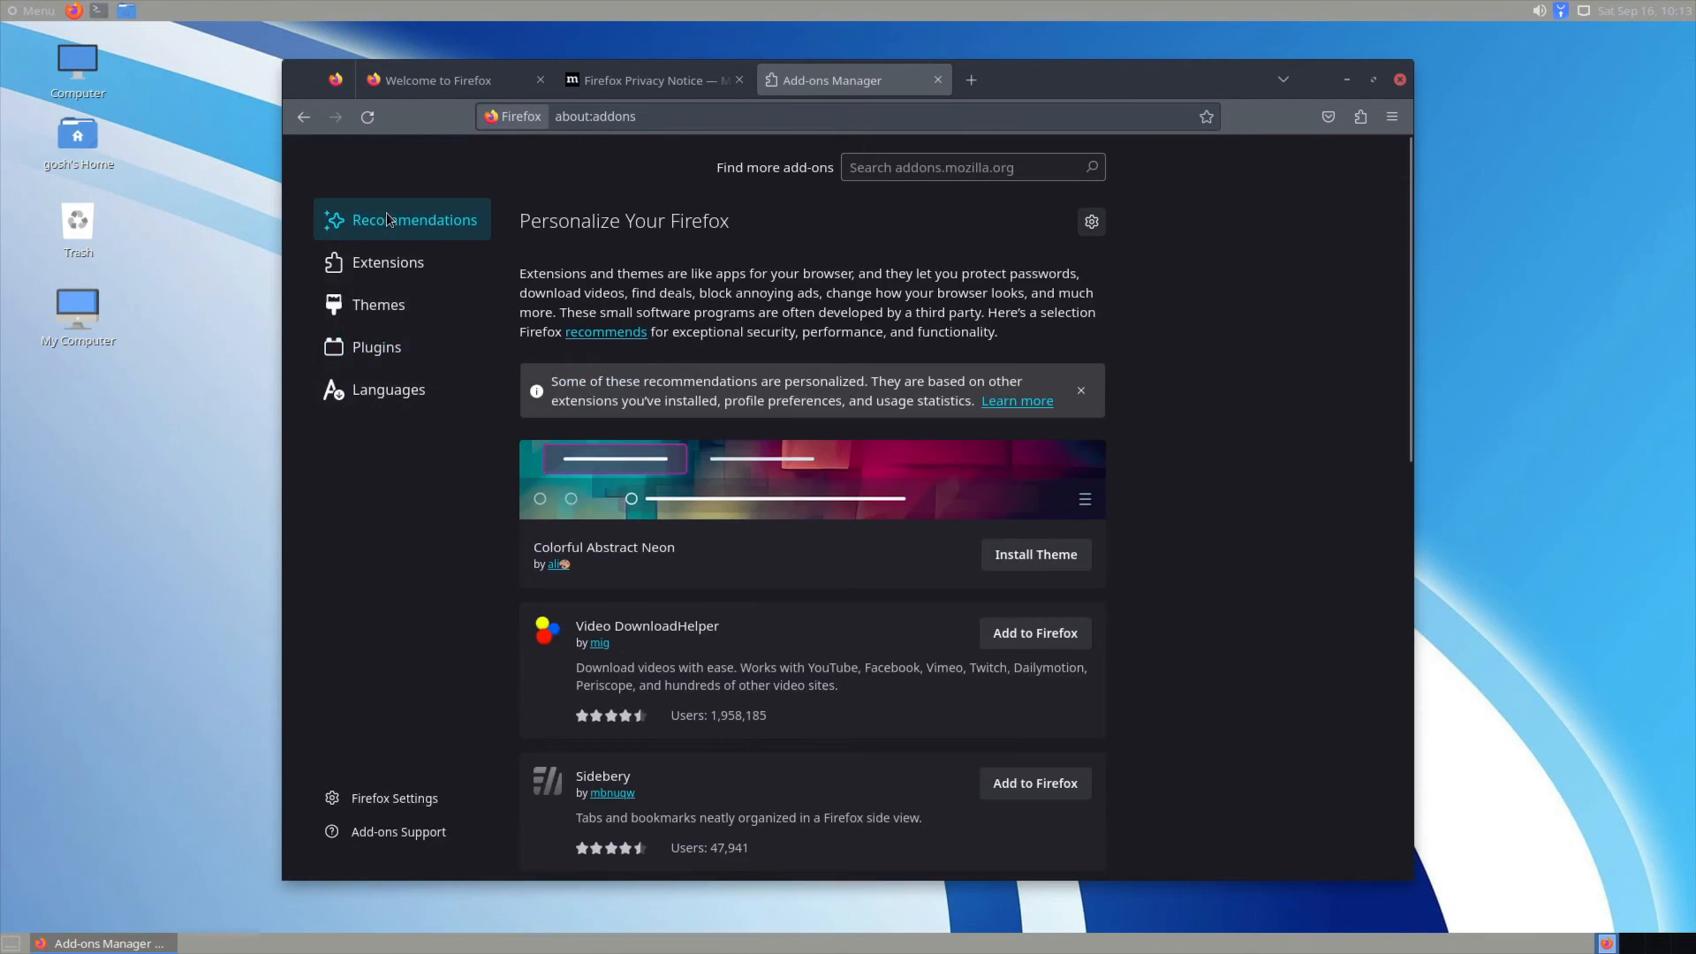
left_click(388, 390)
left_click(377, 347)
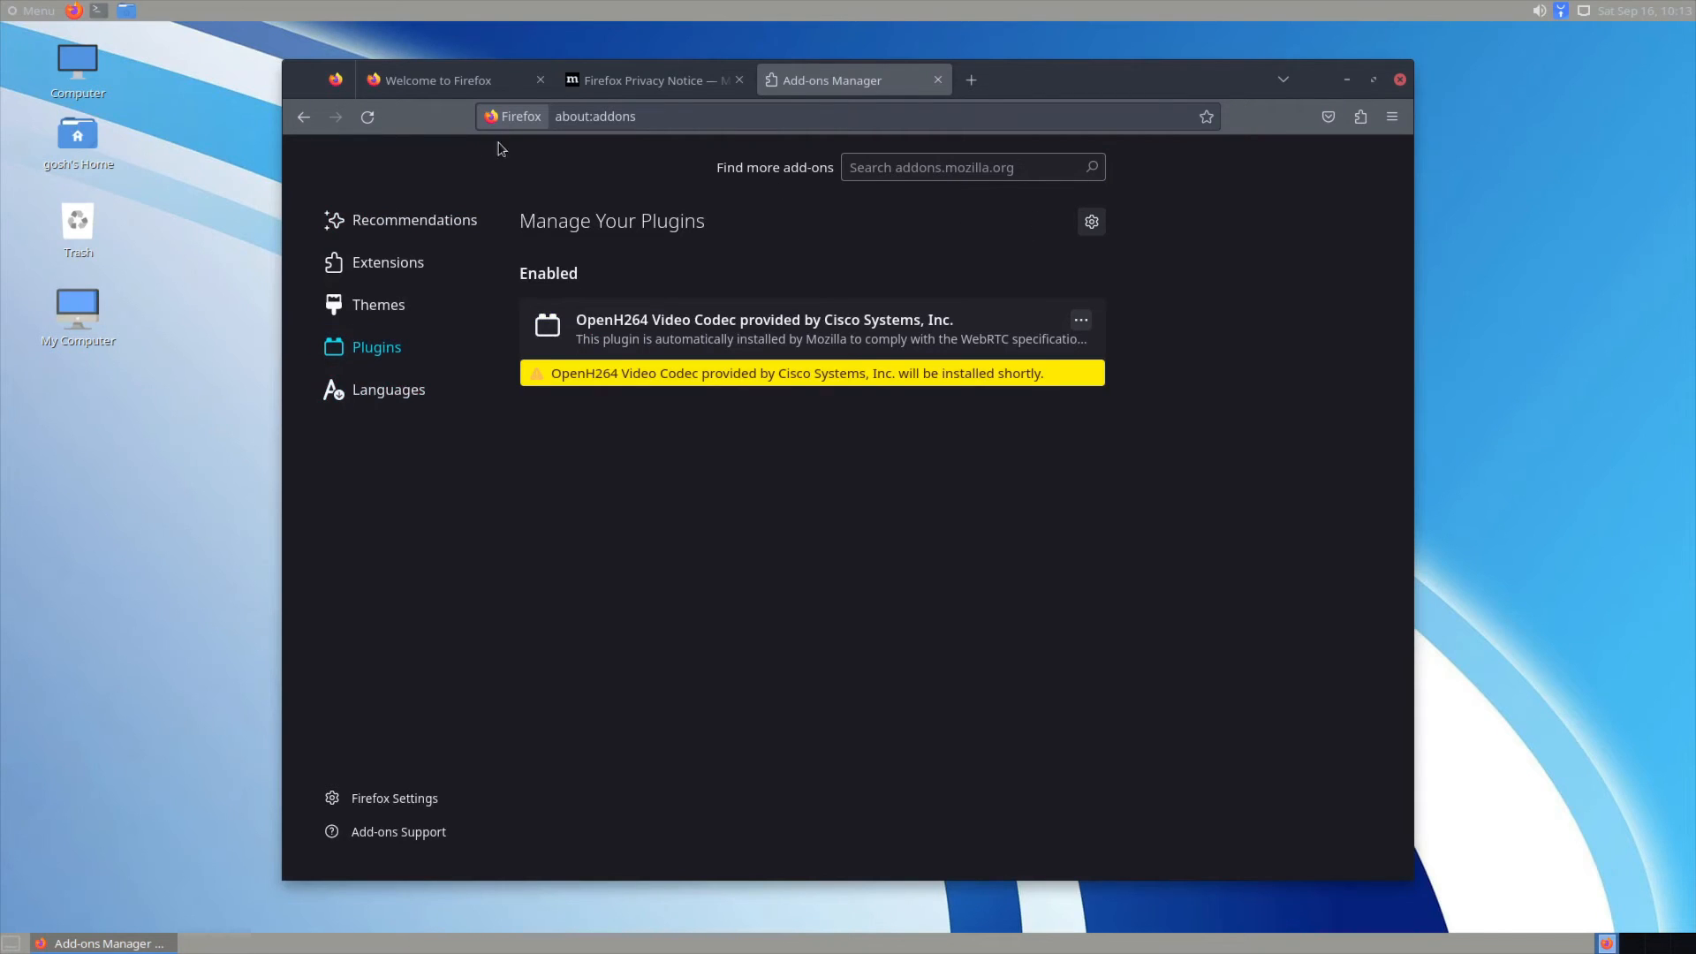
Step: Close Firefox and launch MATE Tweak from the application menu
left_click(1399, 80)
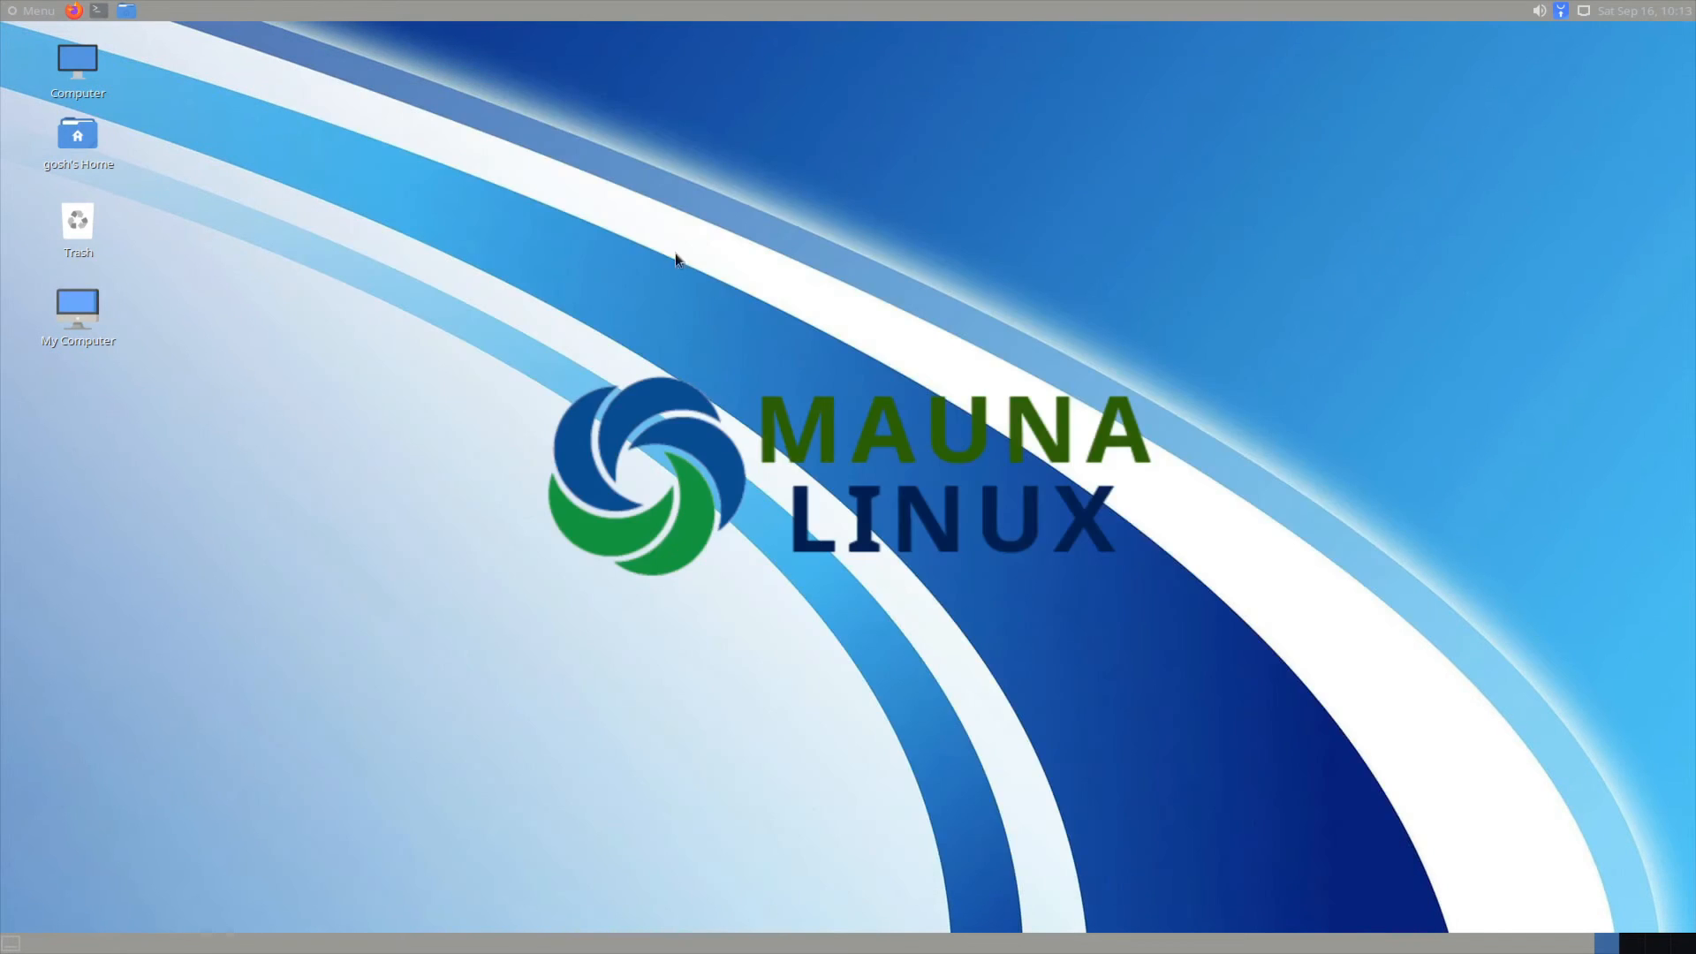
left_click(34, 11)
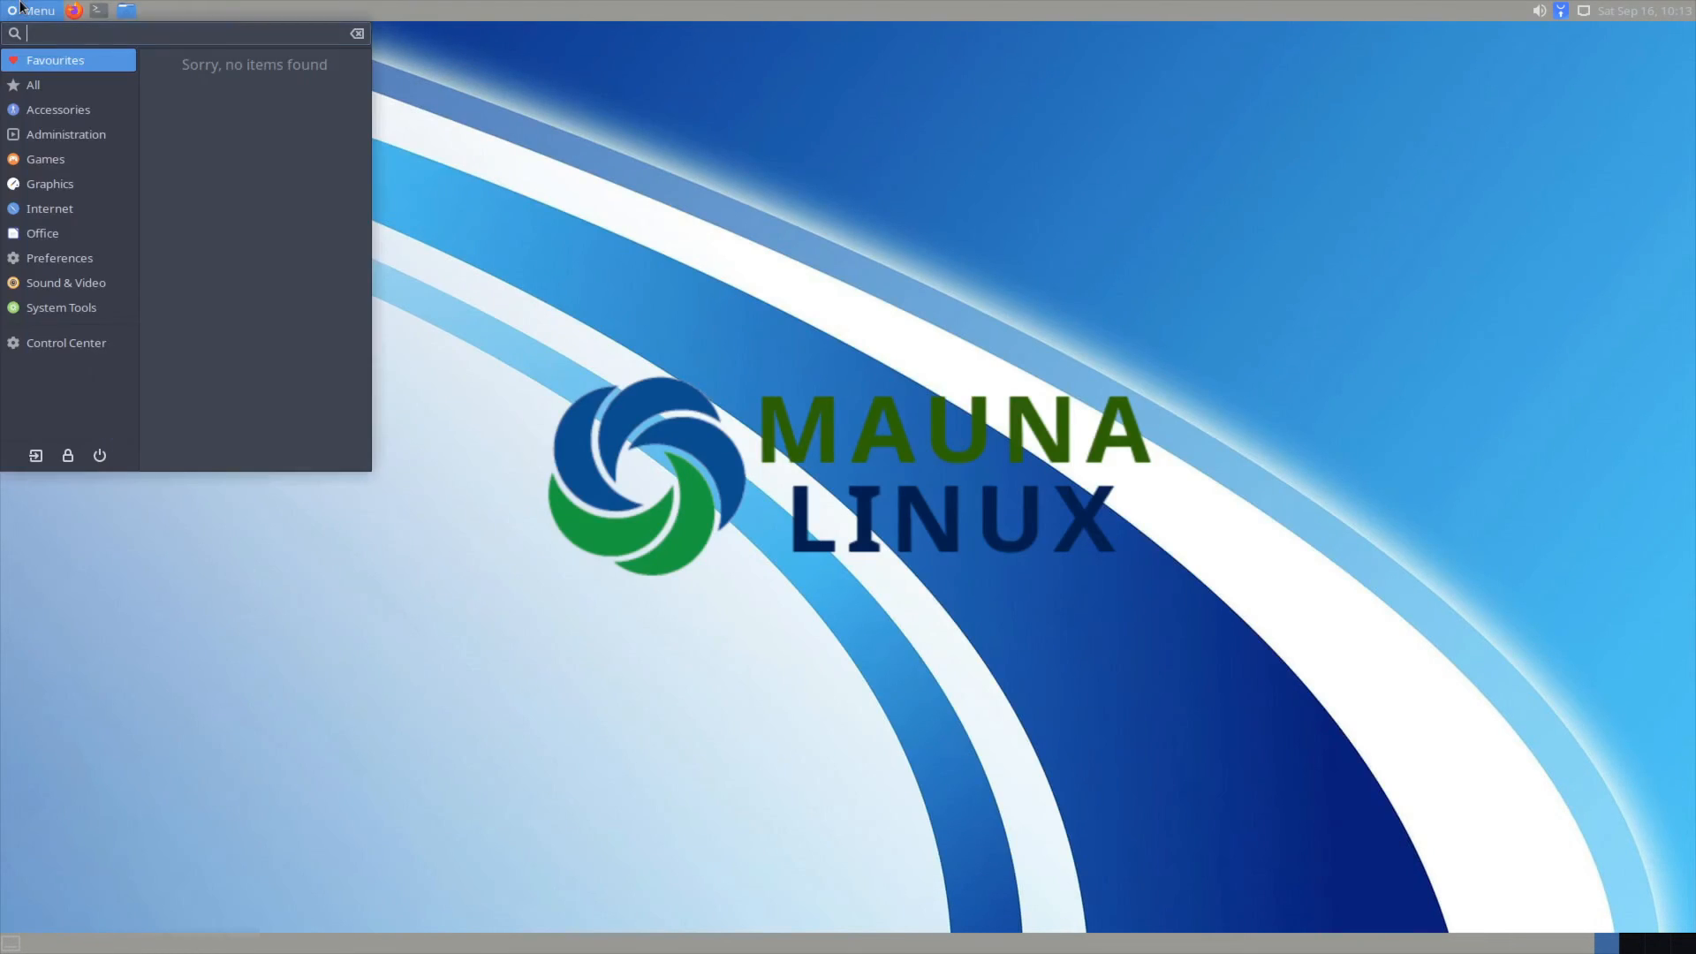
left_click(32, 235)
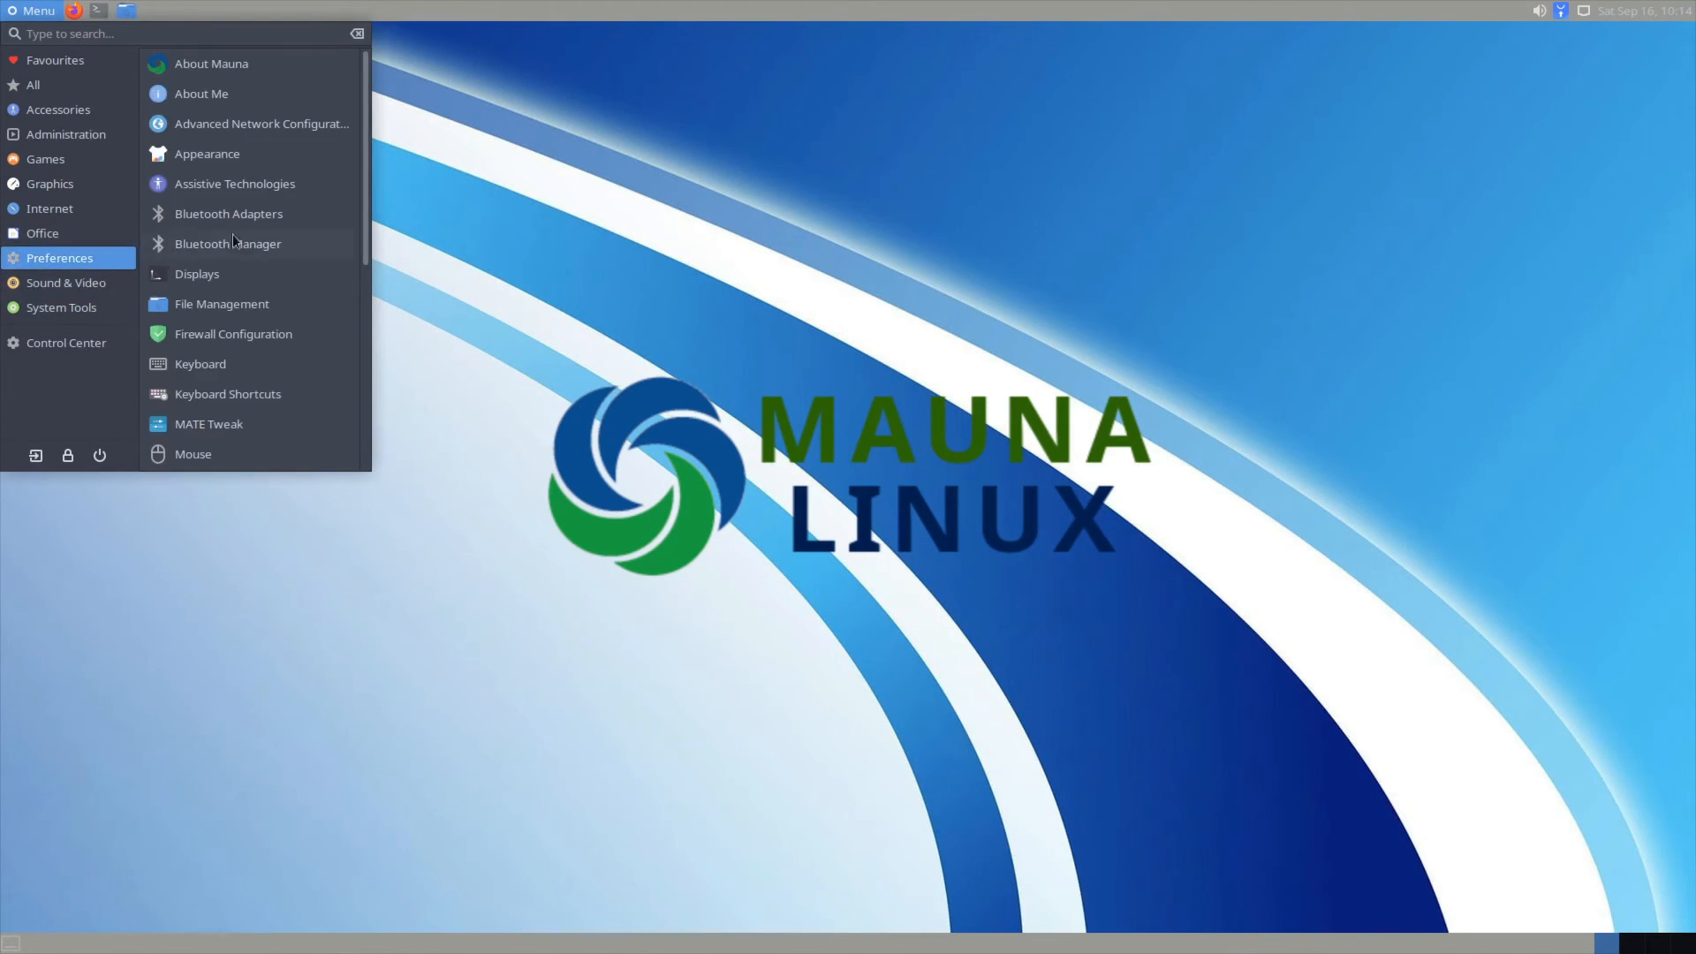
scroll(317, 305, "down", 2)
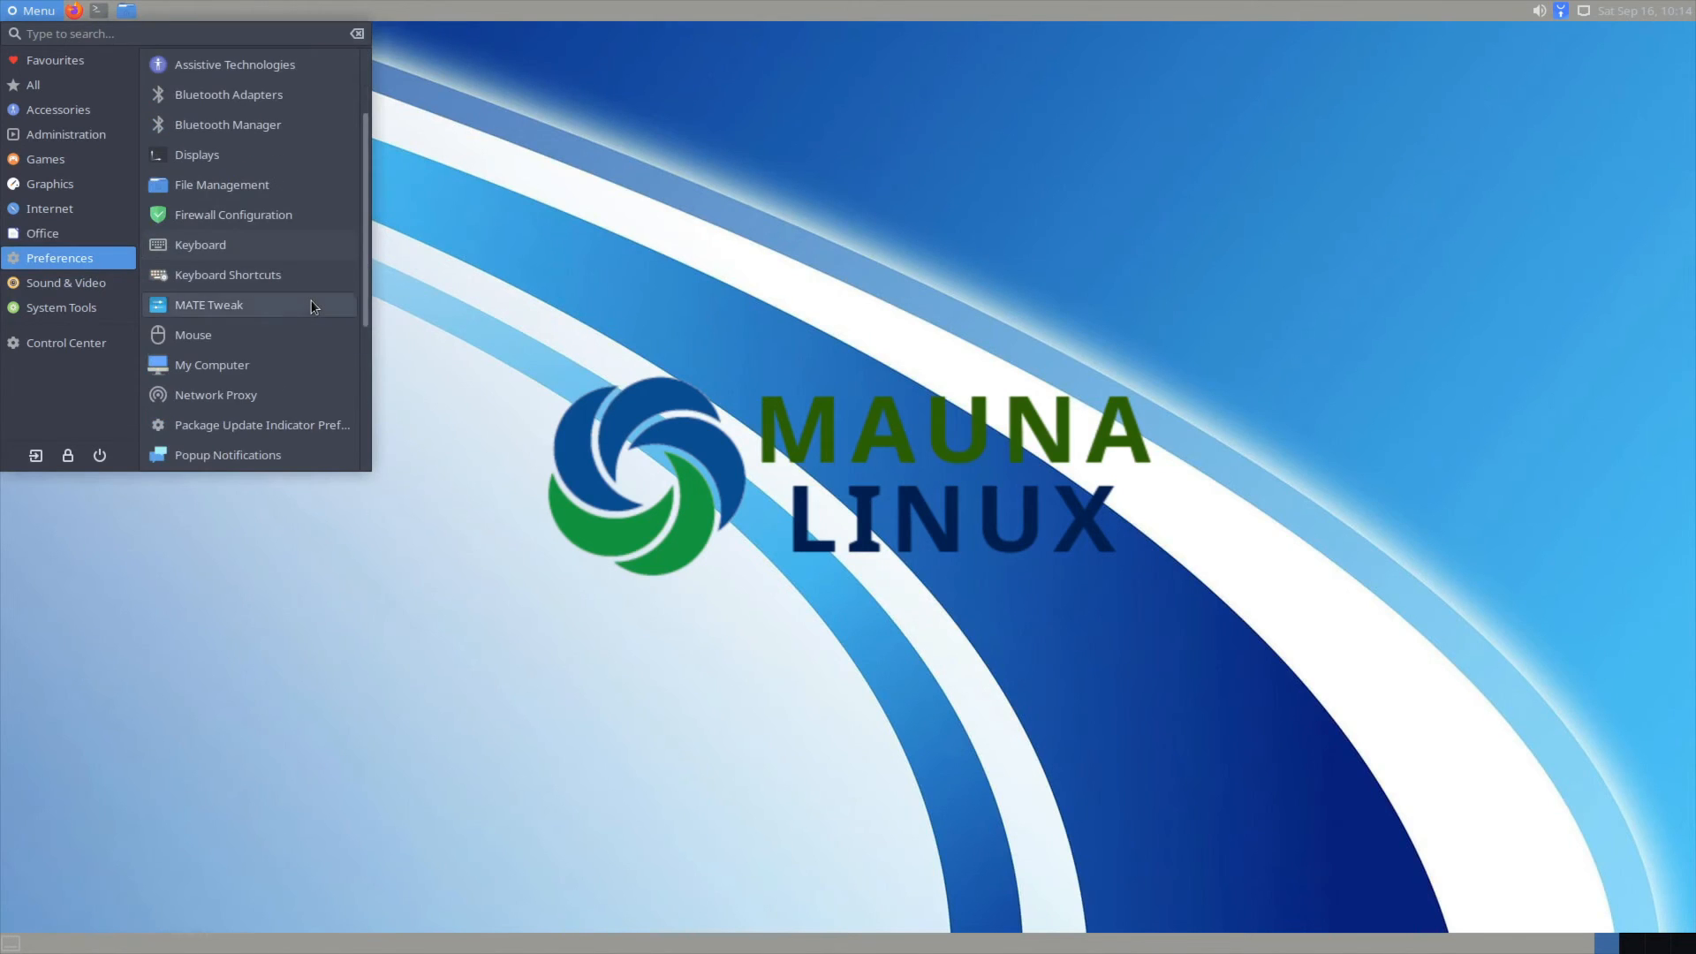
left_click(313, 306)
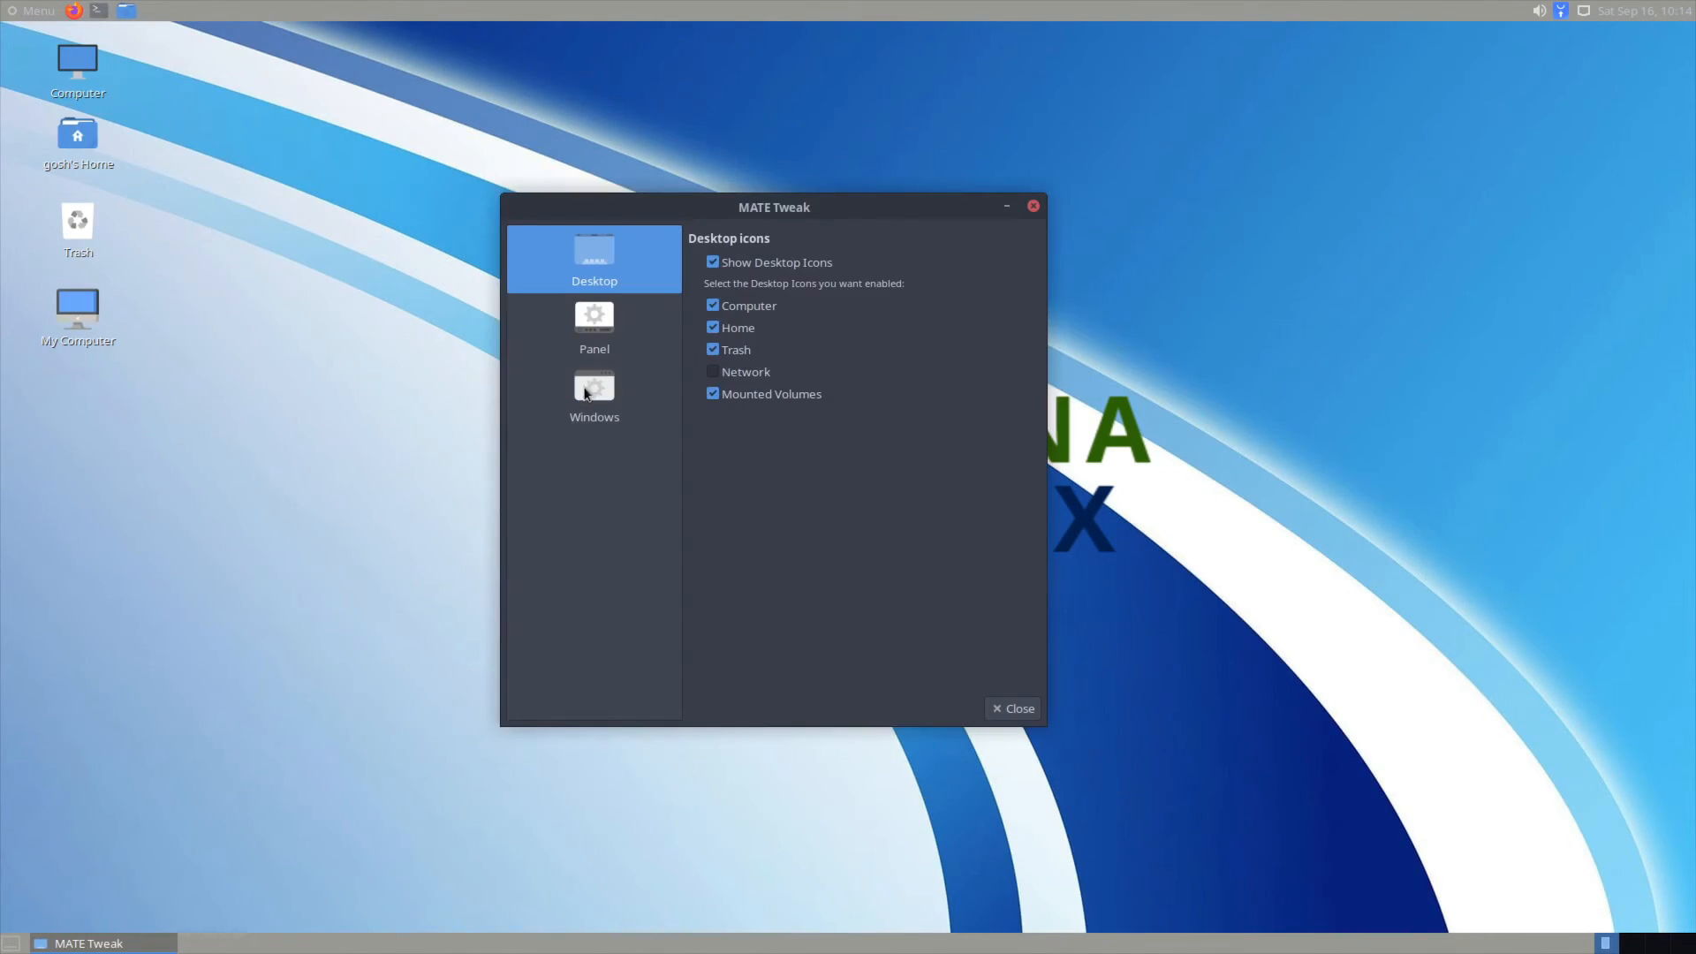
Step: Switch the panel layout to openSUSE and confirm the replacement
left_click(595, 336)
left_click(771, 292)
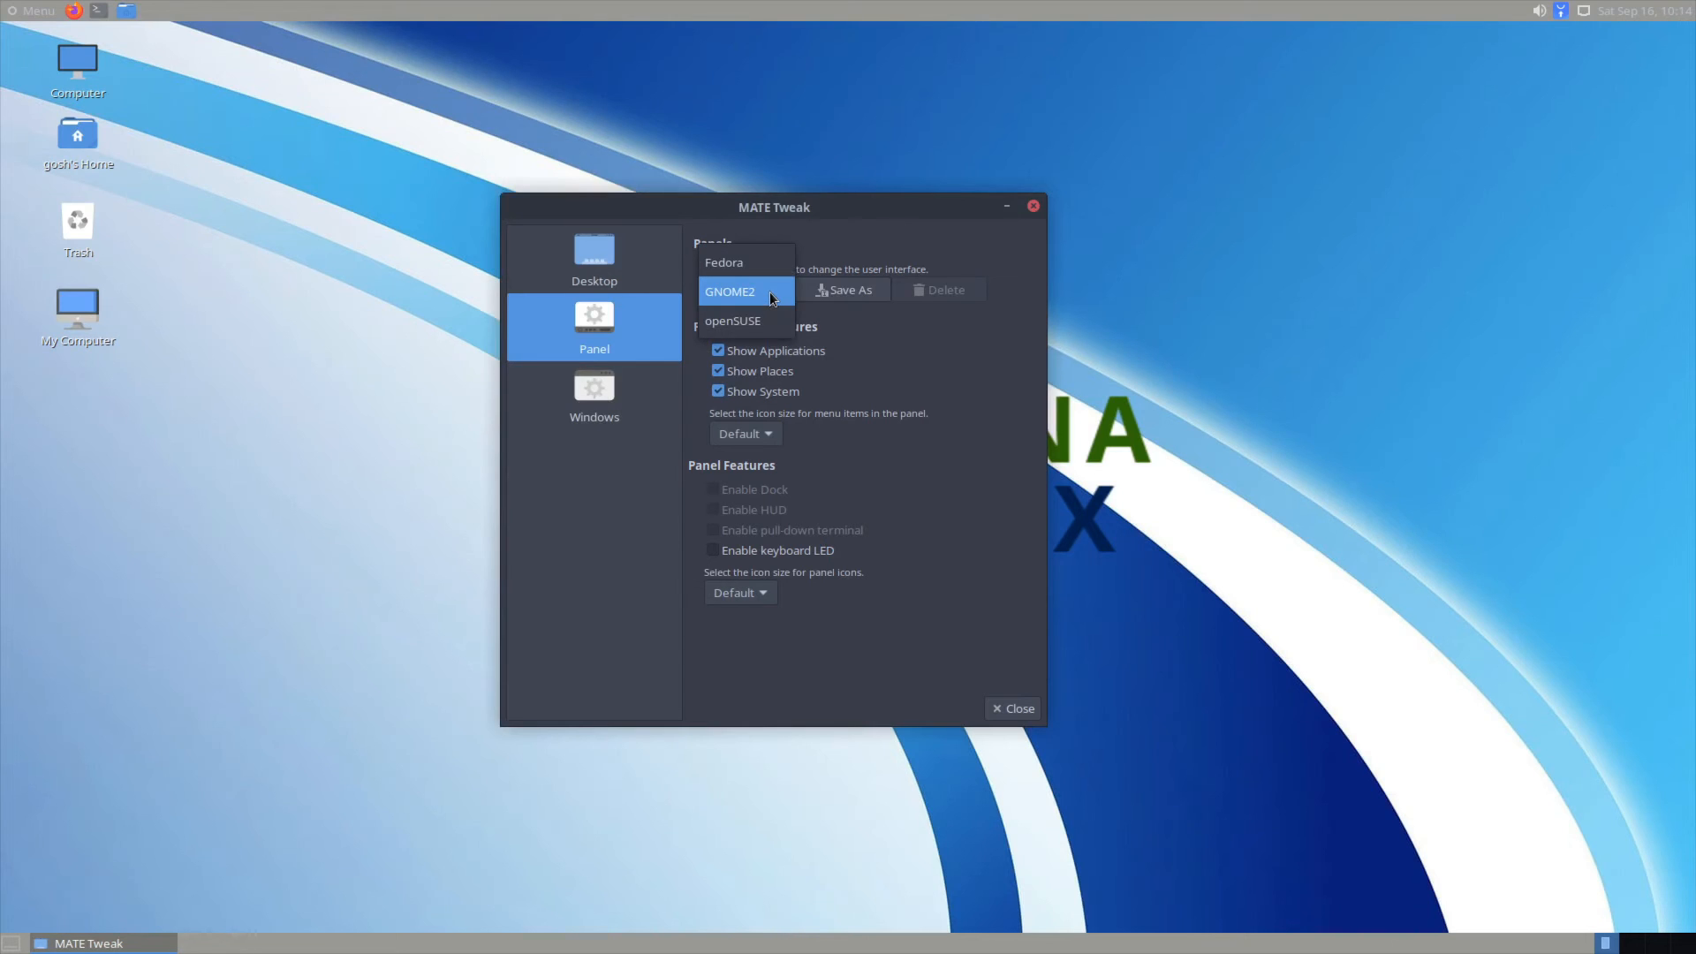
left_click(918, 369)
left_click(757, 293)
left_click(757, 319)
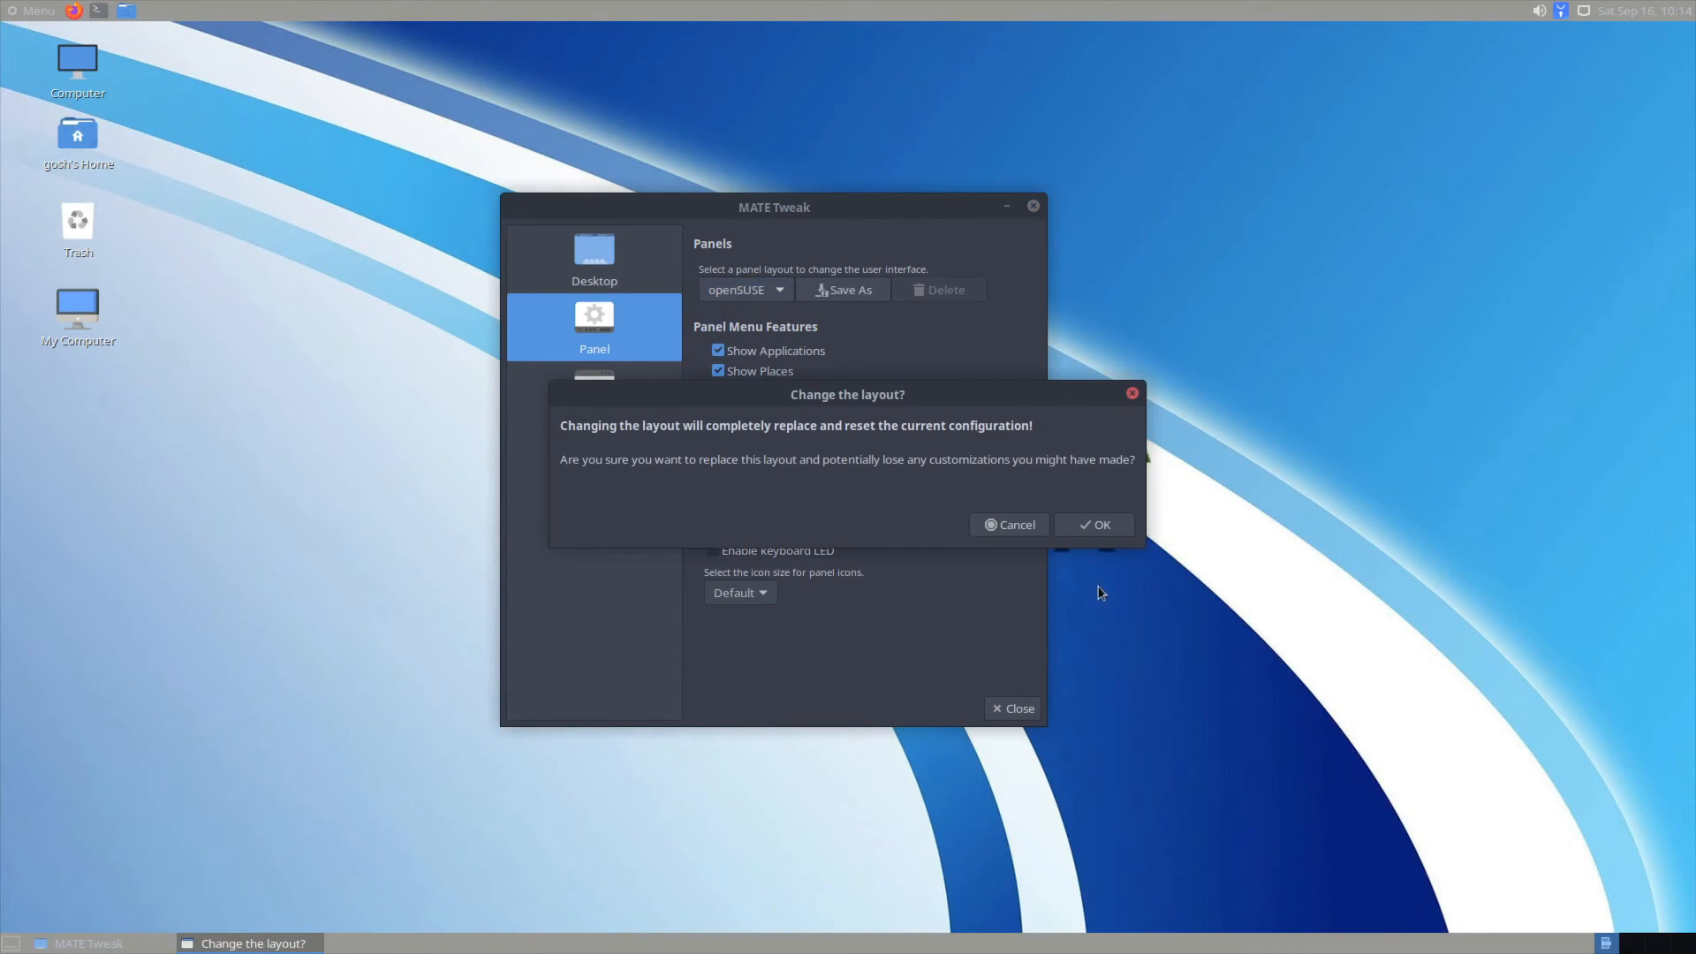
left_click(1101, 526)
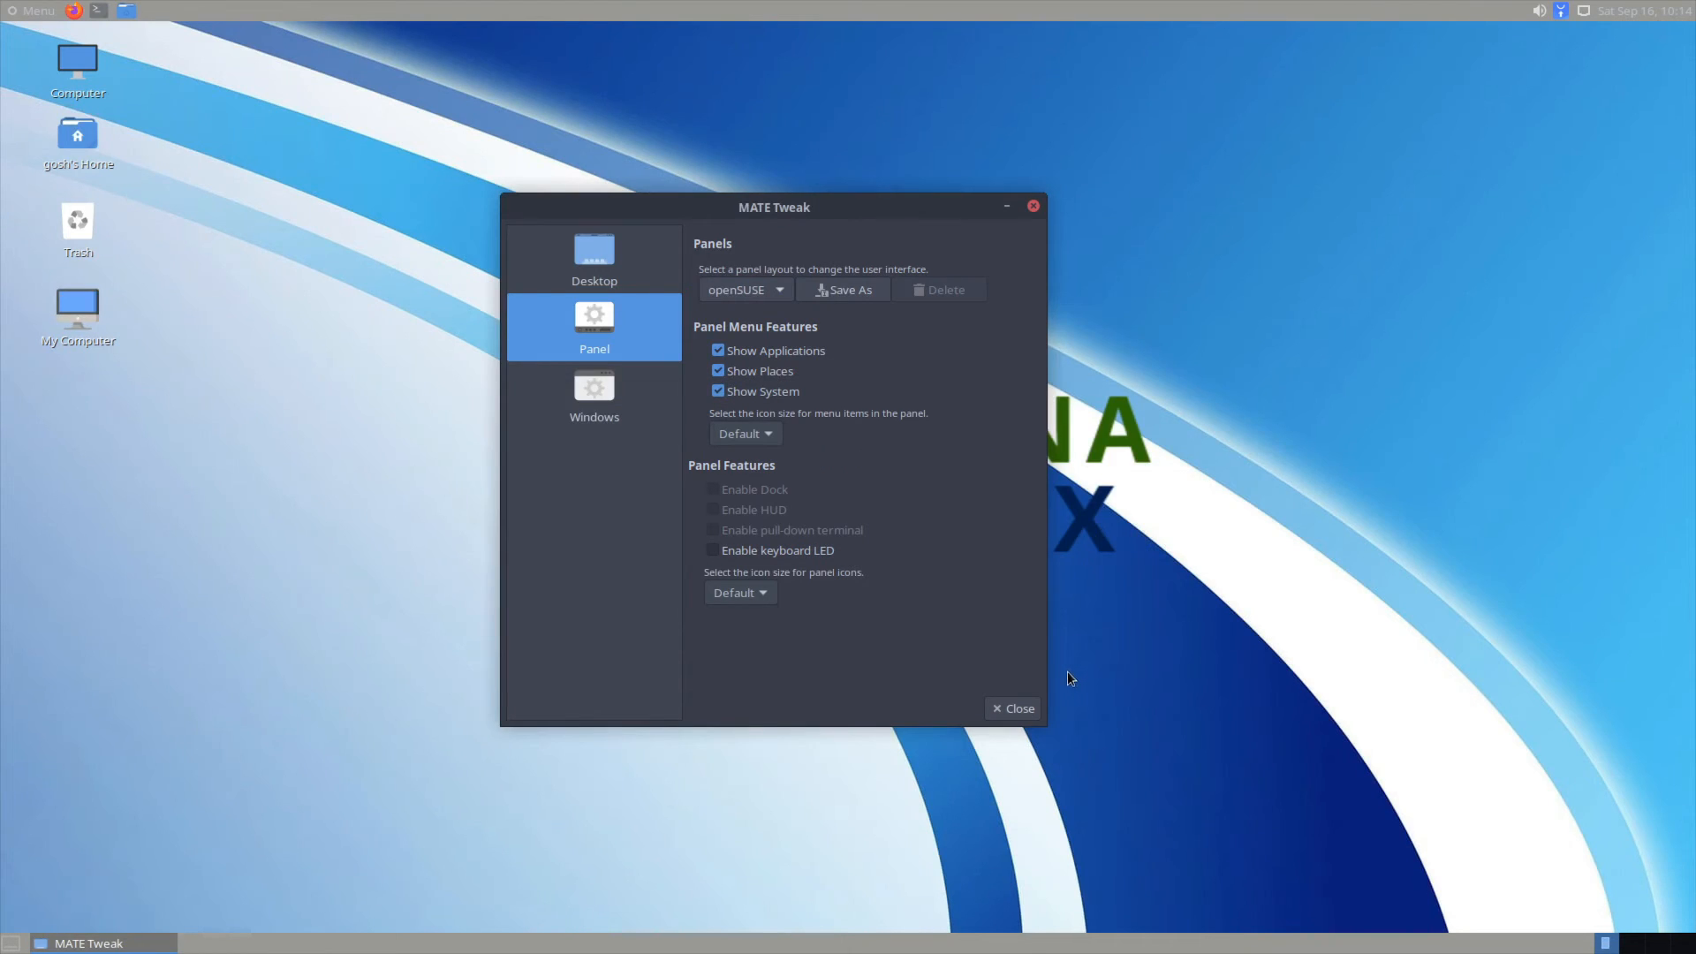
Step: Switch the panel layout back to GNOME2, review the Windows settings, and close MATE Tweak
left_click(34, 11)
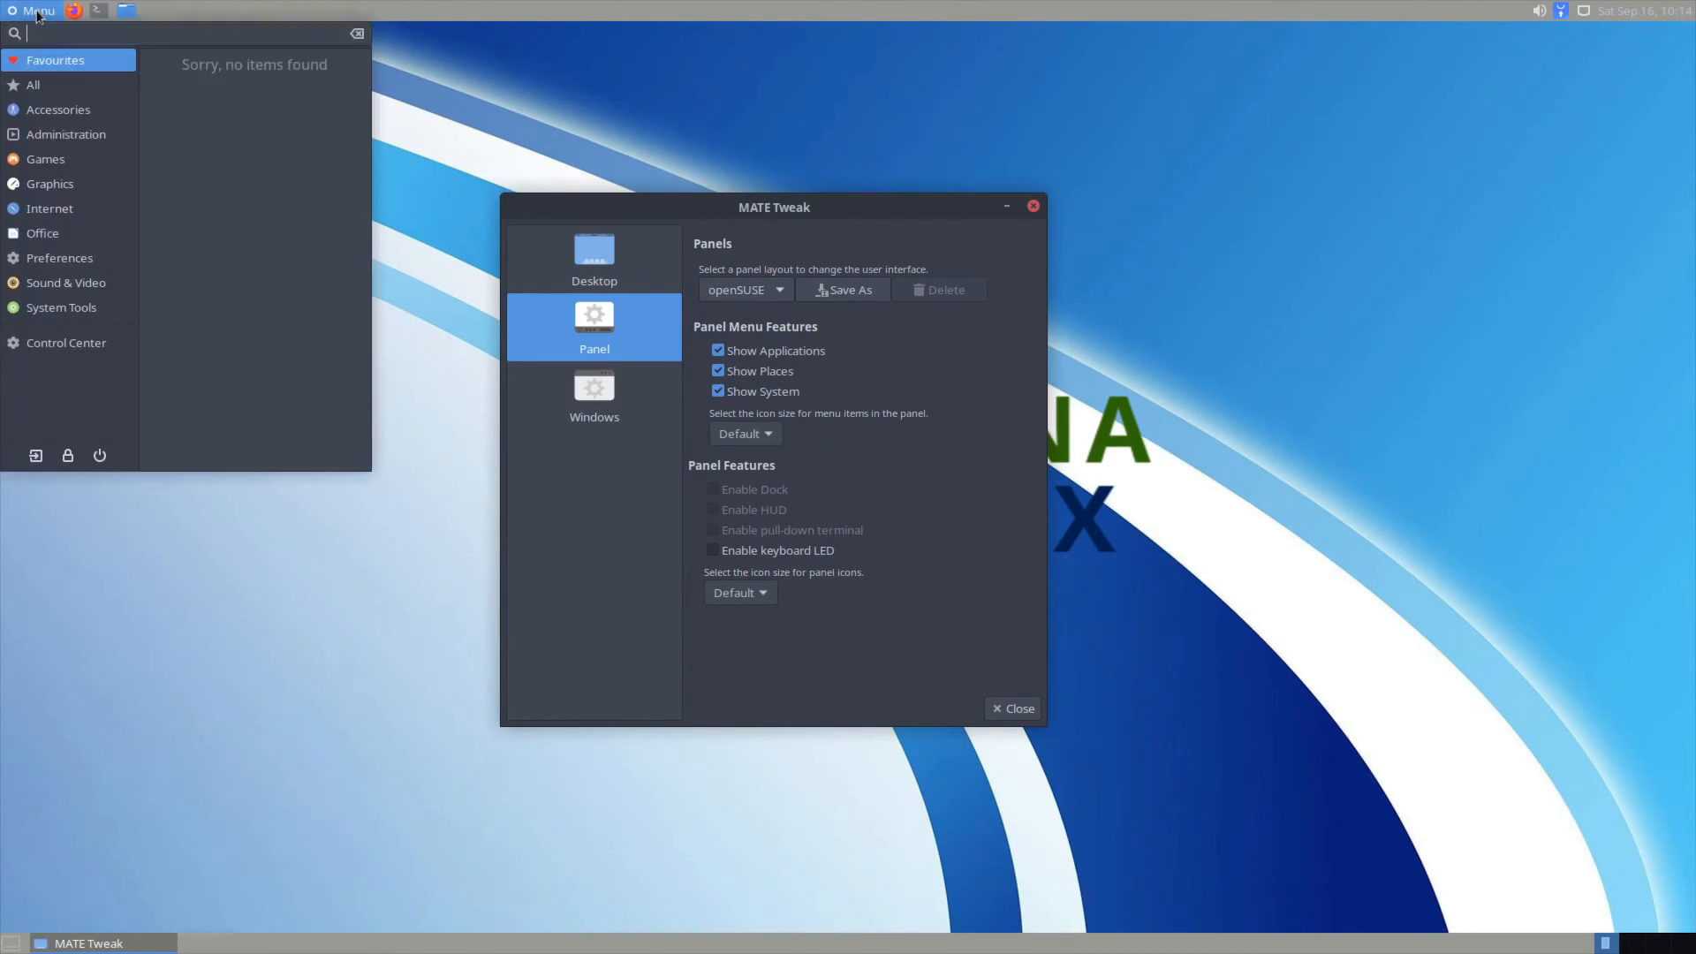
left_click(775, 278)
left_click(774, 288)
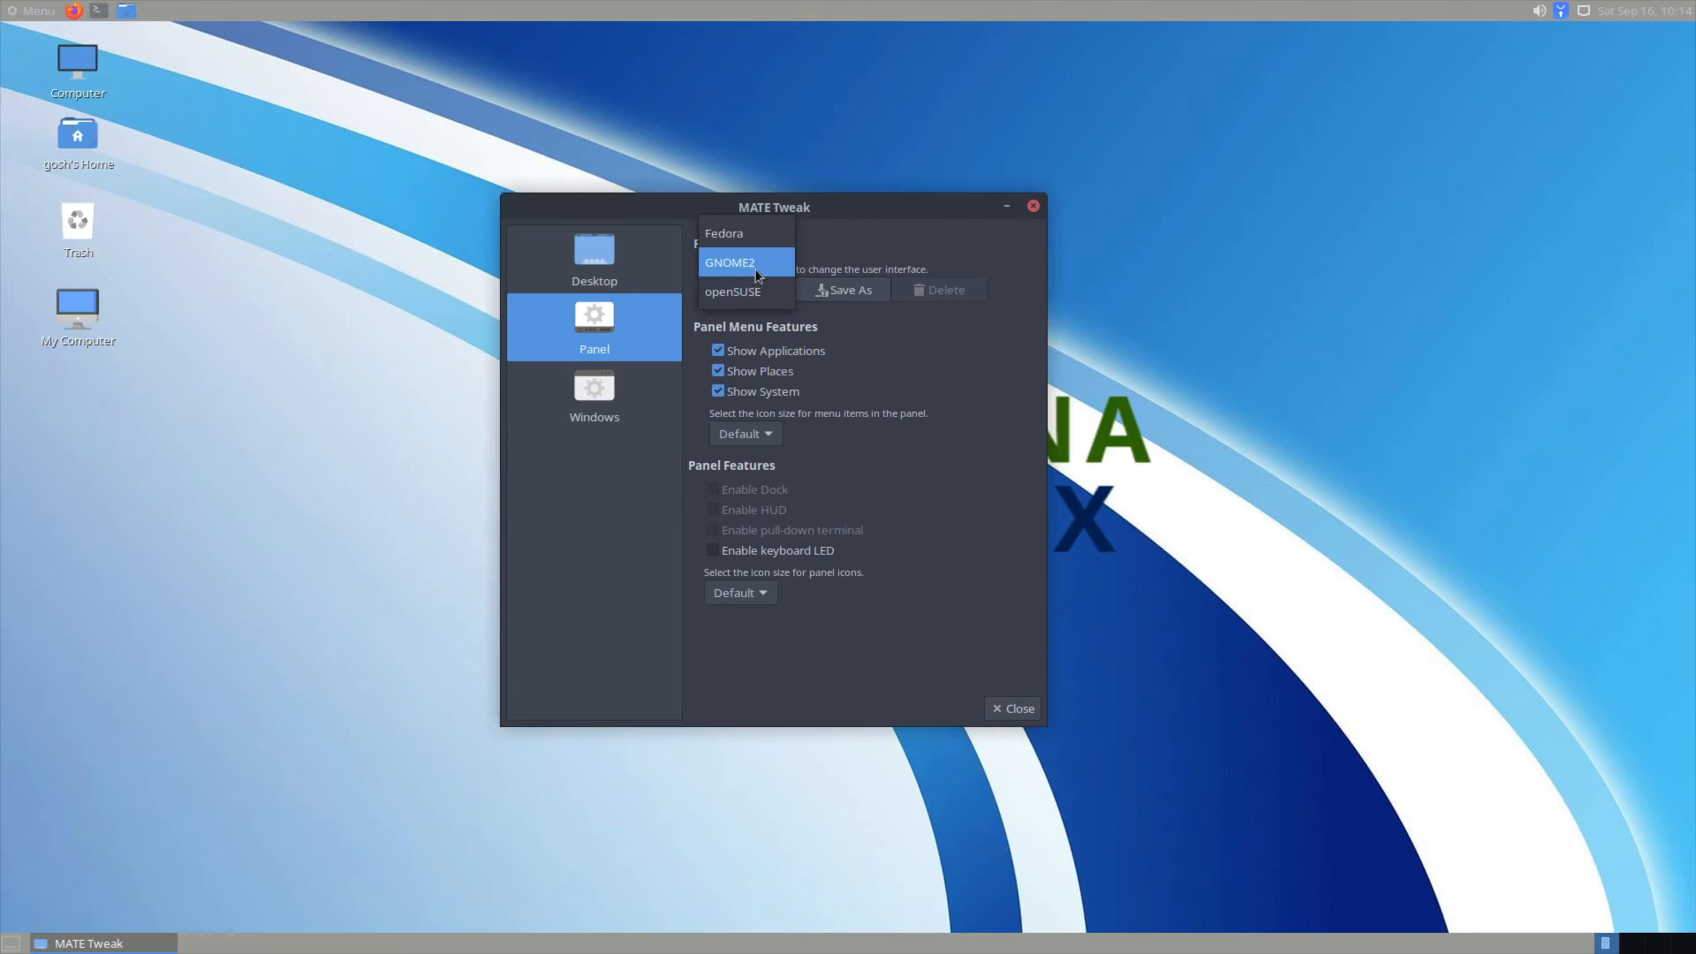
left_click(755, 264)
left_click(1092, 526)
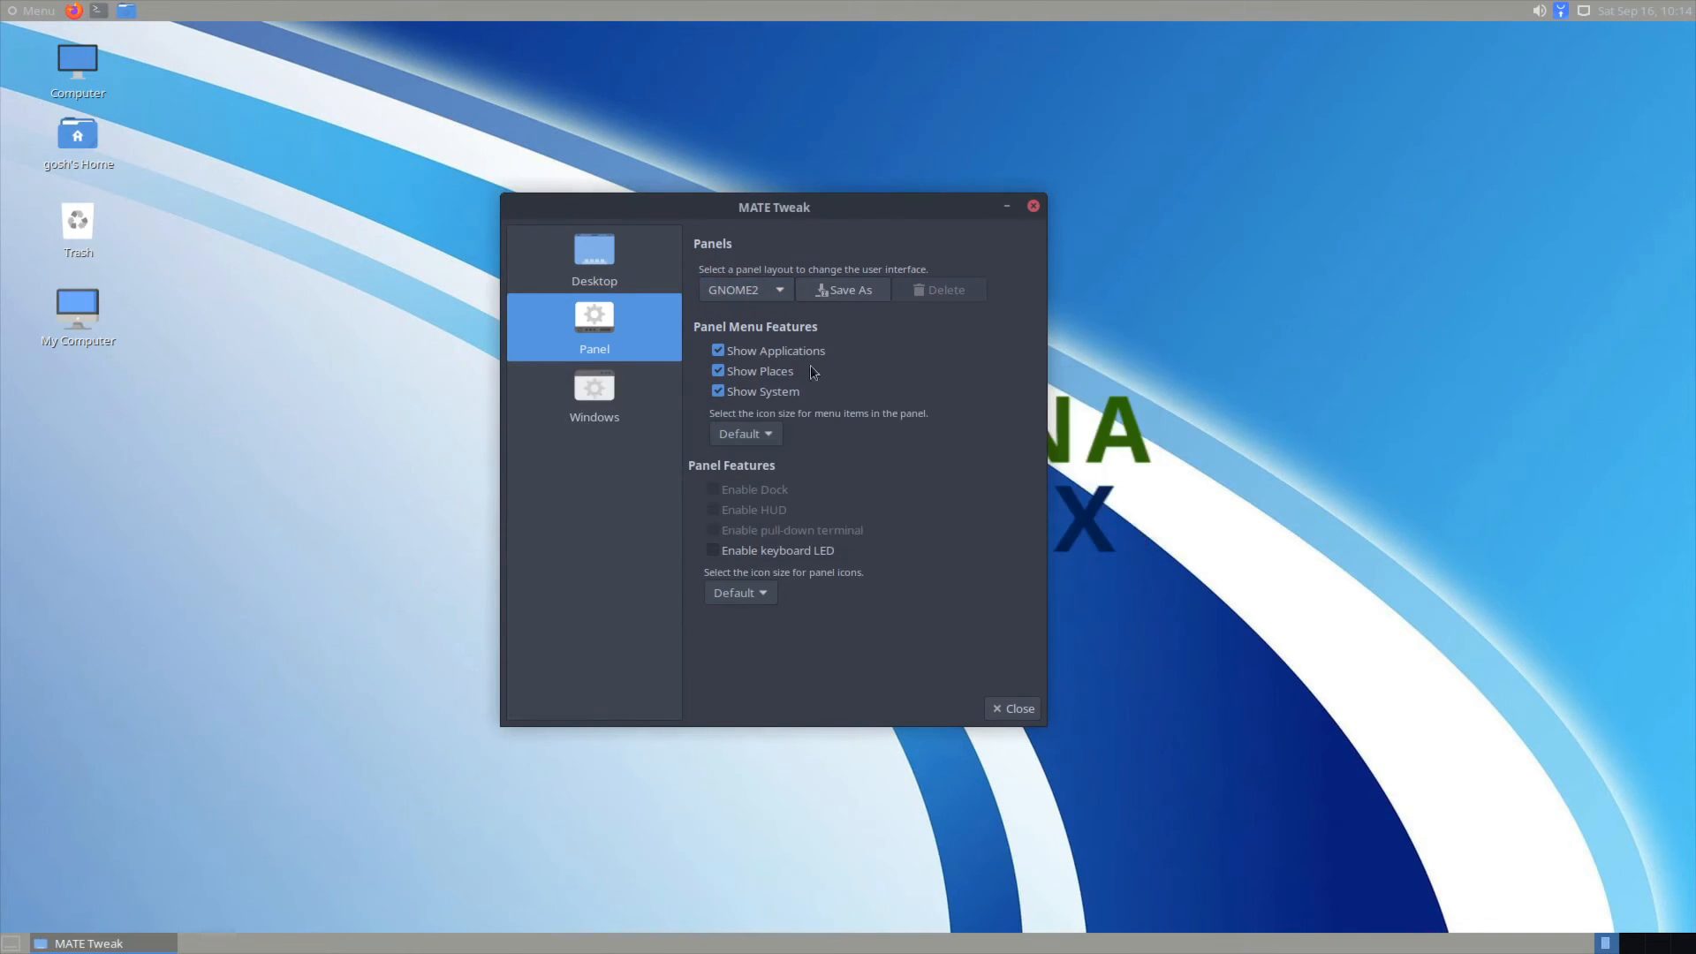
left_click(609, 419)
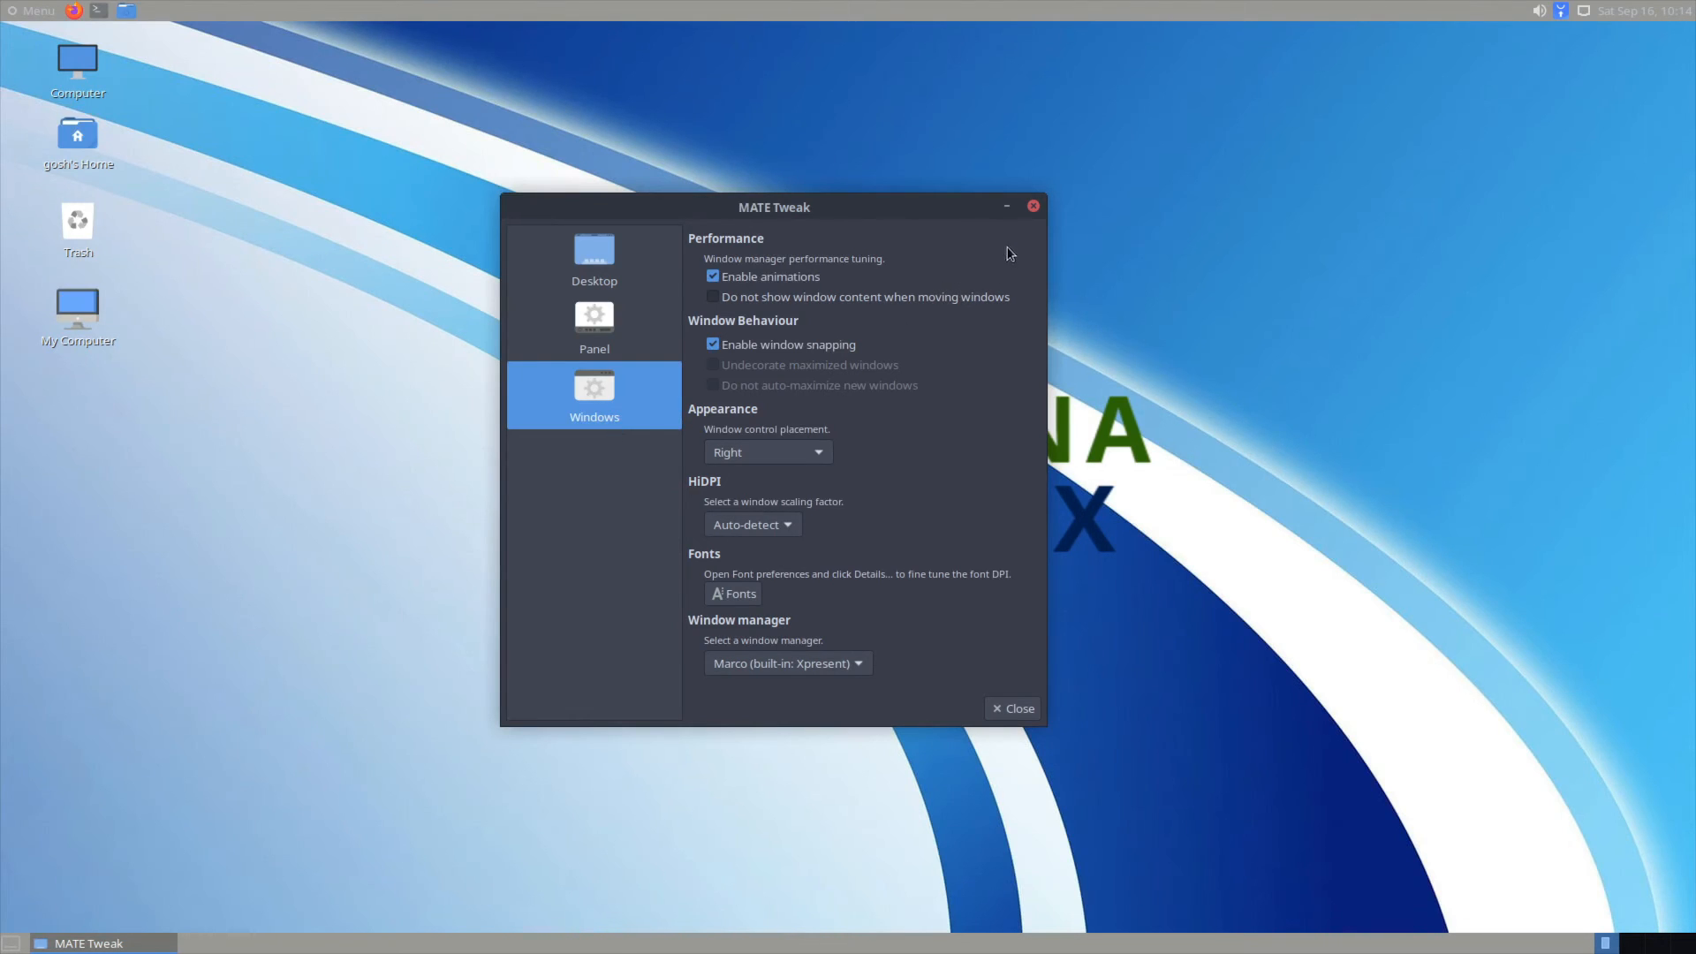
left_click(1032, 206)
Step: Open About Mauna from Preferences and highlight the Desktop and Kernel labels
left_click(33, 10)
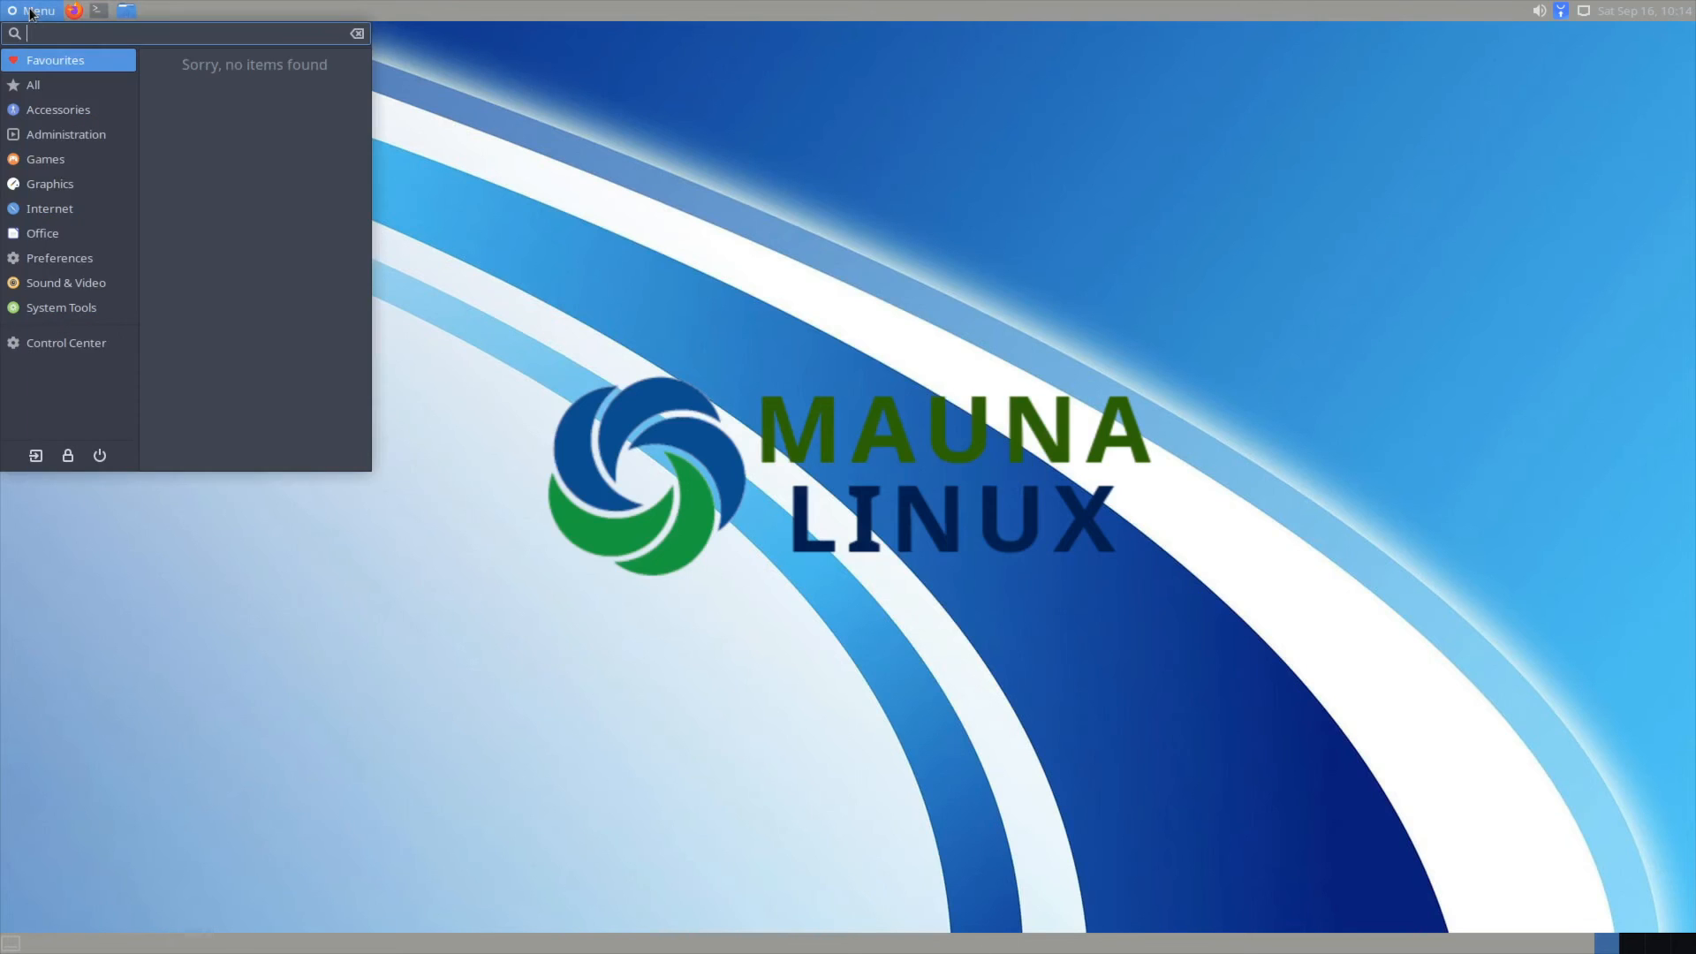
mouse_move(84, 256)
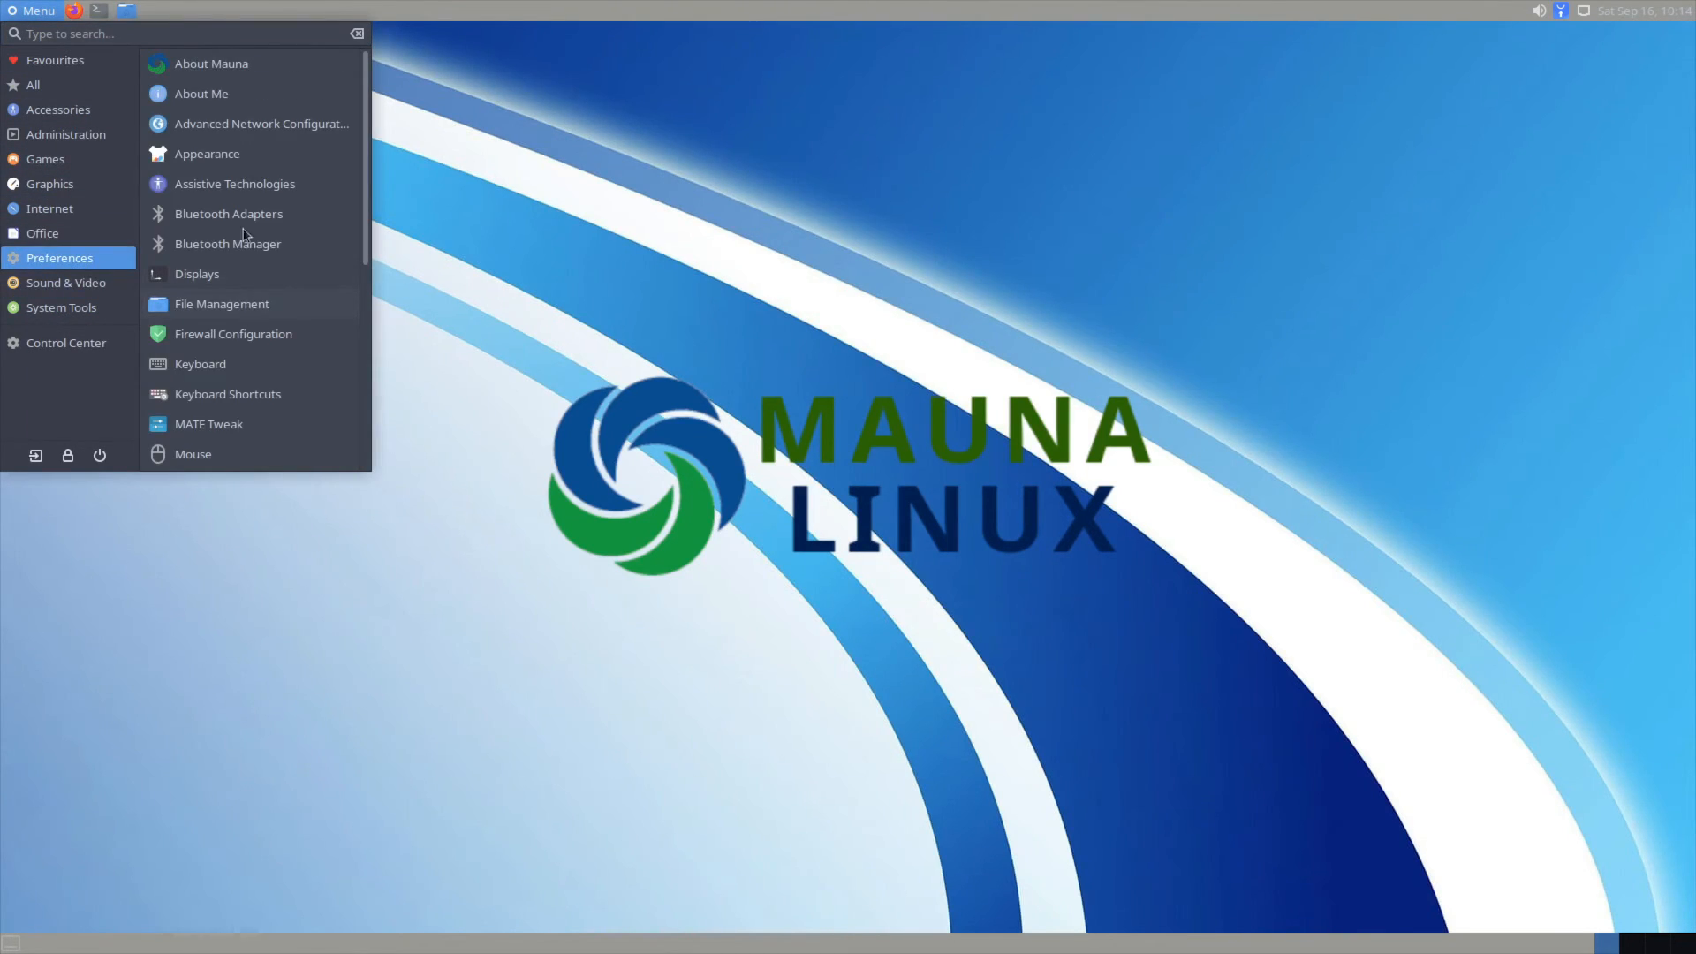
left_click(212, 64)
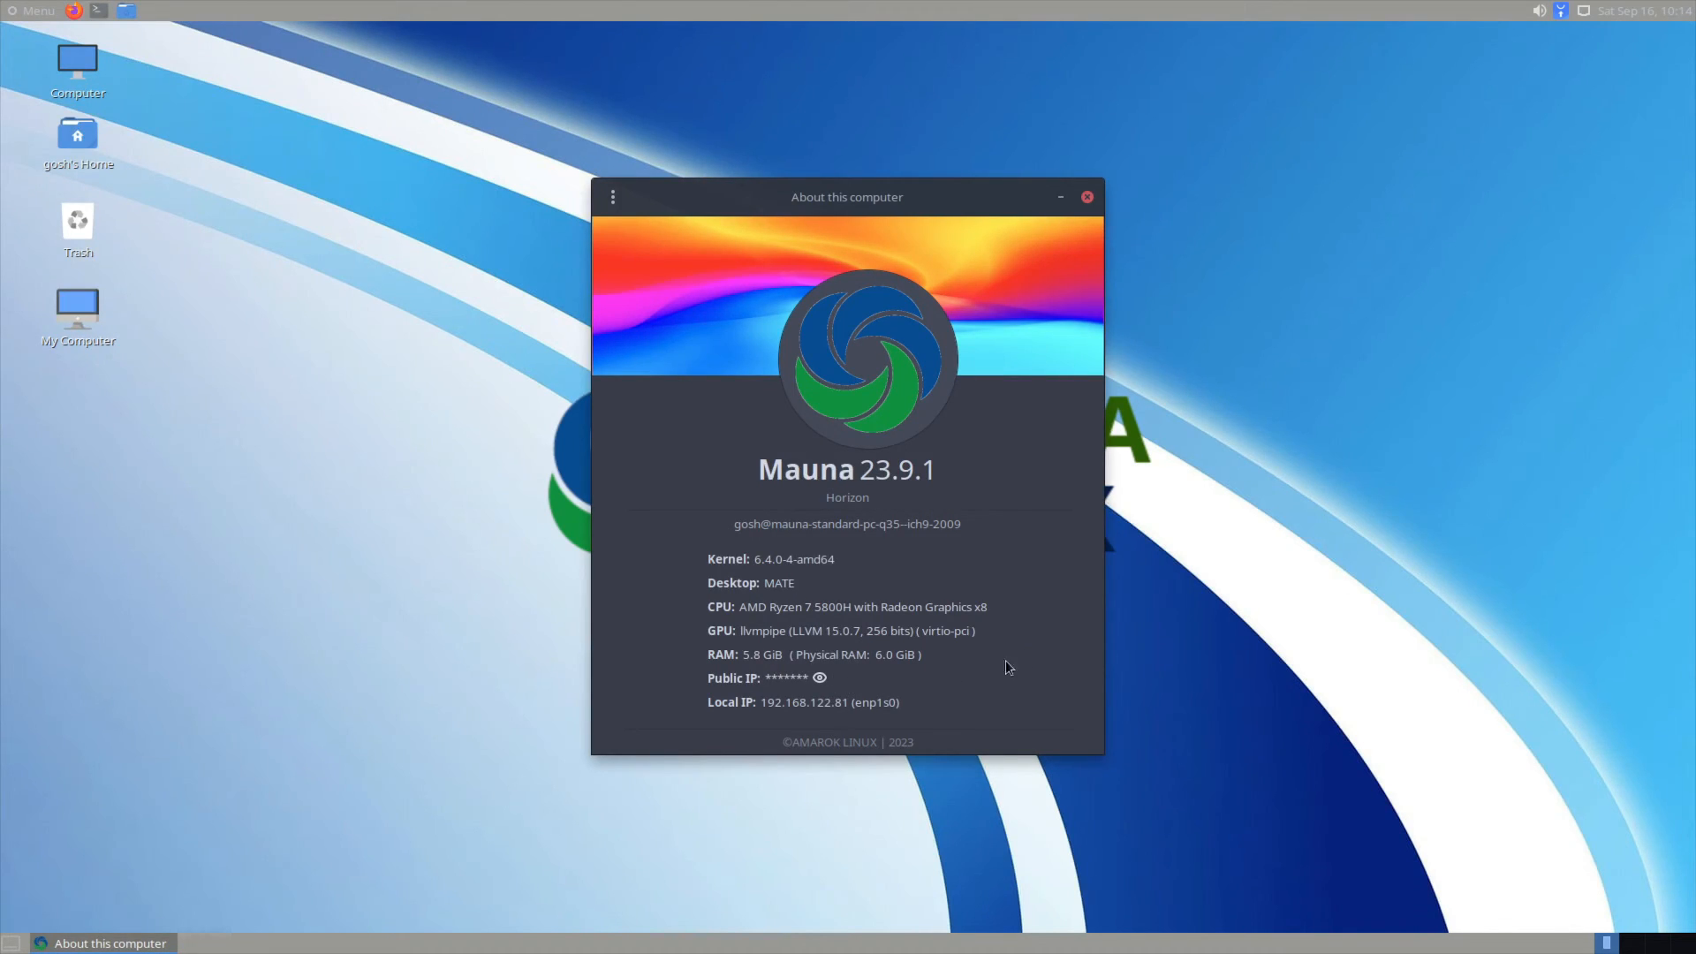
double_click(709, 581)
double_click(710, 560)
Step: Close the About window and scroll through the application menu categories
left_click(1087, 197)
left_click(32, 10)
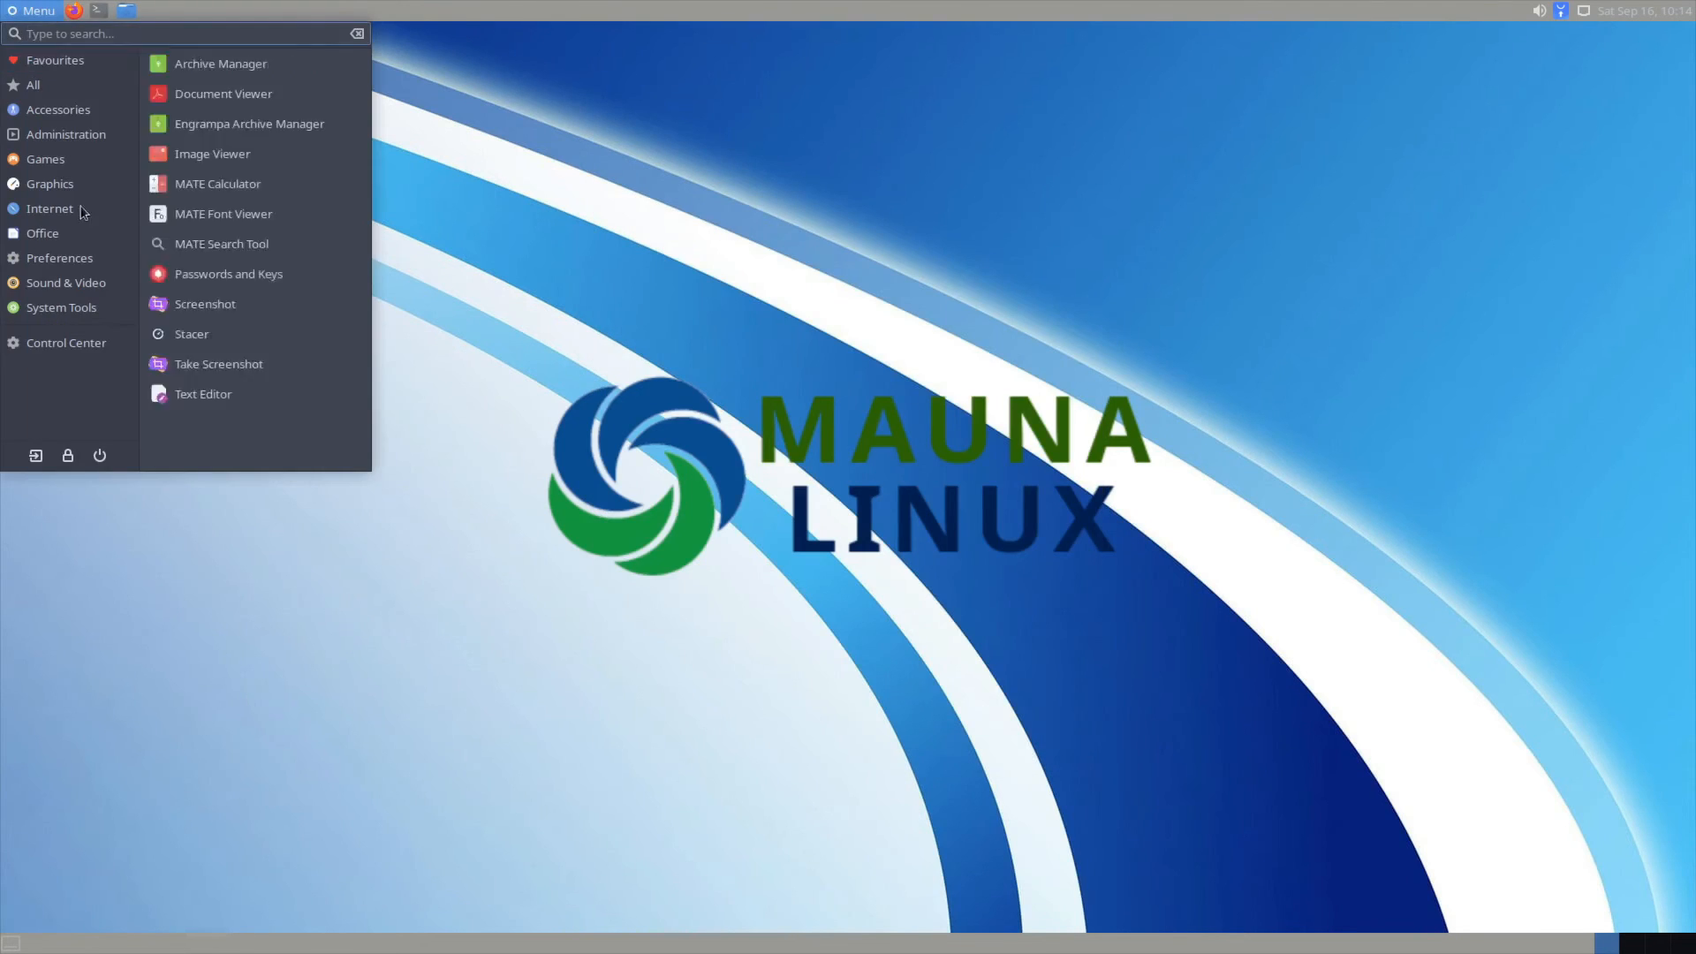
mouse_move(97, 270)
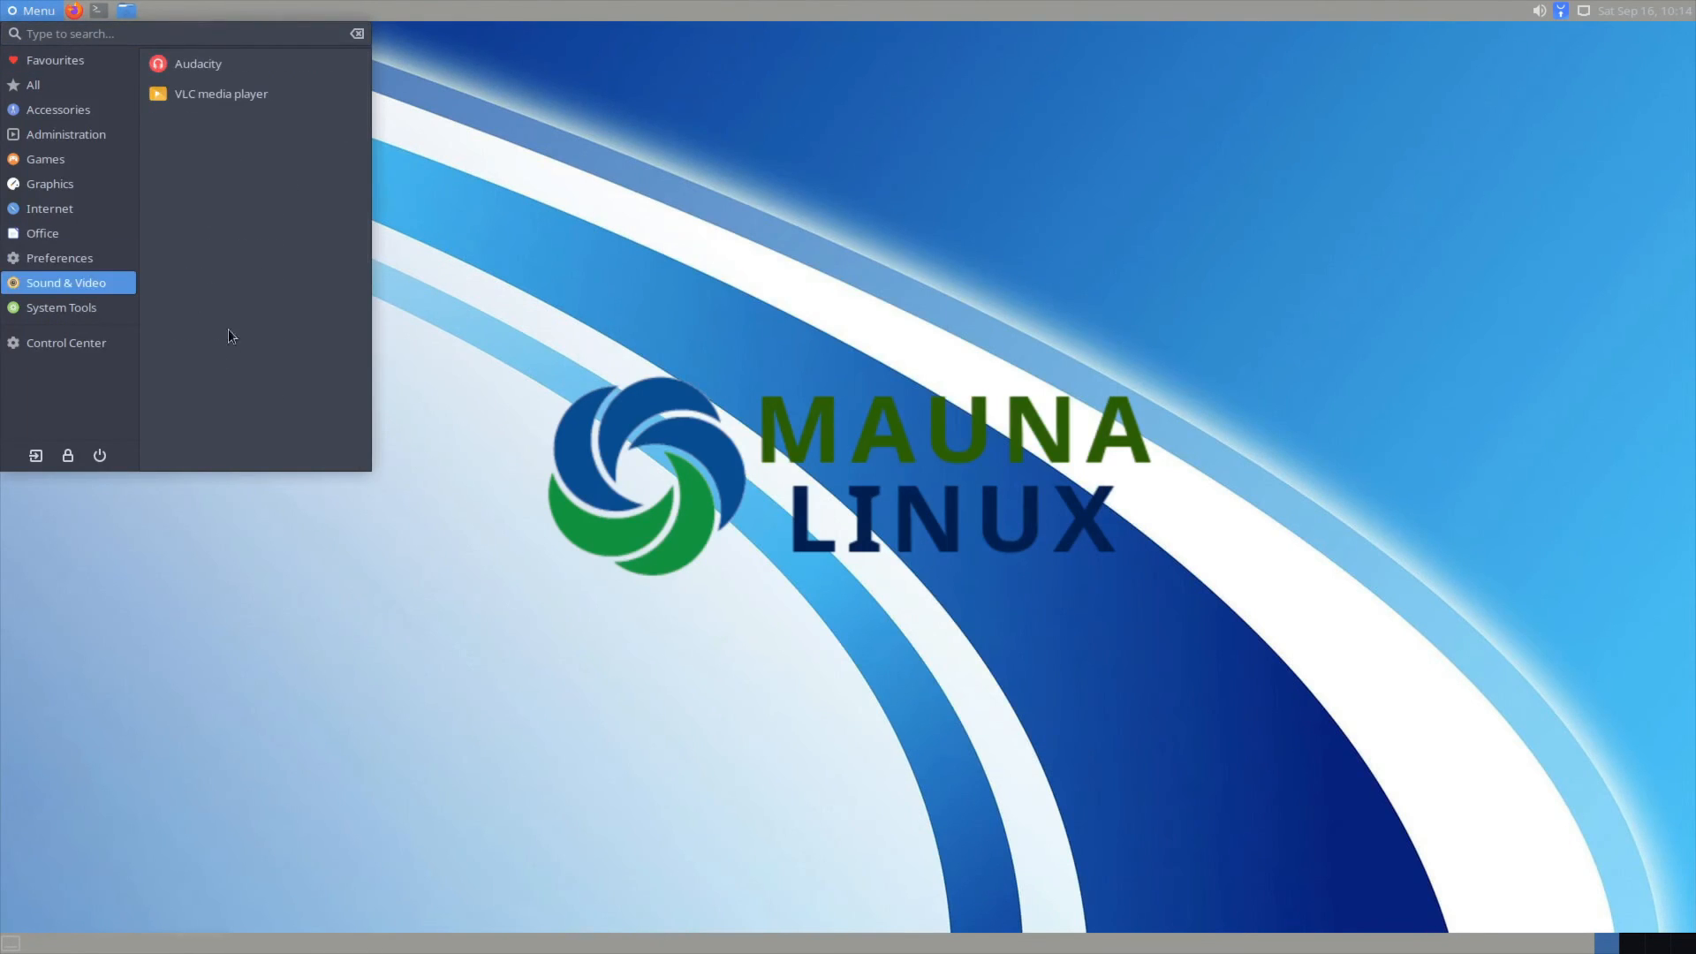
scroll(278, 322, "down", 1)
scroll(292, 340, "up", 1)
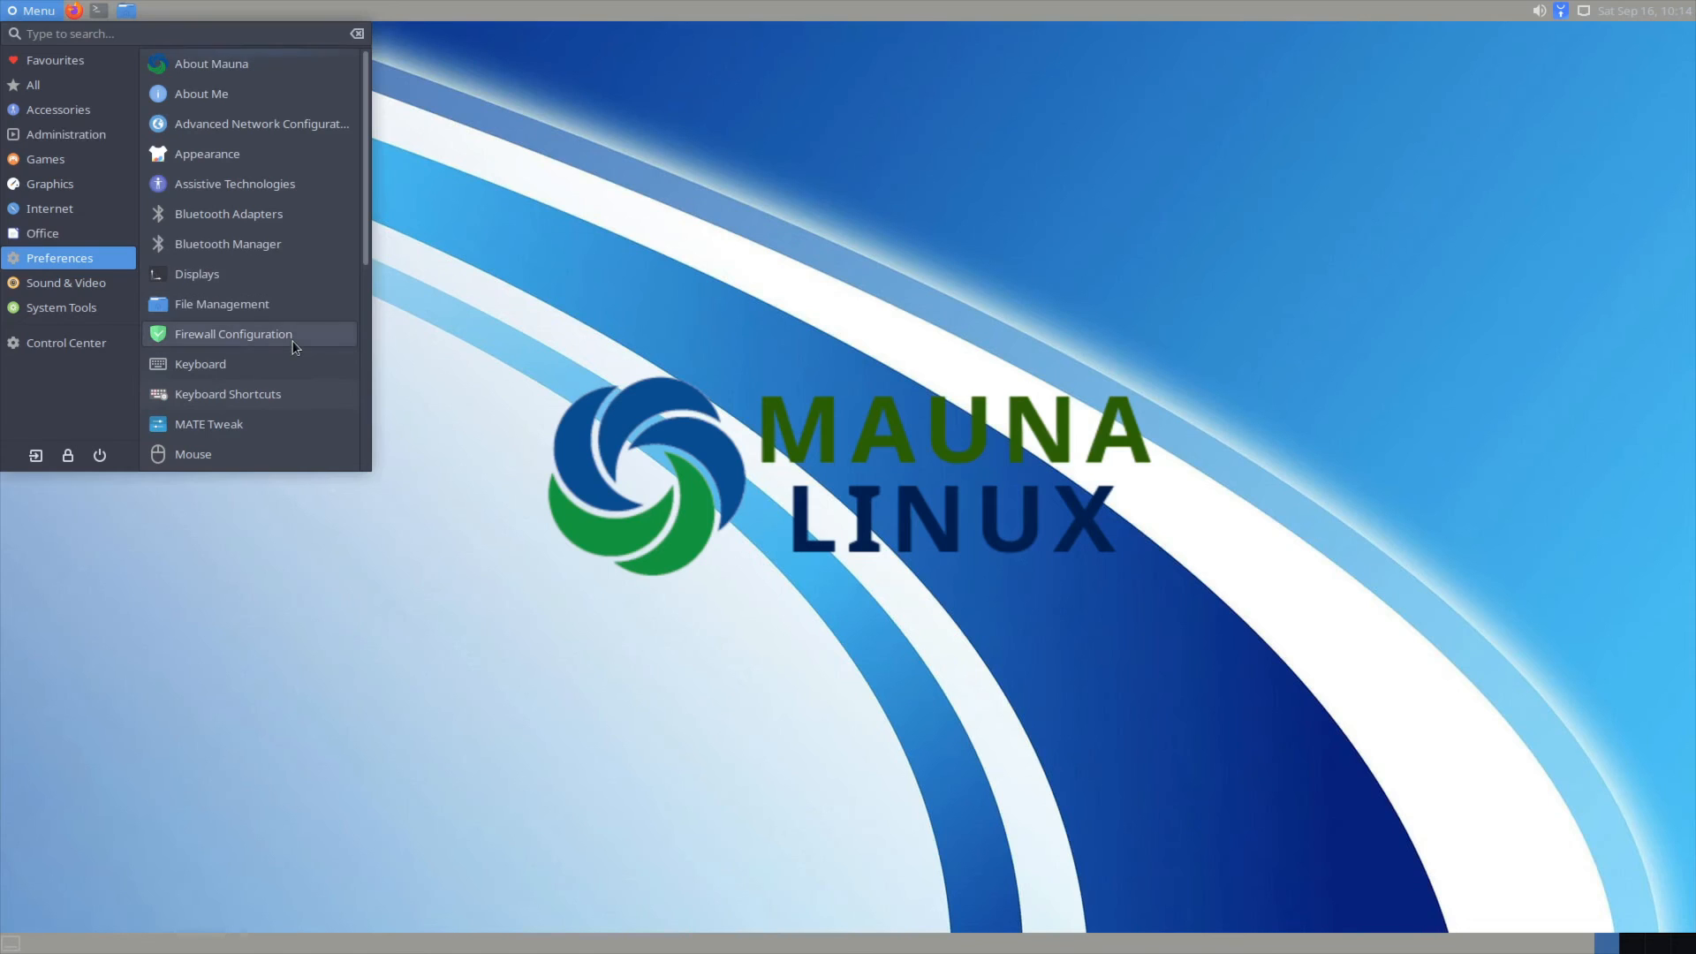
scroll(294, 346, "down", 3)
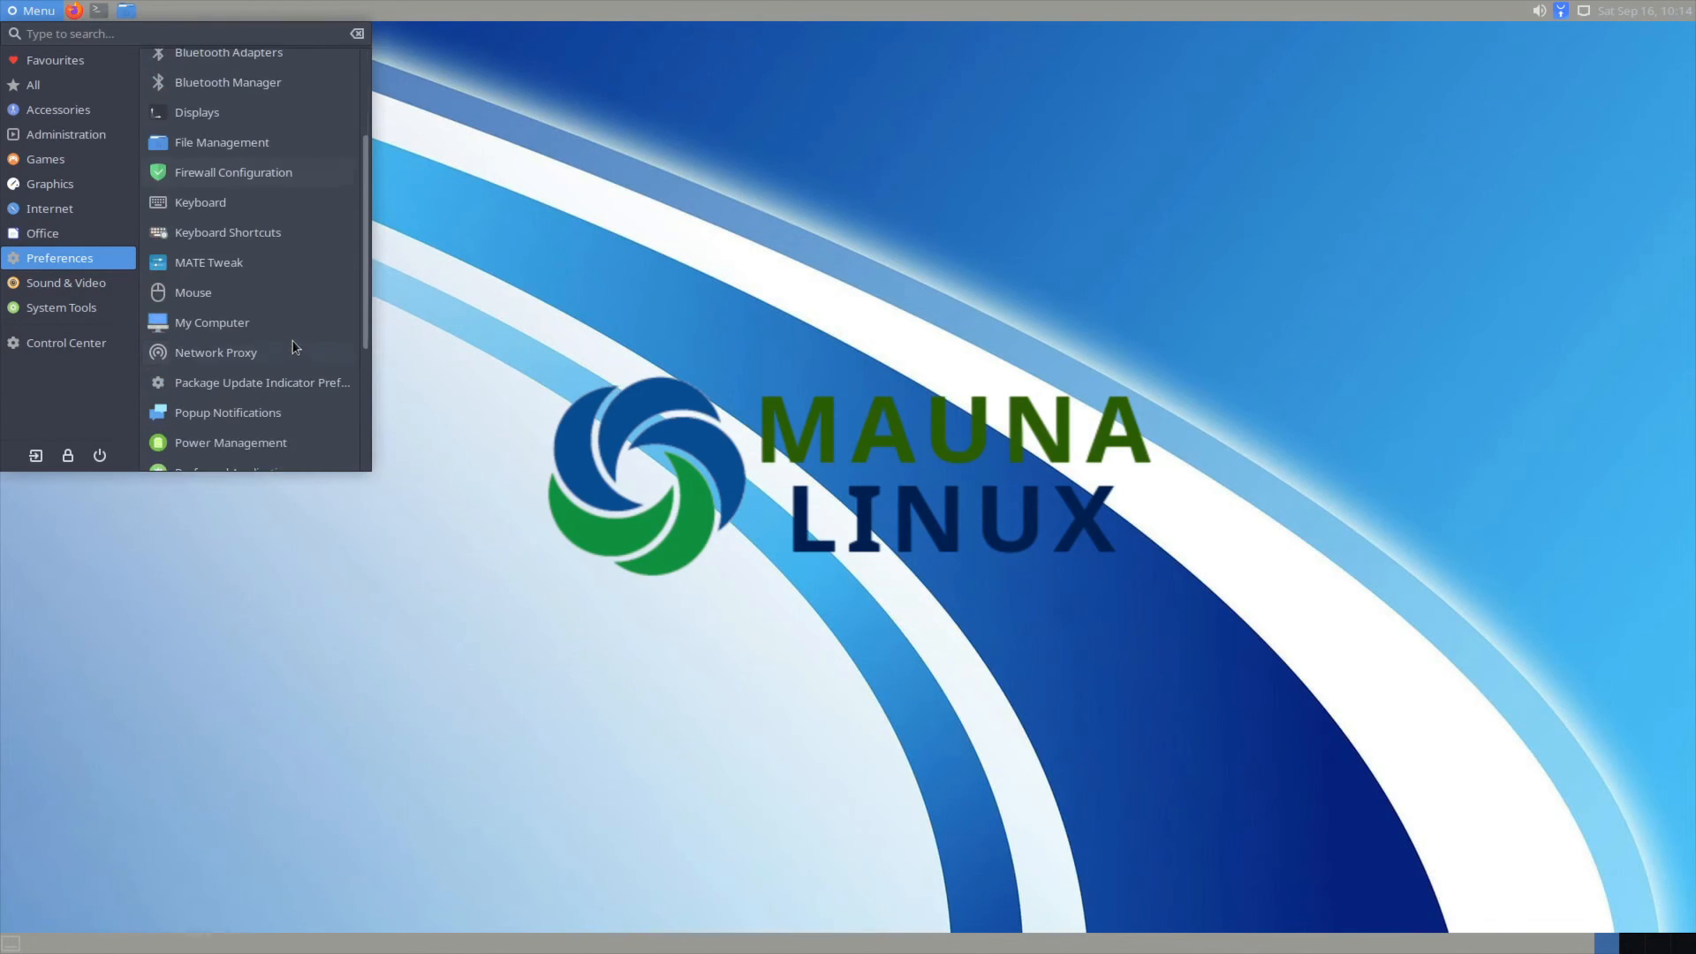
scroll(292, 383, "down", 2)
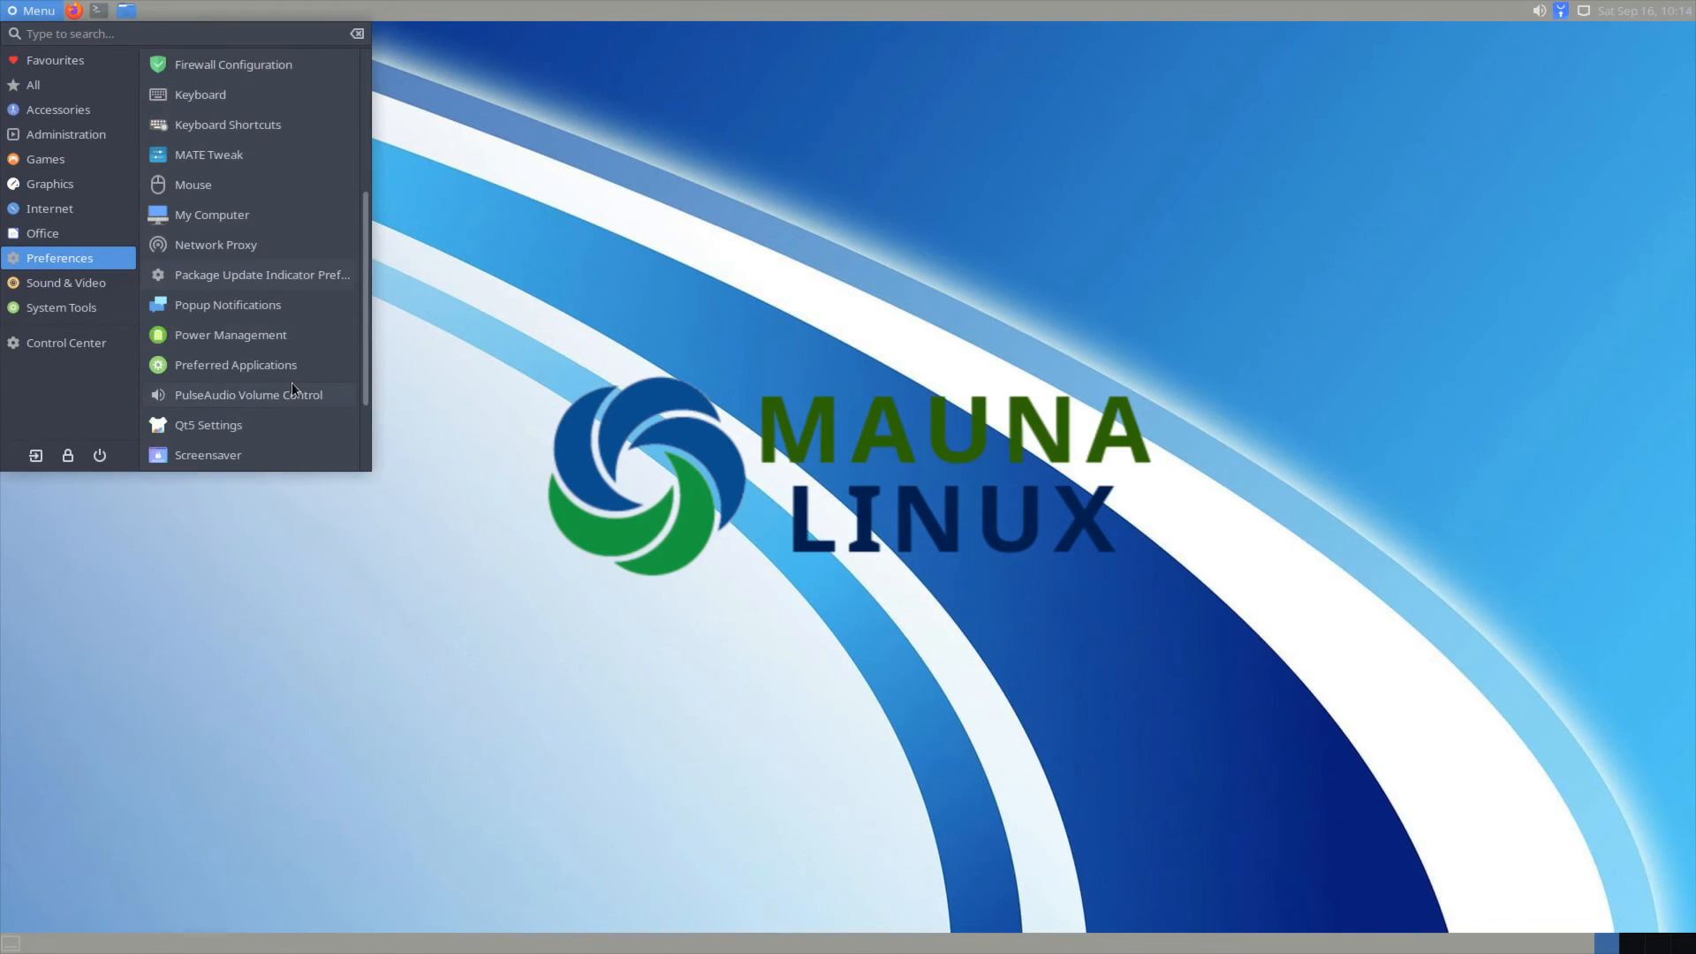
scroll(291, 383, "down", 2)
scroll(294, 385, "up", 5)
scroll(316, 382, "up", 2)
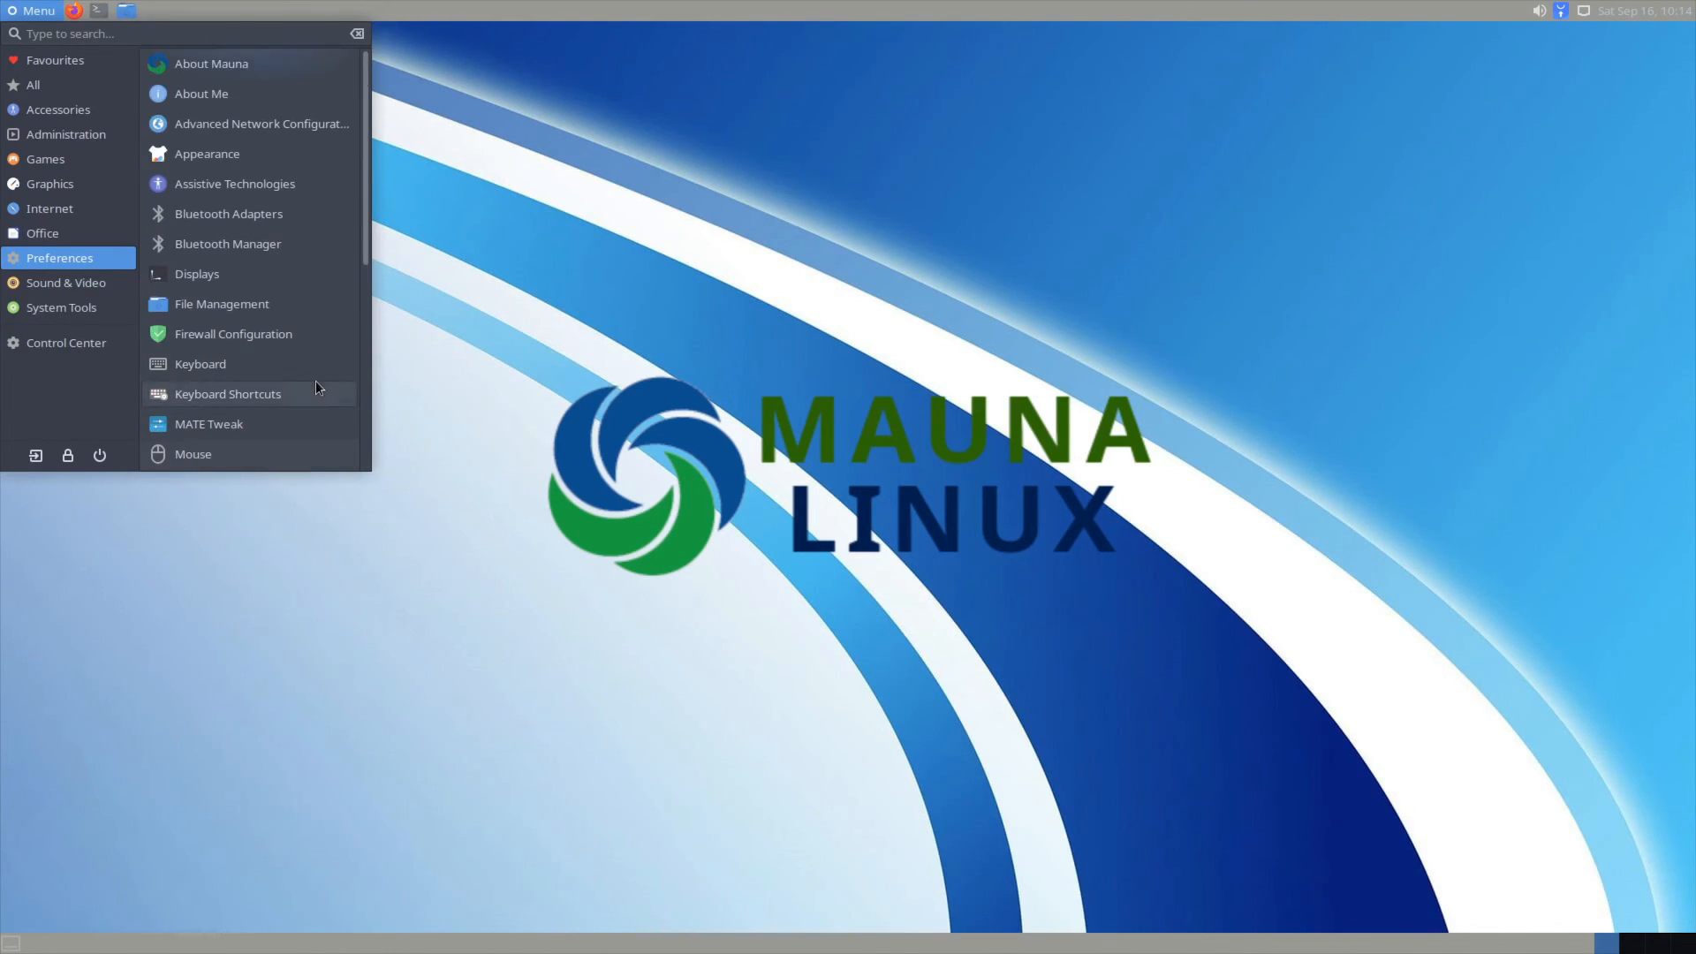
Step: Run Package Updater from System Tools, acknowledge all packages are up to date, and reopen the Menu
left_click(52, 284)
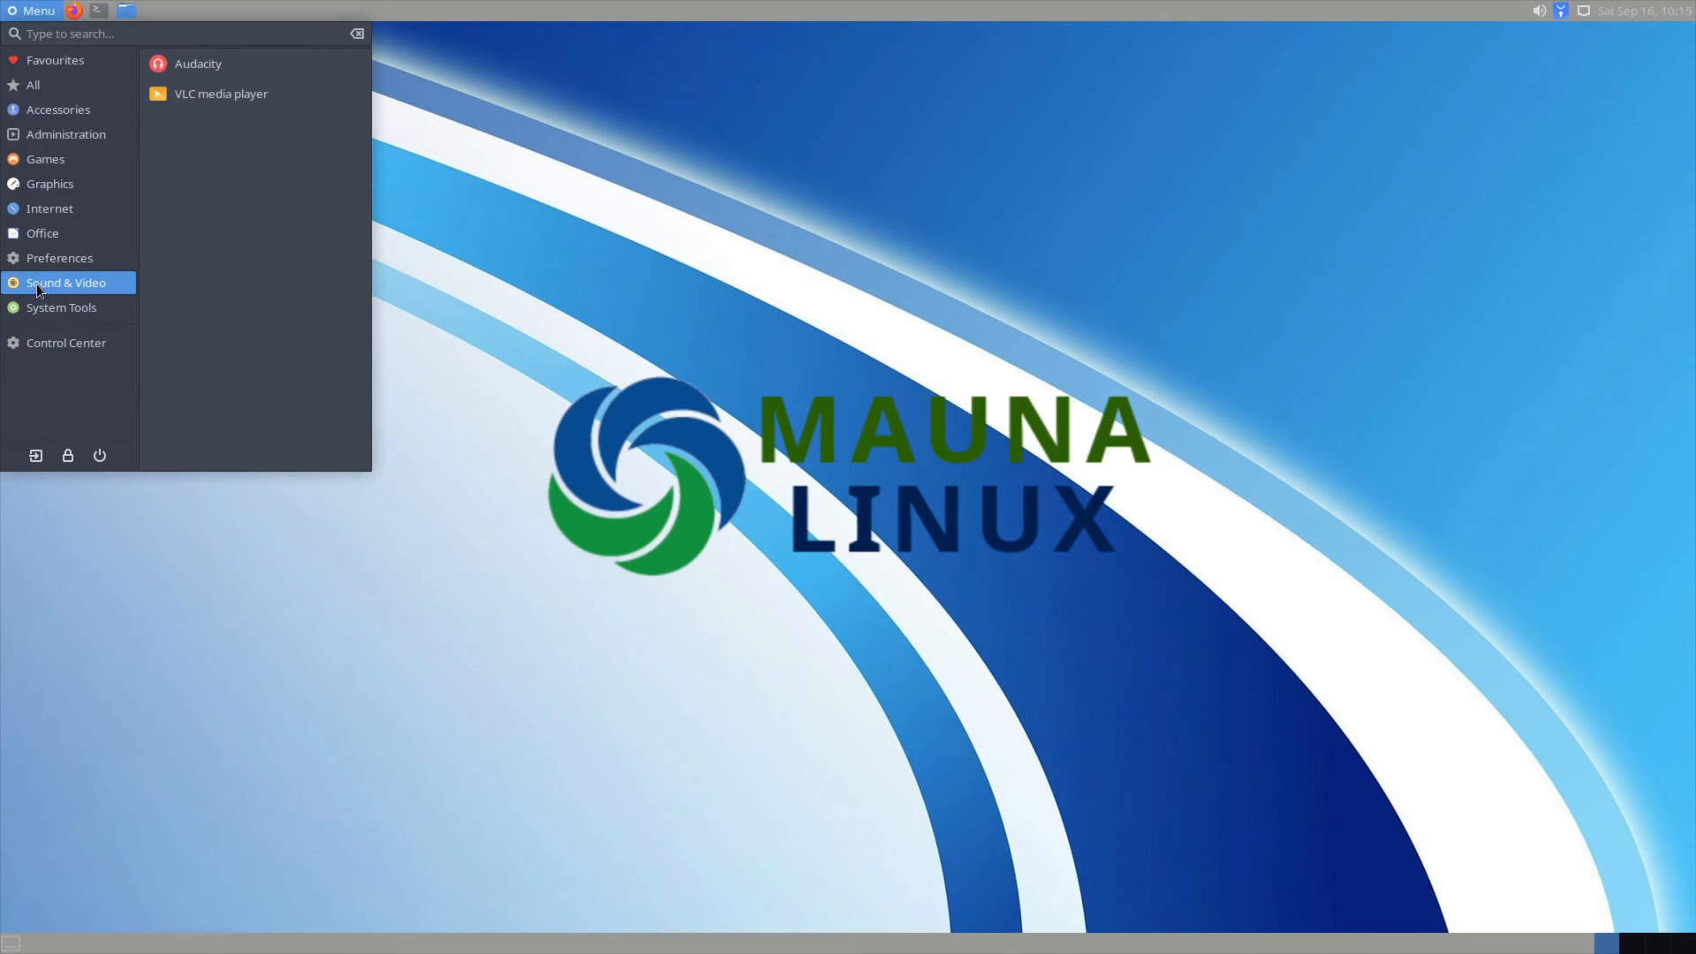
left_click(36, 306)
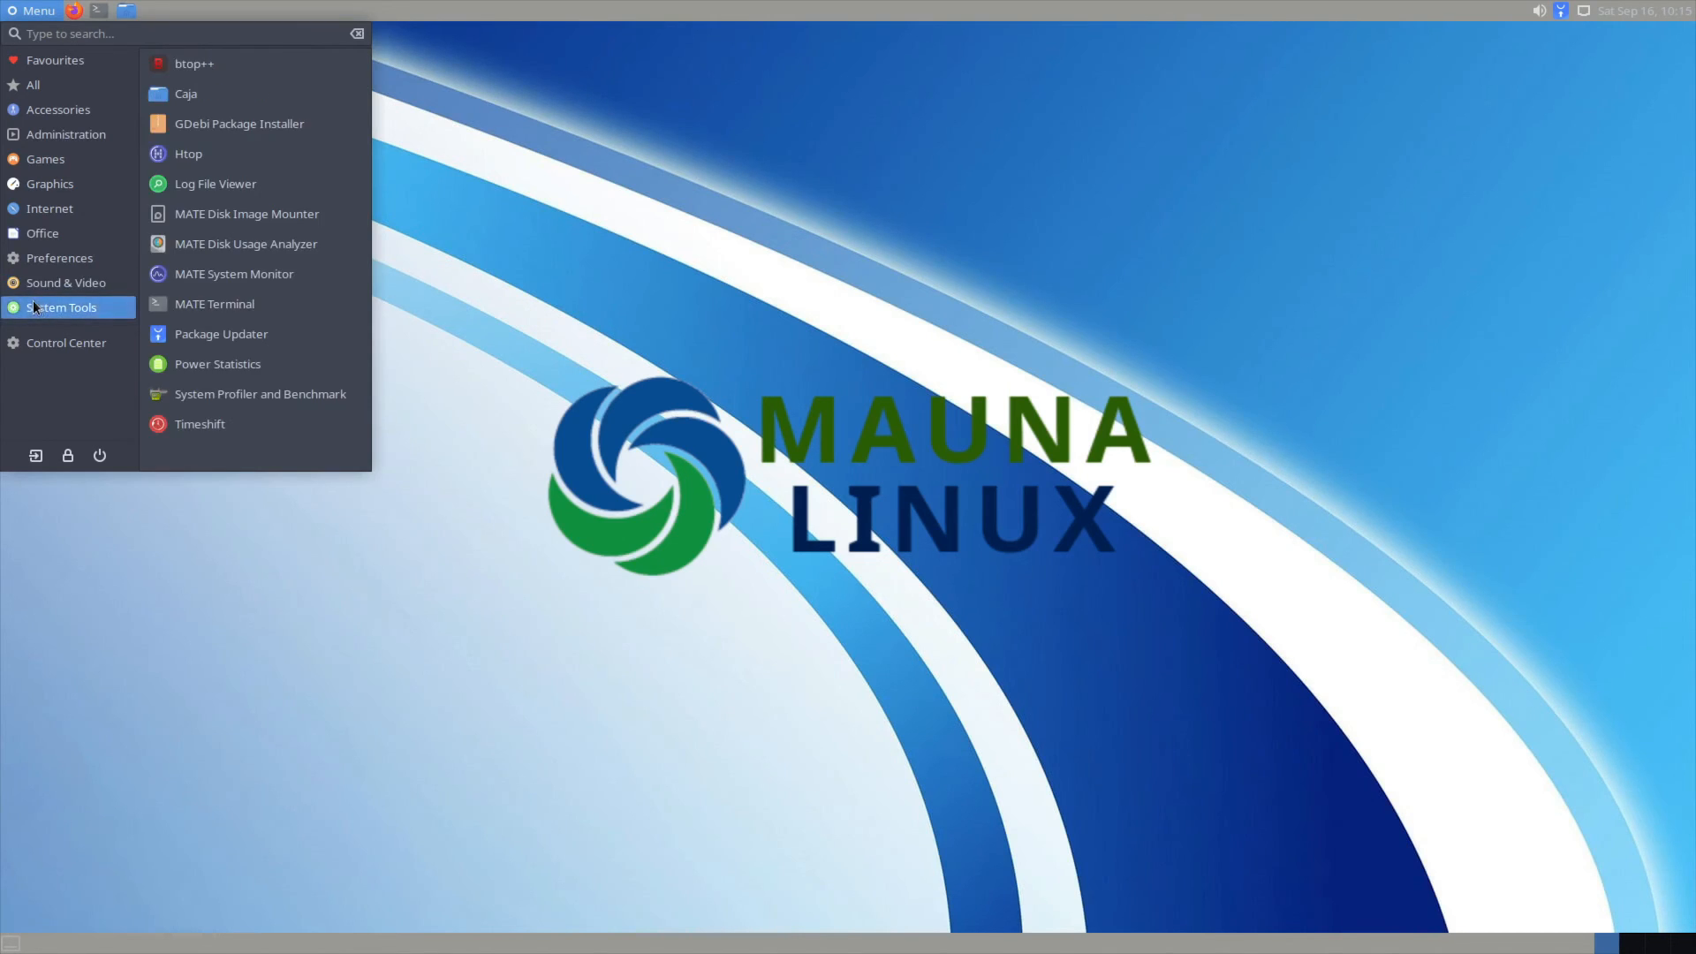
left_click(260, 341)
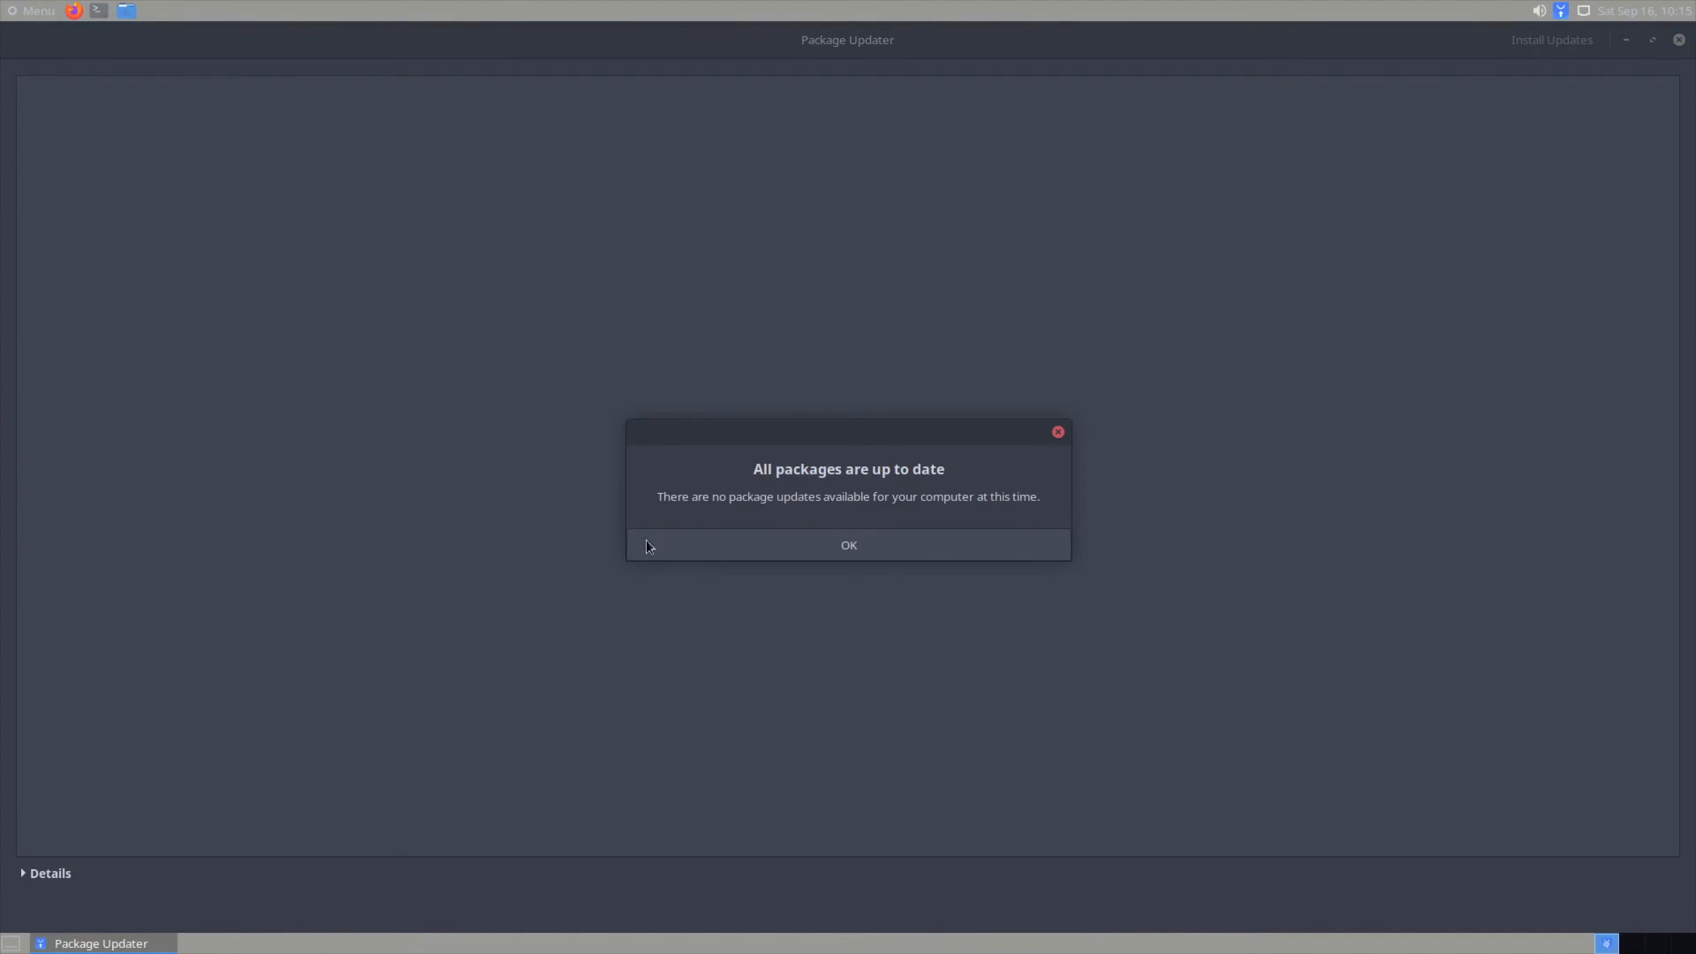
left_click(849, 550)
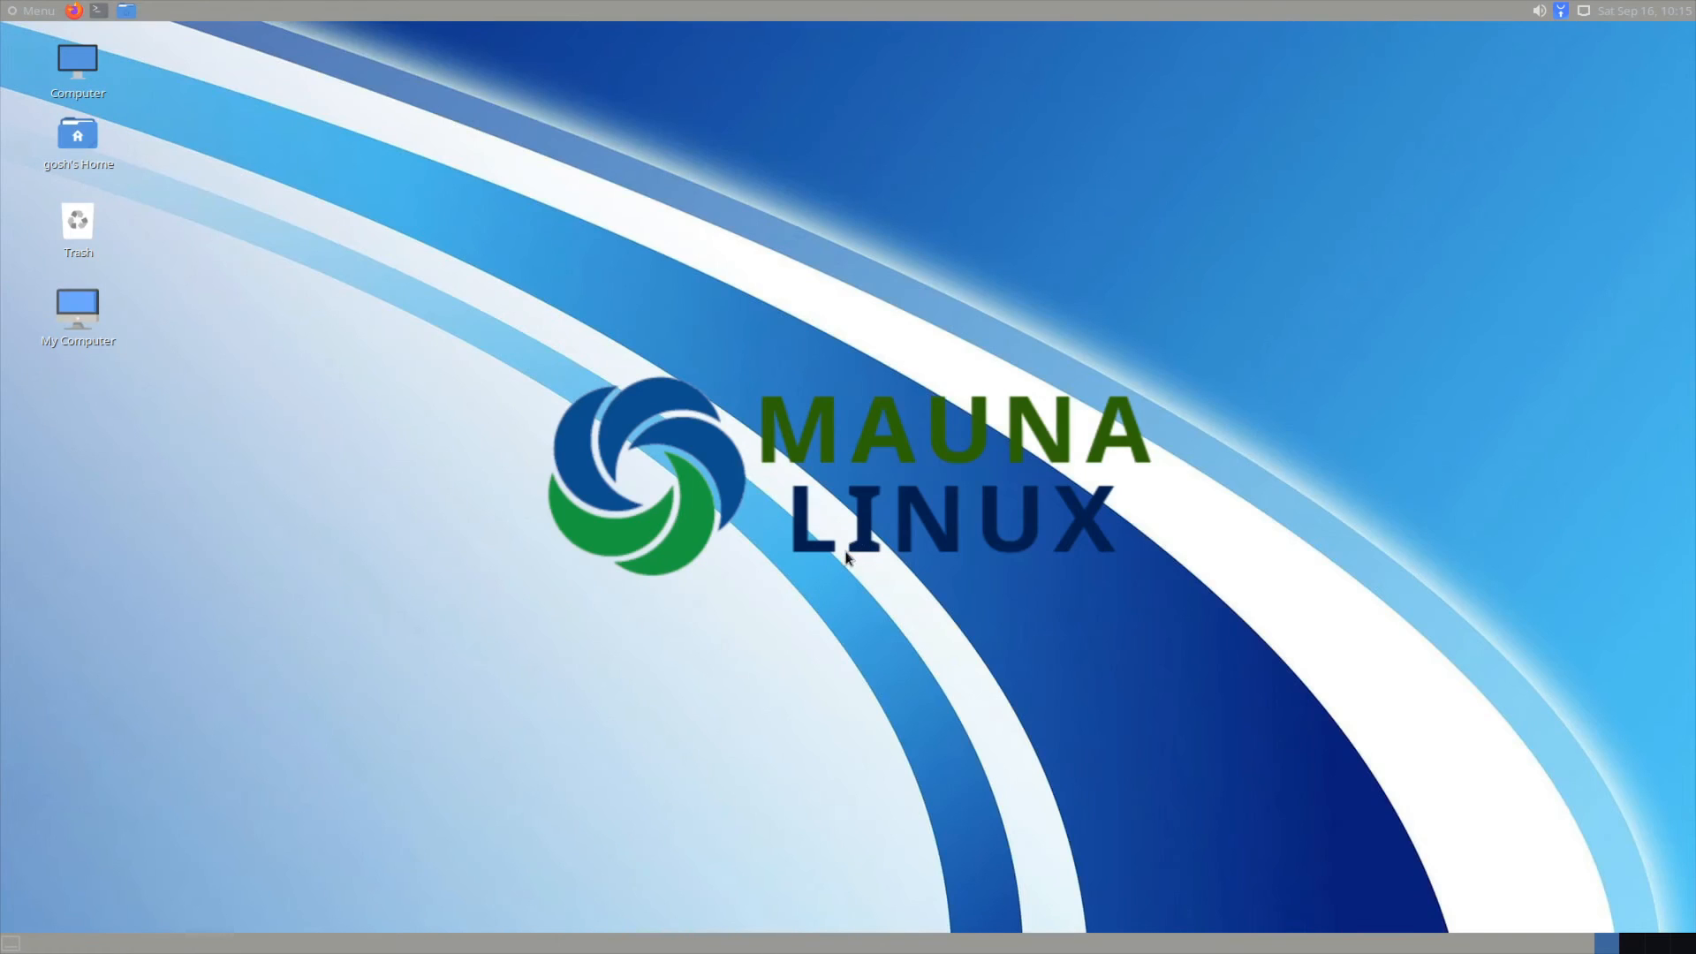
left_click(35, 12)
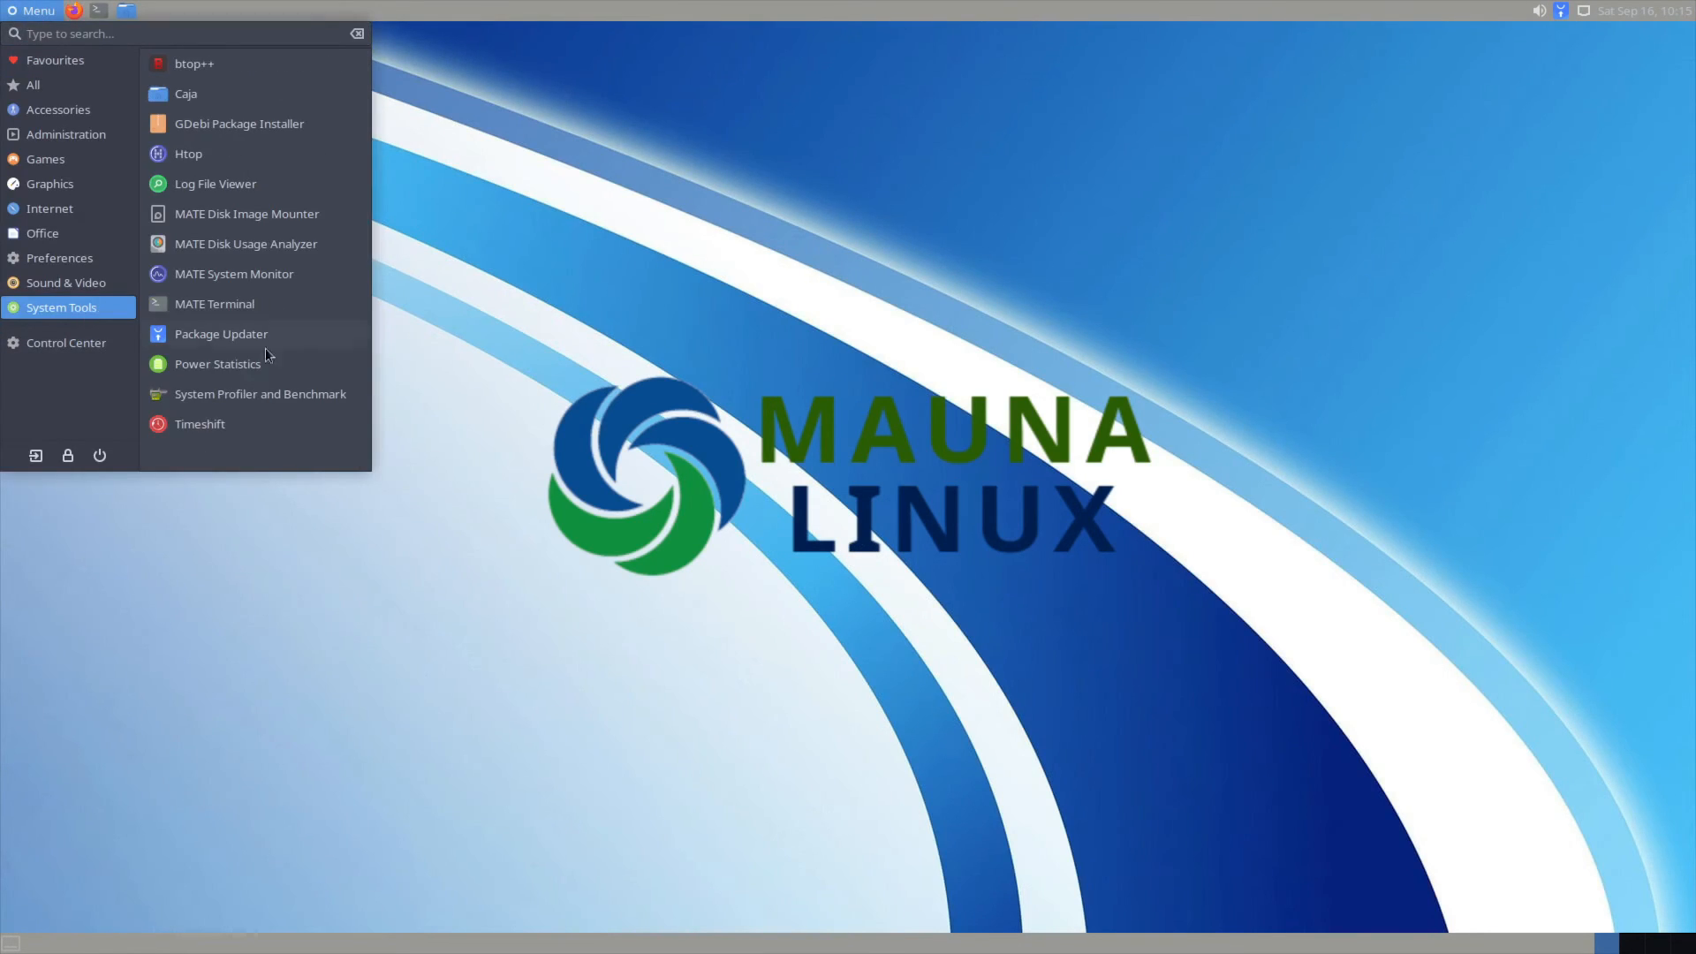
left_click(276, 273)
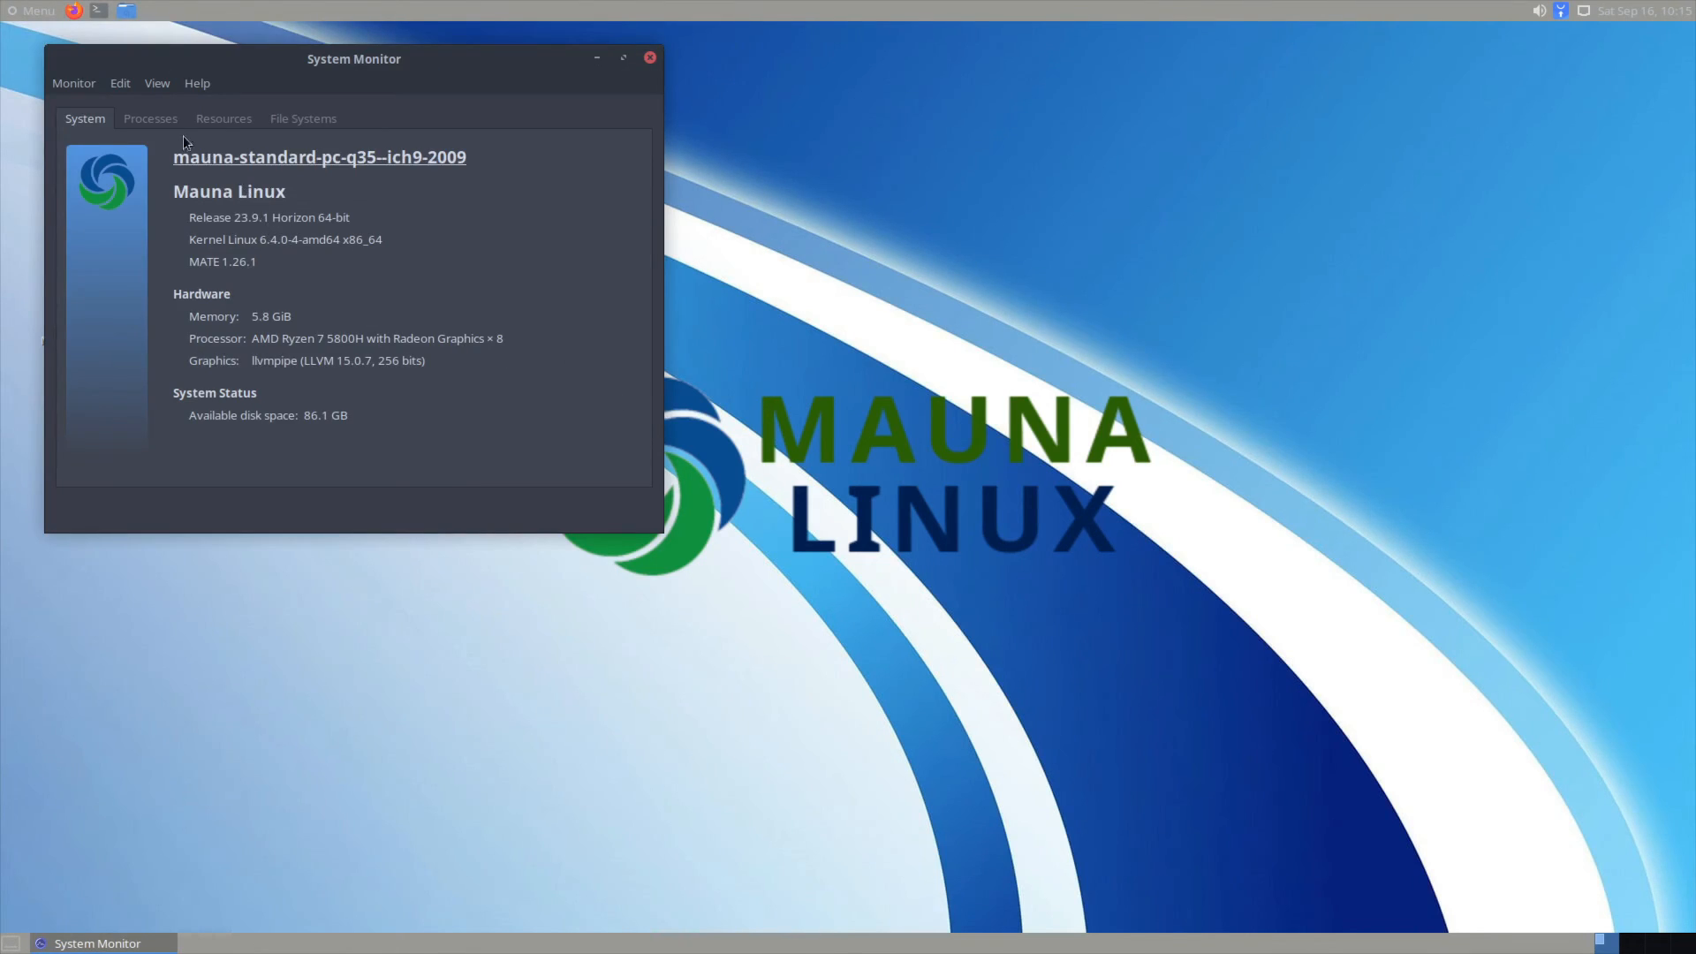
left_click(137, 115)
left_click(215, 122)
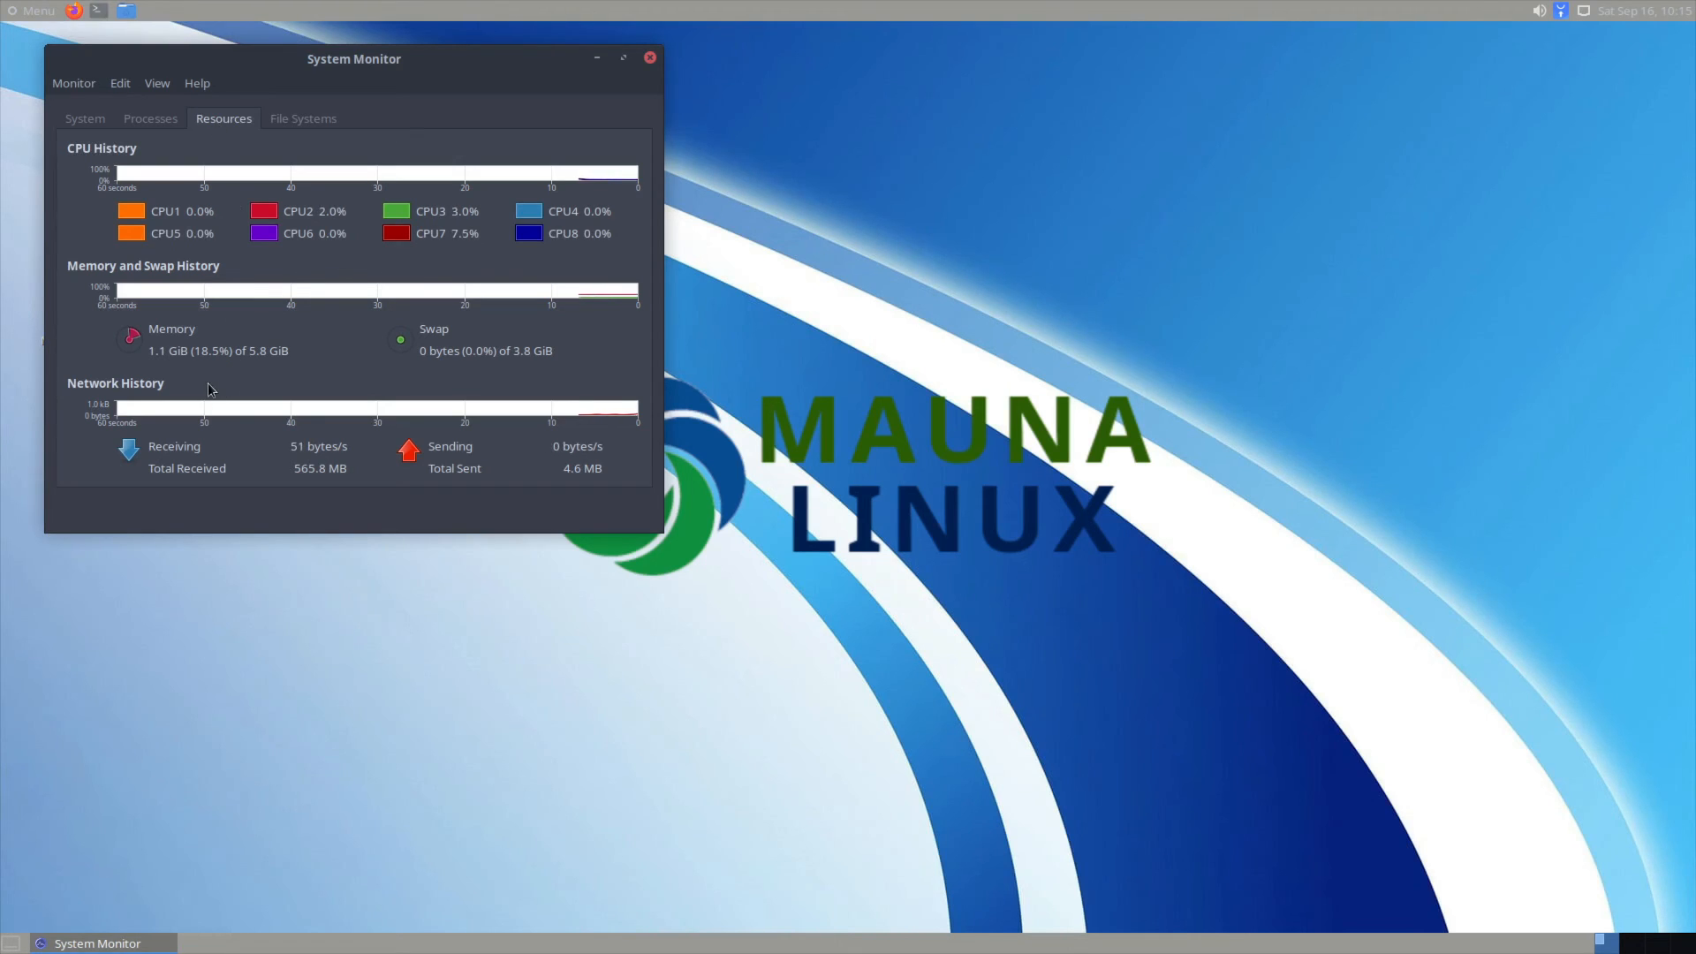
left_click(650, 58)
left_click(31, 10)
mouse_move(93, 309)
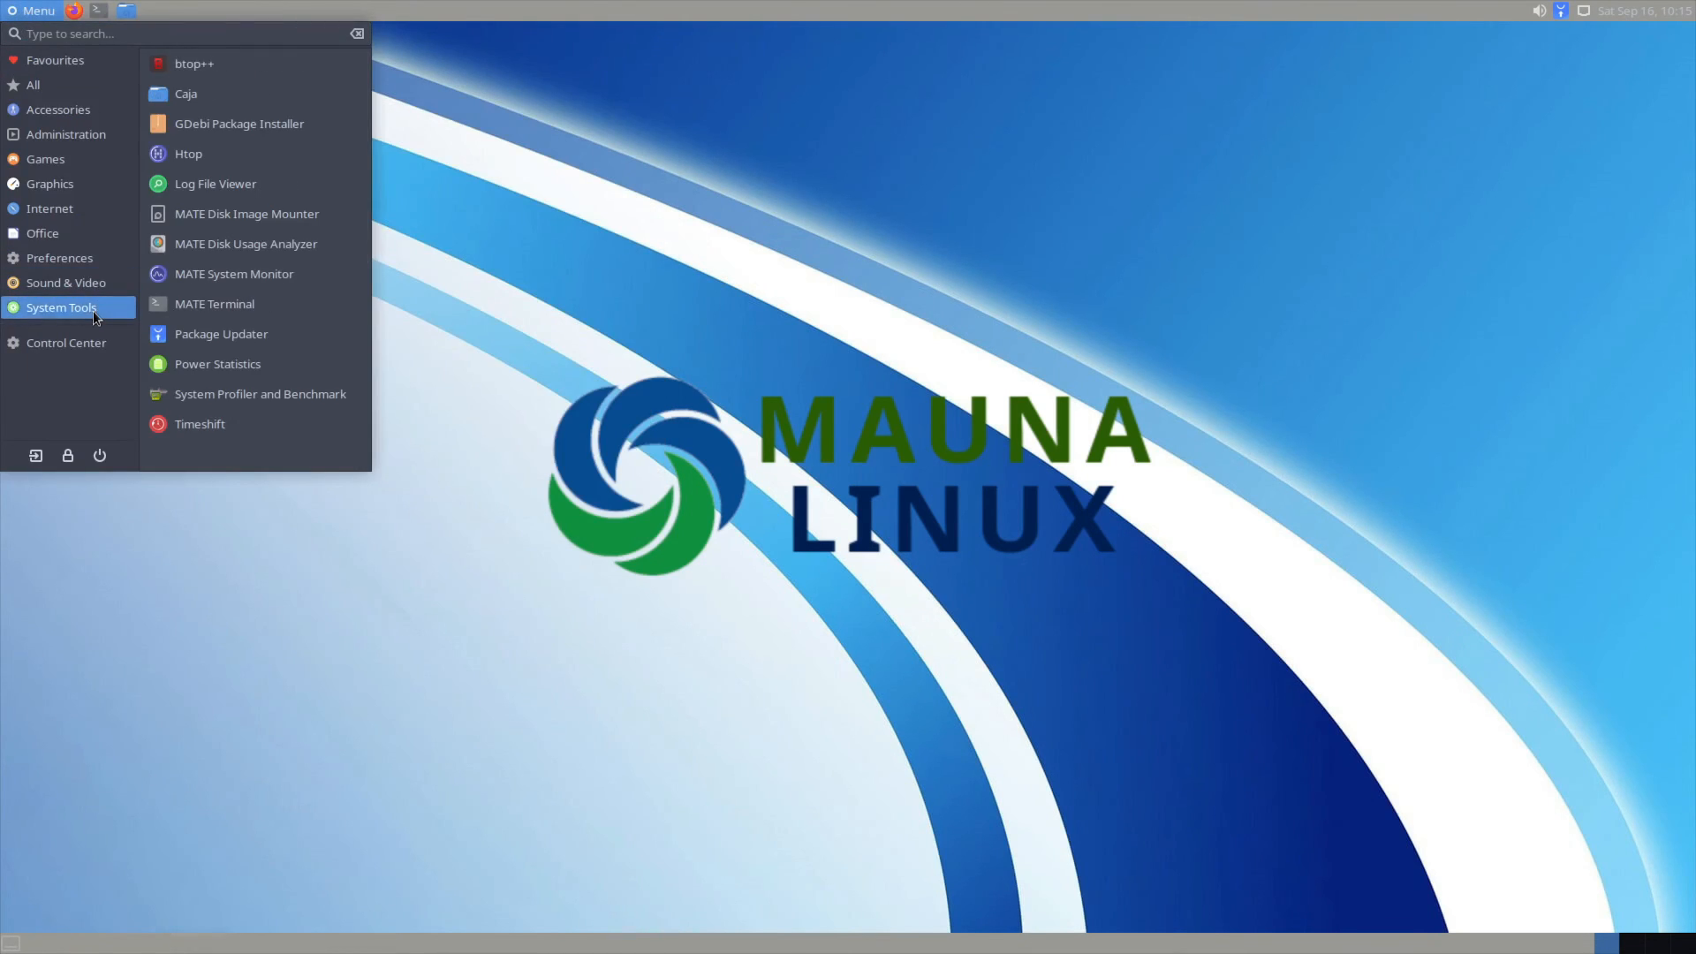
left_click(291, 245)
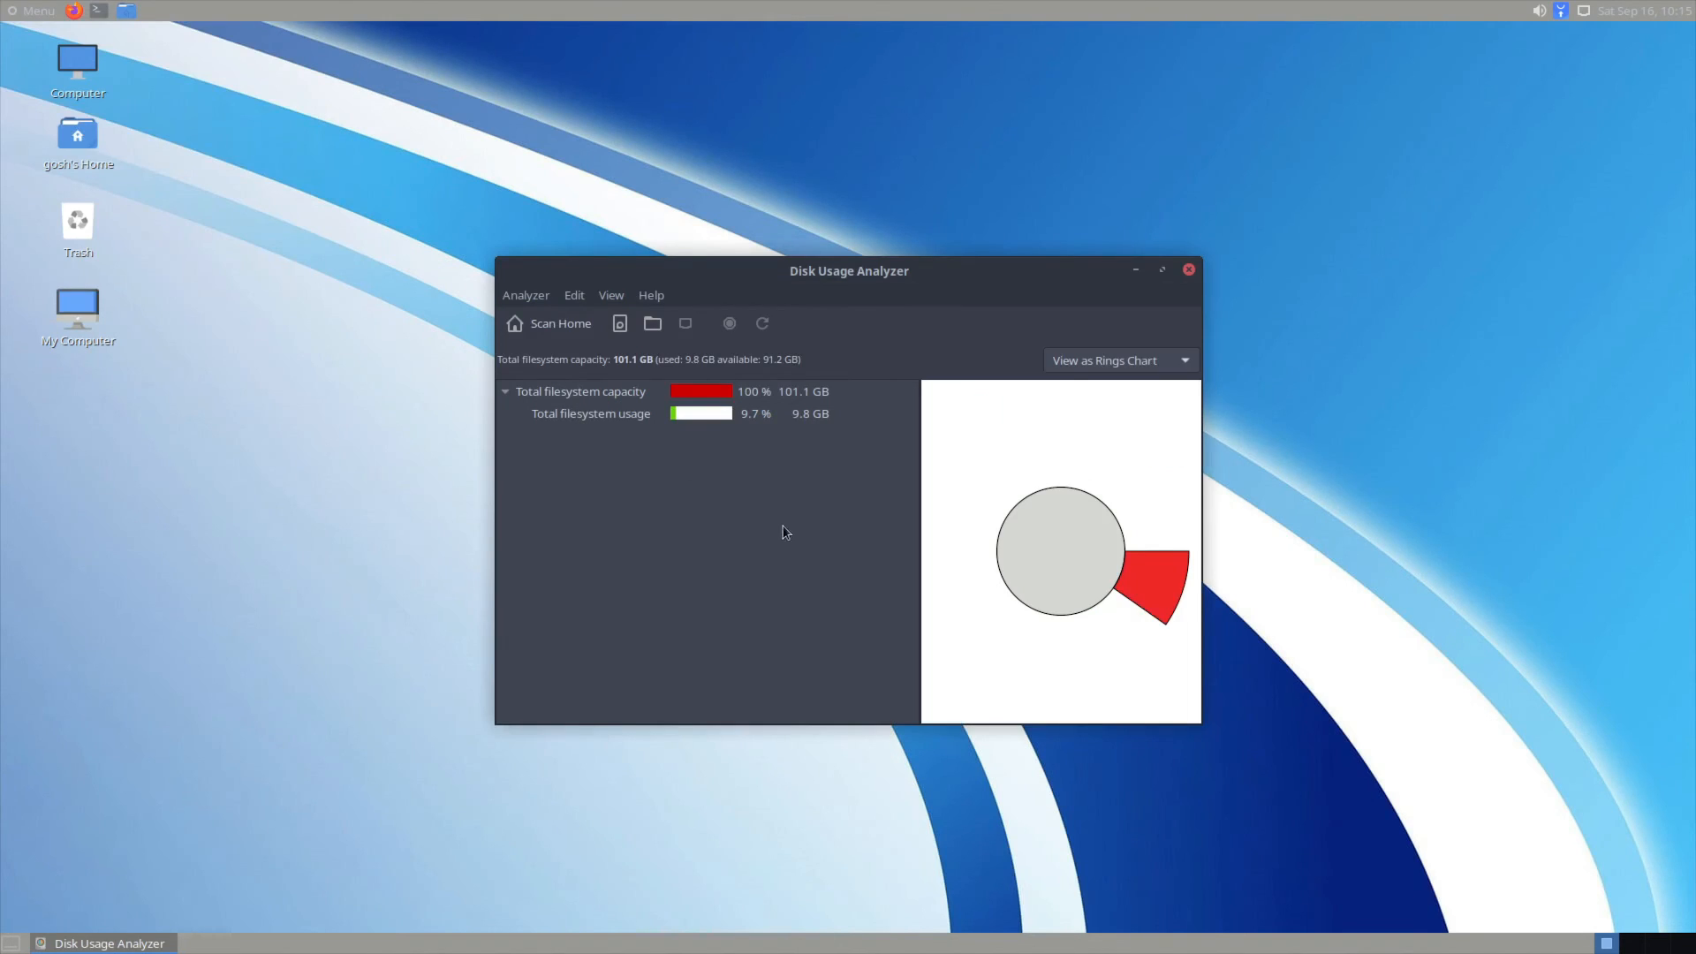
left_click(570, 412)
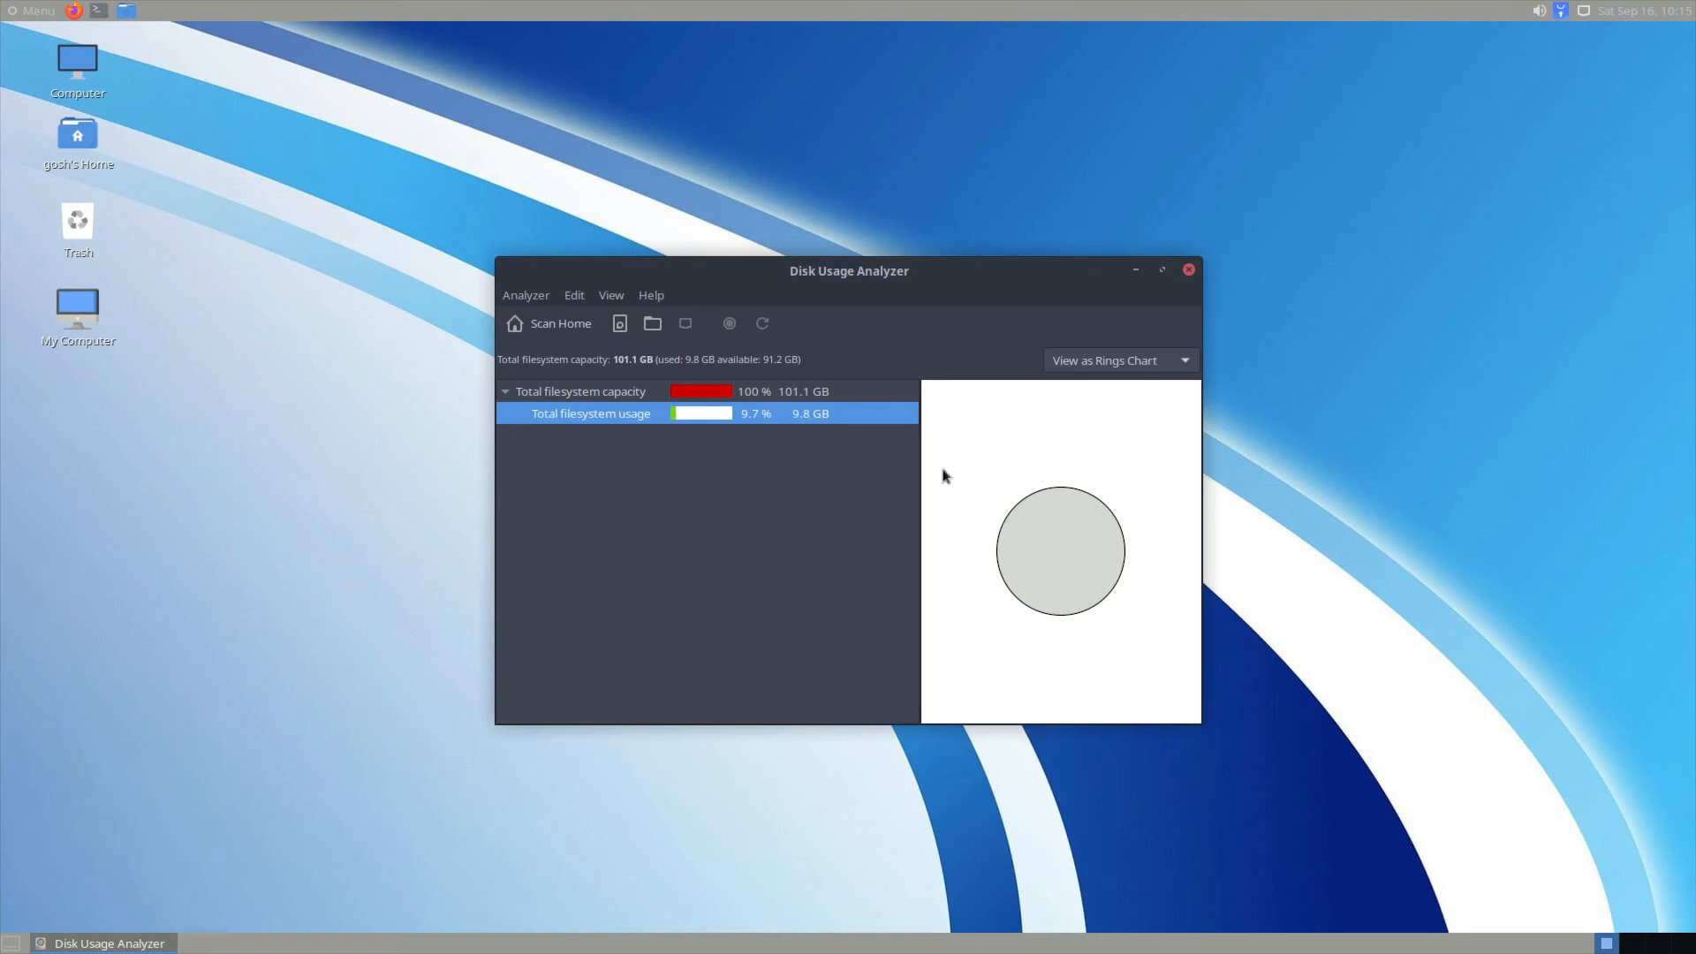
left_click(1190, 271)
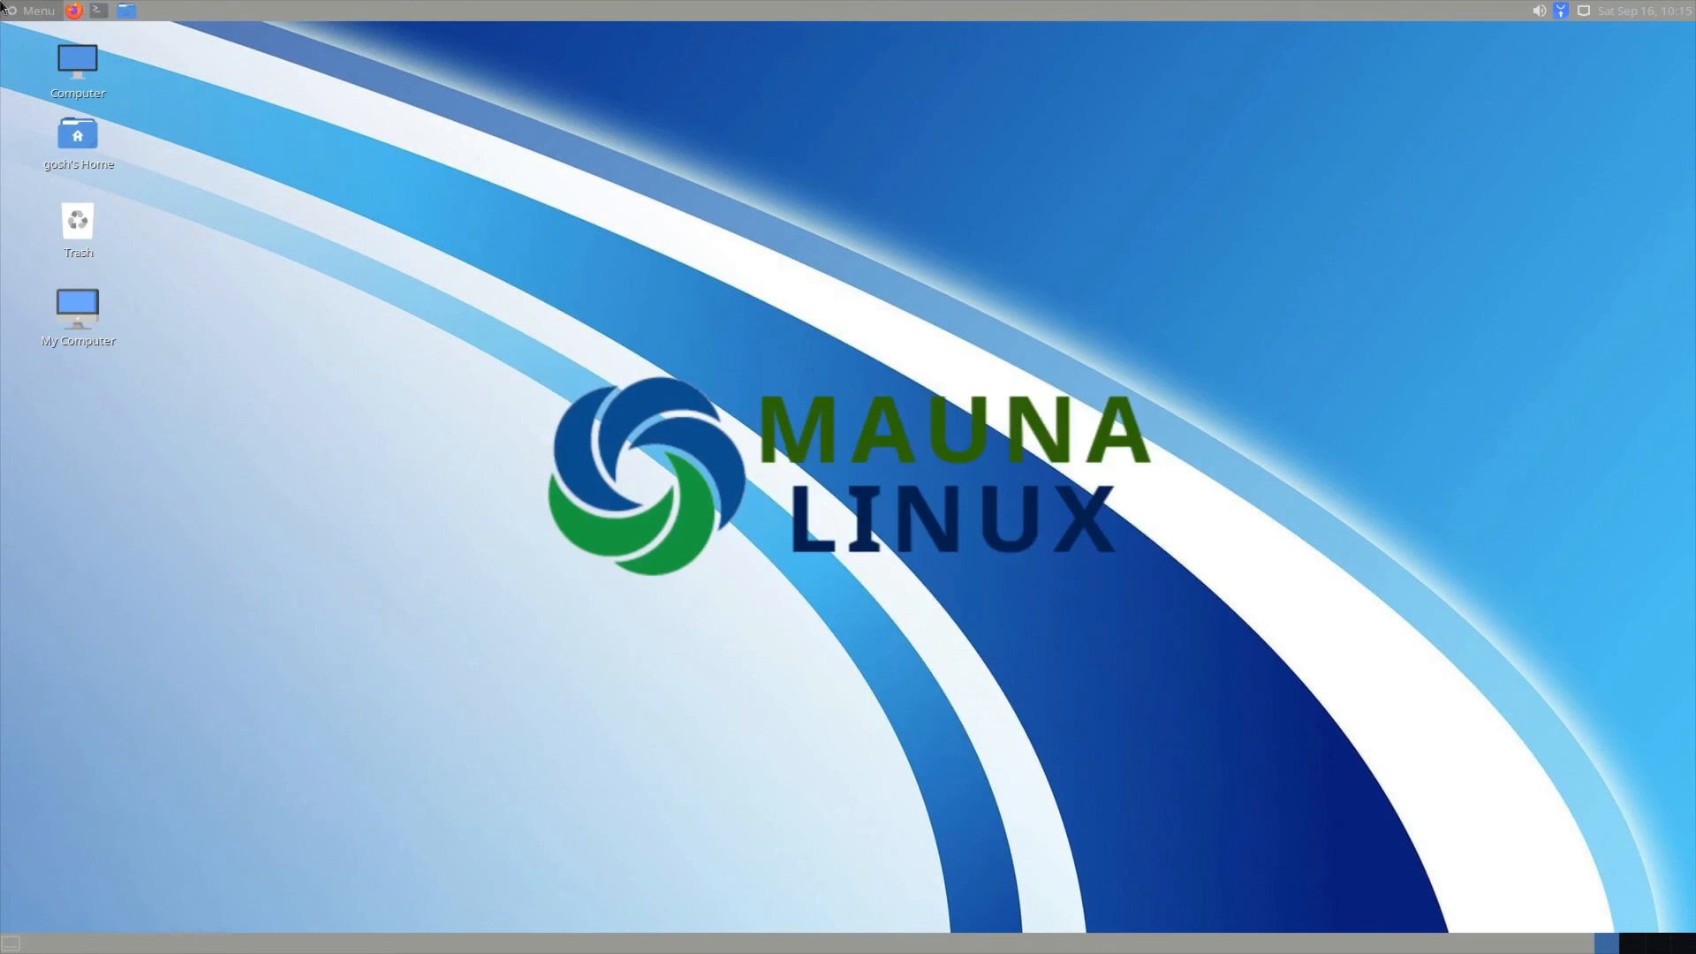
left_click(31, 11)
left_click(89, 311)
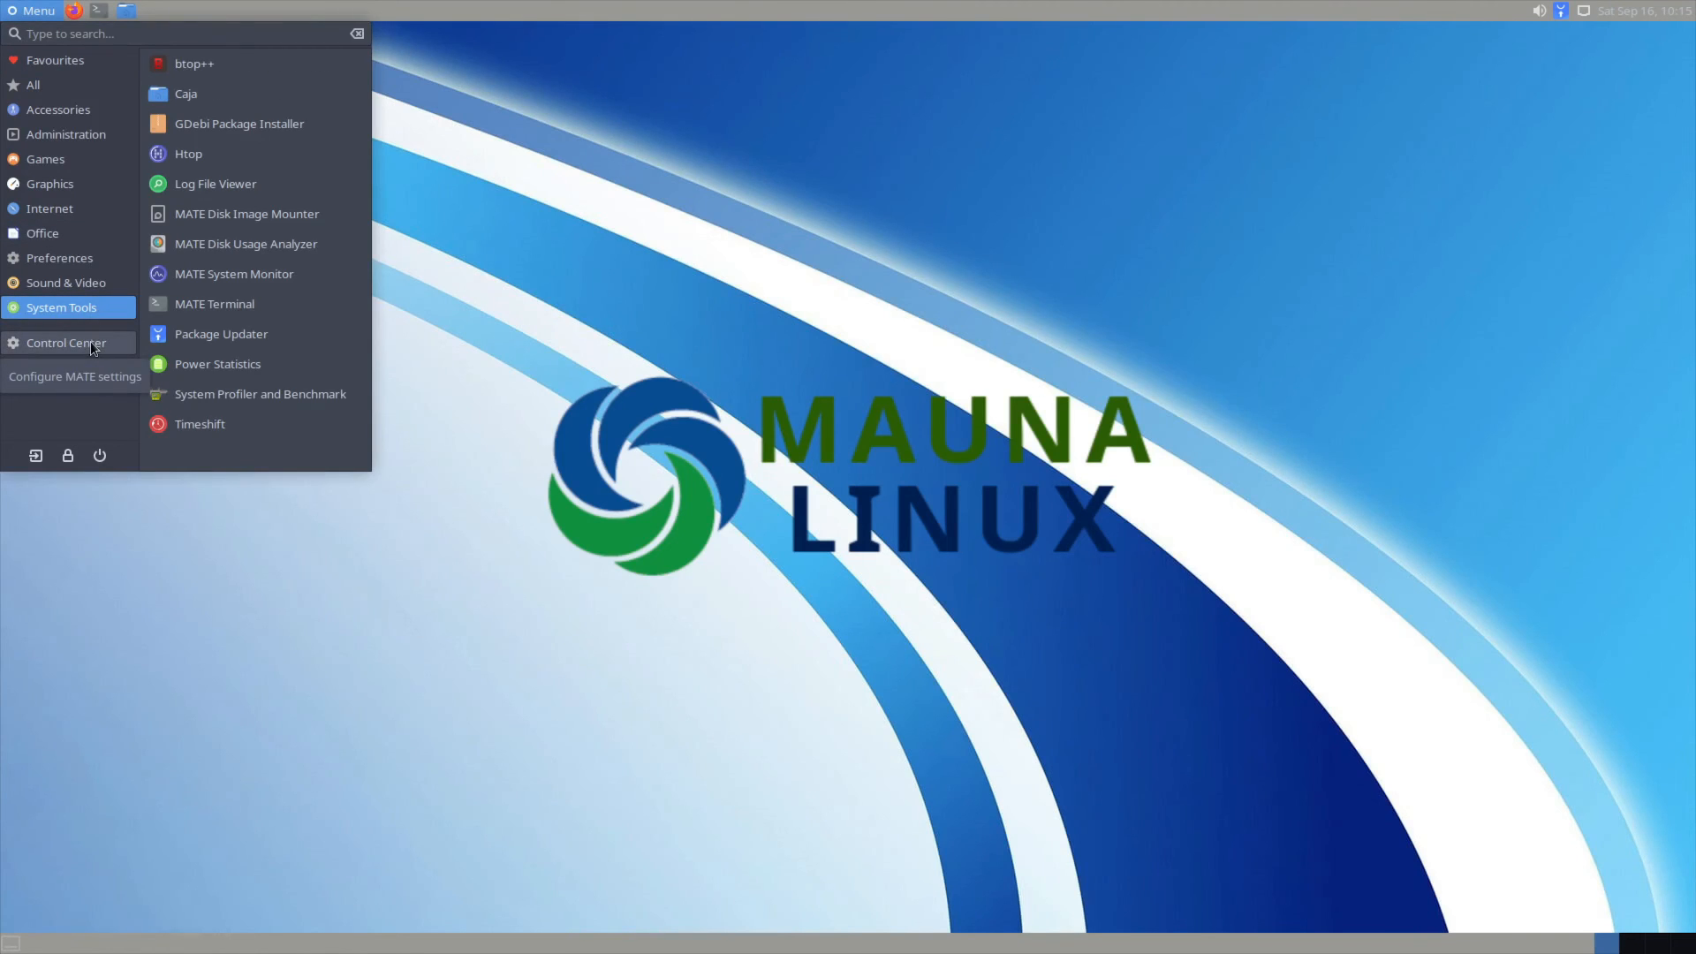
Step: Open MATE Control Center, scroll its settings groups down and up, then close it
left_click(92, 341)
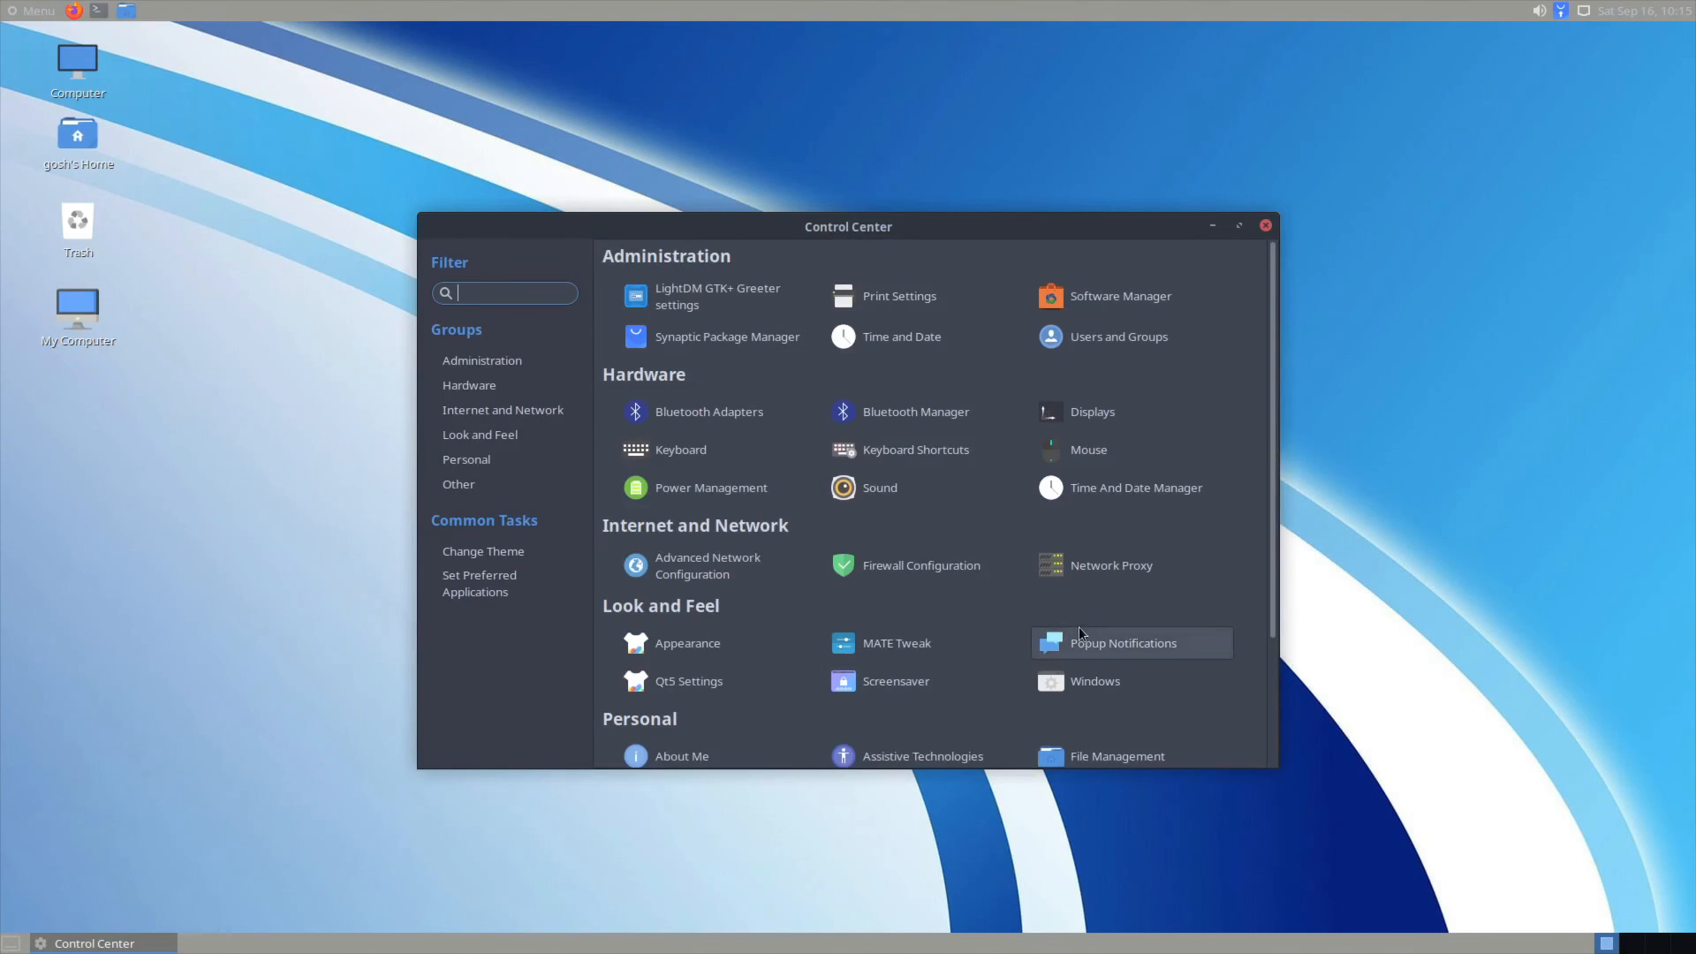
scroll(1048, 654, "down", 4)
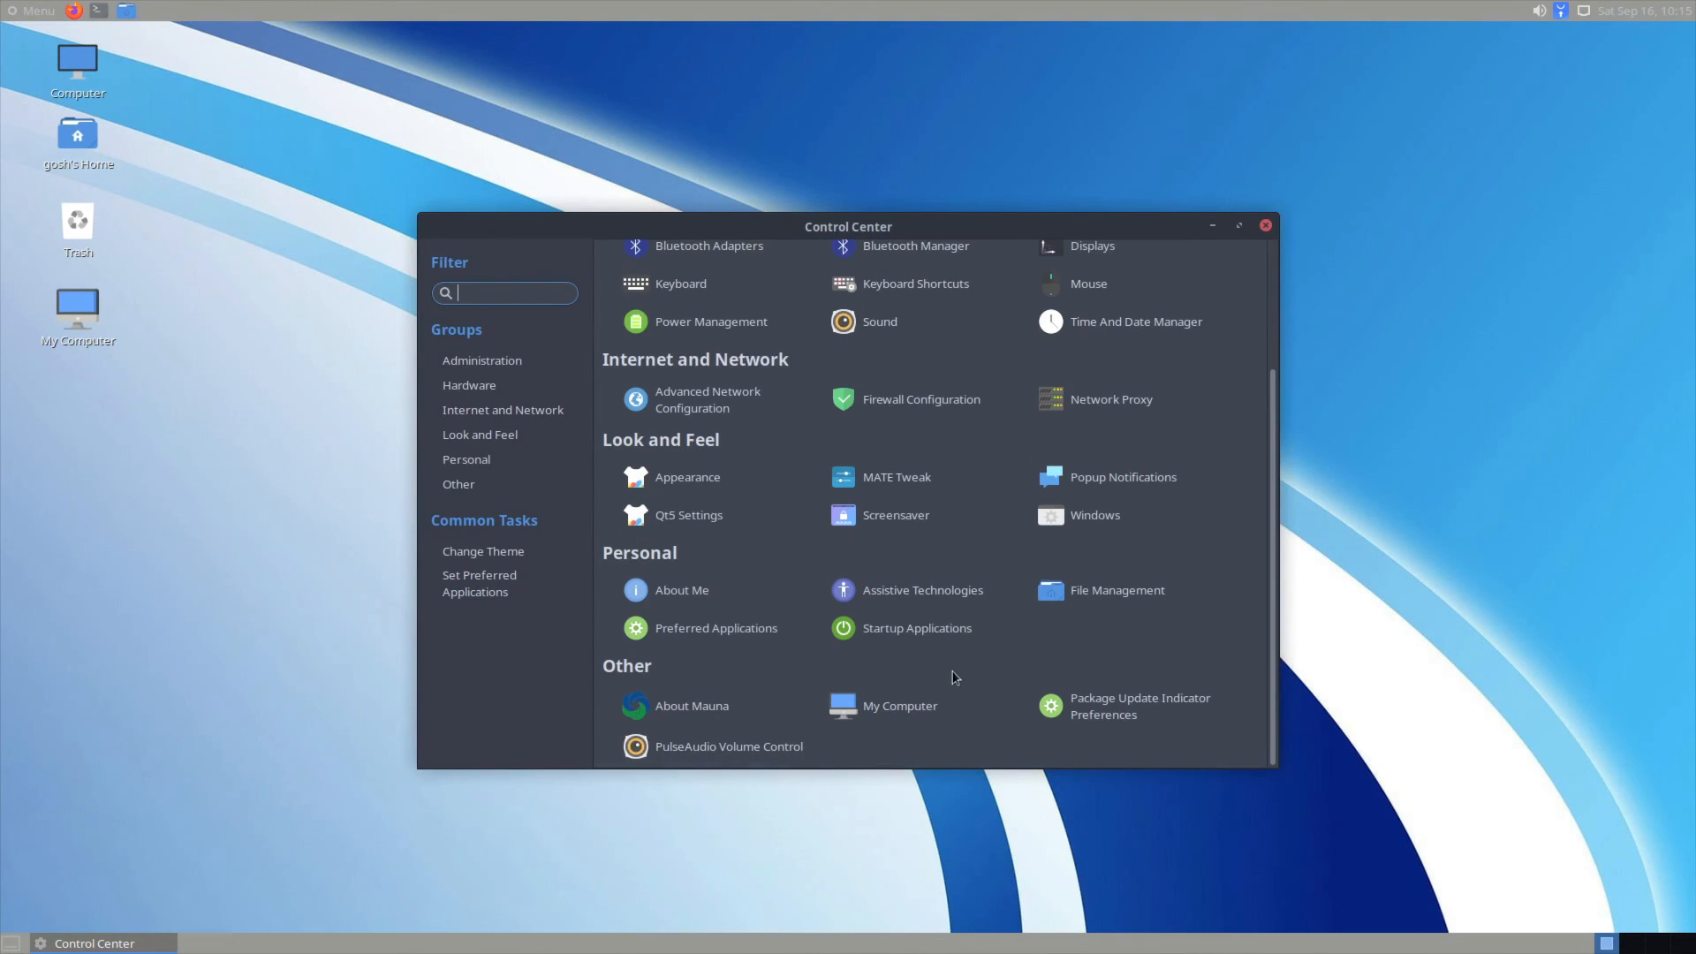
scroll(954, 676, "up", 4)
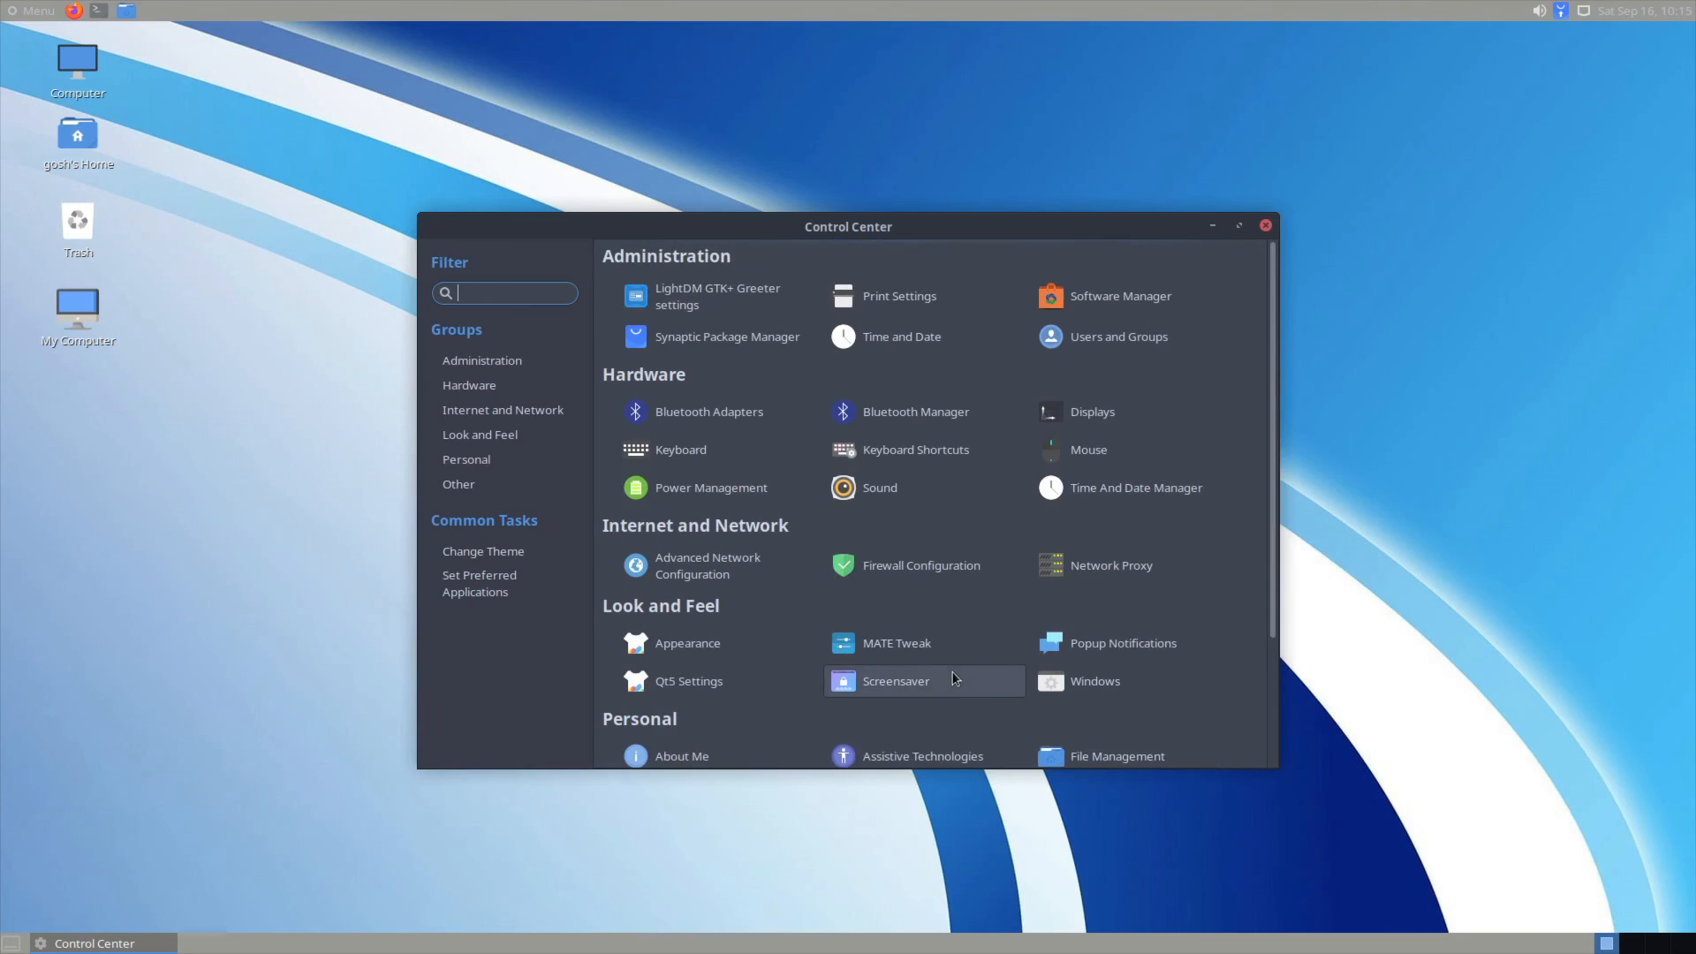
left_click(1266, 225)
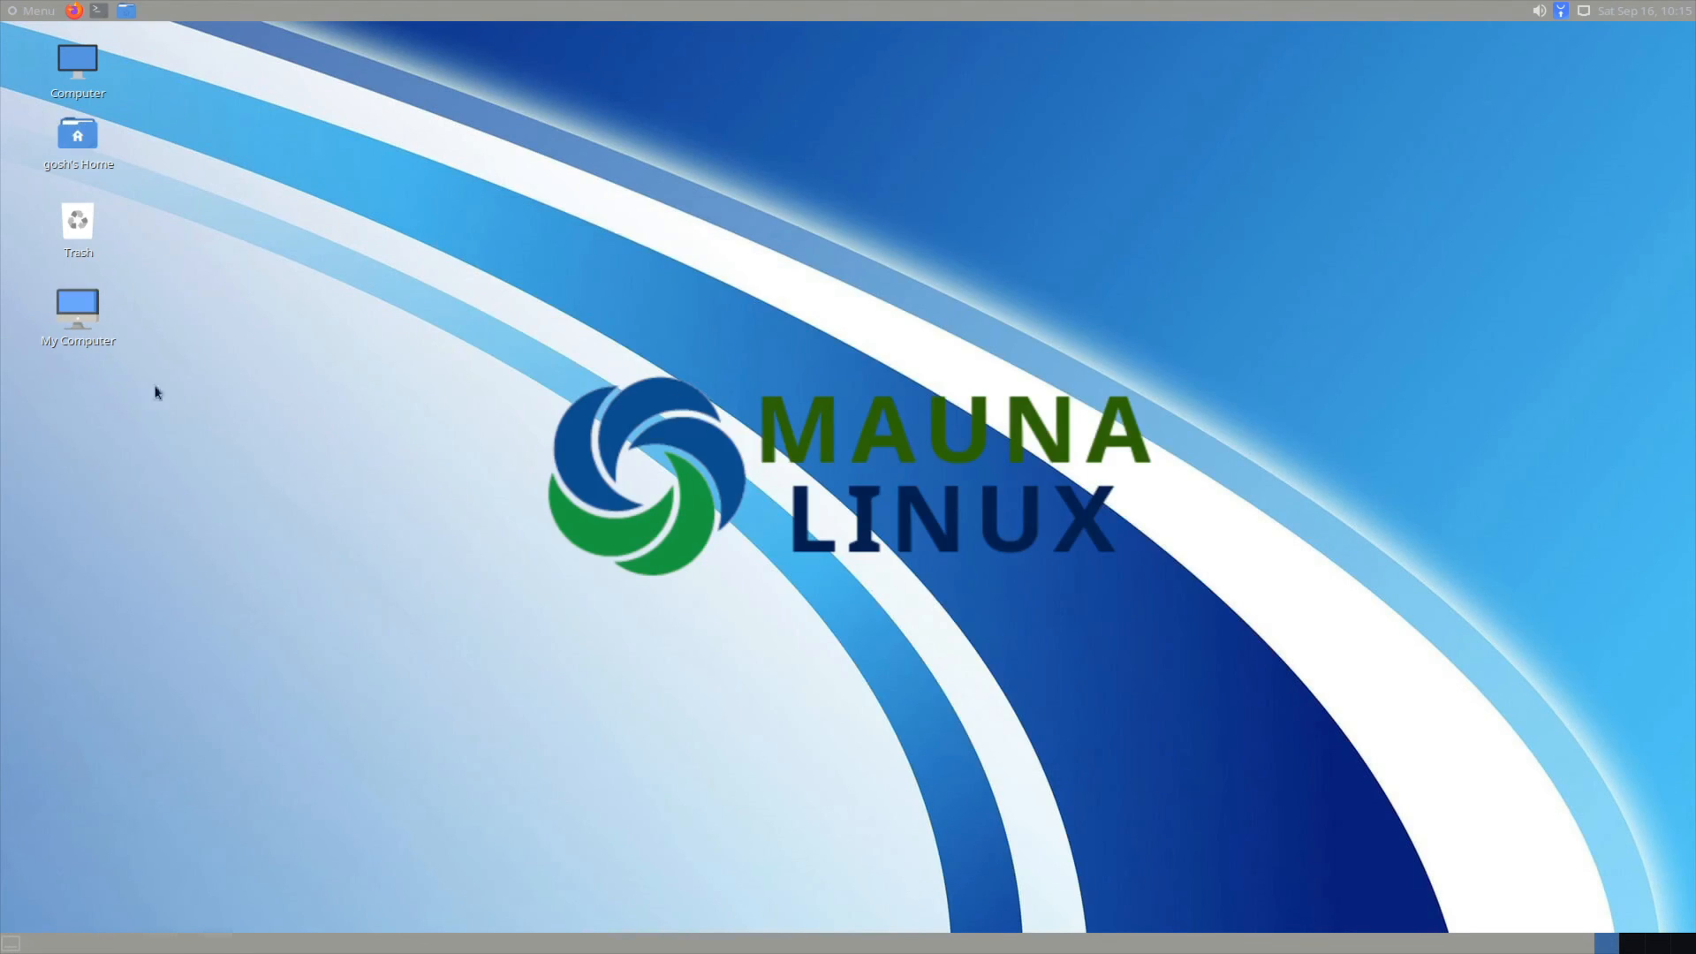
Step: Briefly open and close My Computer, then open the Computer location in Caja
double_click(78, 309)
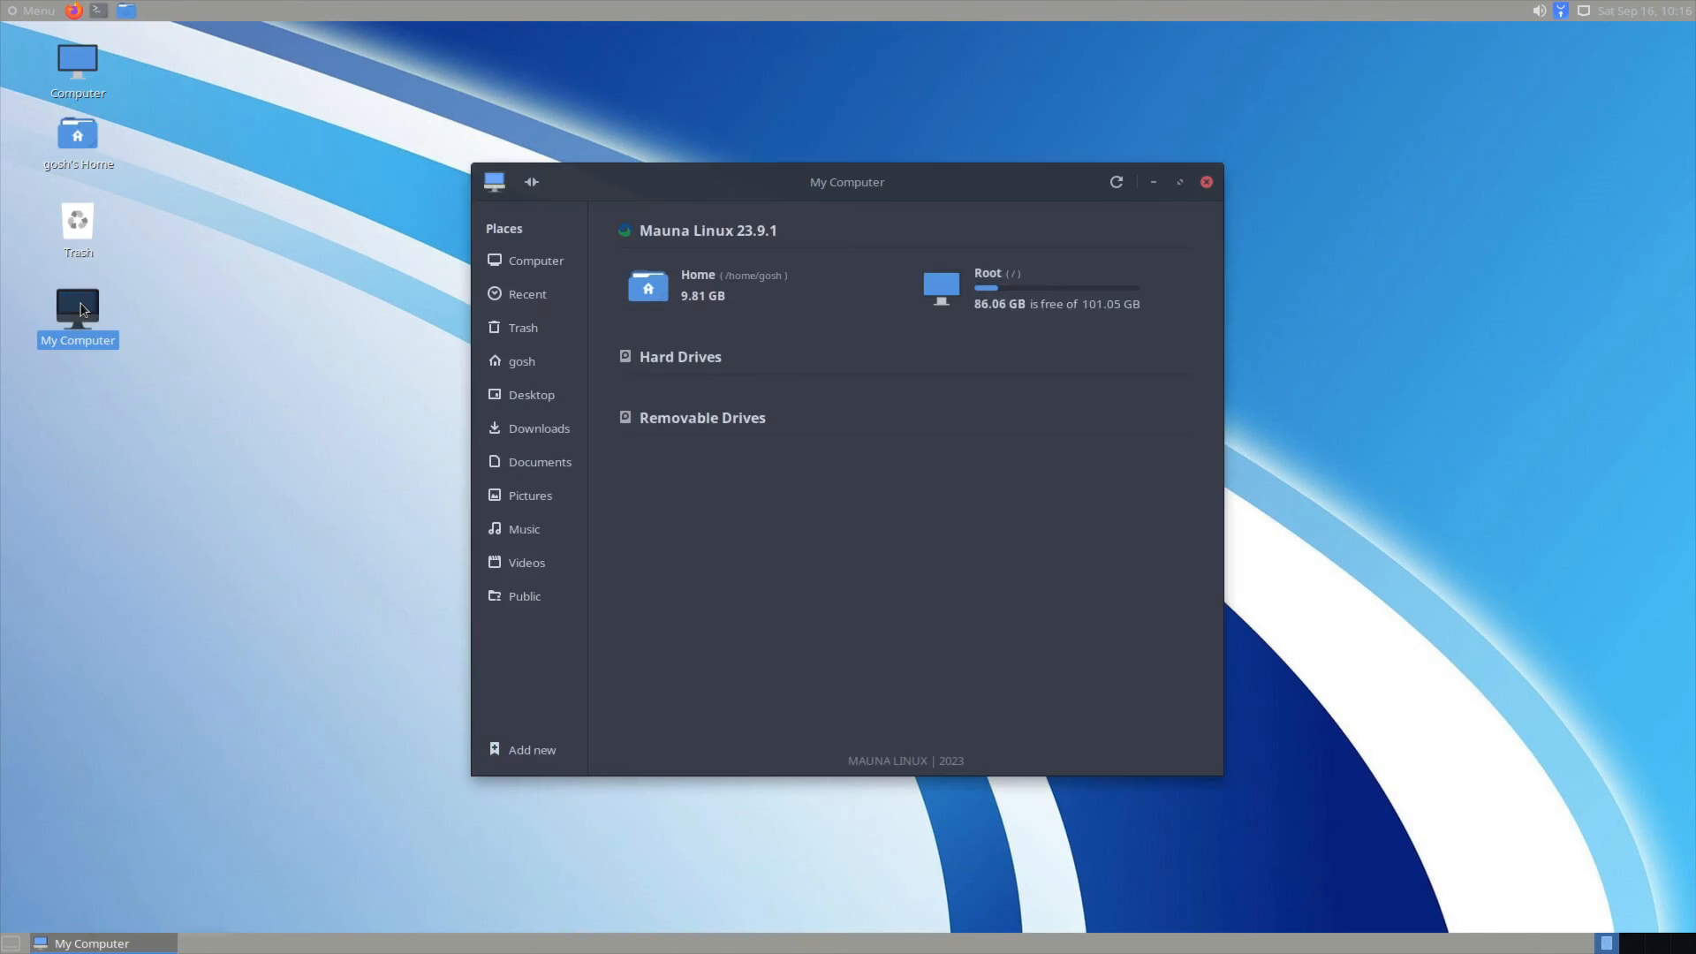
left_click(1207, 182)
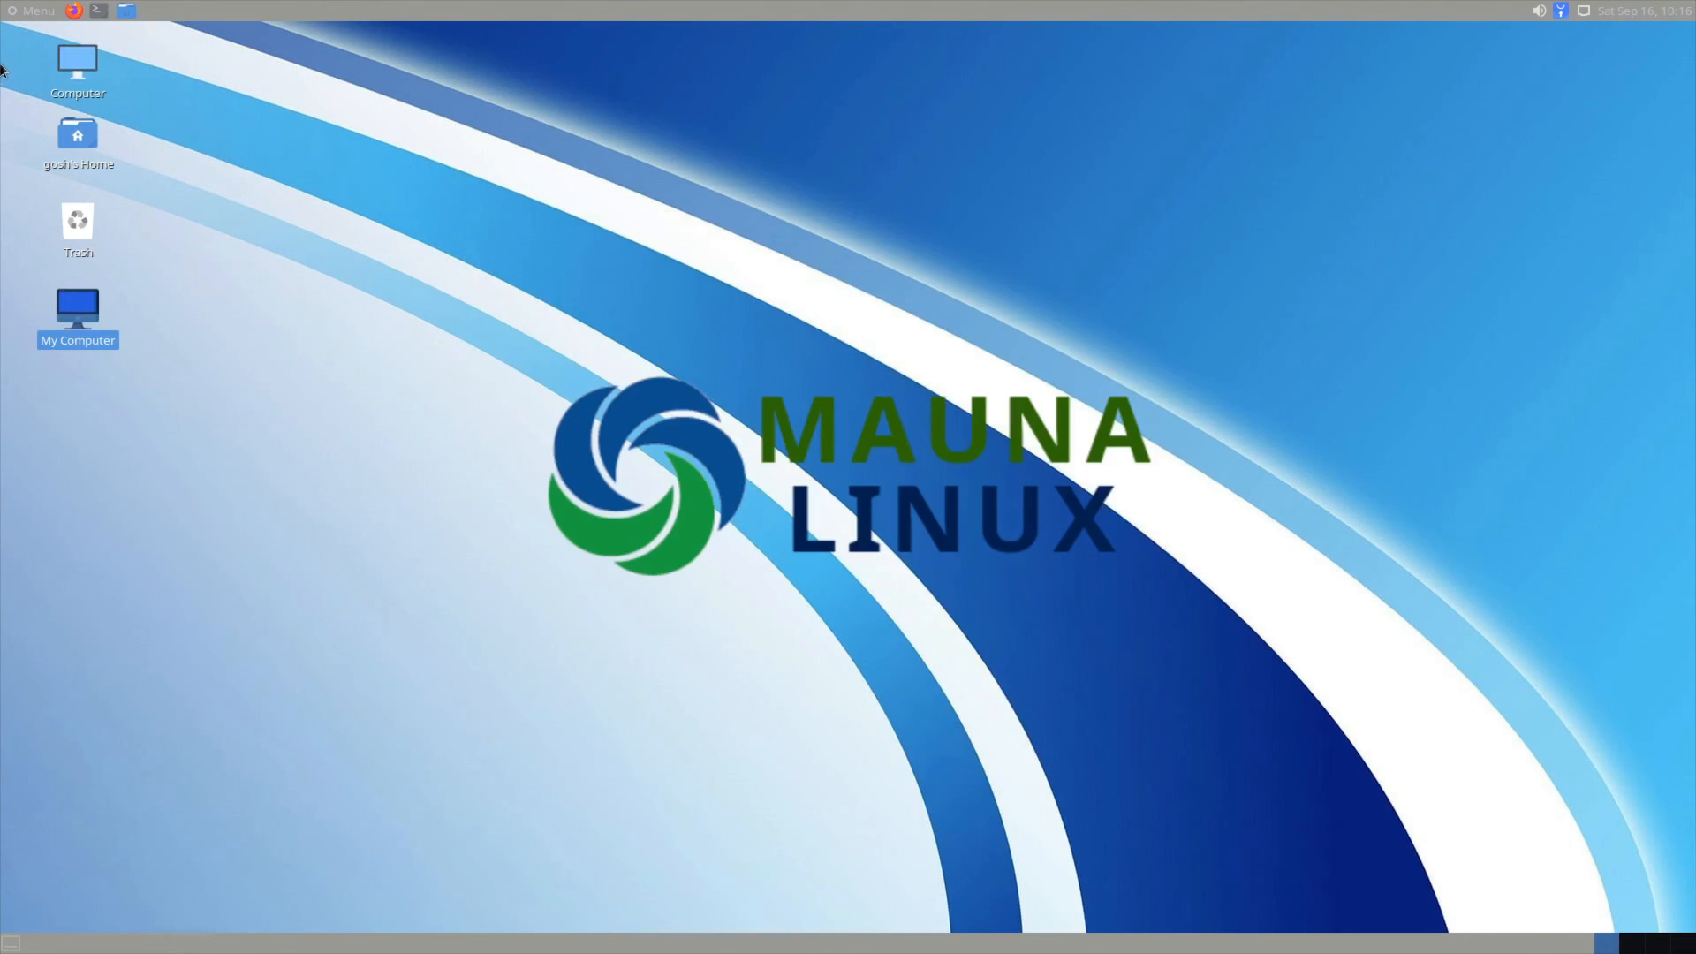
double_click(91, 76)
Step: View and dismiss the About Caja dialog, then close the Computer window via File > Close
left_click(727, 259)
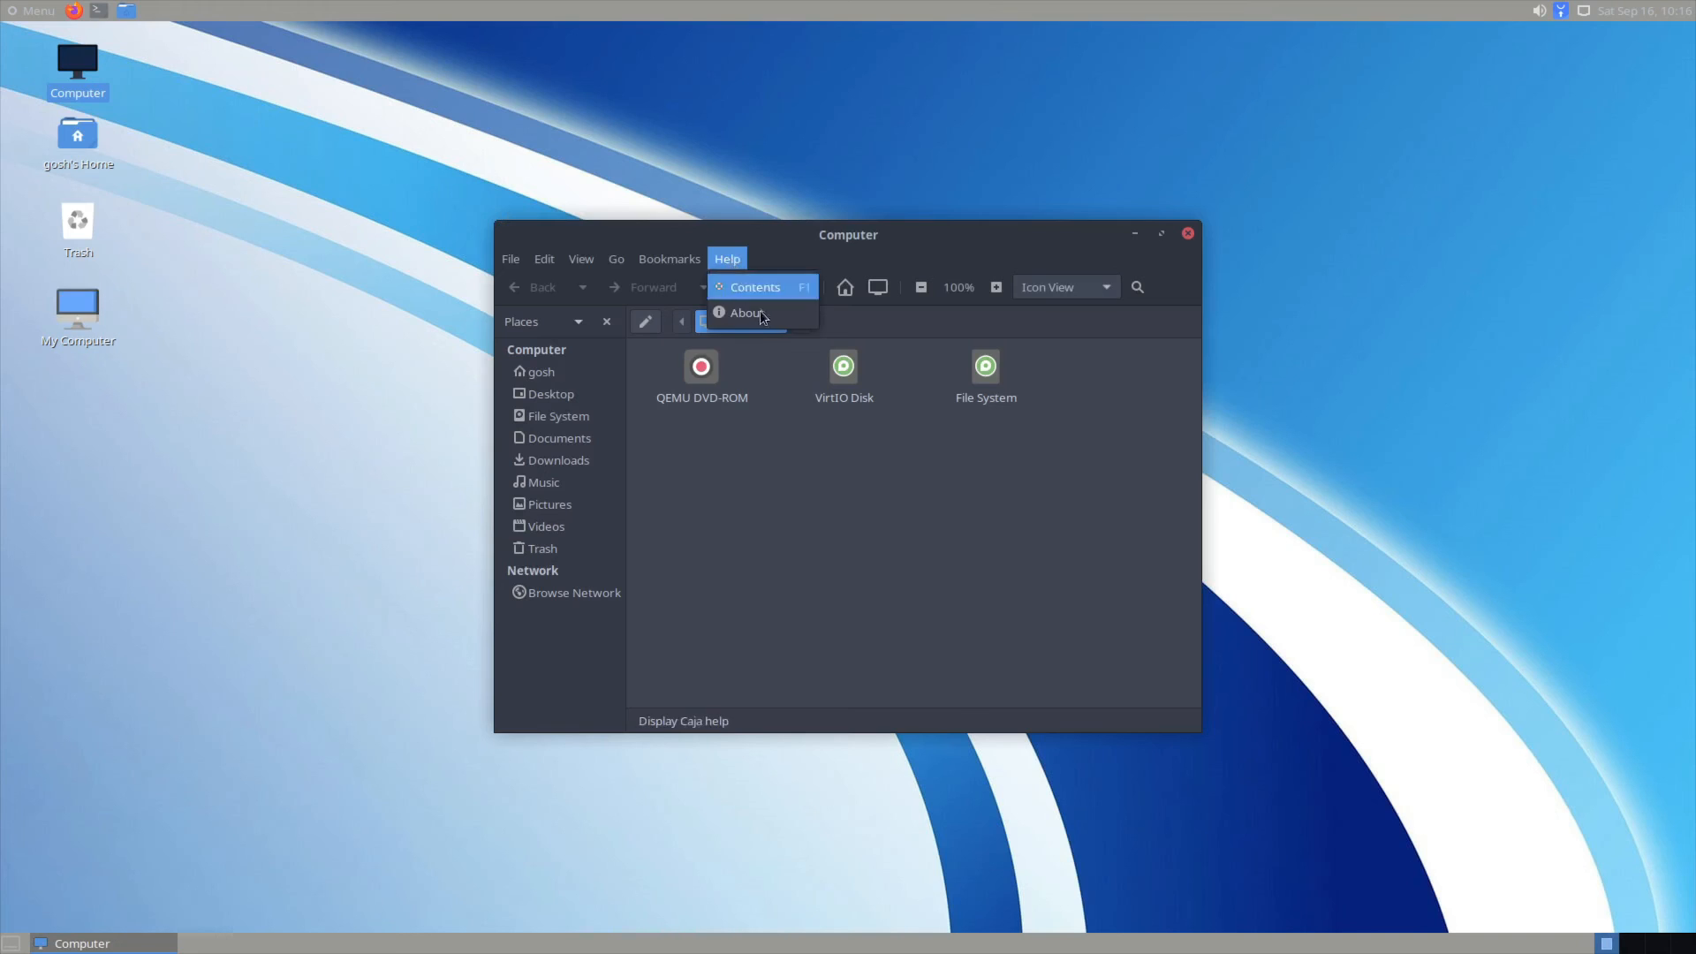
left_click(746, 312)
left_click(1028, 649)
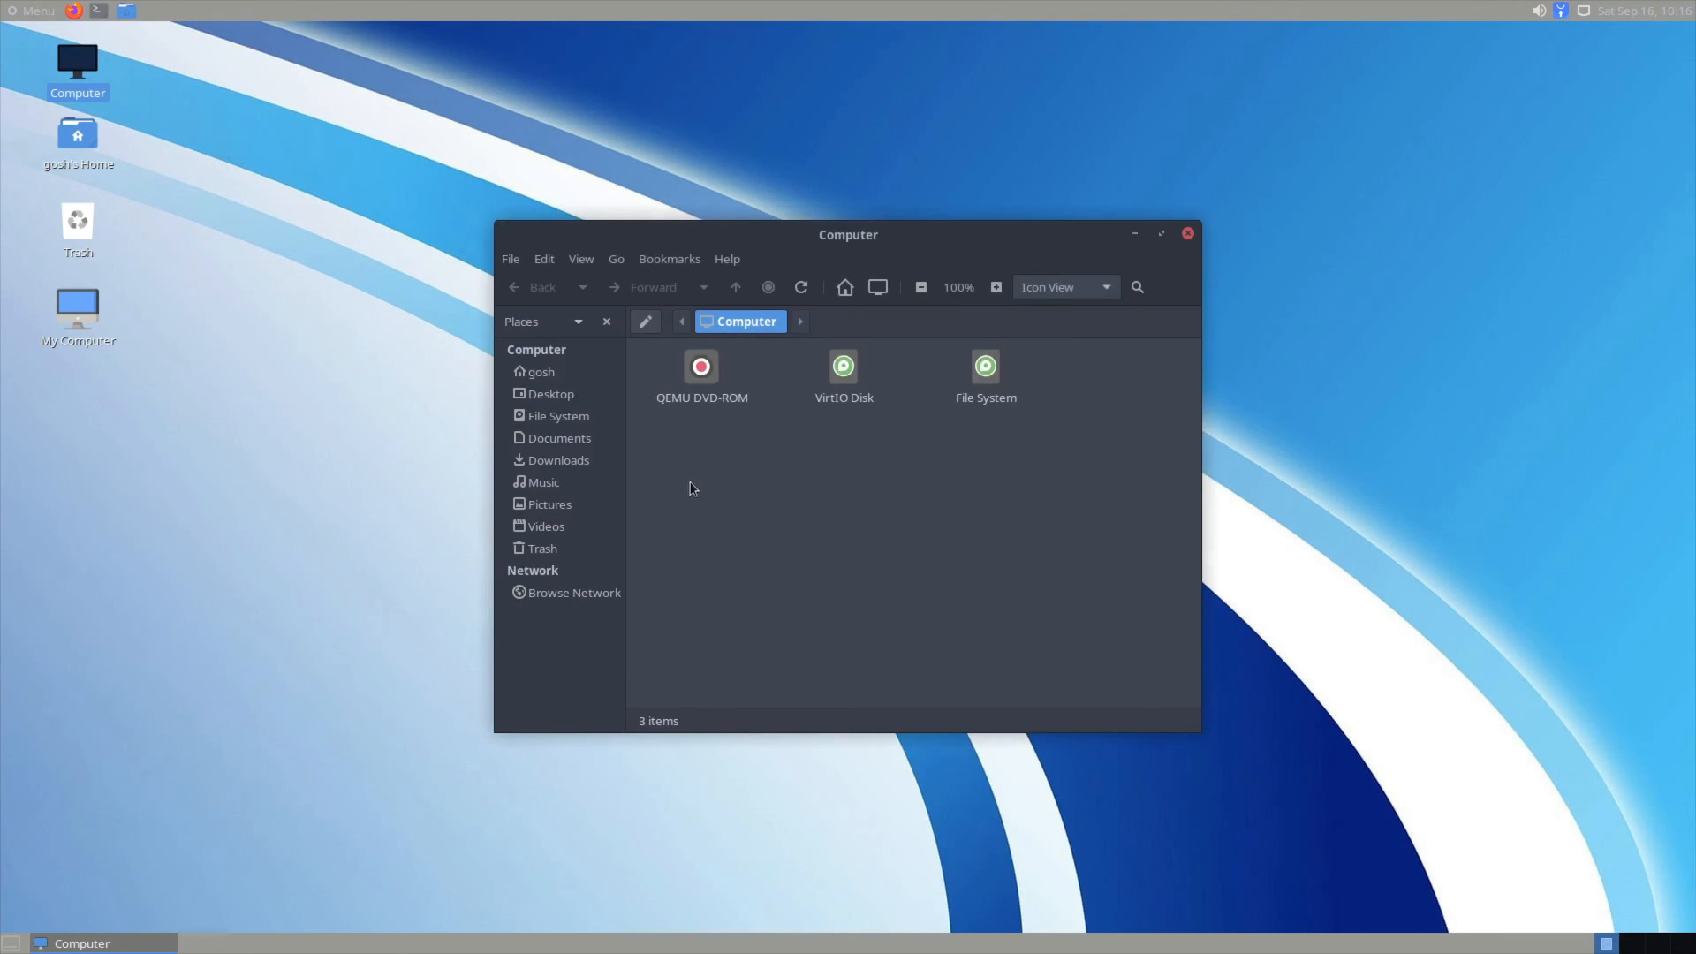
left_click(511, 259)
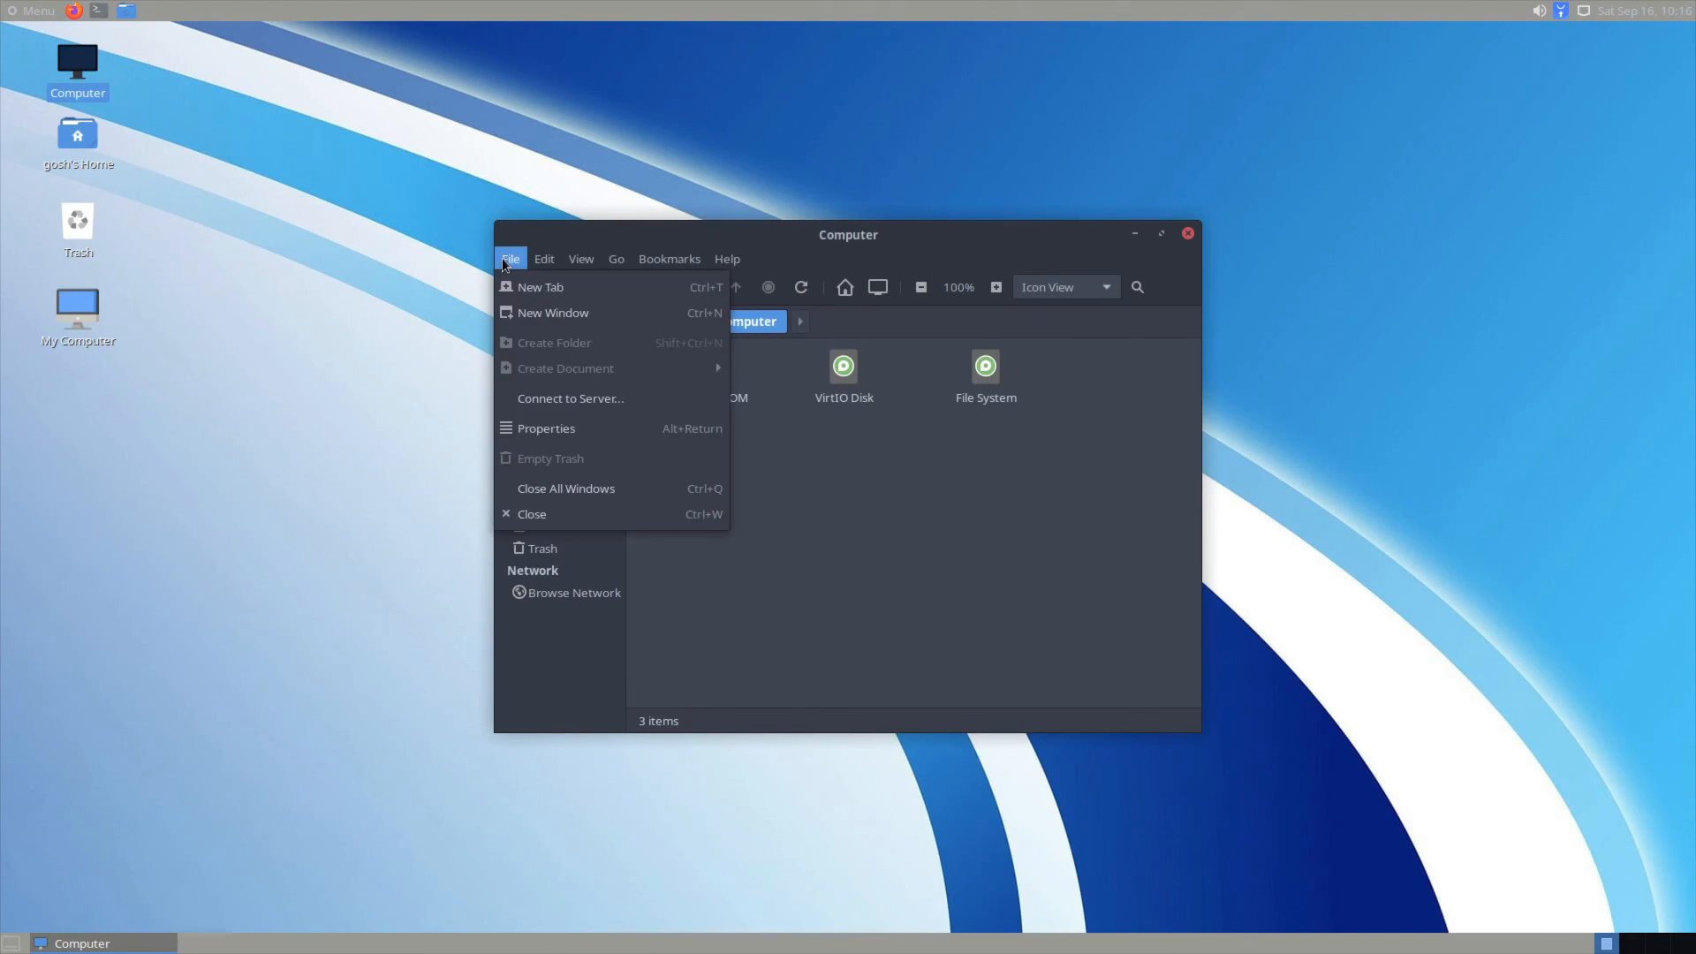
left_click(578, 521)
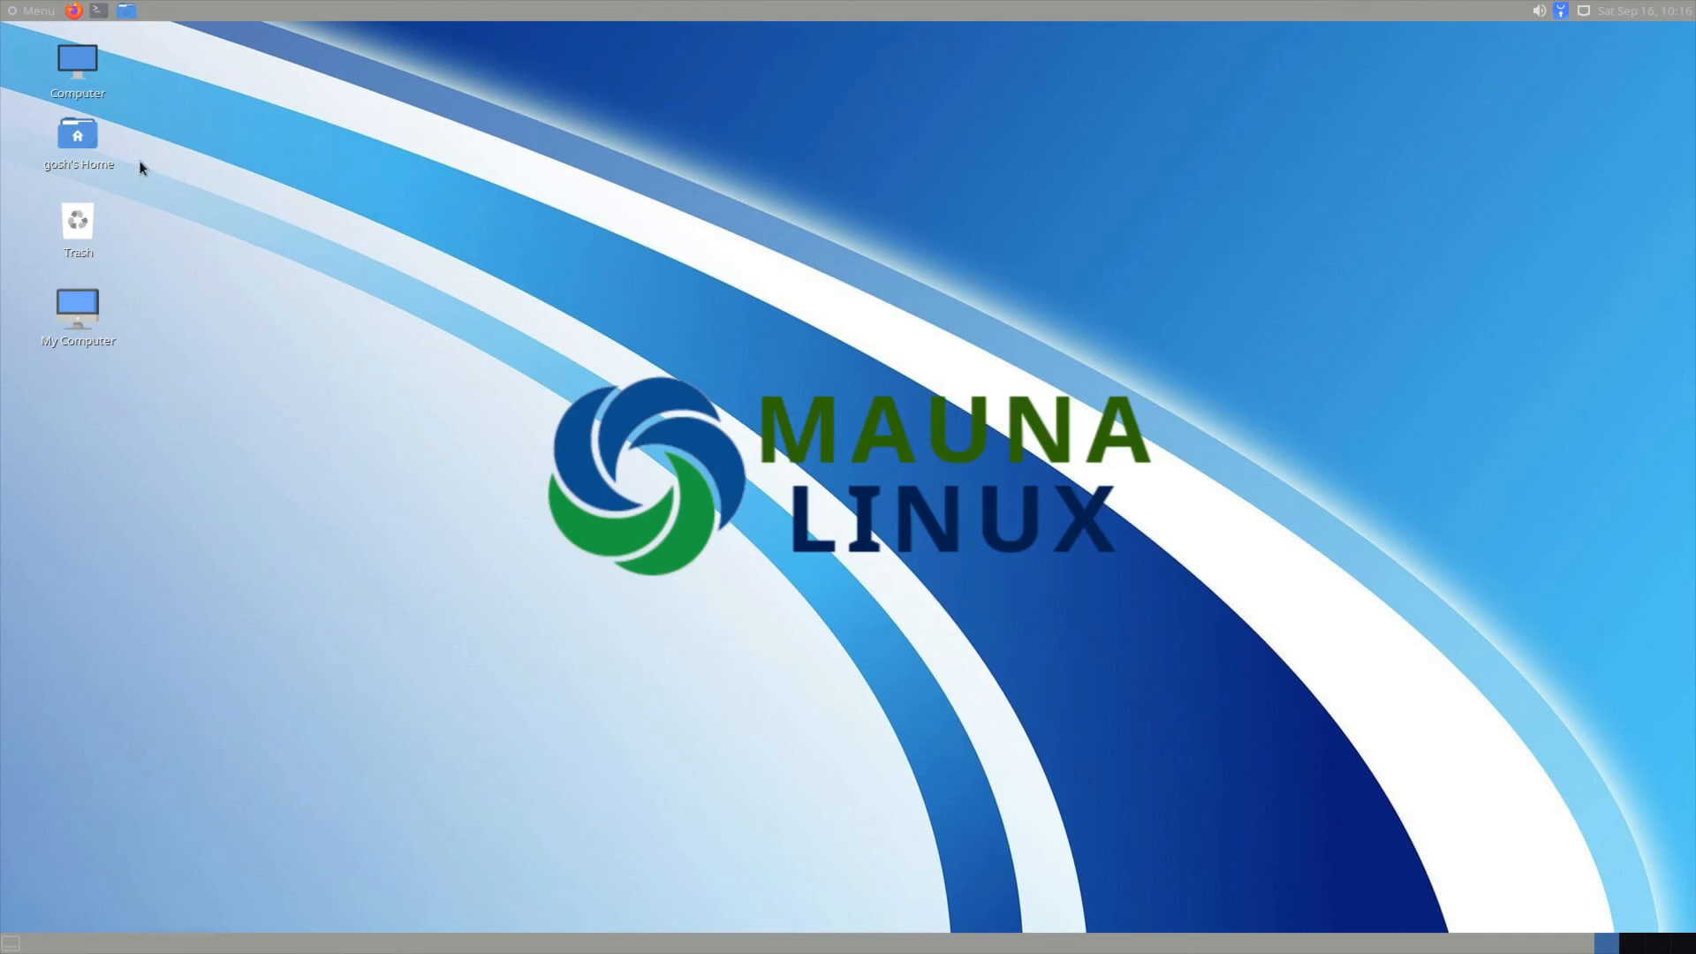
Step: Close the Home folder window that opened by mistake and launch the My Computer app
double_click(79, 136)
left_click(511, 259)
left_click(548, 515)
left_click(148, 308)
double_click(78, 308)
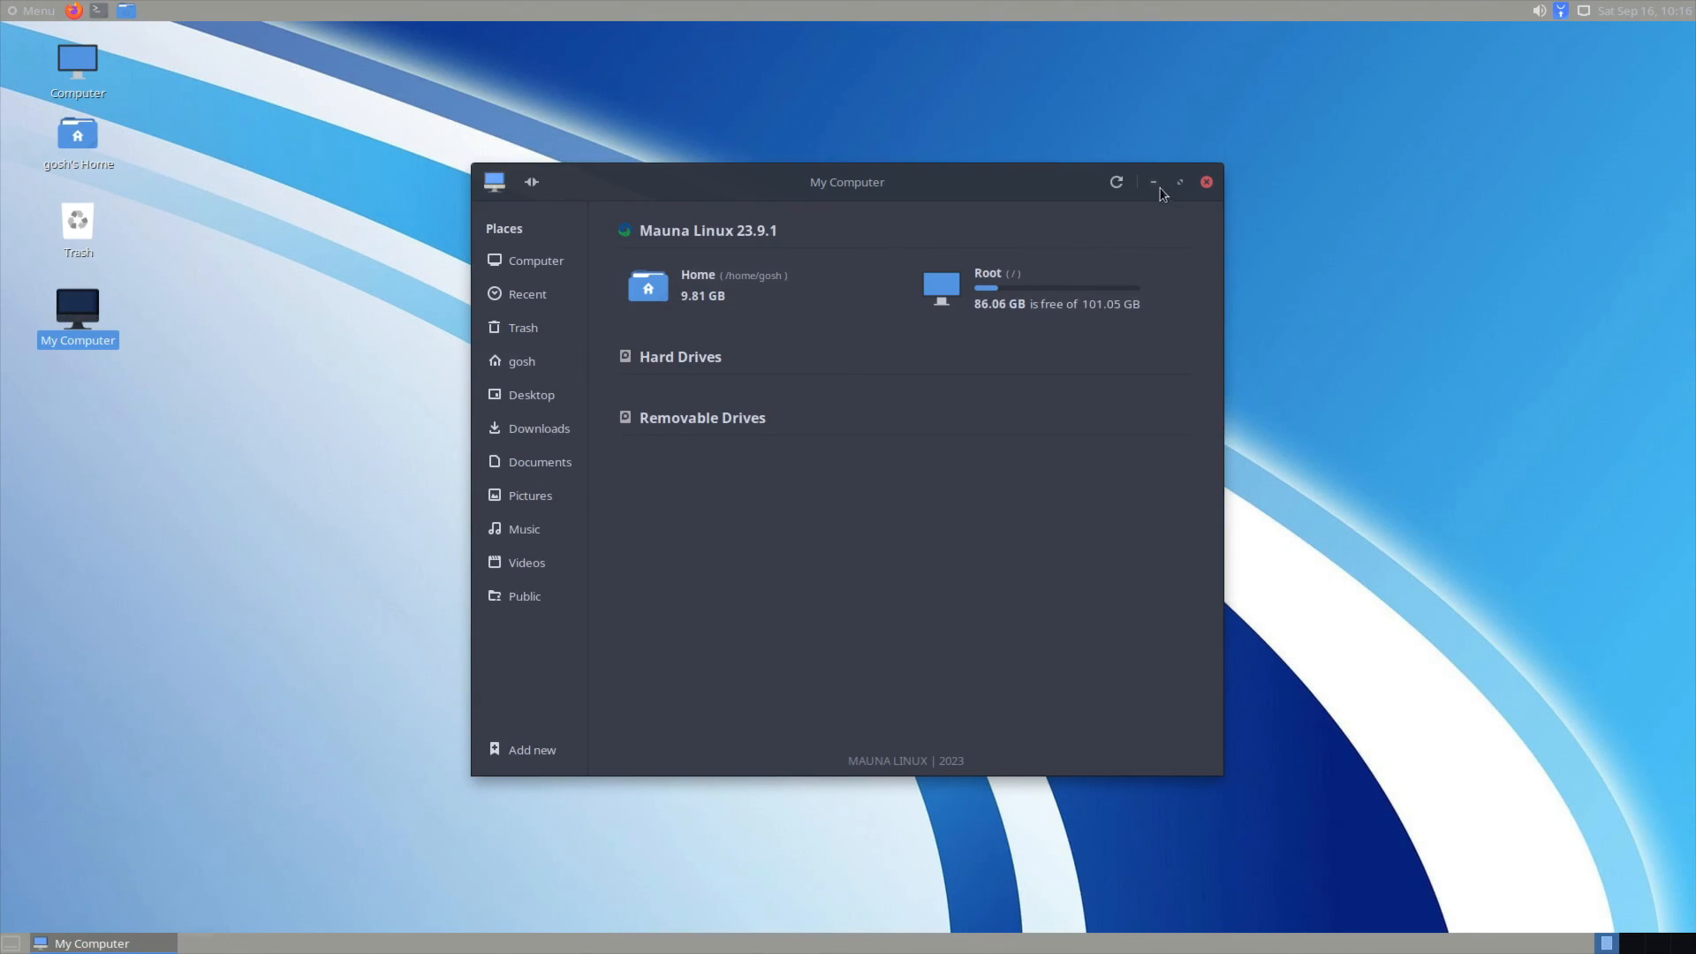
Step: Dismiss the Connect to Server prompt, then view and close the About App dialog
left_click(536, 184)
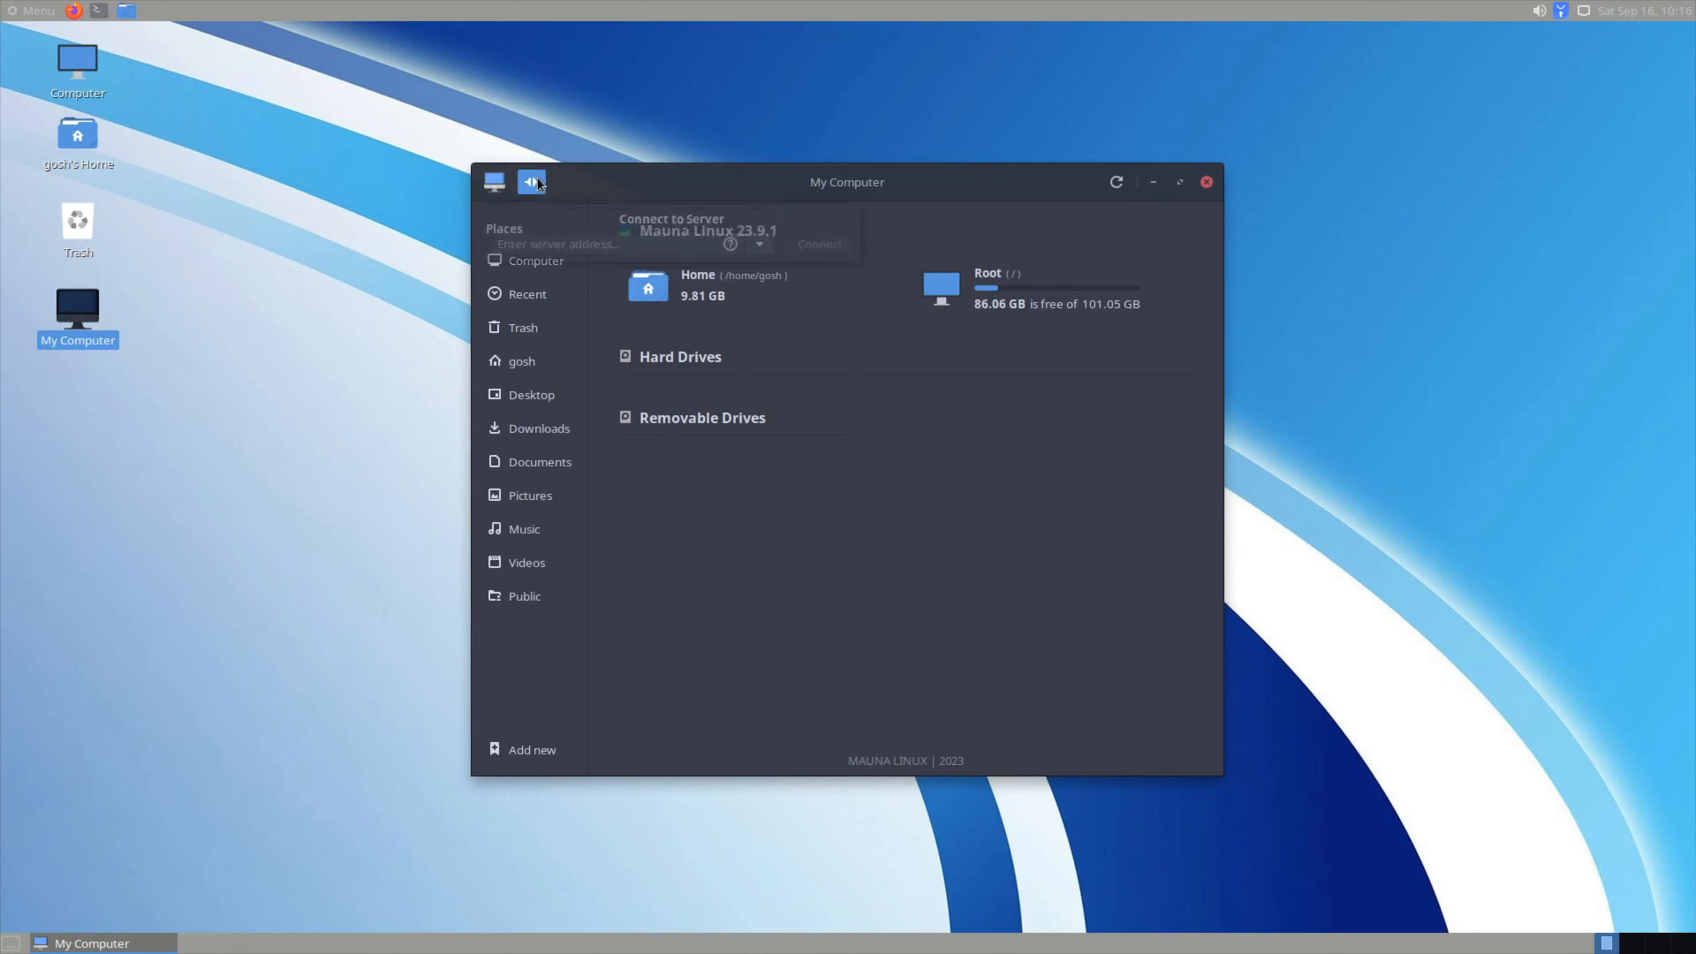
left_click(535, 183)
left_click(493, 183)
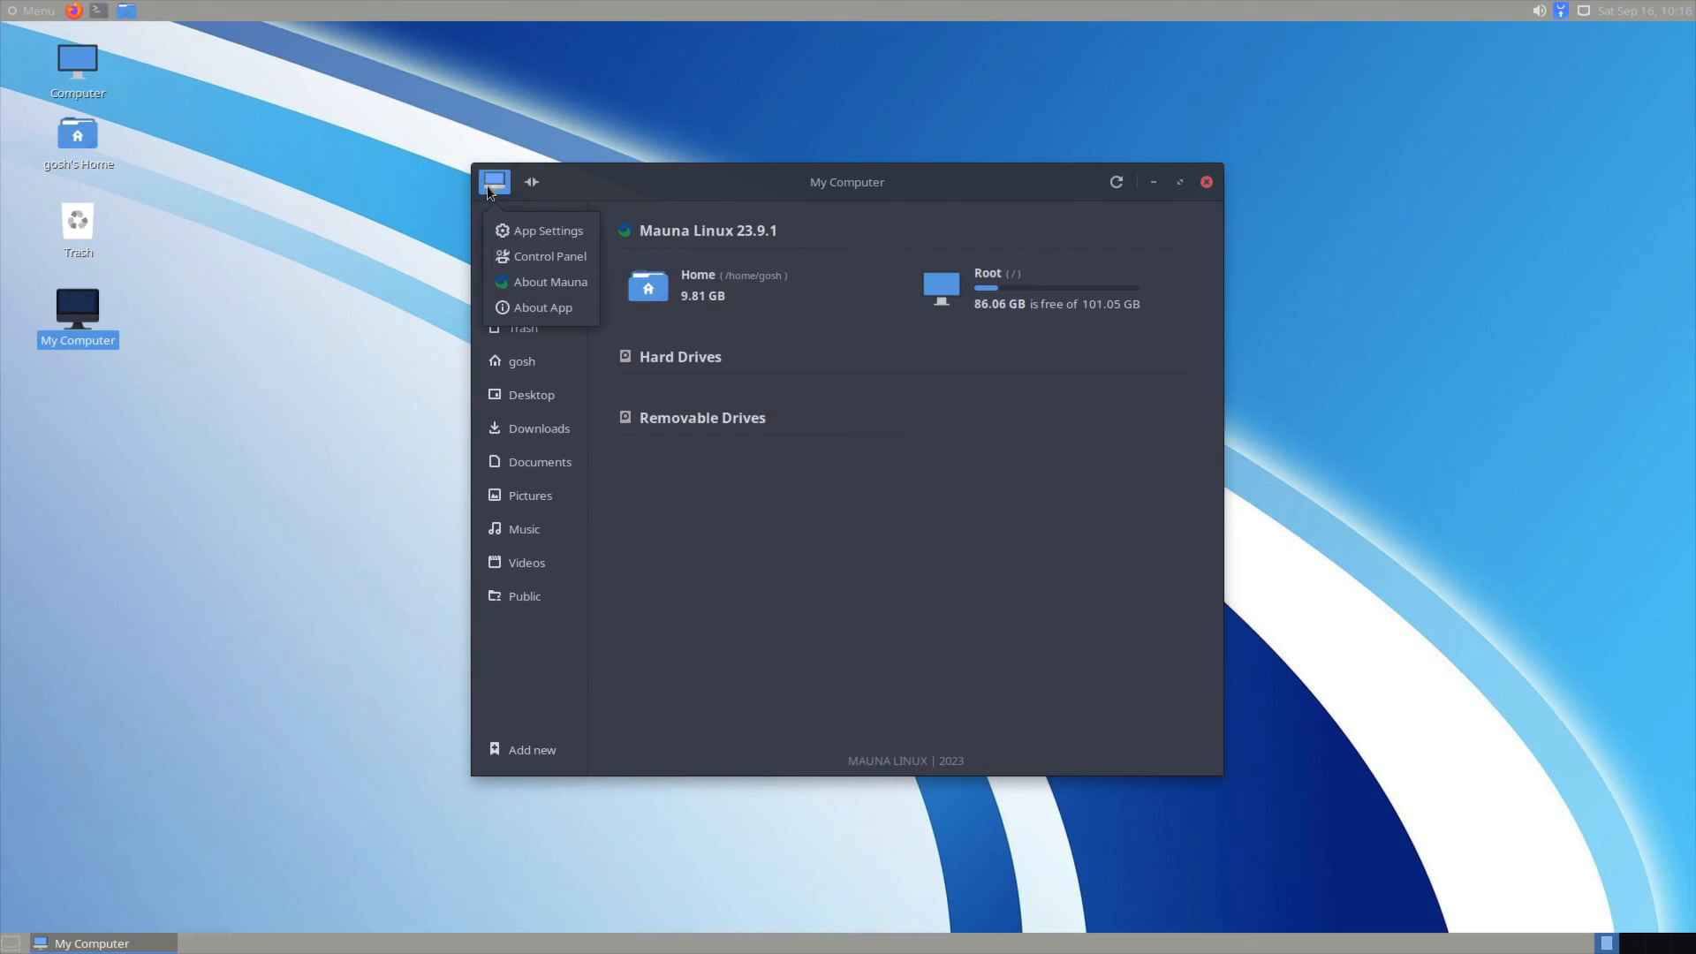
left_click(543, 307)
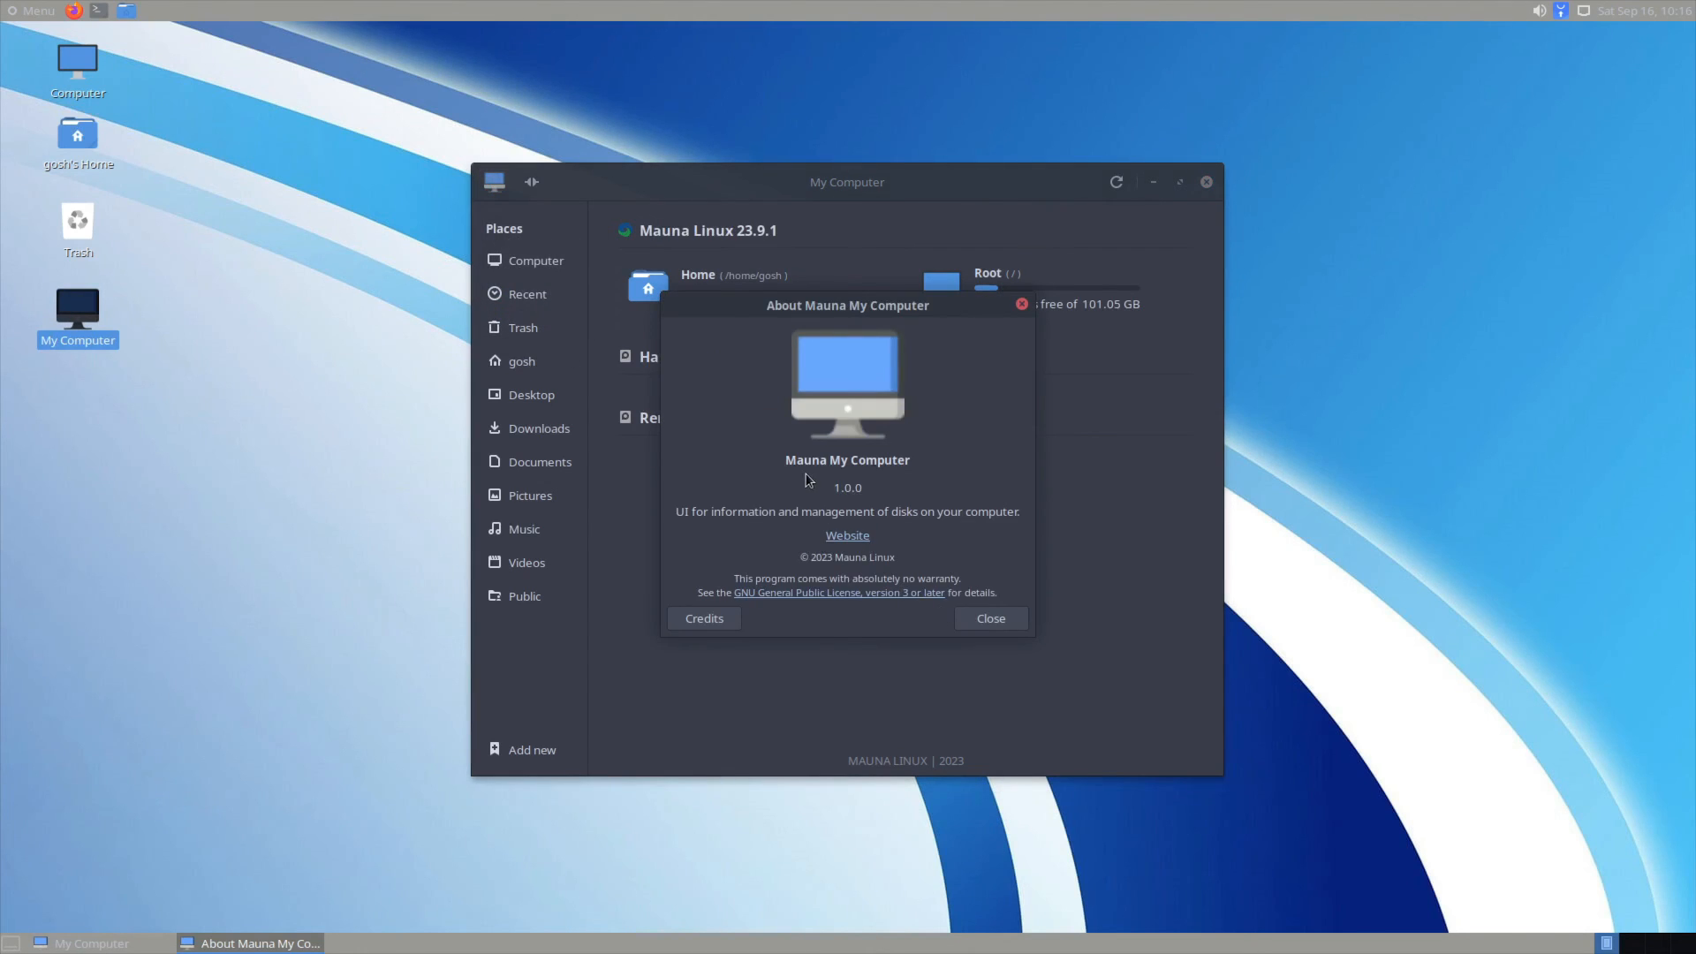
left_click(976, 620)
Step: View and close the About this computer (Mauna) details from the app's options menu
left_click(493, 183)
left_click(525, 278)
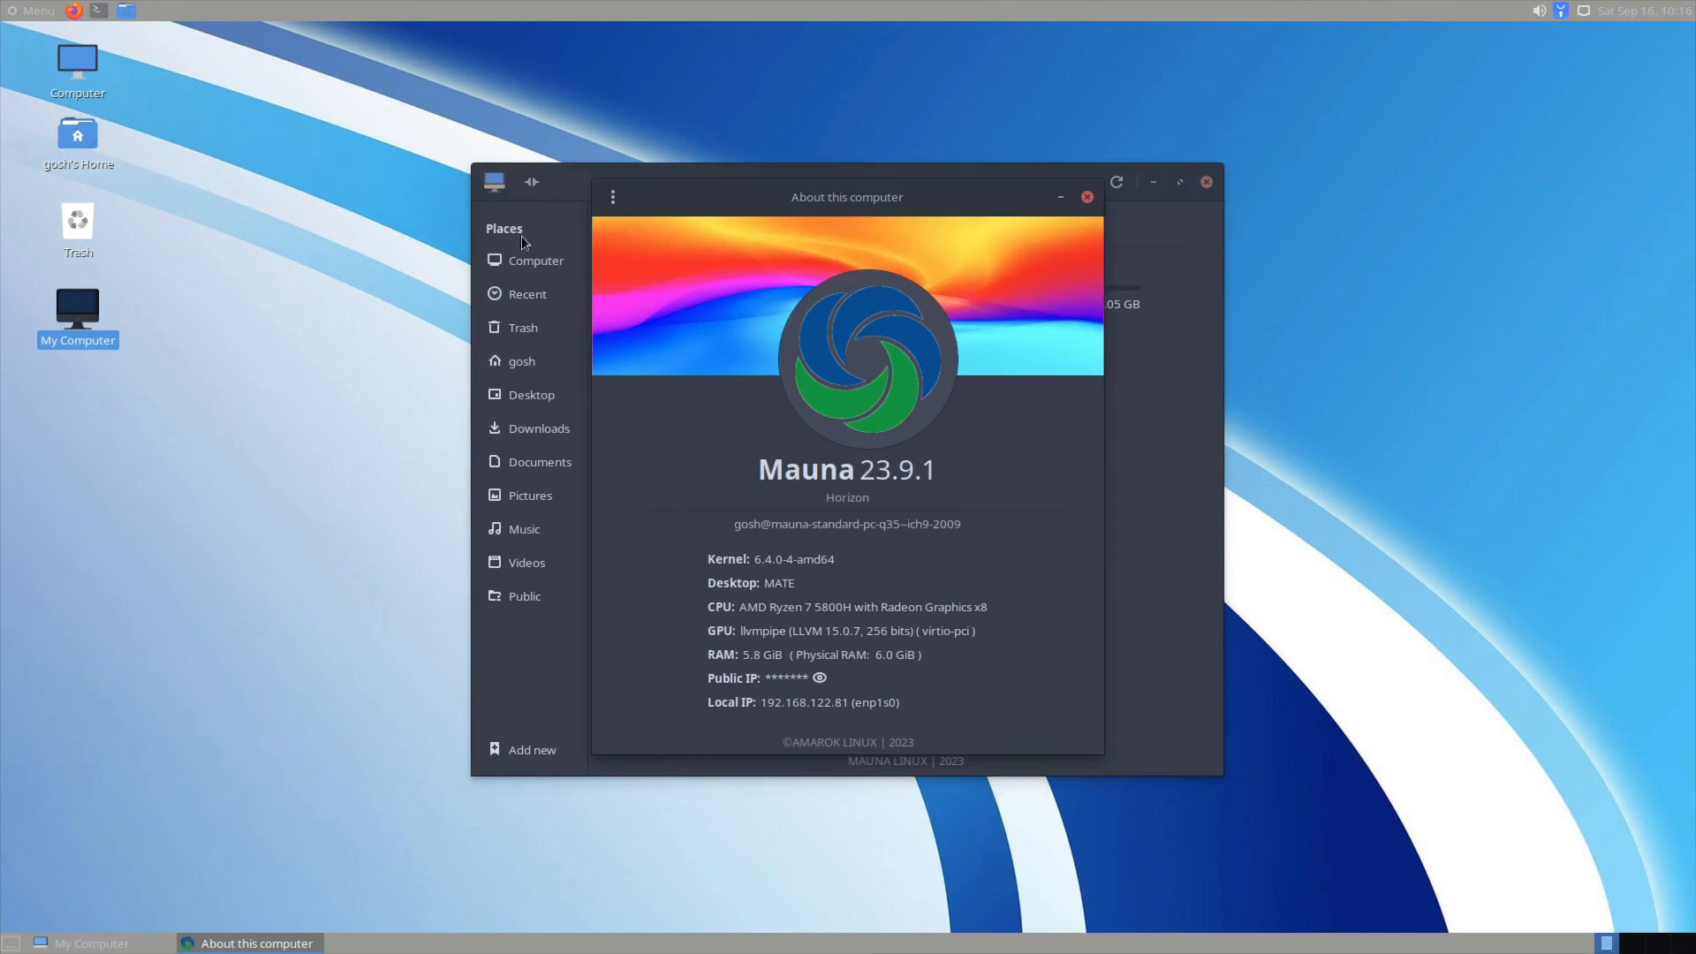
left_click(1090, 202)
left_click(495, 182)
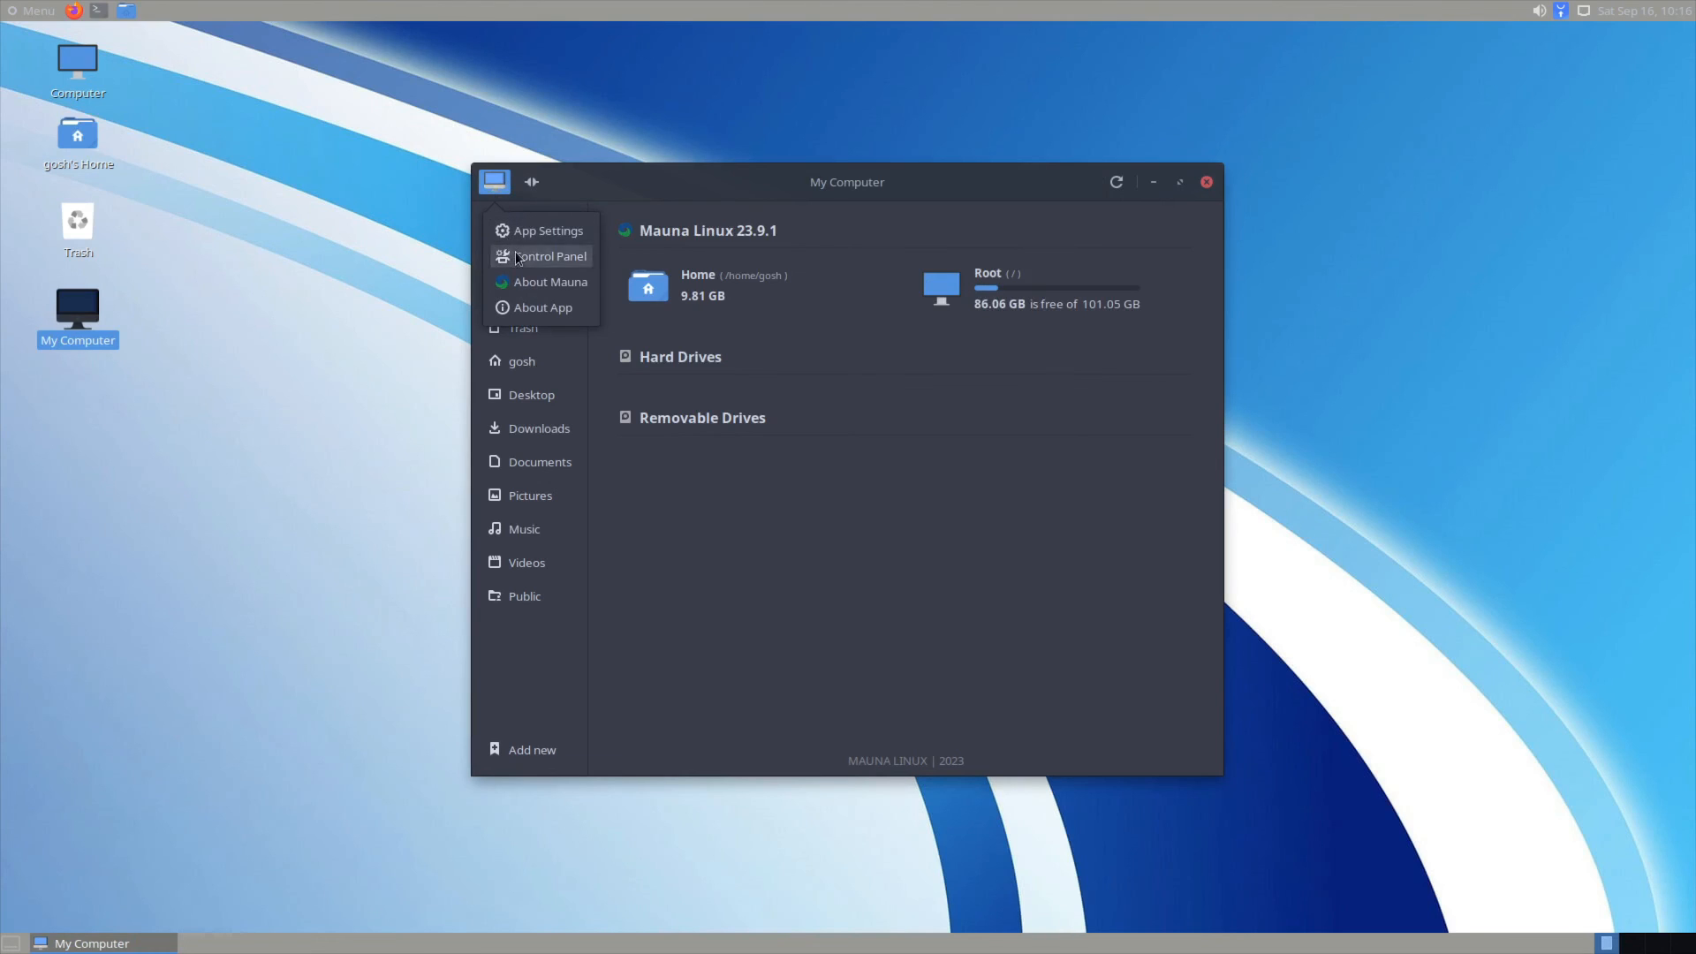
left_click(519, 257)
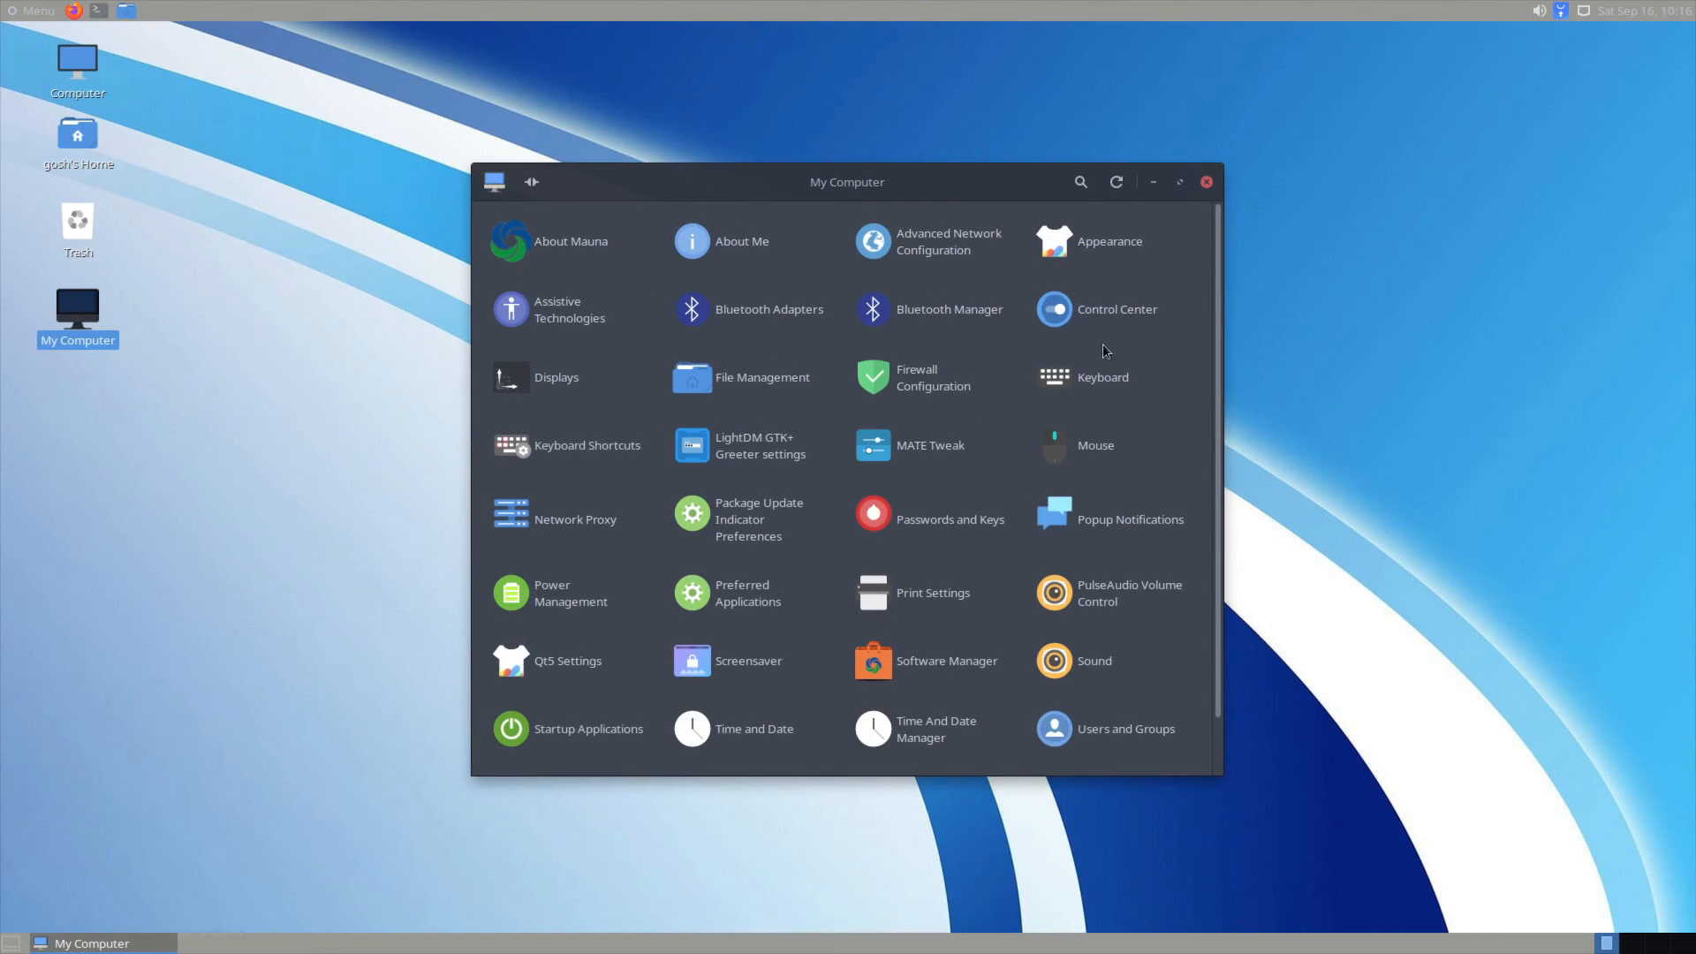
left_click(495, 182)
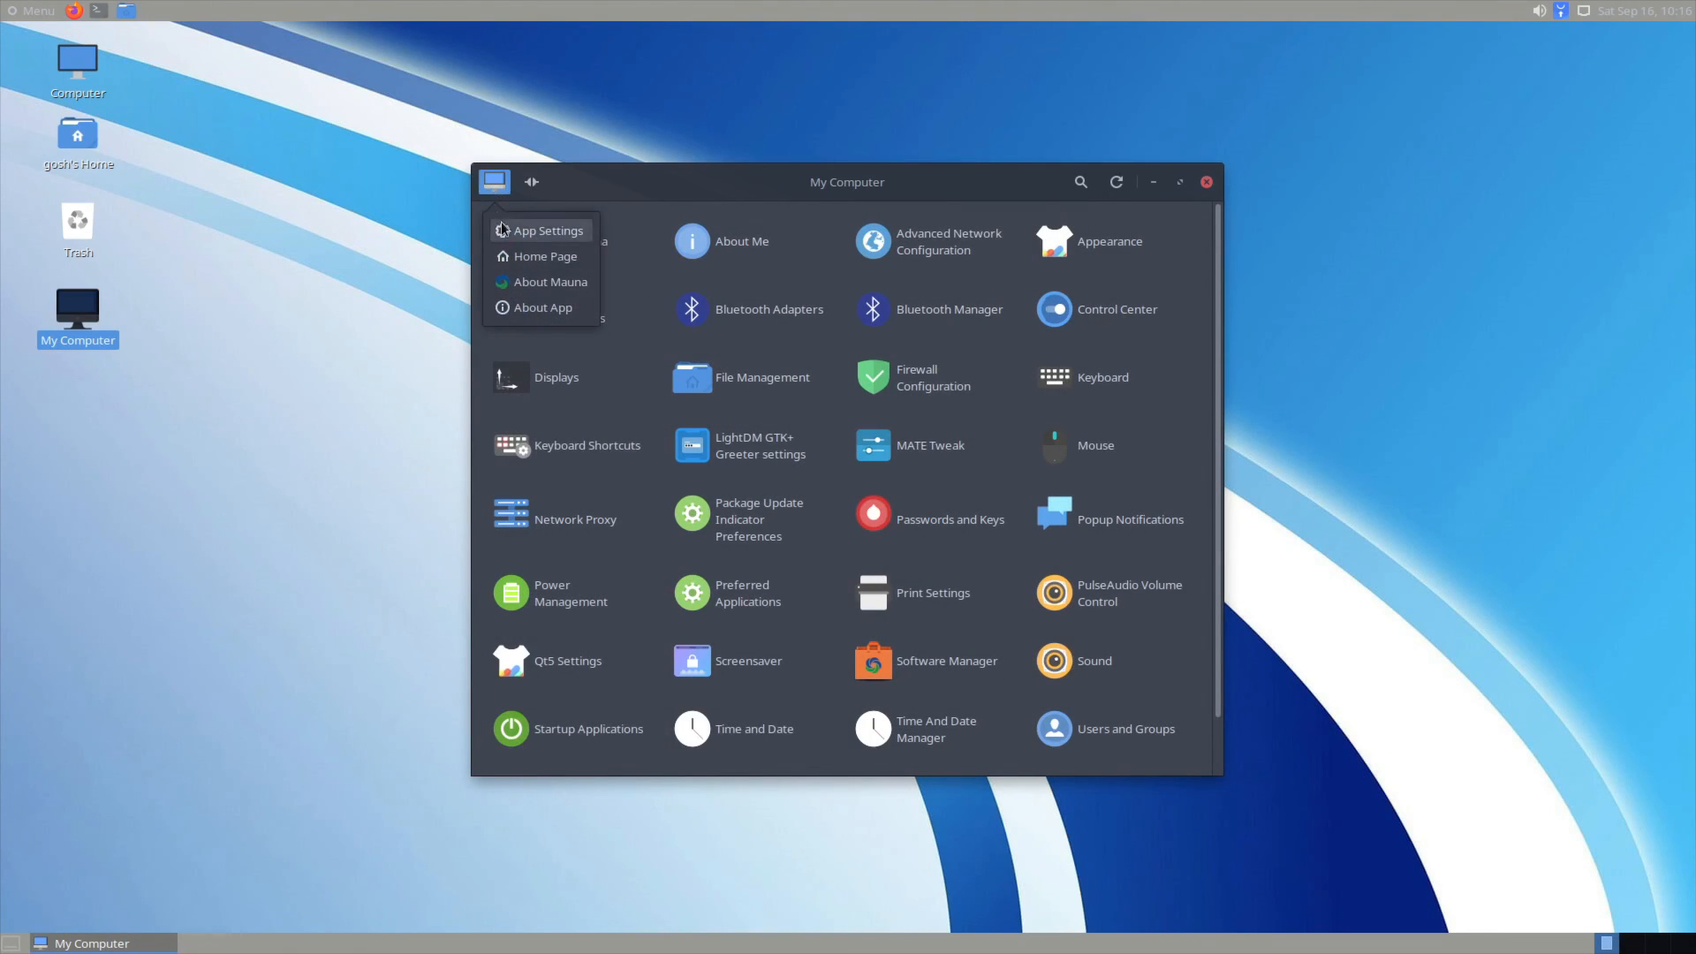
left_click(503, 228)
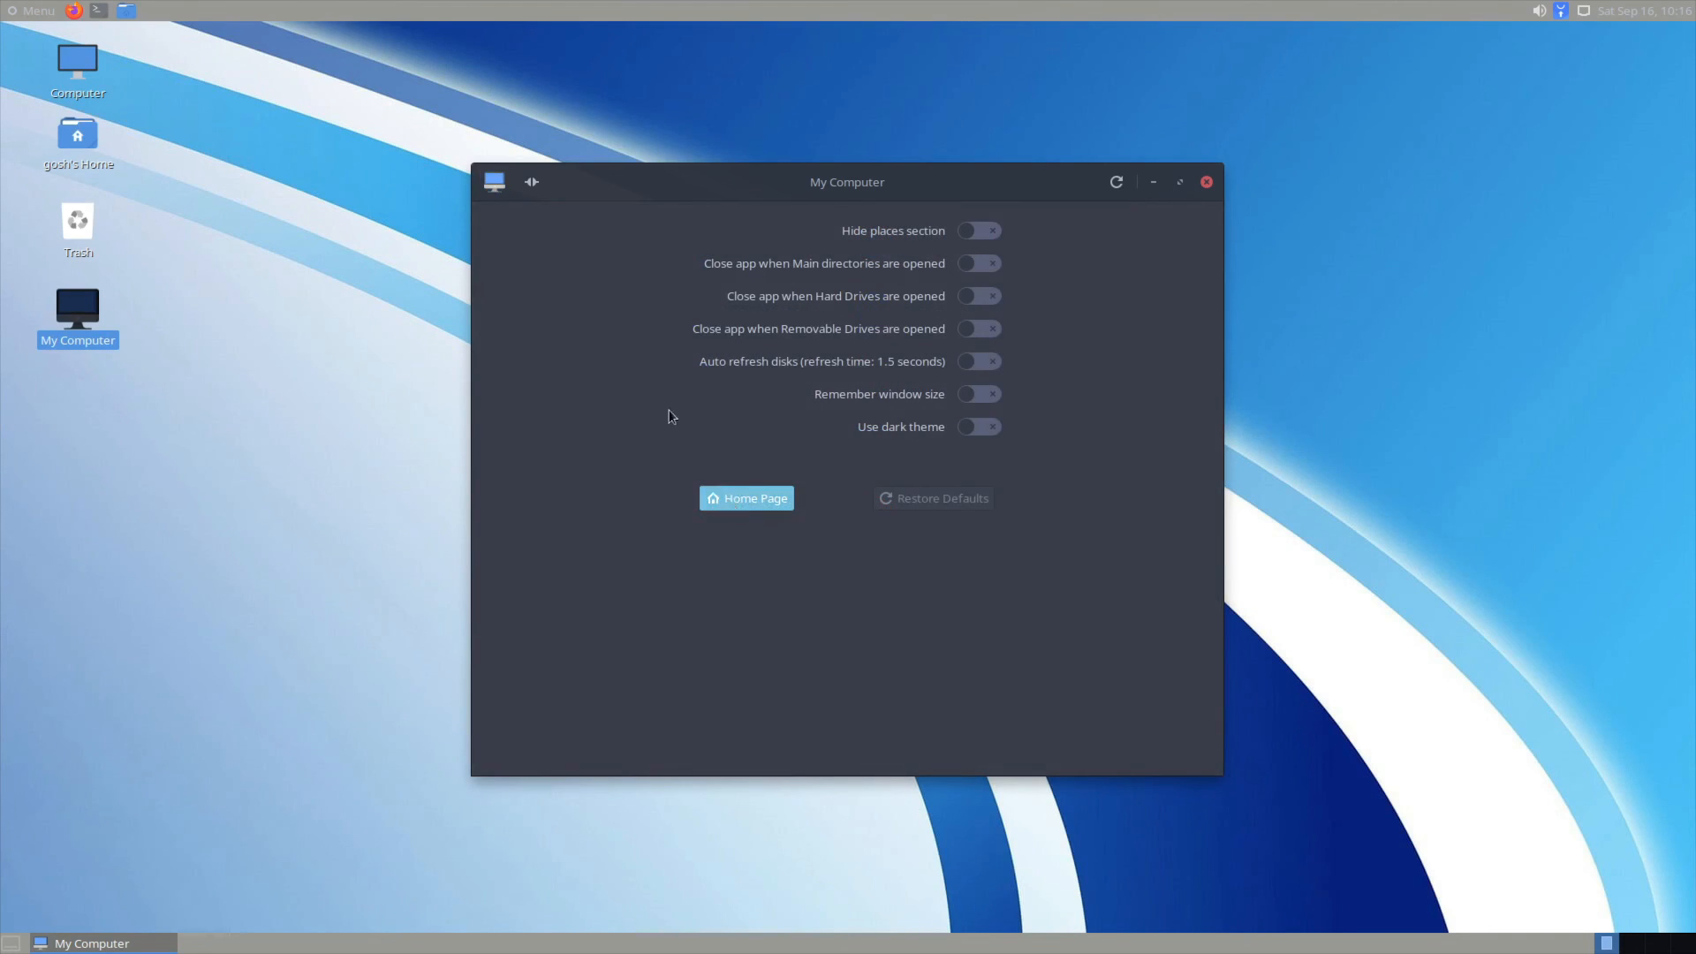
left_click(495, 184)
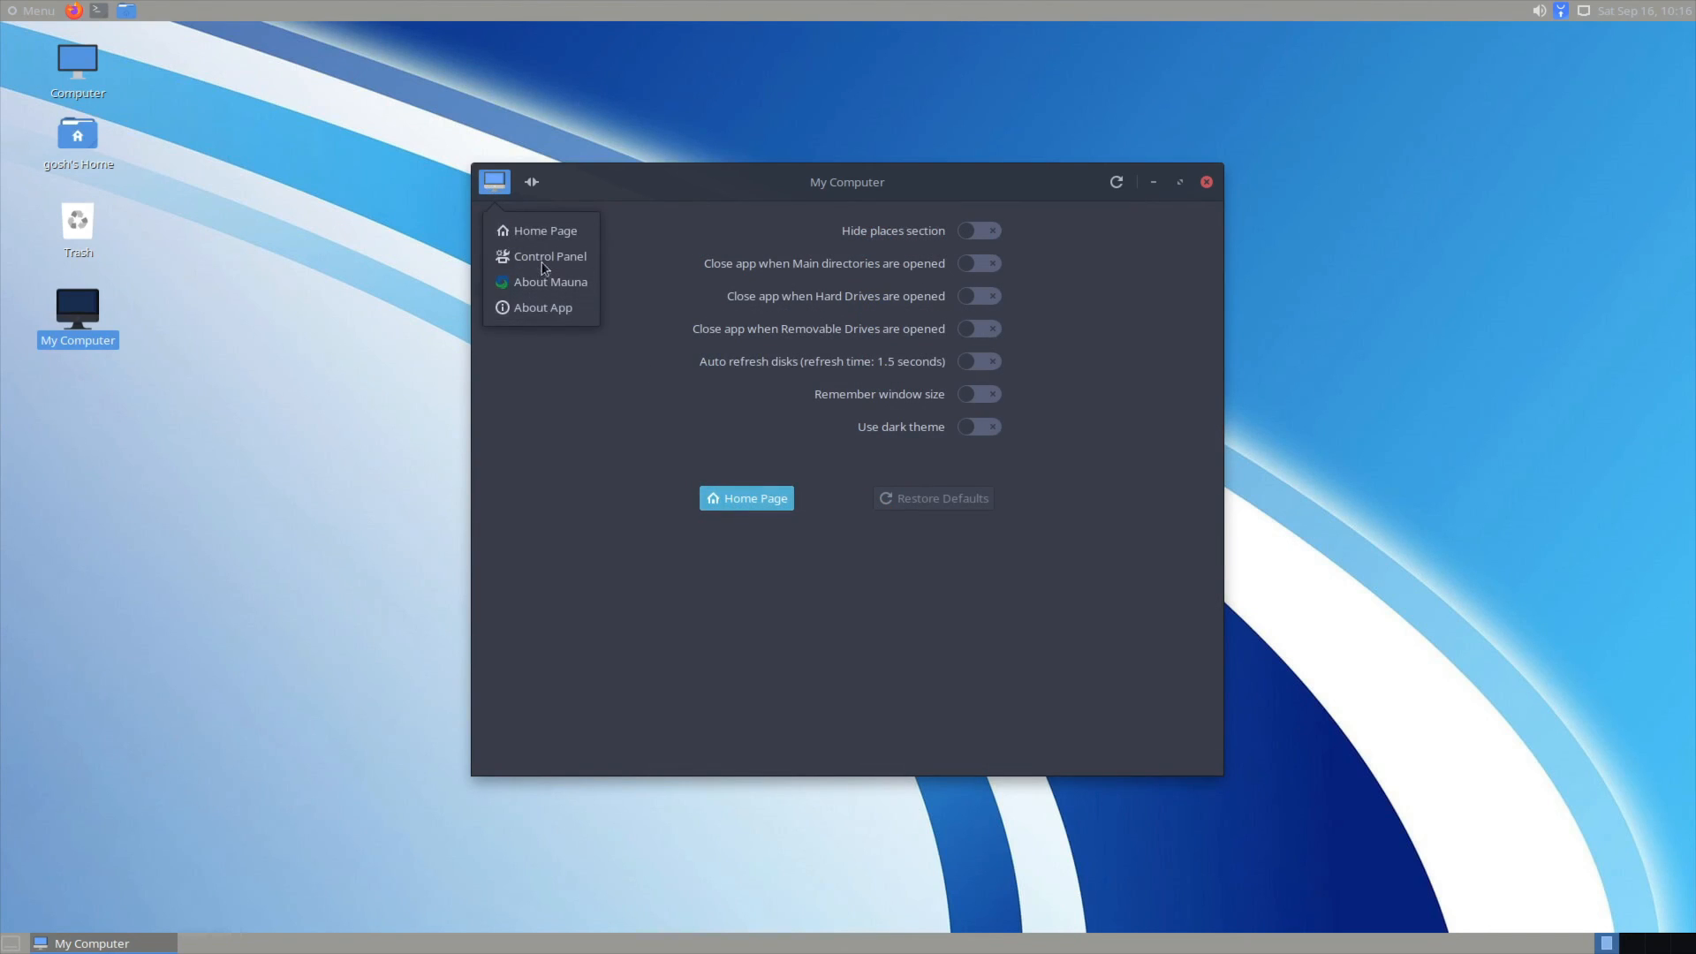
left_click(548, 307)
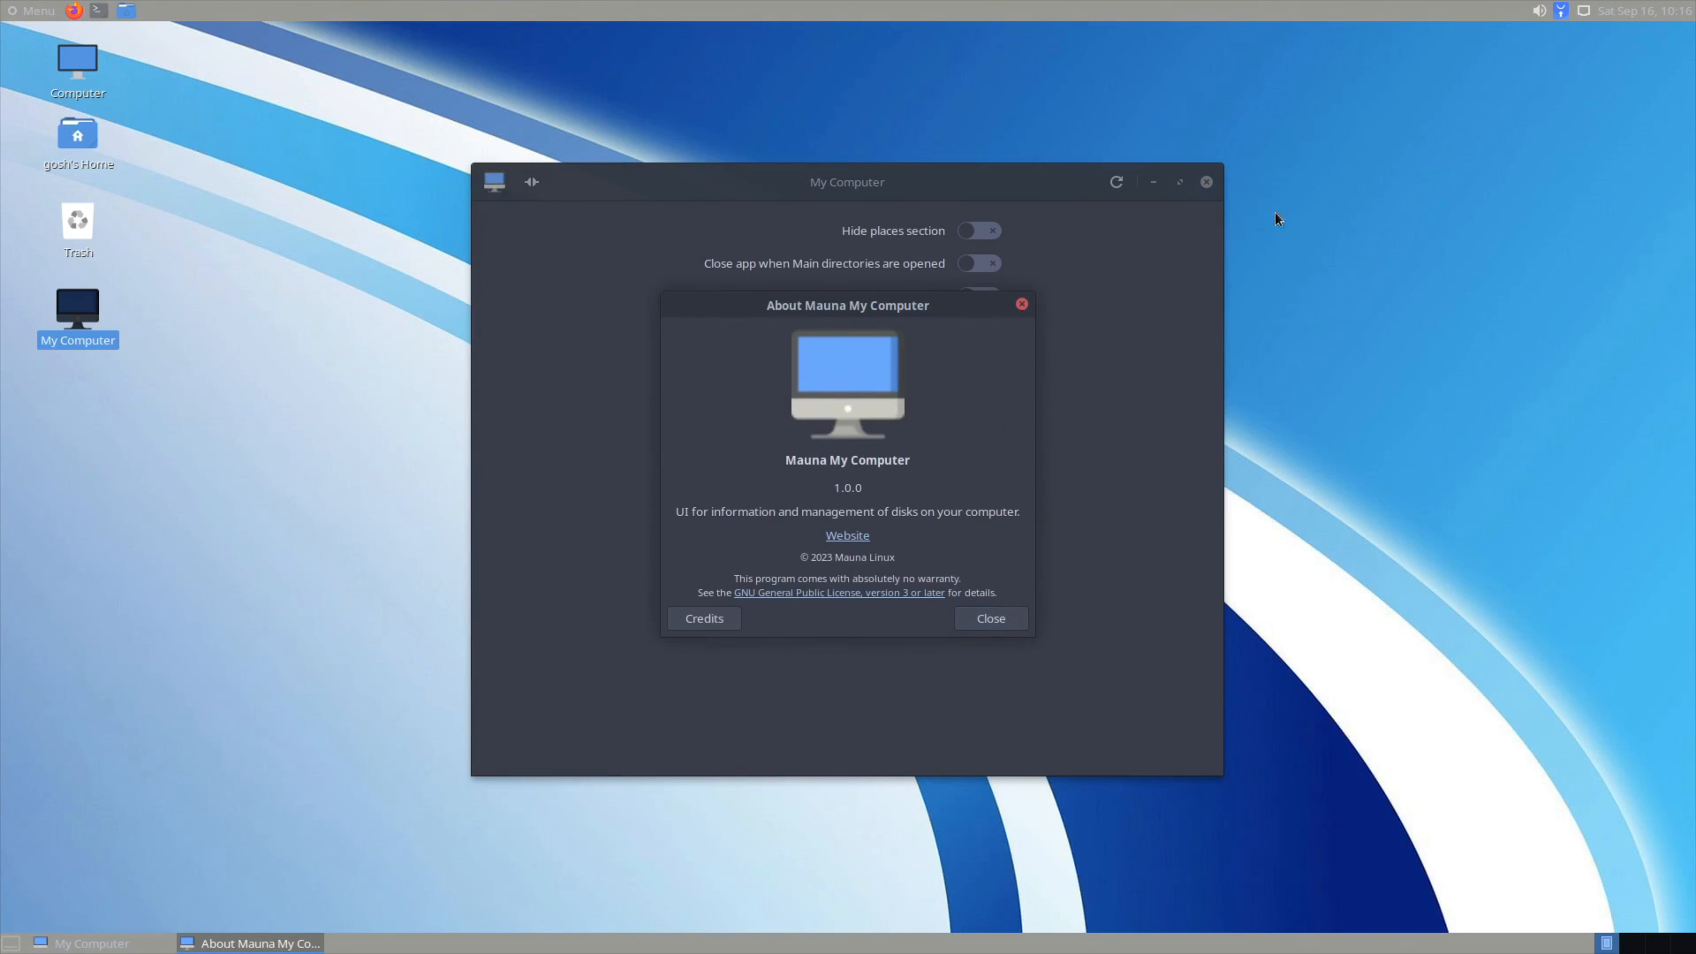
left_click(1016, 301)
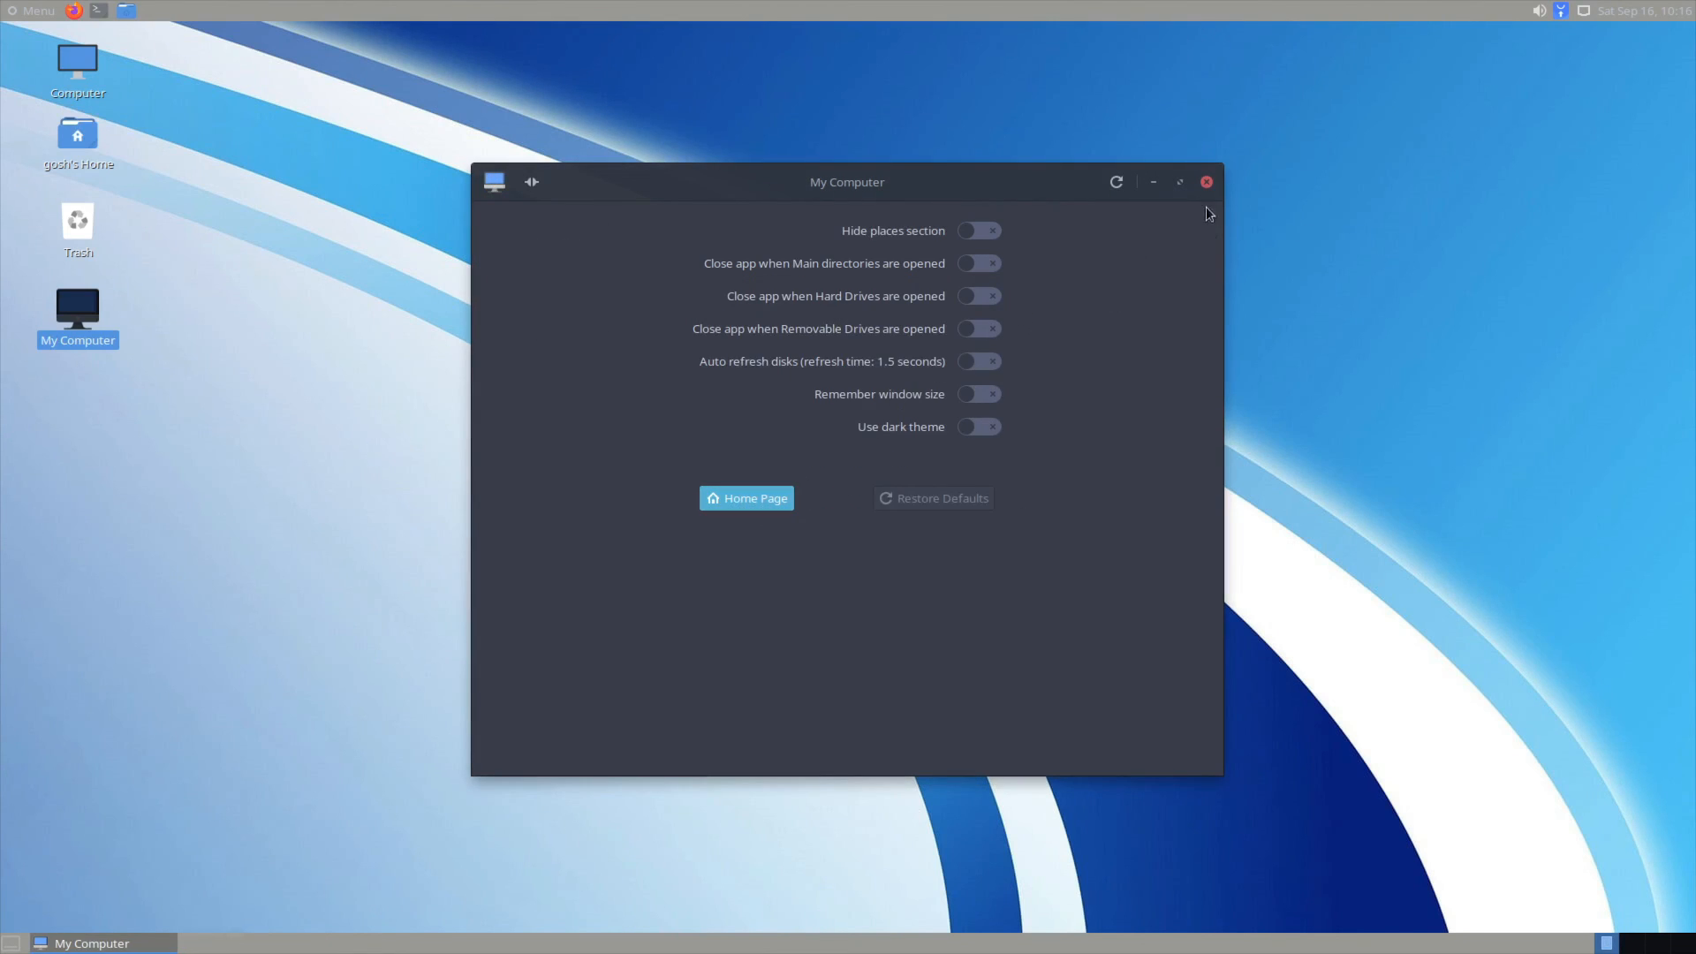
left_click(742, 499)
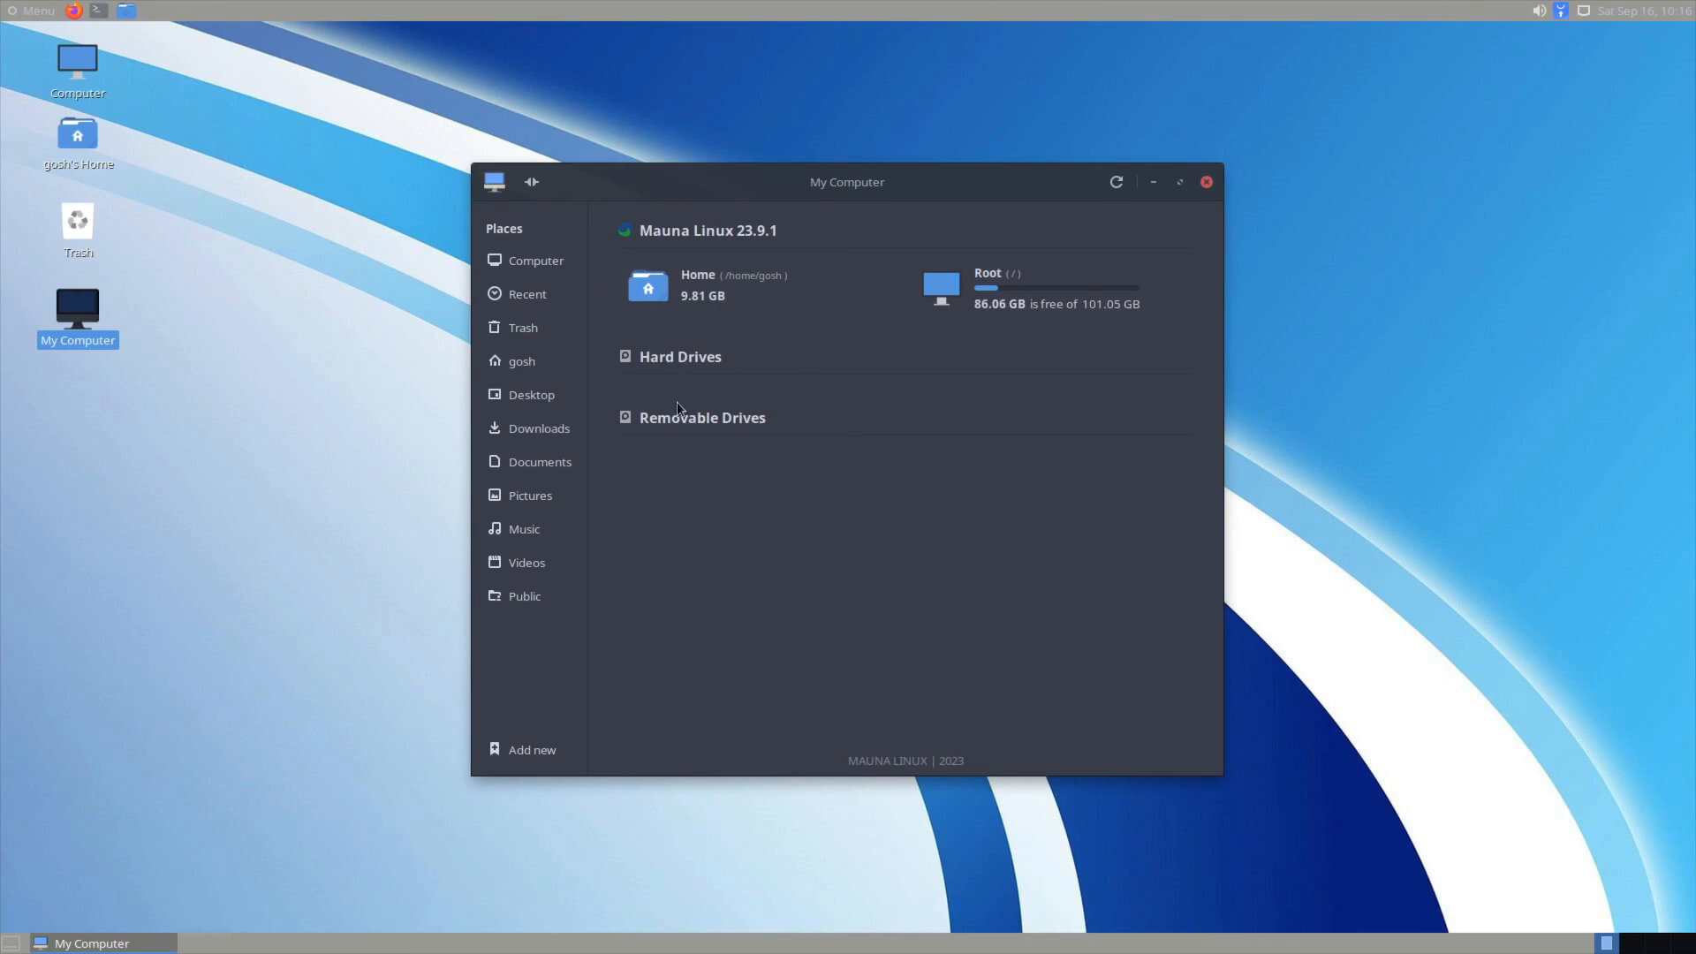
left_click(542, 261)
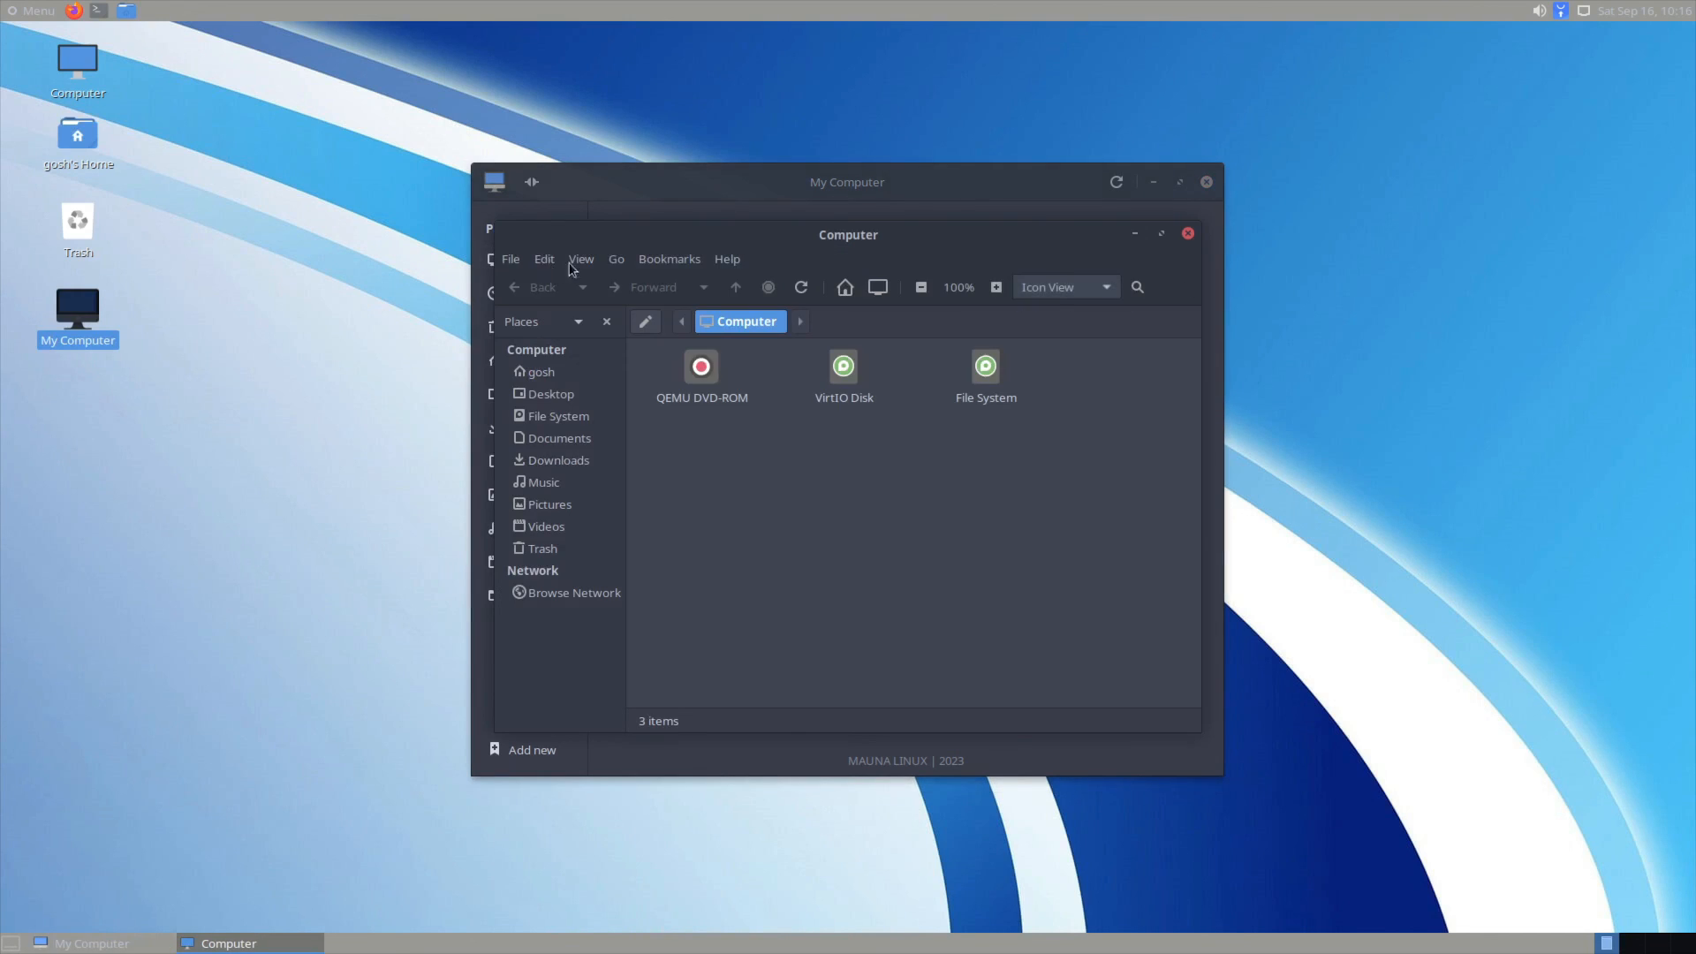
left_click(1189, 234)
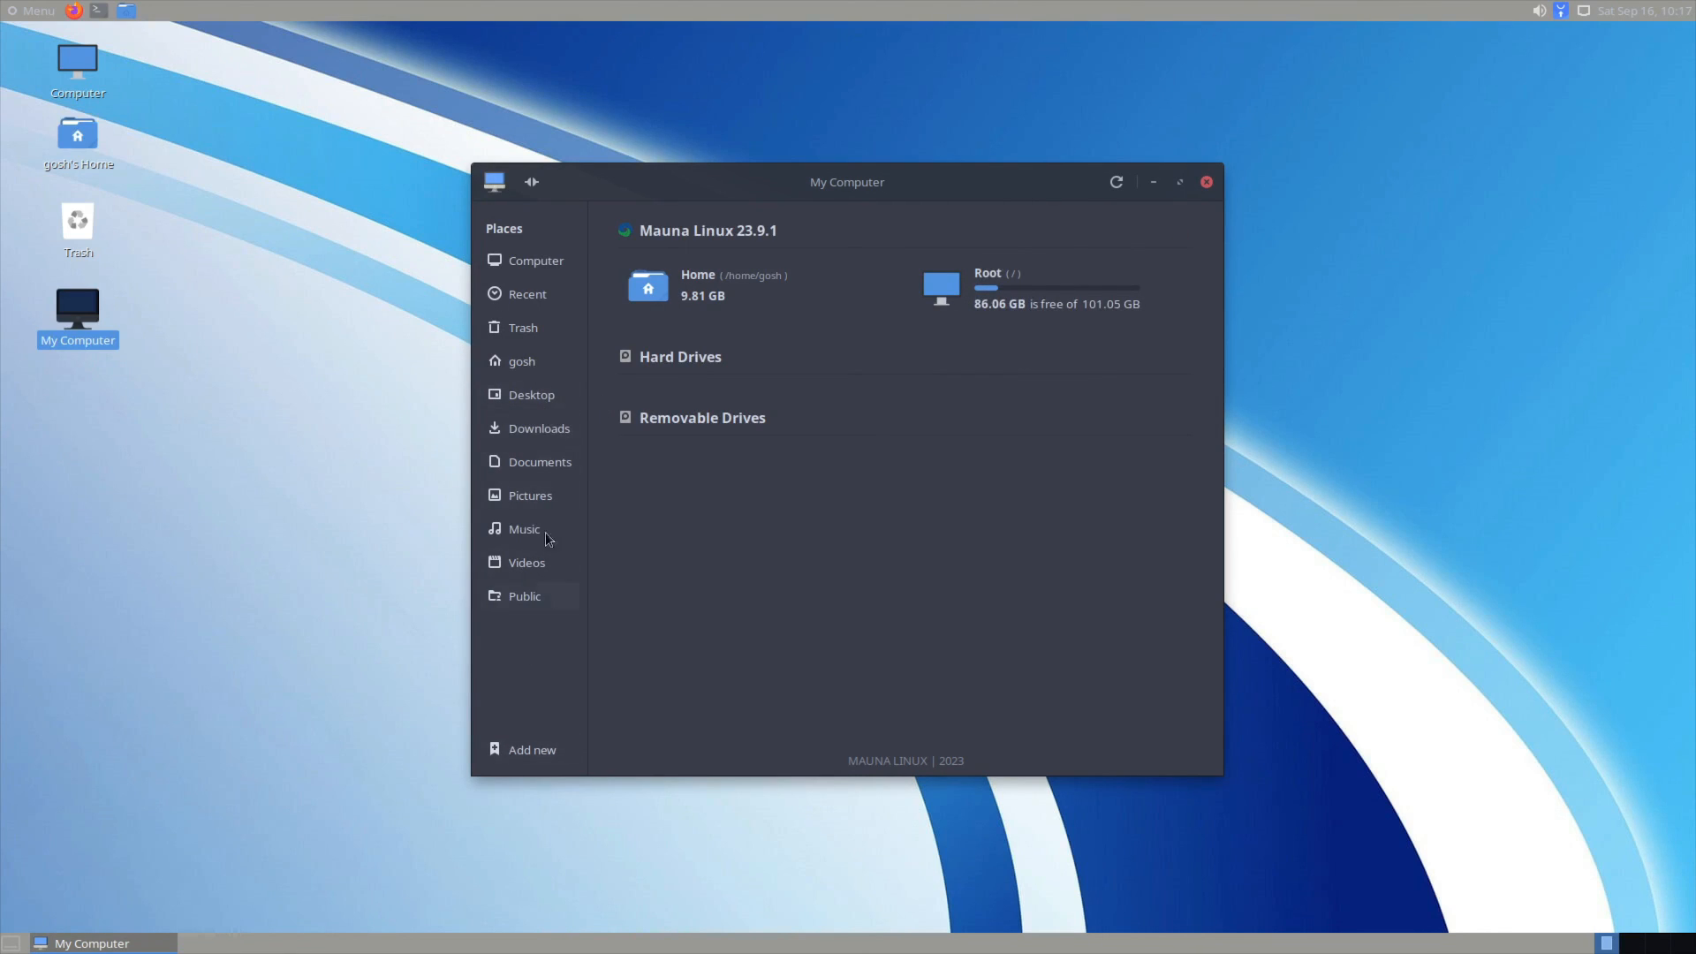
left_click(538, 404)
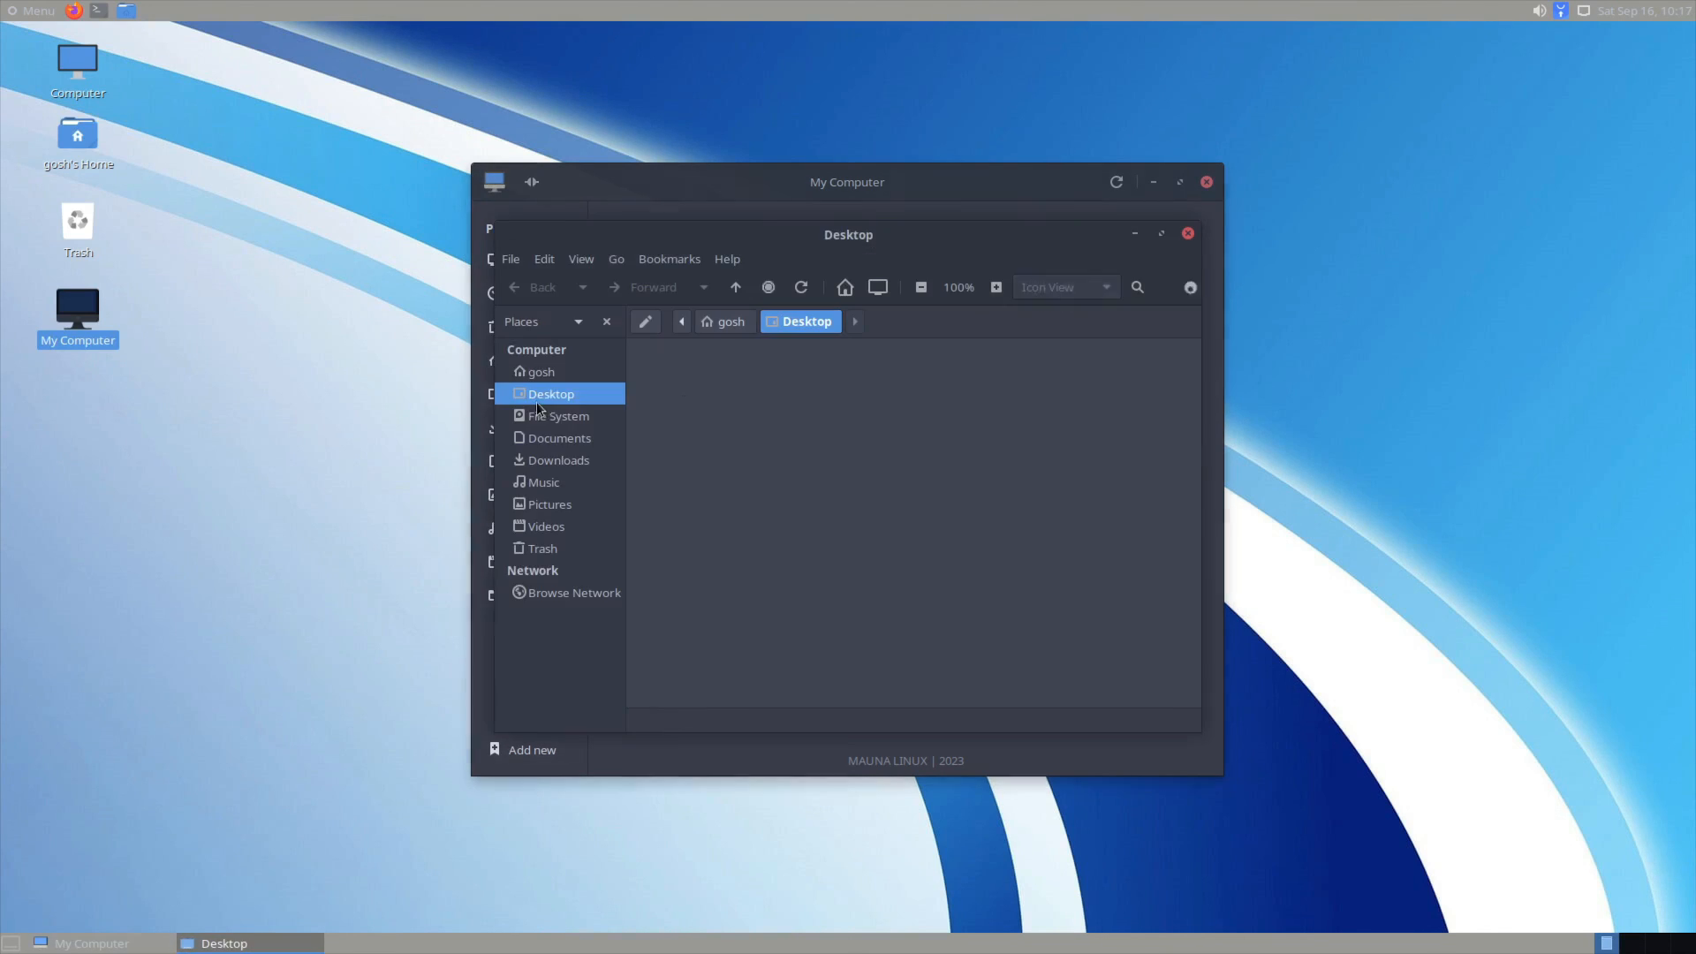
left_click(1189, 233)
left_click(999, 301)
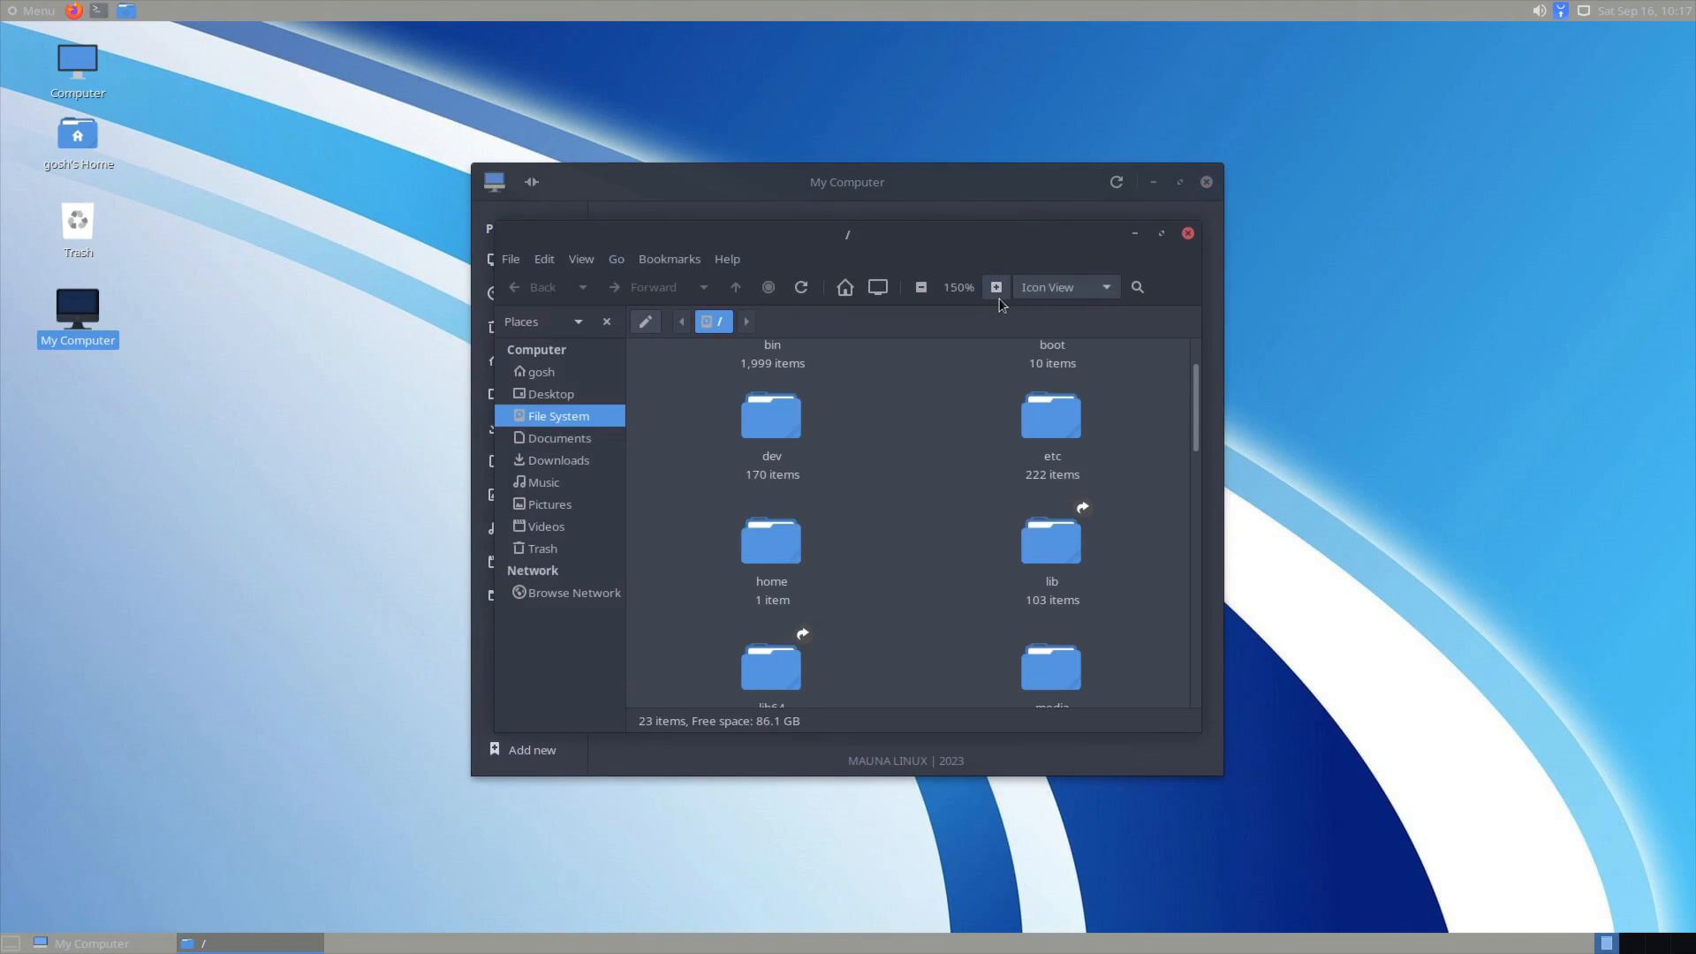
left_click(1188, 232)
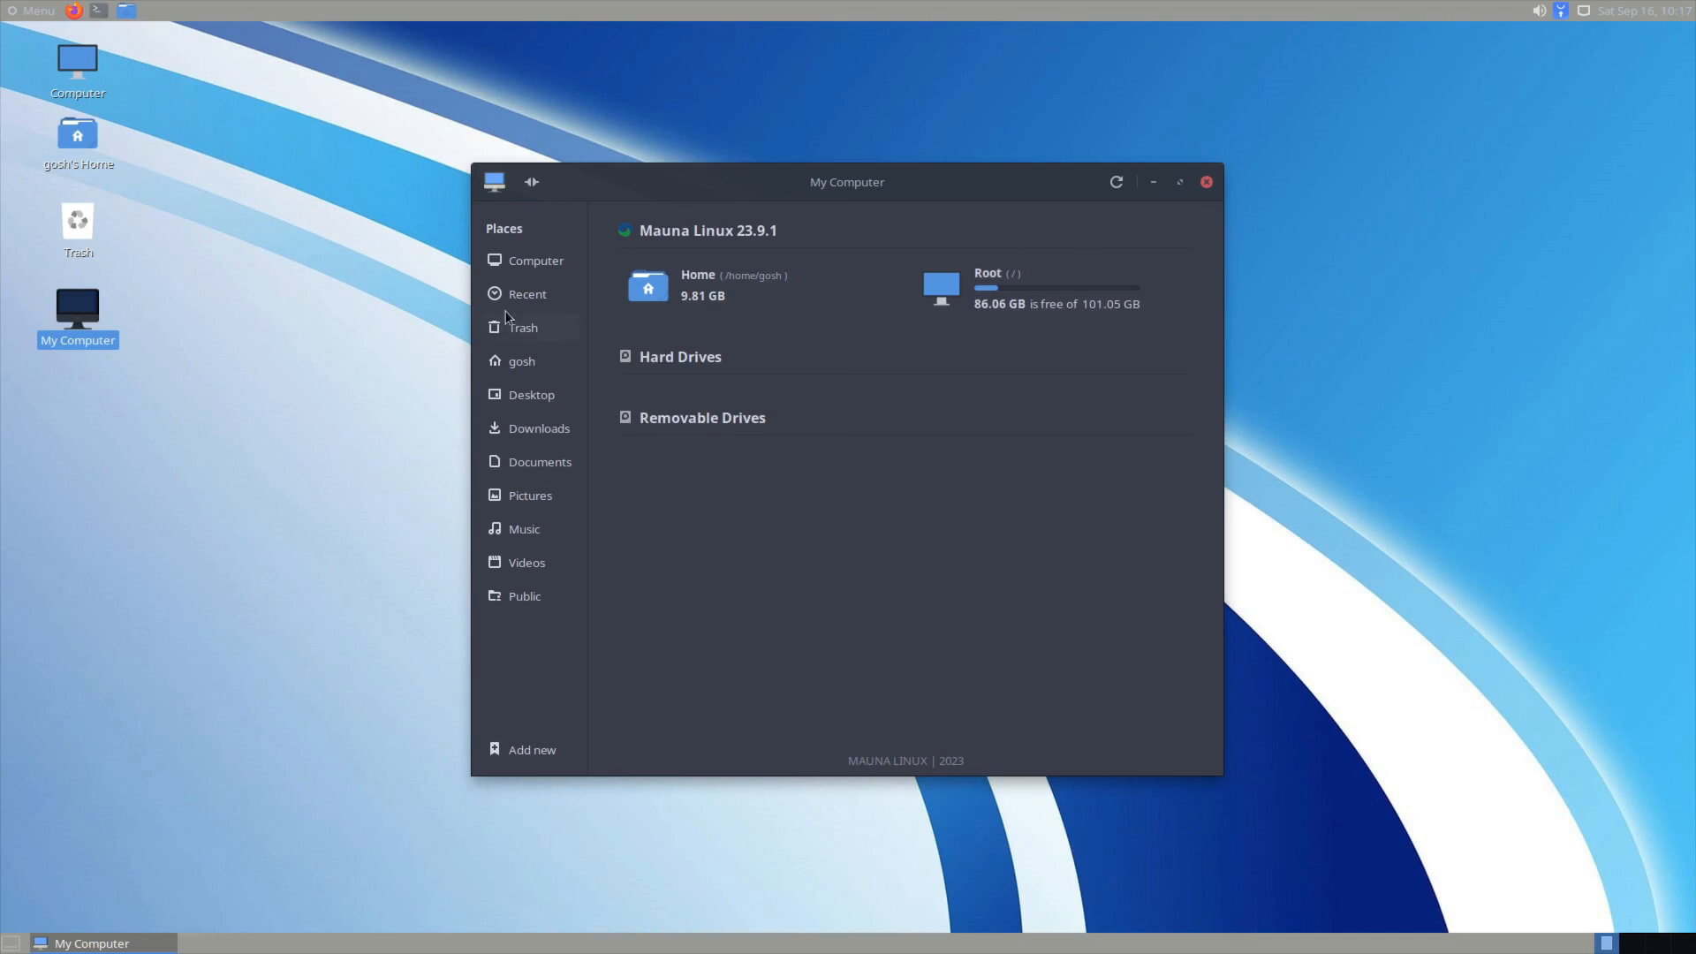
left_click(521, 596)
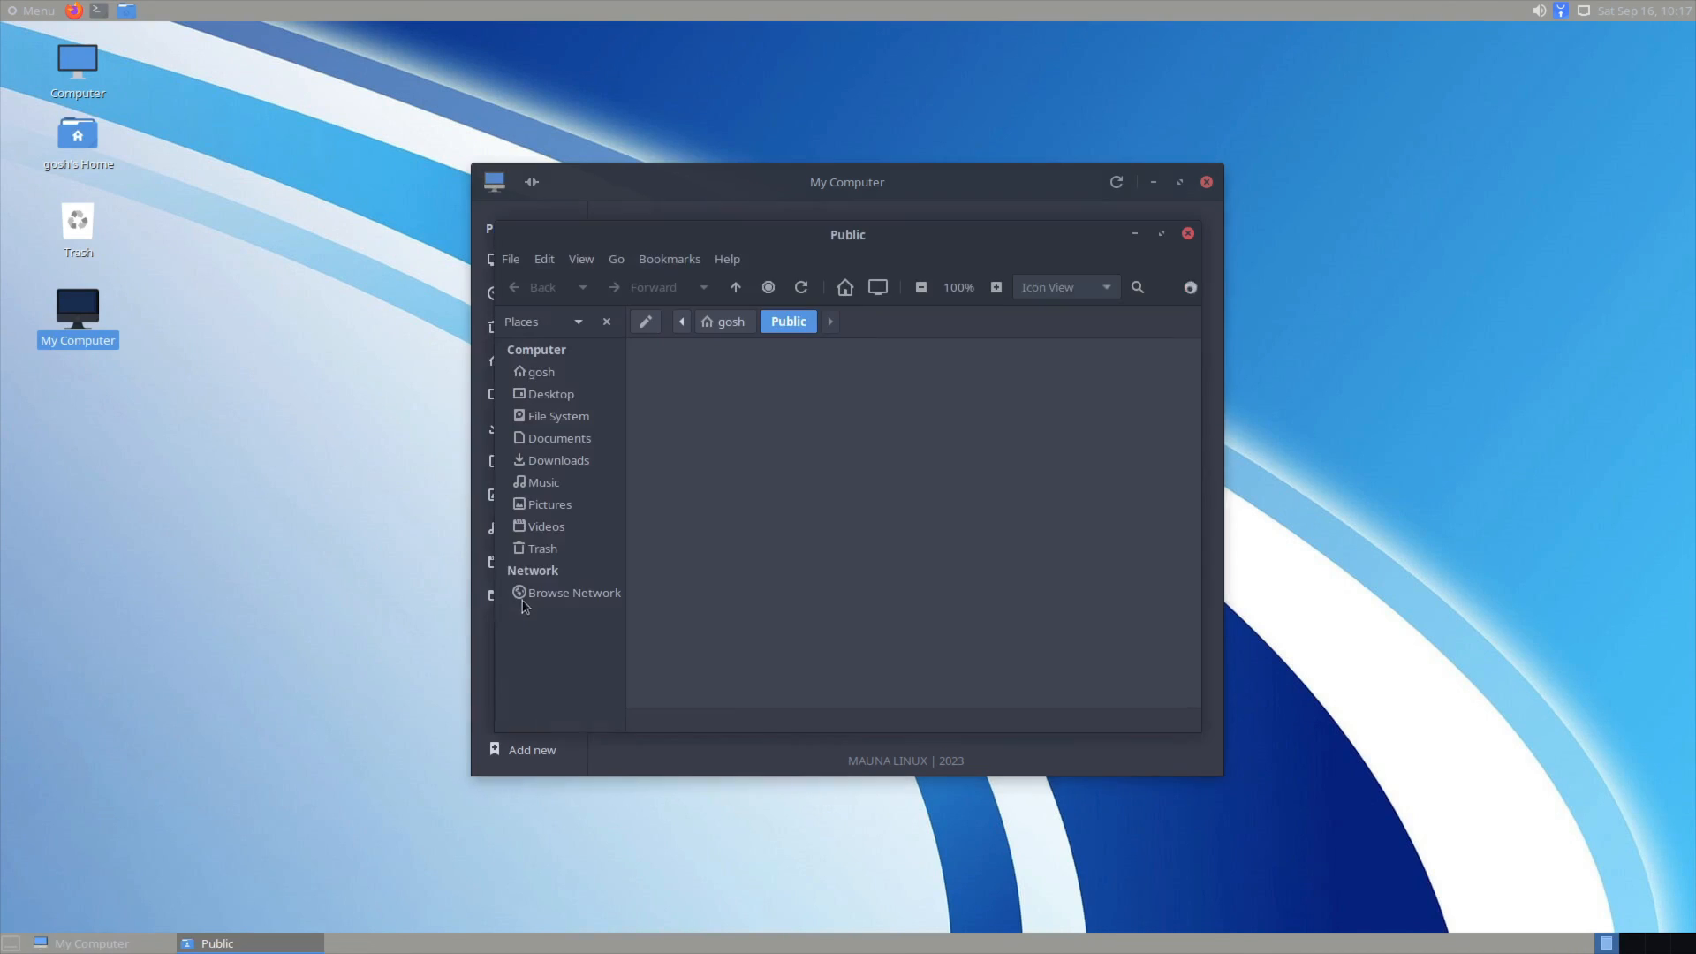
left_click(1187, 234)
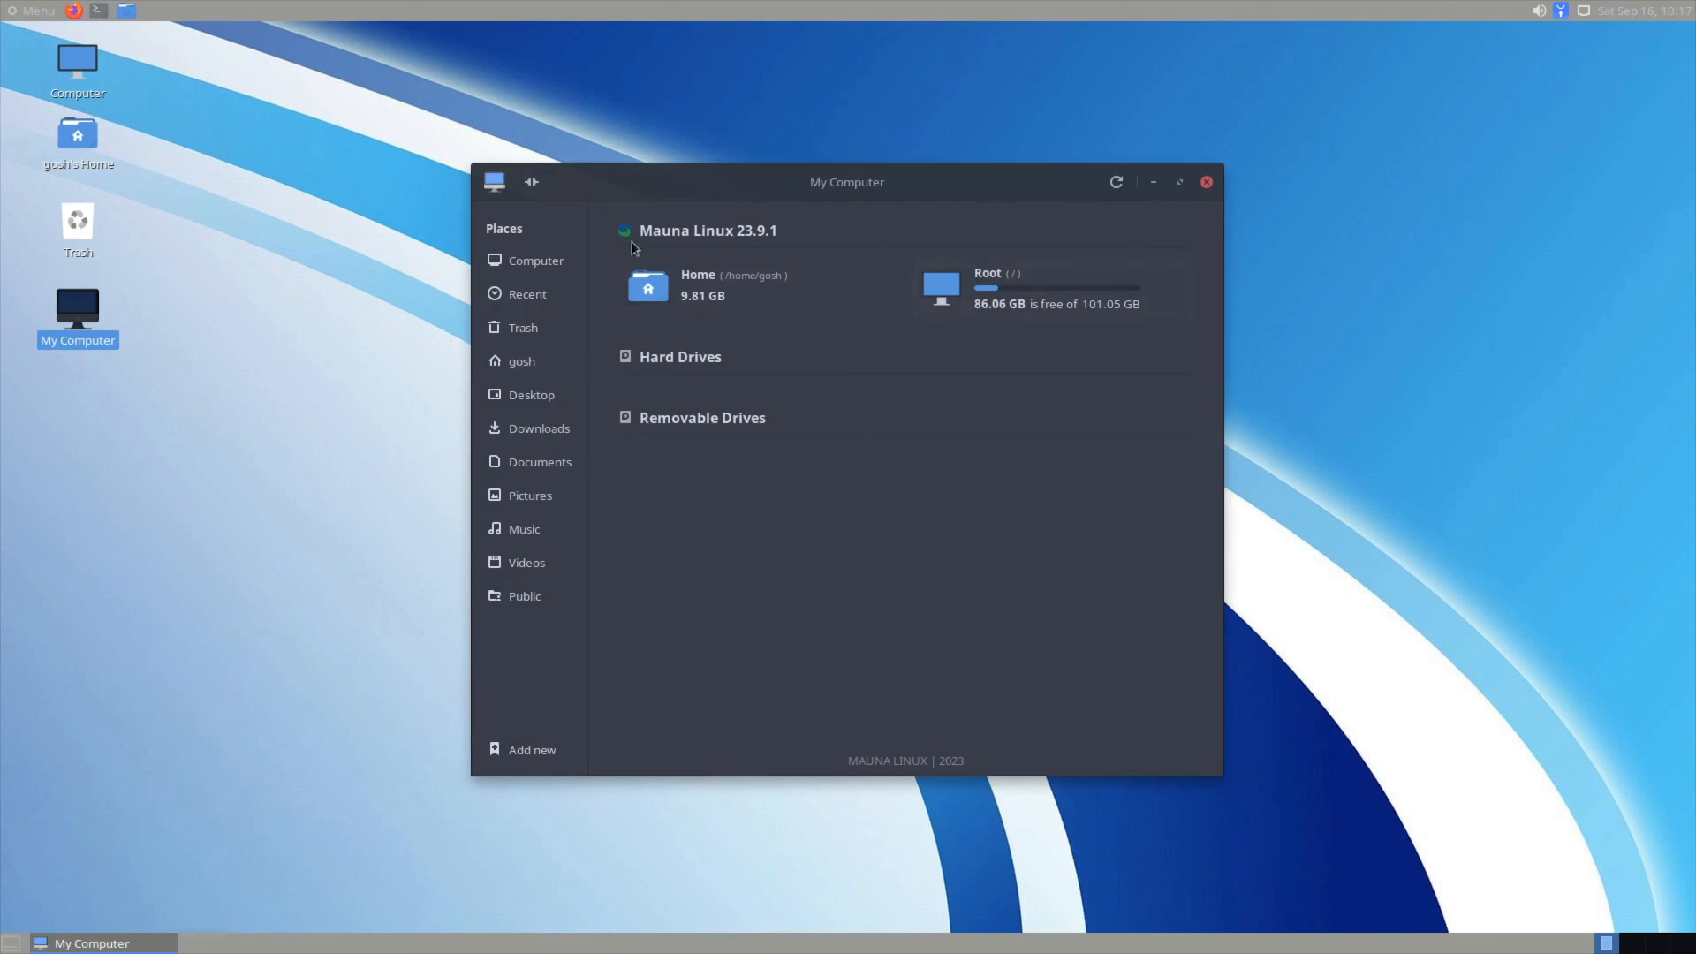
left_click(185, 435)
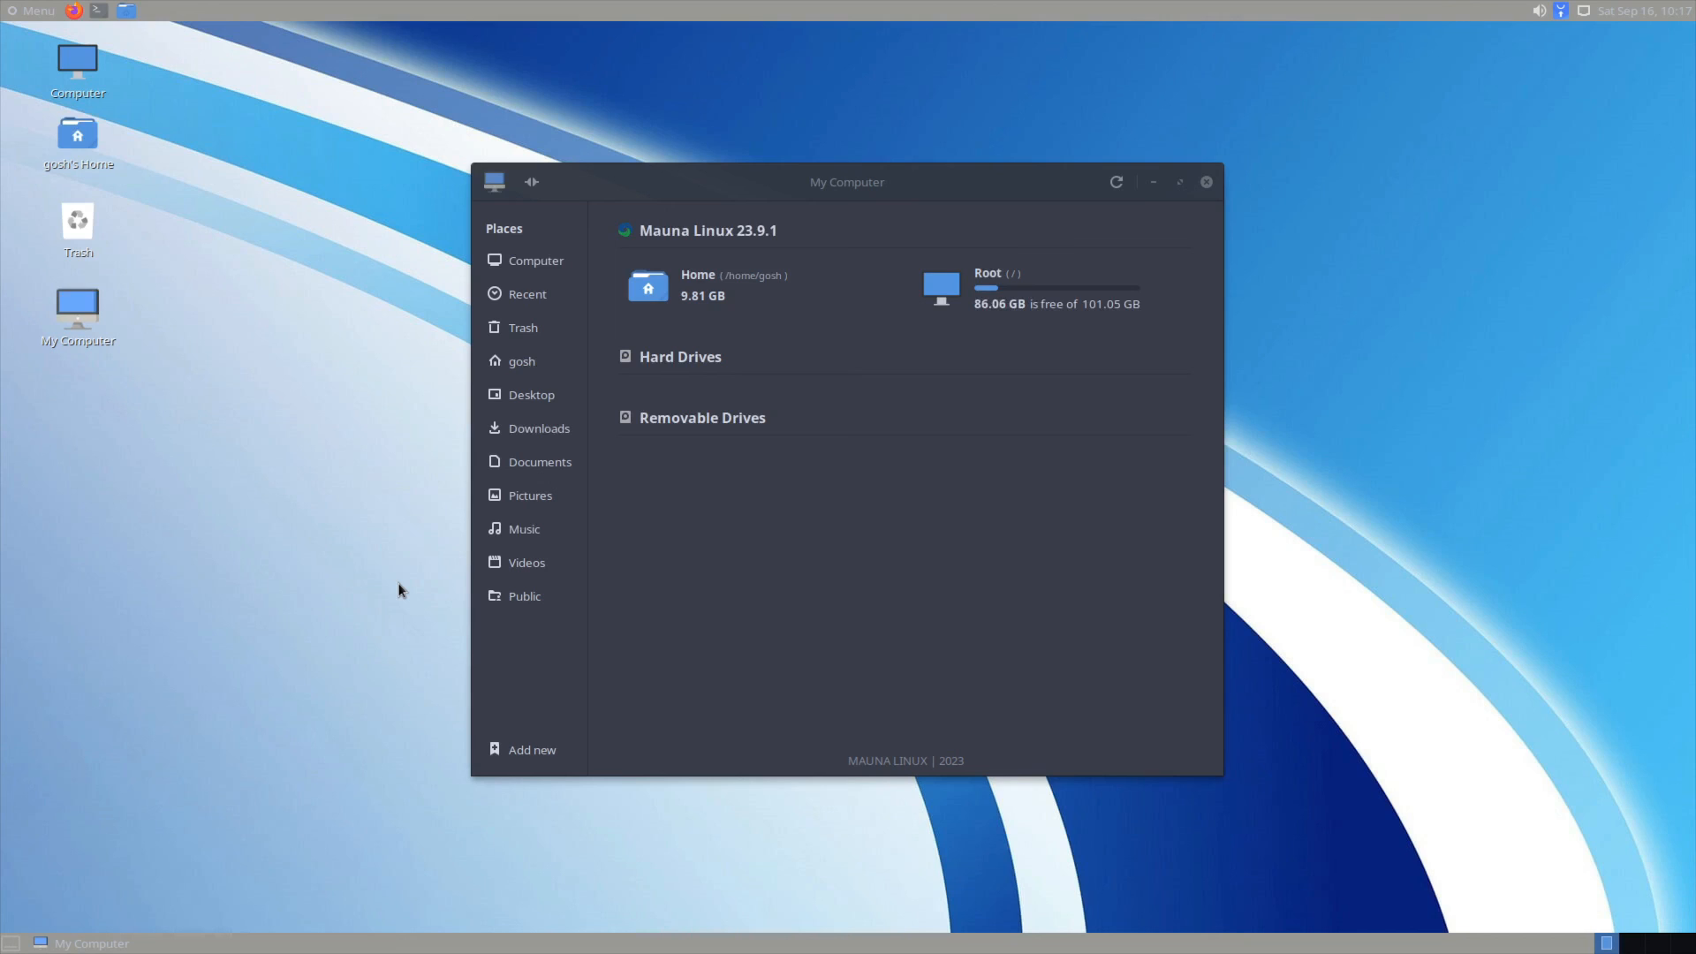
left_click(711, 296)
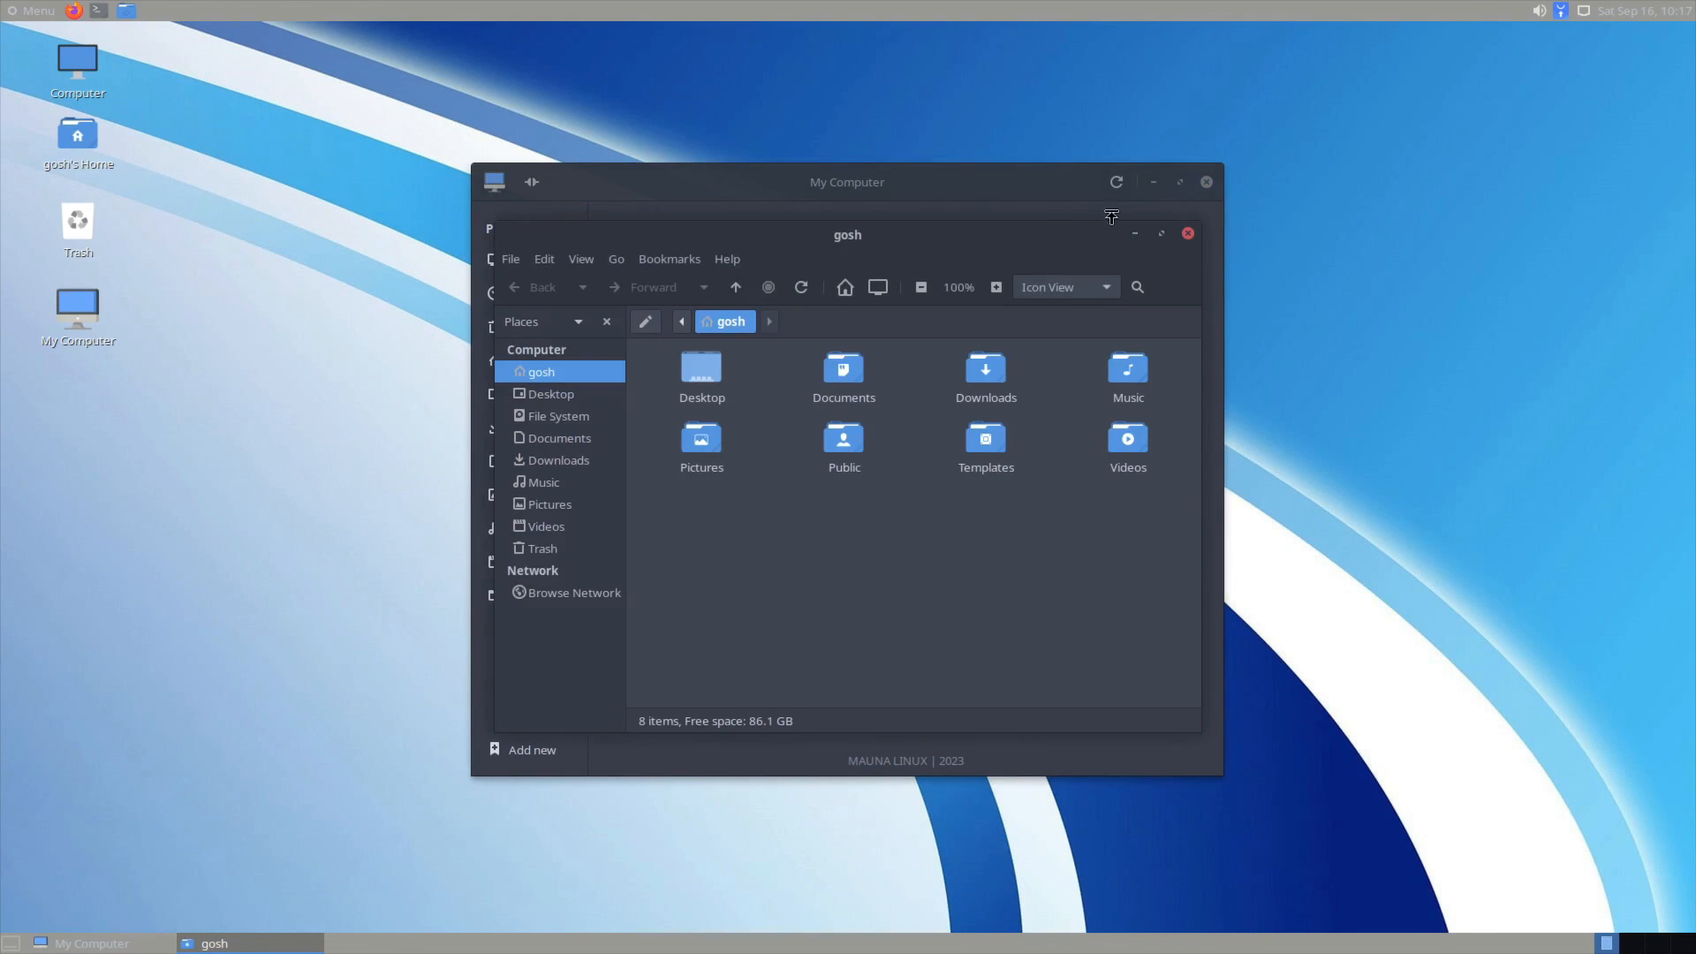
left_click(1188, 233)
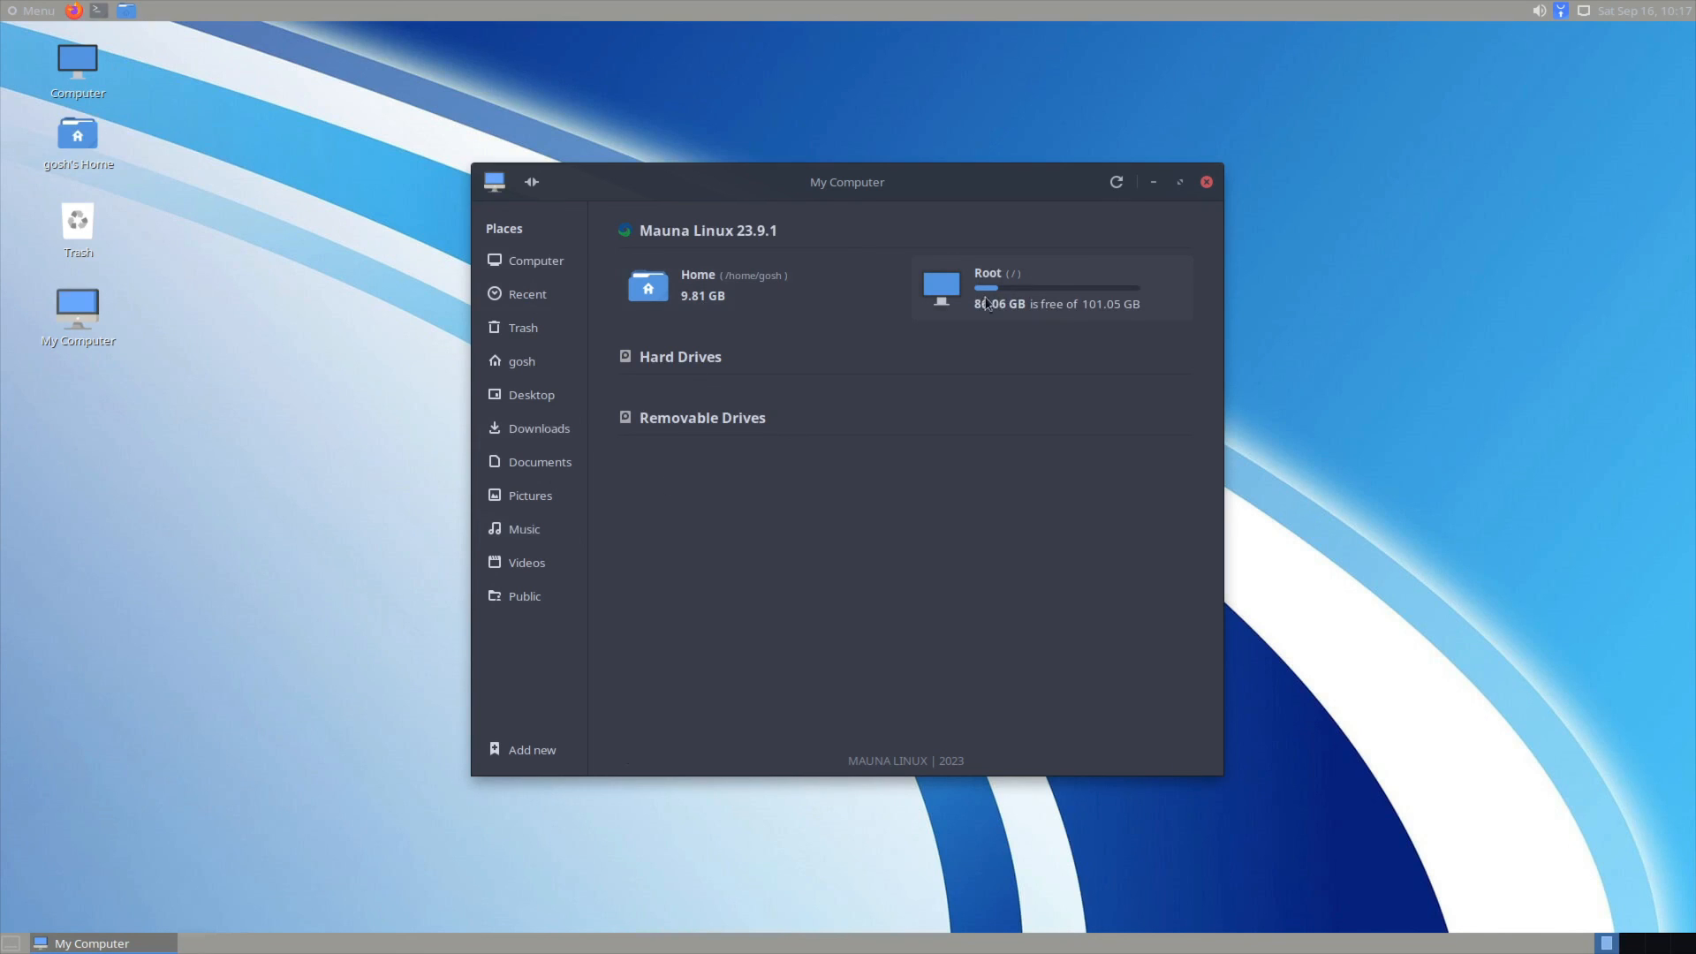
left_click(1205, 182)
Step: Open Change Desktop Background from the desktop menu and close Appearance Preferences unchanged
right_click(680, 453)
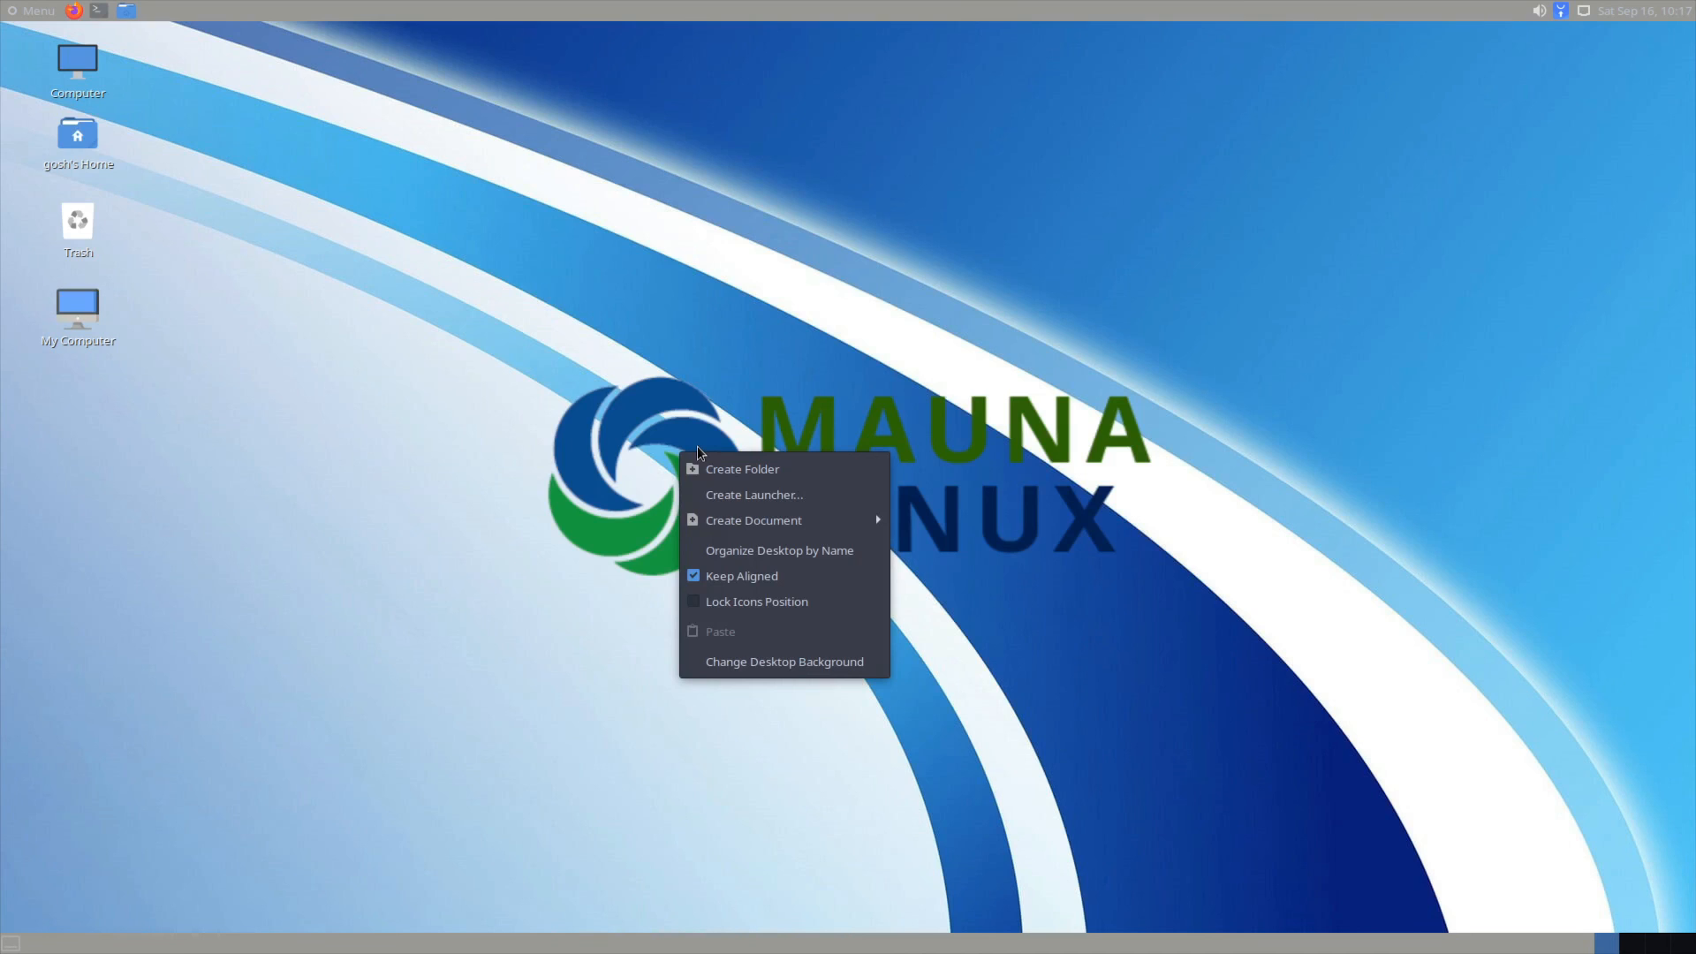
left_click(805, 663)
left_click(1196, 231)
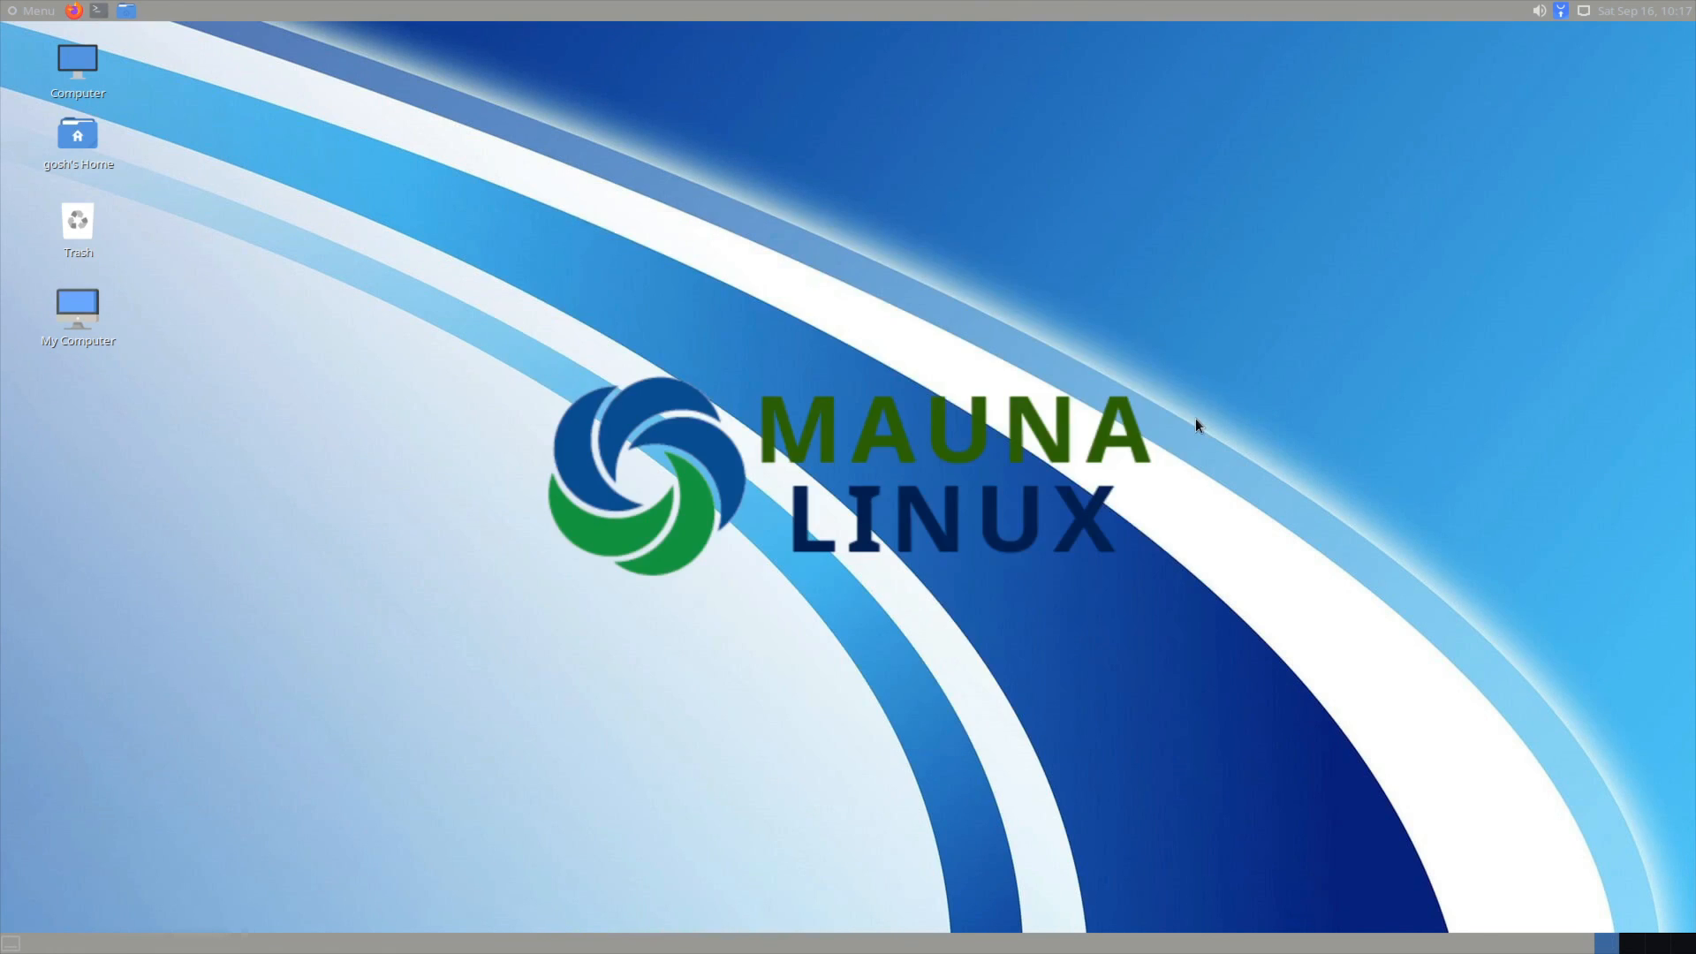